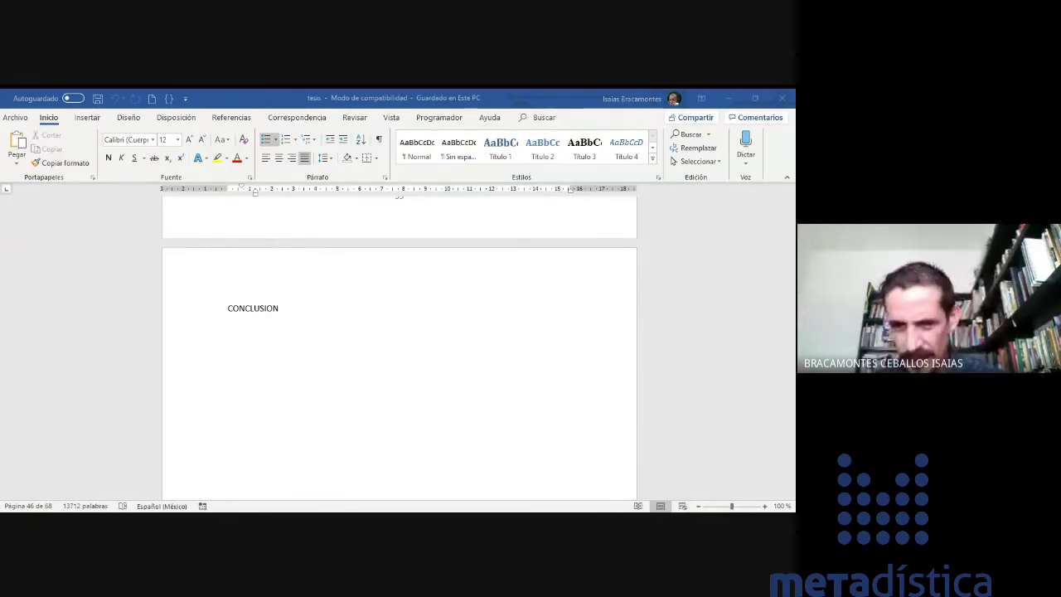
- Glance at the Archivo view, then zoom the CONCLUSION page in to 170%
{"action": "left_click", "coordinate": [10, 120]}
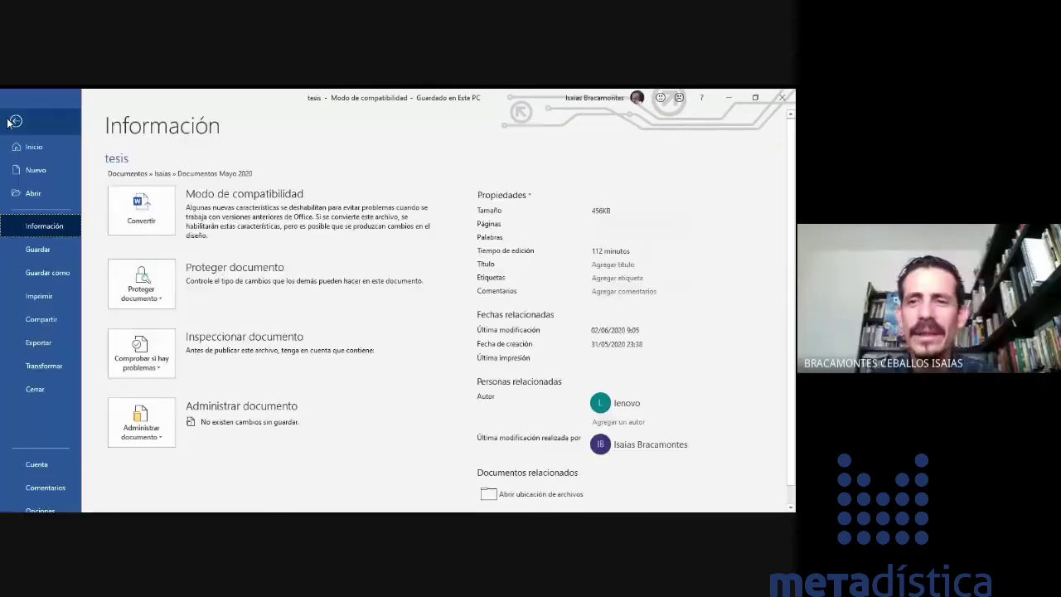
{"action": "left_click", "coordinate": [12, 116]}
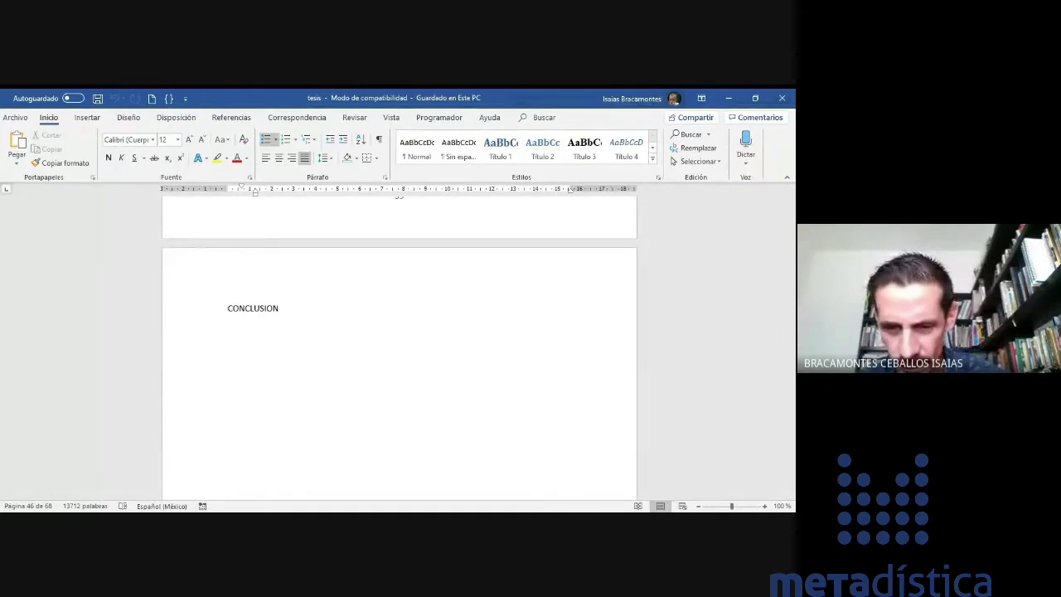
{"action": "left_click", "coordinate": [765, 505]}
{"action": "left_click", "coordinate": [765, 505]}
{"action": "left_click", "coordinate": [765, 505]}
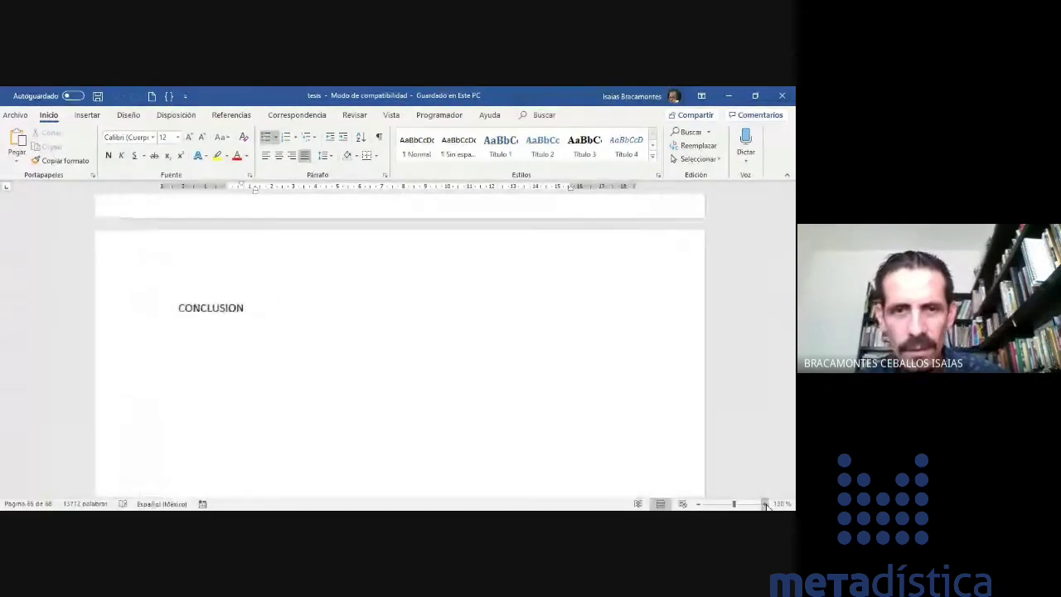
{"action": "left_click", "coordinate": [765, 505]}
{"action": "left_click", "coordinate": [765, 505]}
{"action": "left_click", "coordinate": [765, 505]}
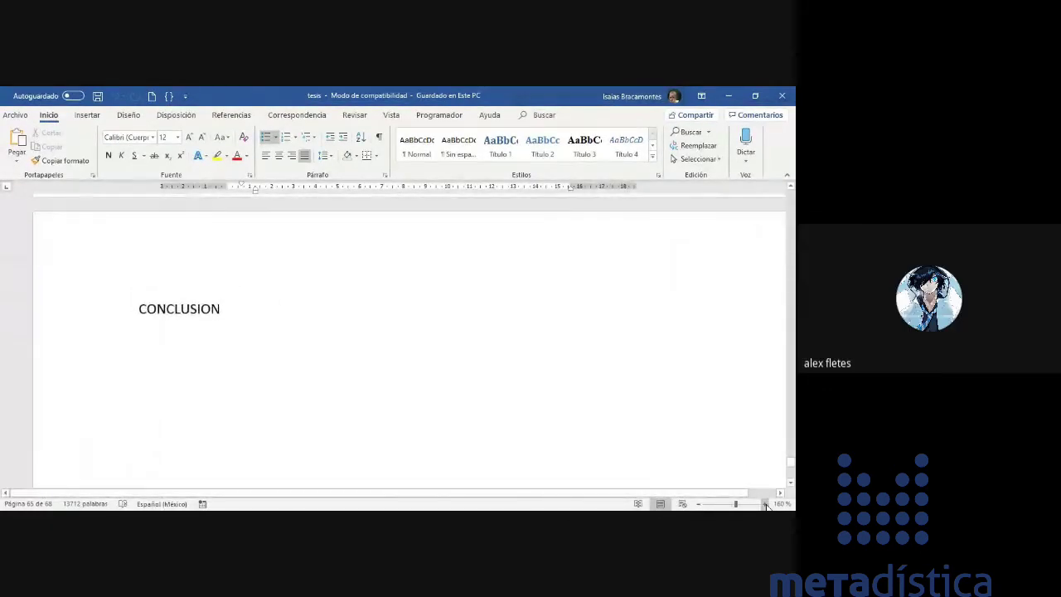
{"action": "left_click", "coordinate": [765, 505]}
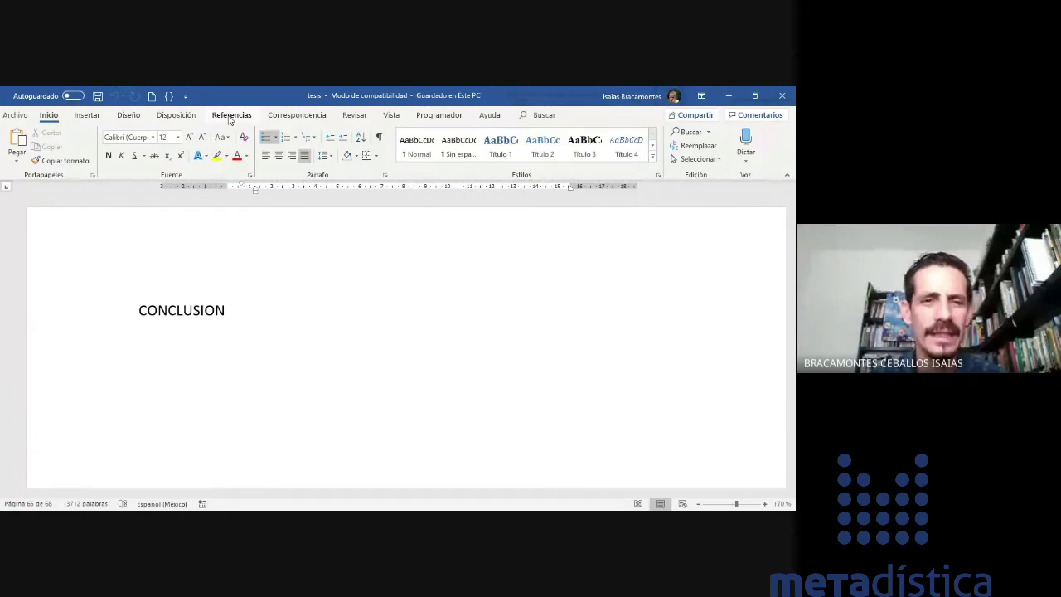
- On Referencias, put the cursor below DISCUSION DE RESULTADOS and choose Insertar cita > Agregar nueva fuente
{"action": "left_click", "coordinate": [231, 117]}
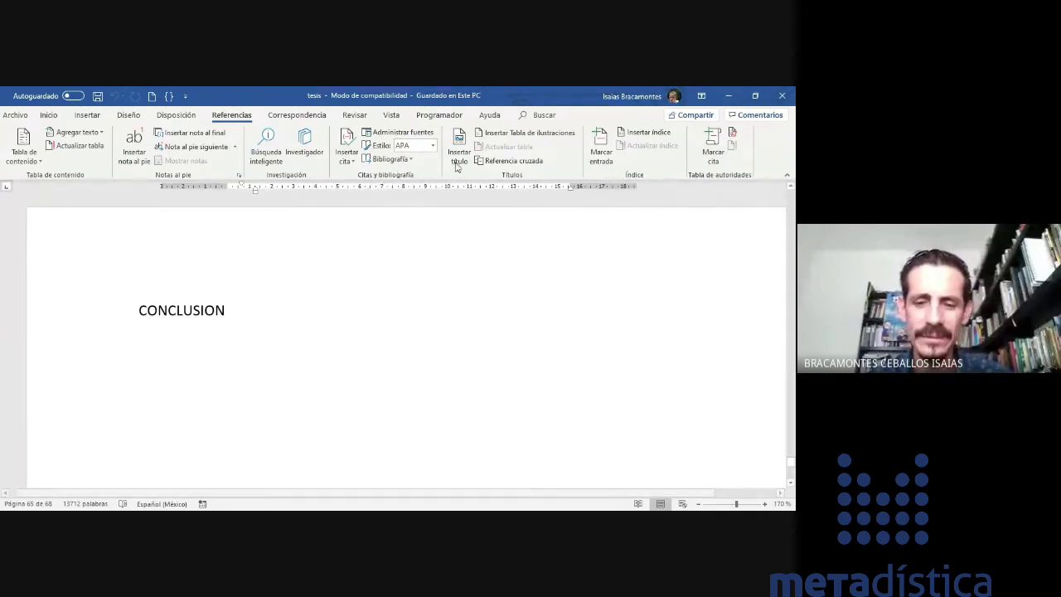
{"action": "scroll", "coordinate": [299, 317], "scroll_direction": "up", "scroll_amount": 5}
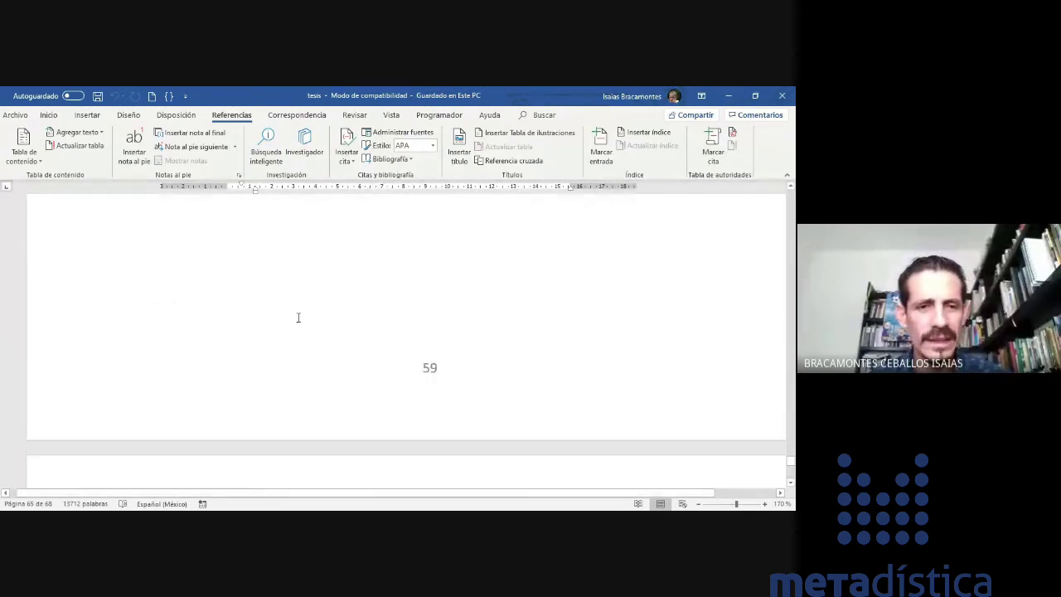
{"action": "scroll", "coordinate": [299, 317], "scroll_direction": "up", "scroll_amount": 2}
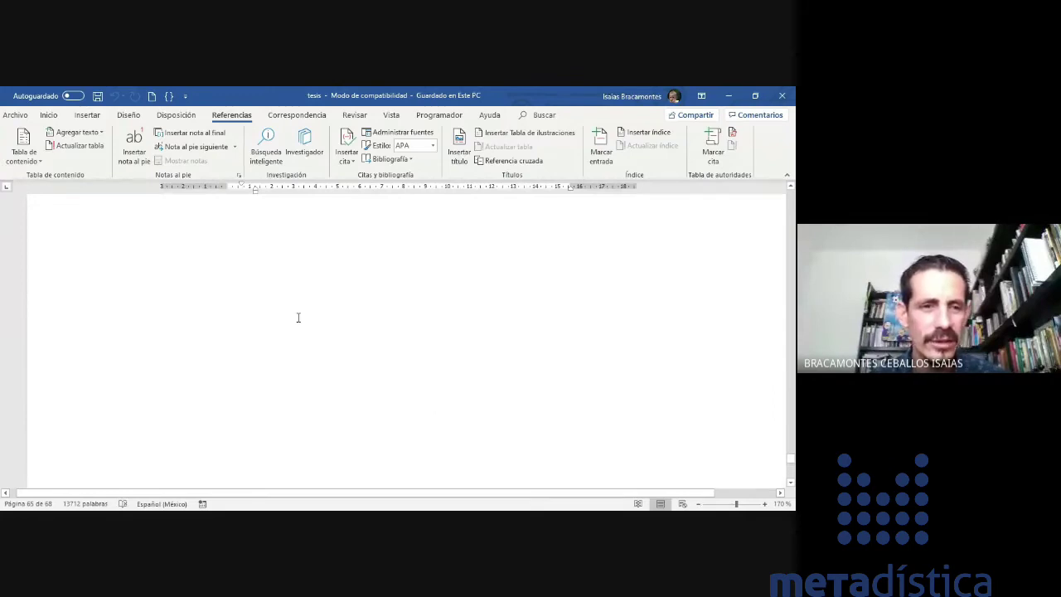
{"action": "scroll", "coordinate": [299, 321], "scroll_direction": "down", "scroll_amount": 3}
{"action": "left_click", "coordinate": [261, 302]}
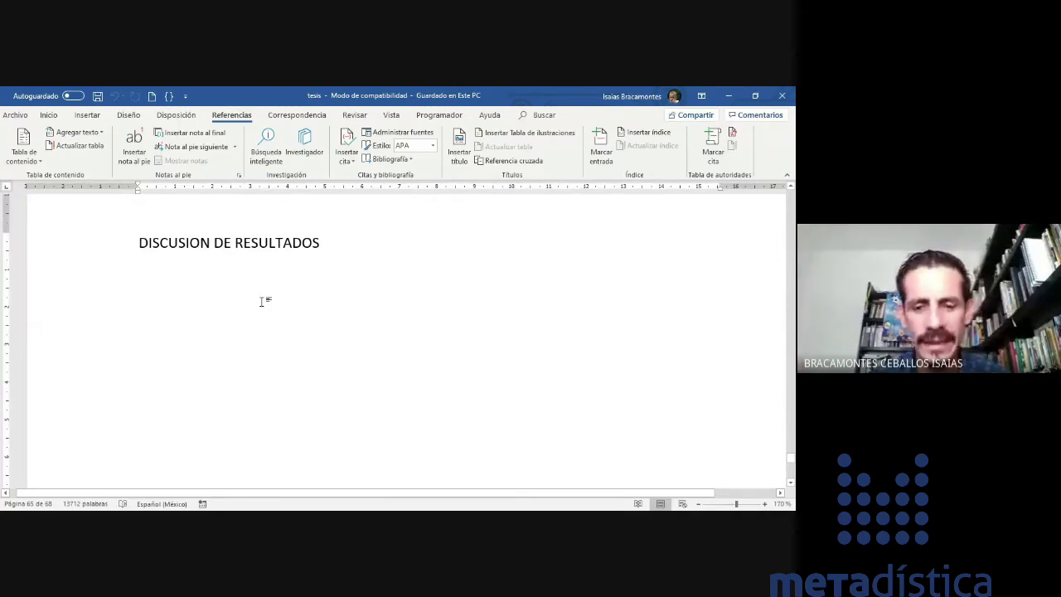
{"action": "left_click", "coordinate": [351, 162]}
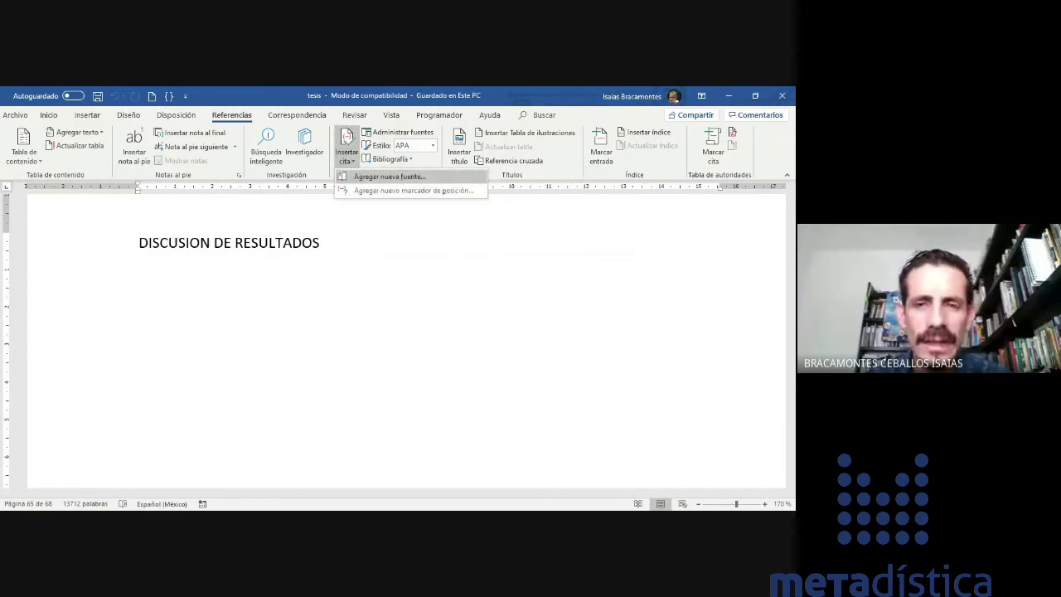
{"action": "left_click", "coordinate": [398, 178]}
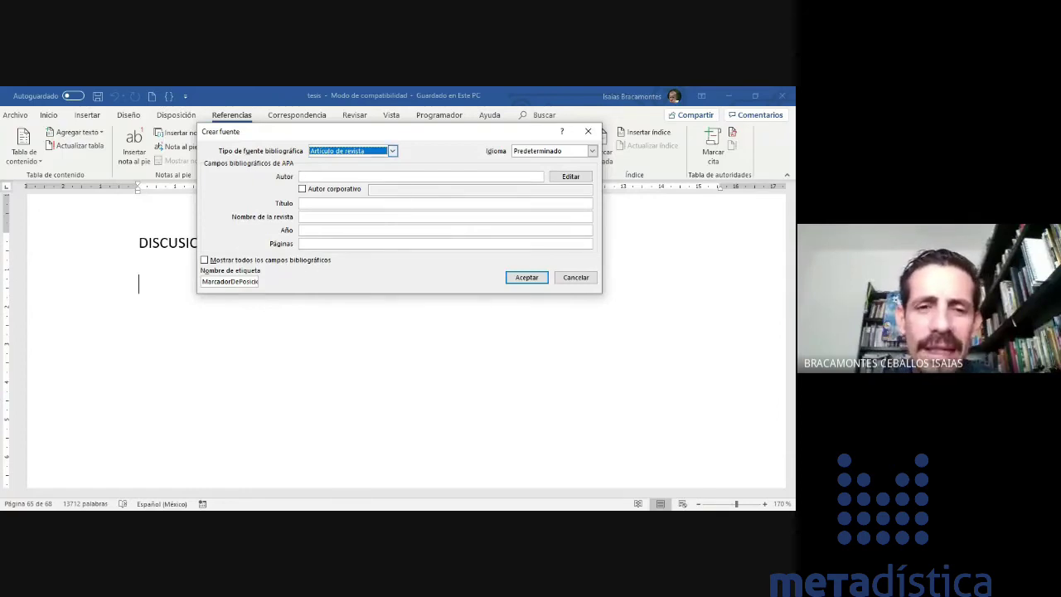
- Browse the Tipo de fuente bibliográfica list and set the source type to Libro
{"action": "left_click", "coordinate": [392, 151]}
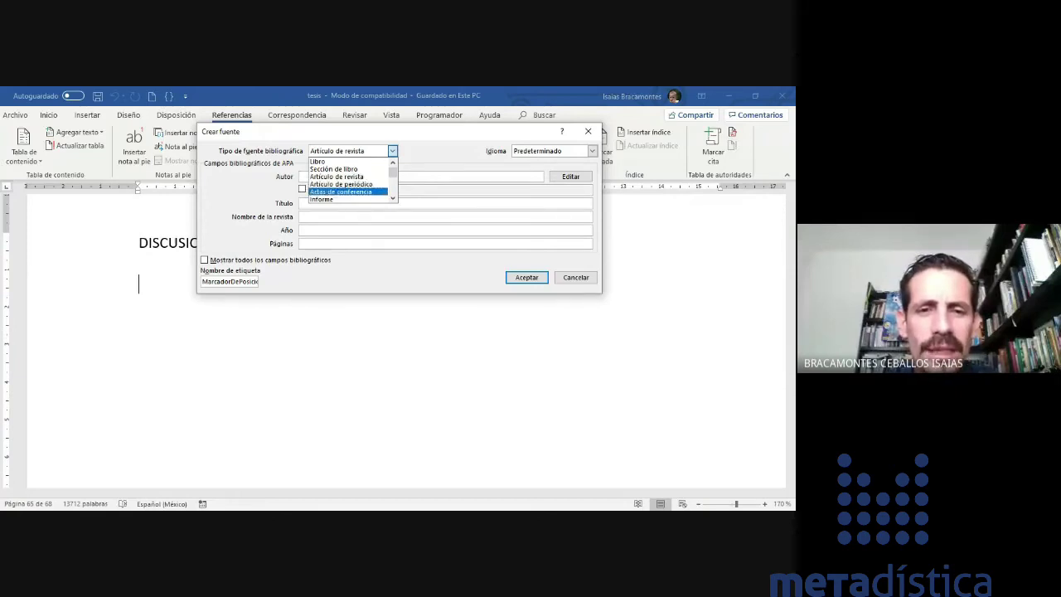
{"action": "left_click", "coordinate": [393, 198]}
{"action": "scroll", "coordinate": [348, 181], "scroll_direction": "down", "scroll_amount": 1}
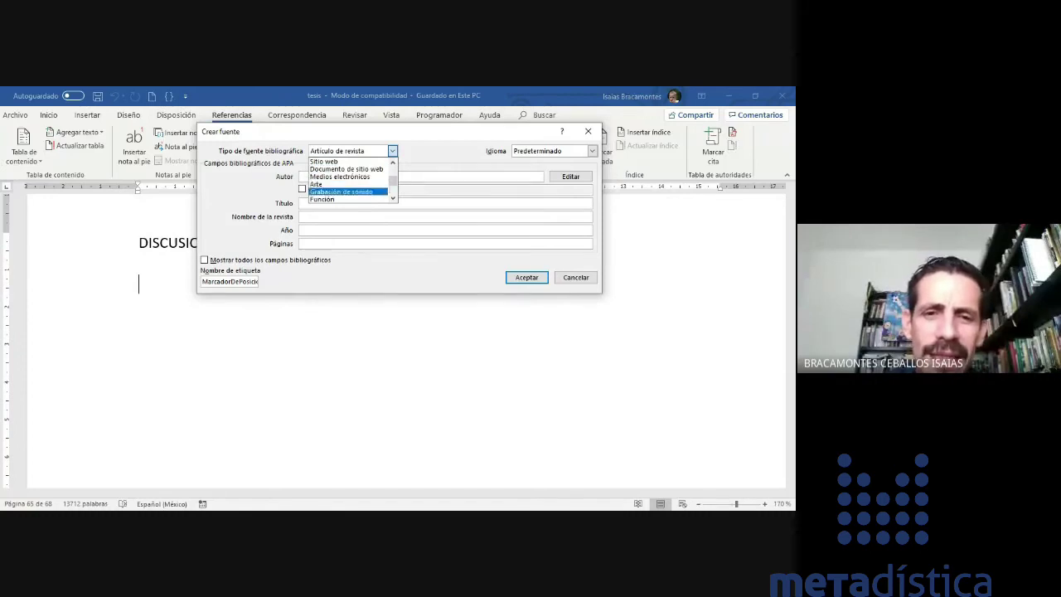
{"action": "left_click", "coordinate": [393, 198]}
{"action": "left_click", "coordinate": [393, 198]}
{"action": "left_click", "coordinate": [392, 198]}
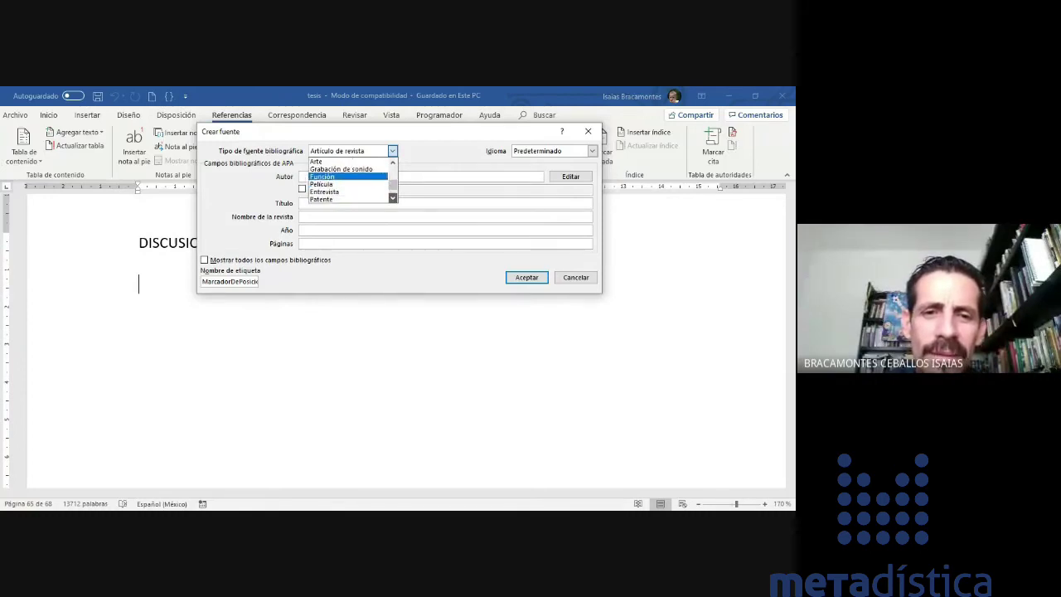
{"action": "left_click", "coordinate": [393, 198]}
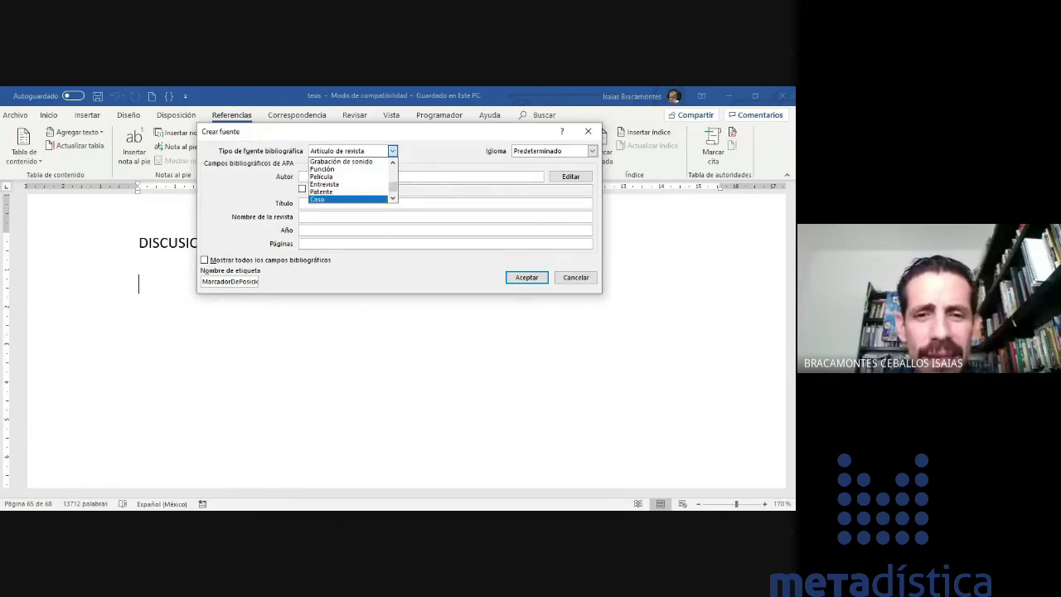
{"action": "left_click", "coordinate": [393, 198]}
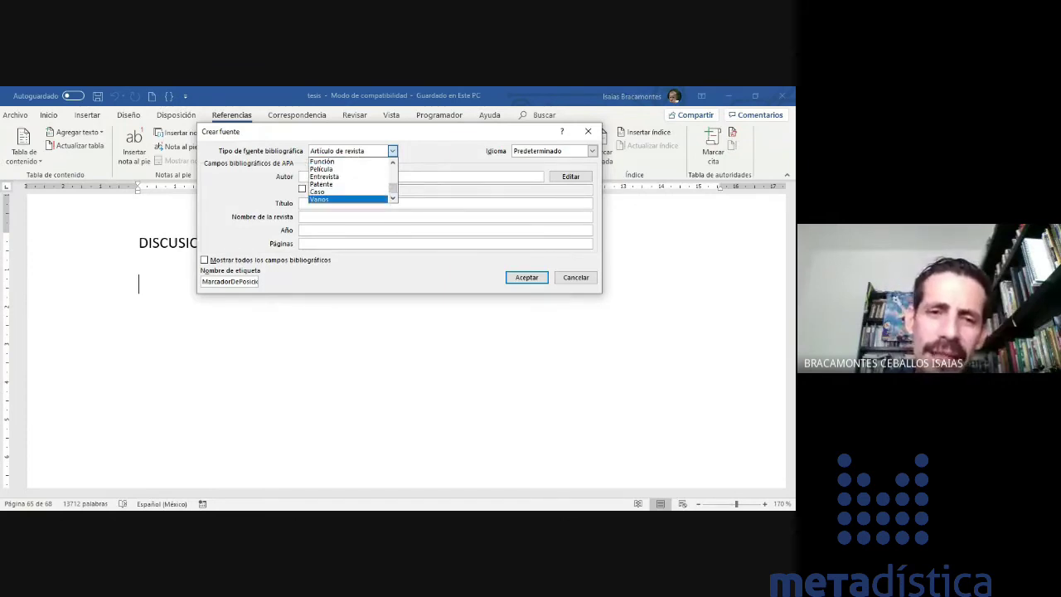
{"action": "scroll", "coordinate": [349, 180], "scroll_direction": "up", "scroll_amount": 4}
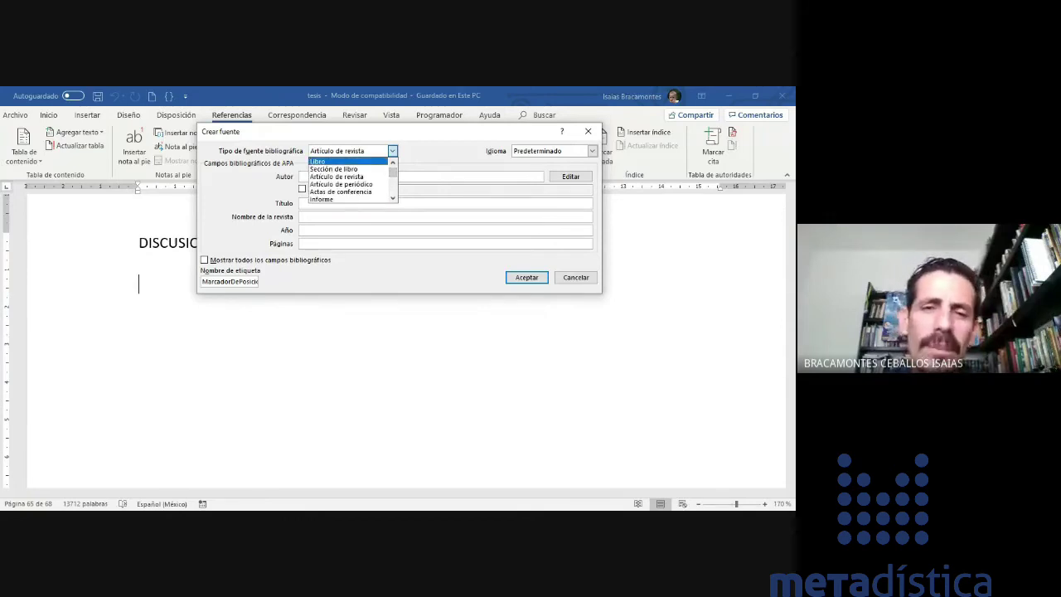
{"action": "left_click", "coordinate": [319, 161]}
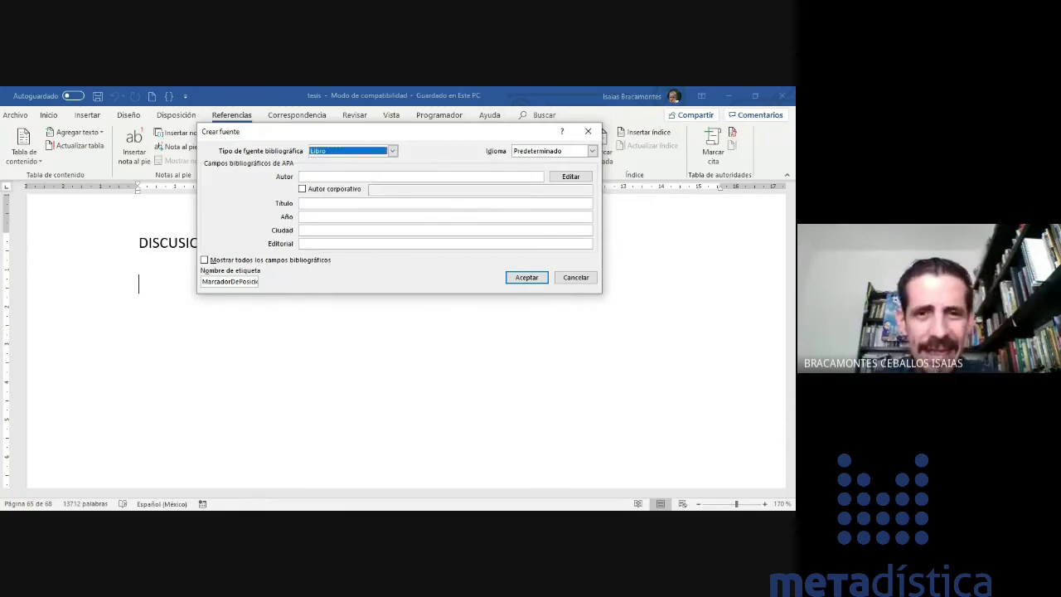
- Enter the book's two authors in Autor, separated by a semicolon, and open the Editar nombre editor
{"action": "left_click", "coordinate": [356, 177]}
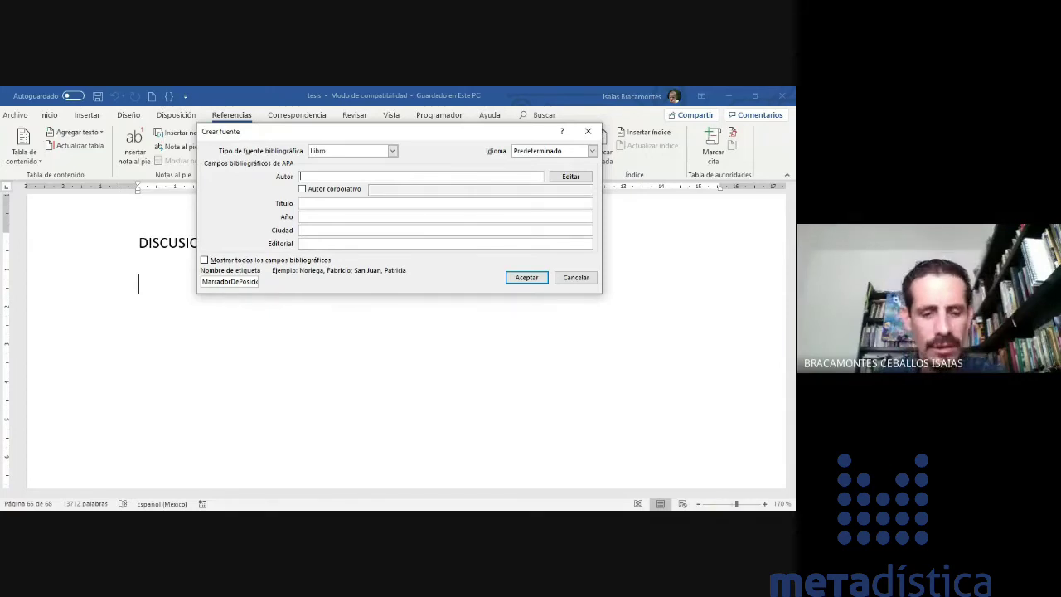
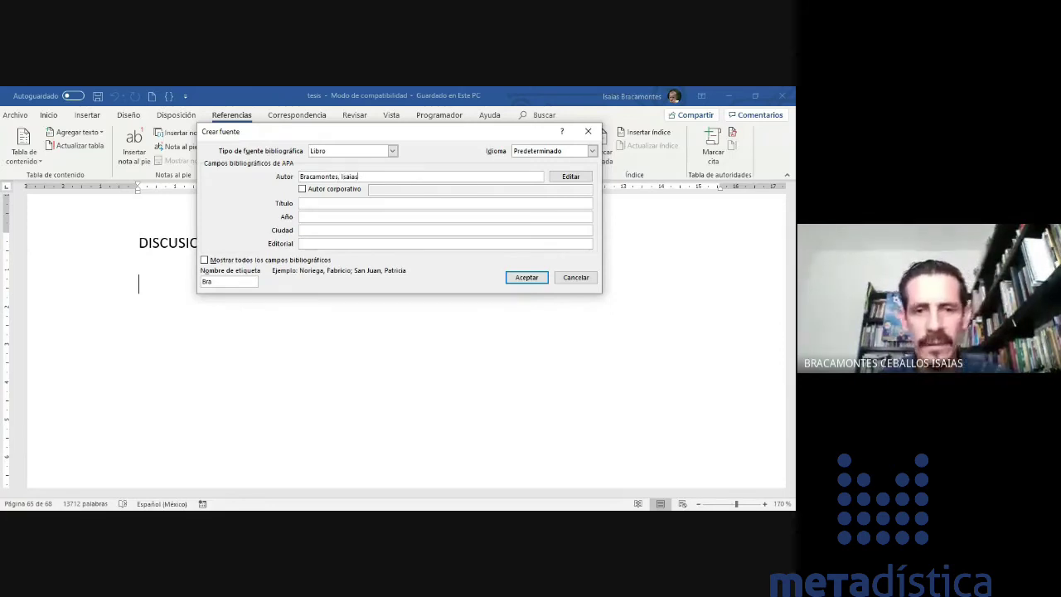
{"action": "type", "text": ";"}
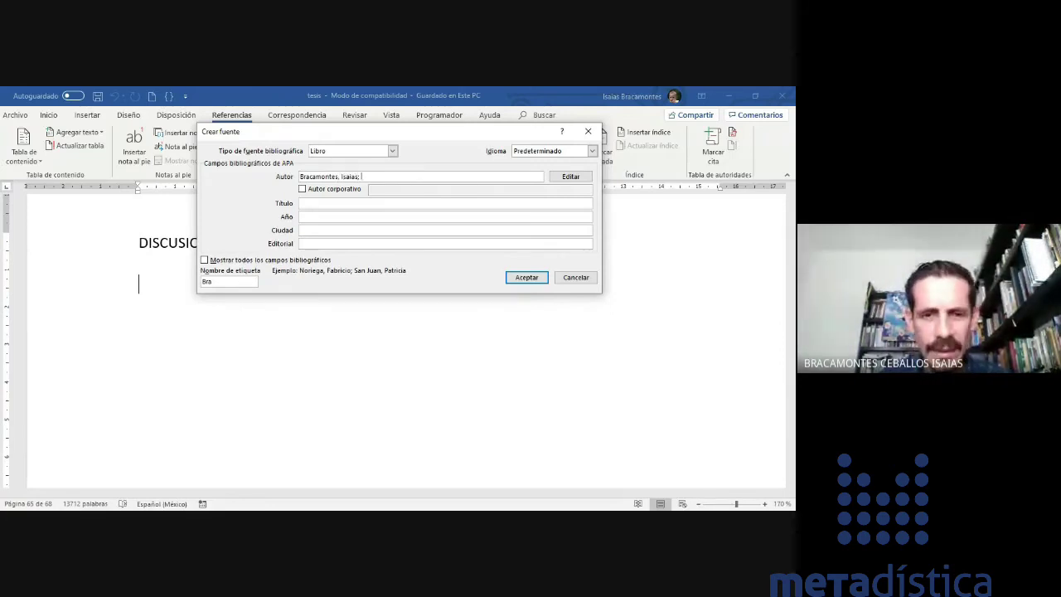
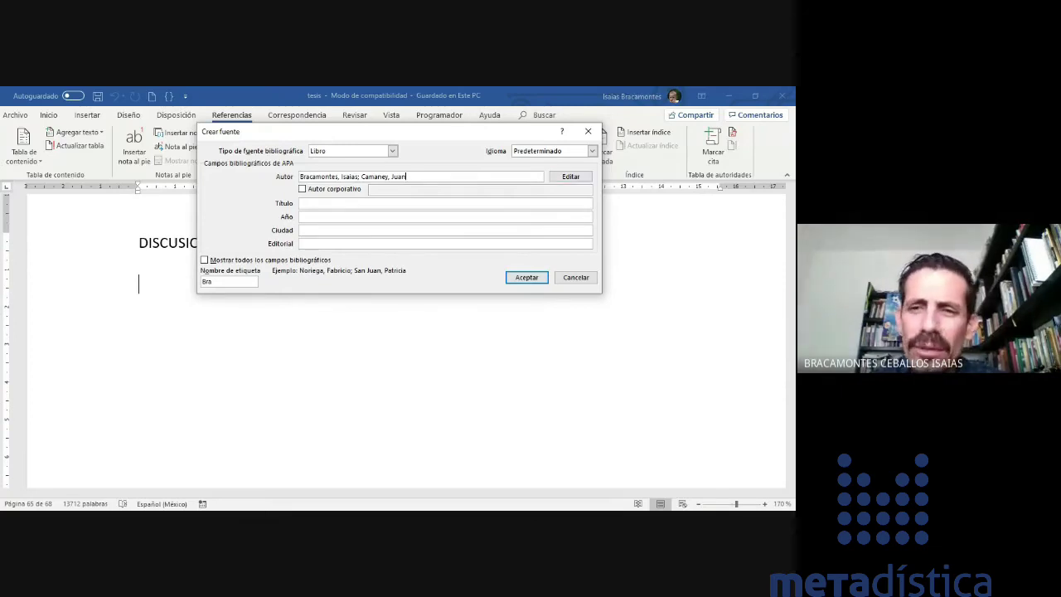
{"action": "left_click", "coordinate": [570, 176]}
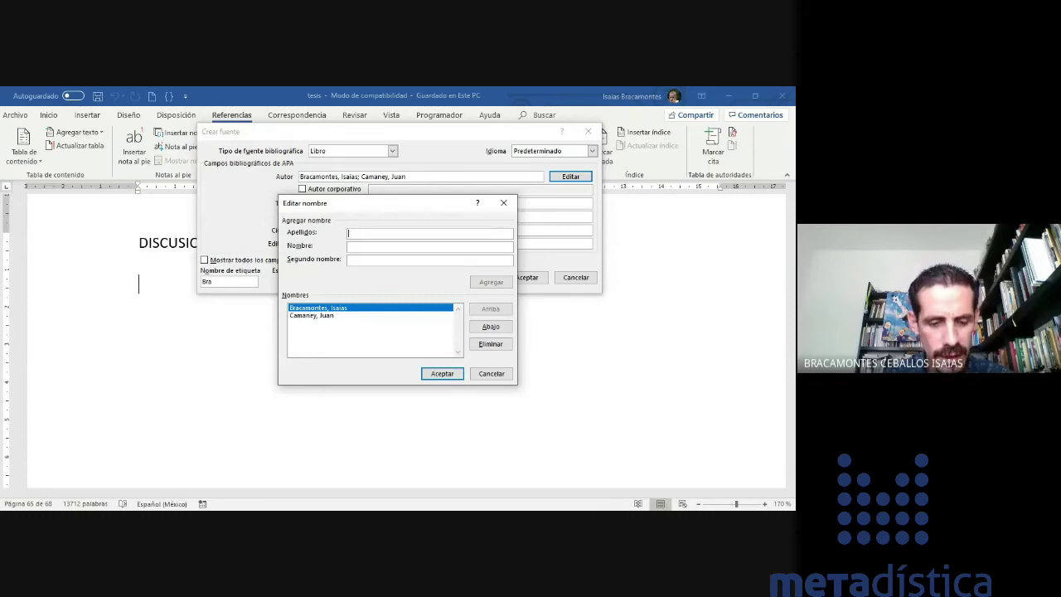
- Add a third author's surname and first name in Editar nombre and return to Crear fuente
{"action": "type", "text": "Del Diablo"}
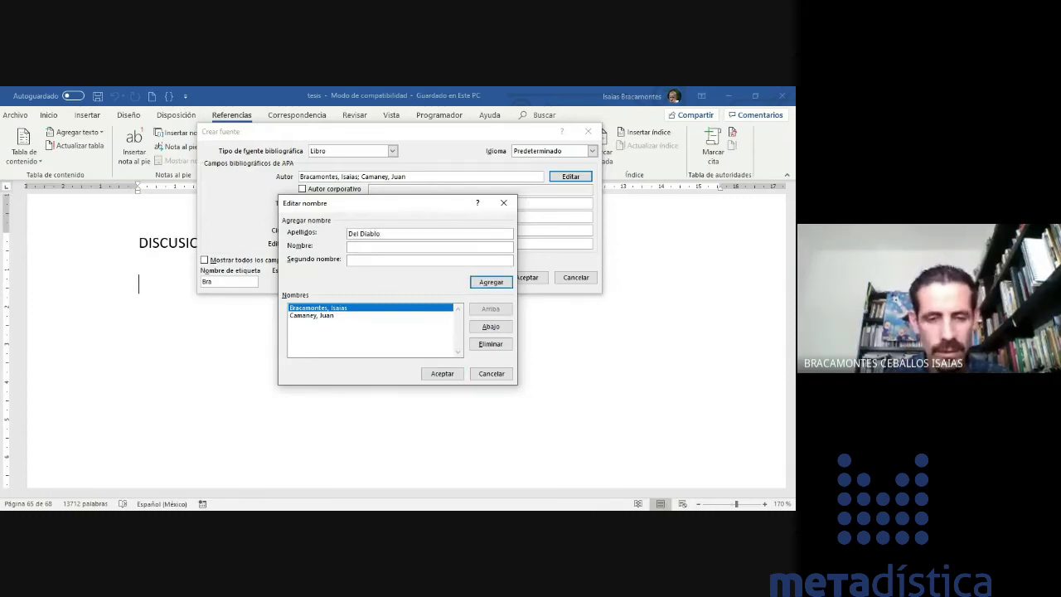
{"action": "key", "text": "Tab"}
{"action": "type", "text": "Juan"}
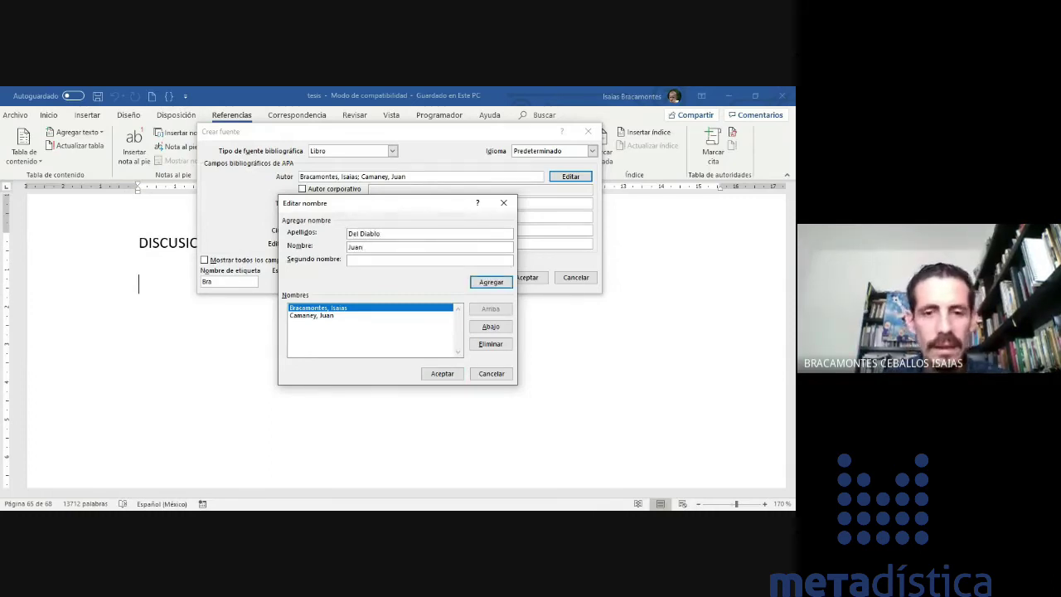
{"action": "key", "text": "Return"}
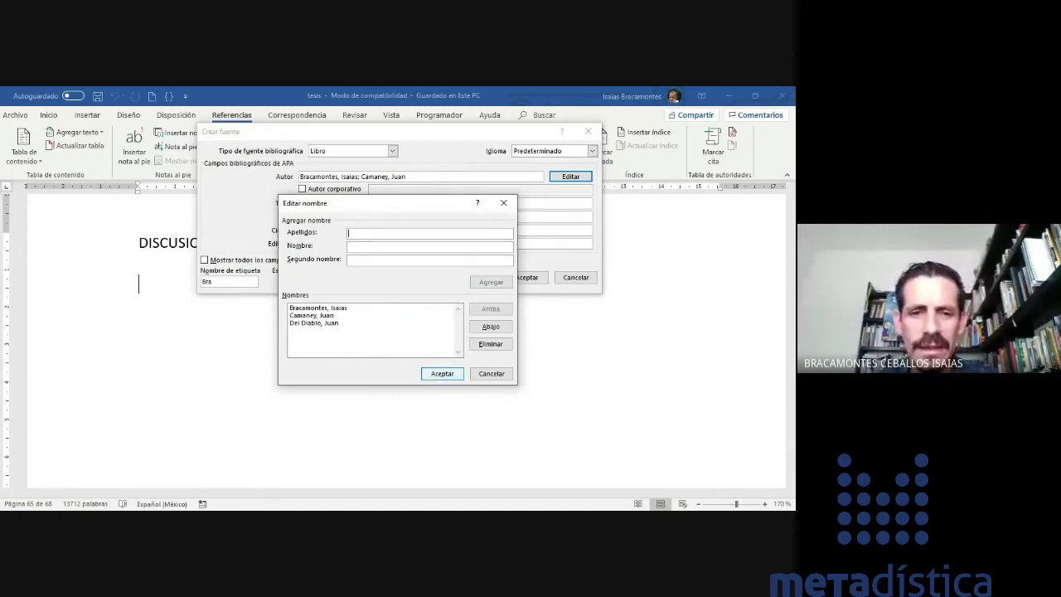
{"action": "left_click", "coordinate": [440, 373]}
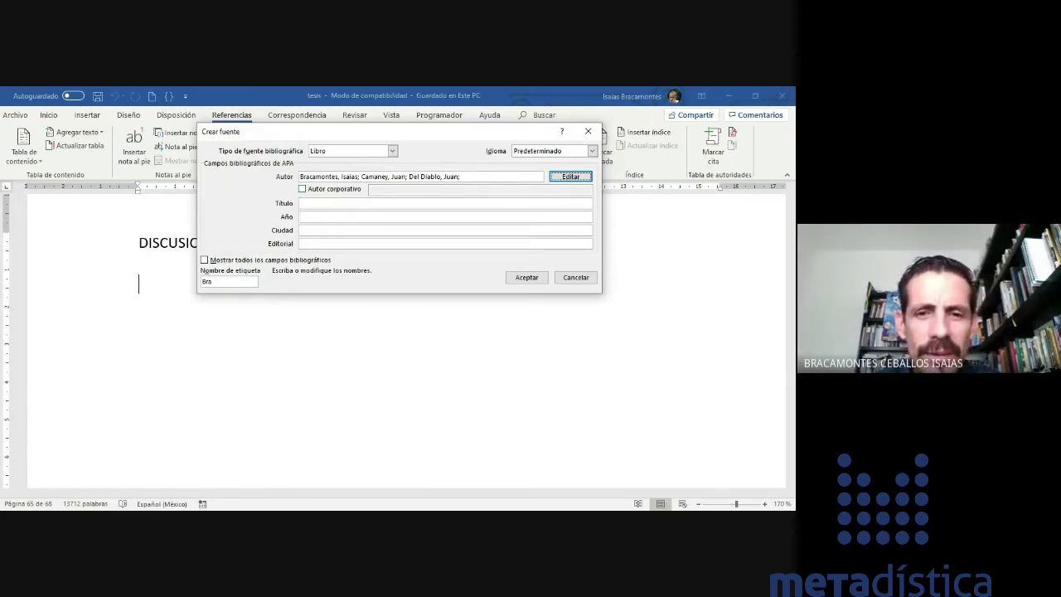
{"action": "key", "text": "Tab"}
{"action": "key", "text": "space"}
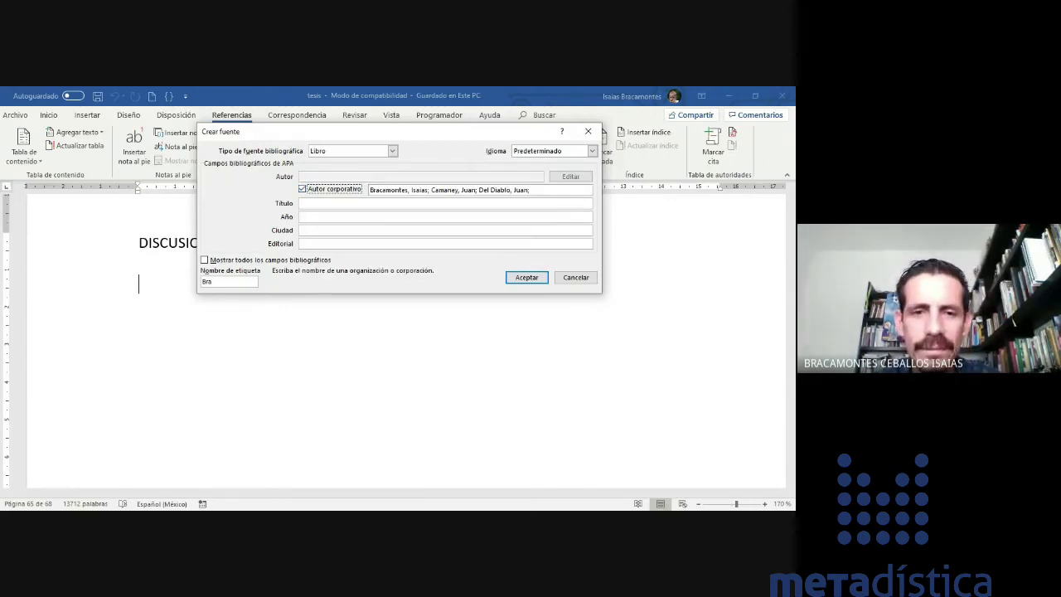
{"action": "key", "text": "Tab"}
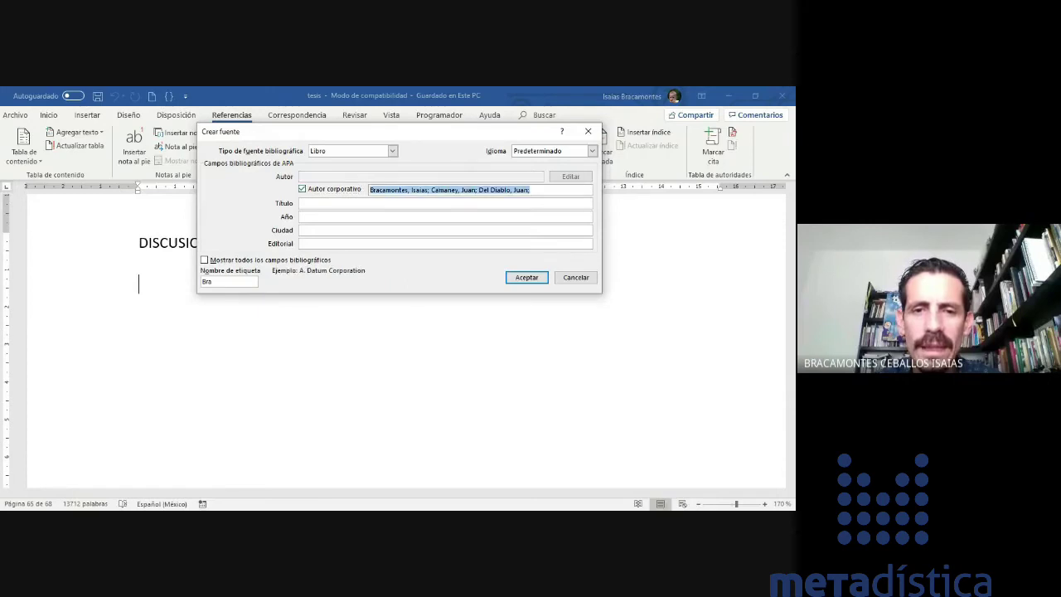
{"action": "key", "text": "BackSpace"}
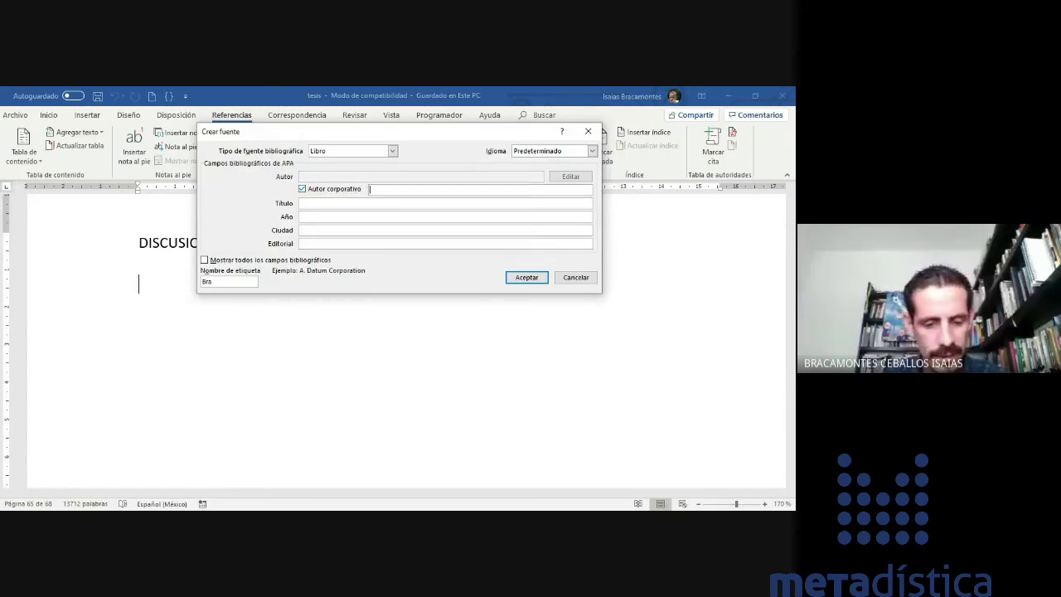
{"action": "type", "text": "Secretaría de Sa"}
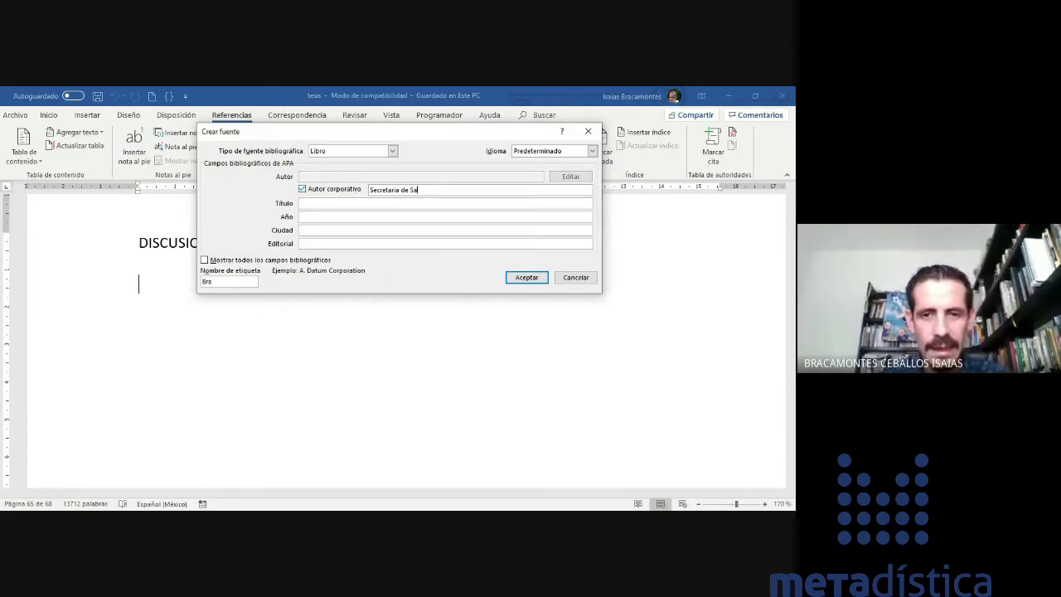
{"action": "type", "text": "lud"}
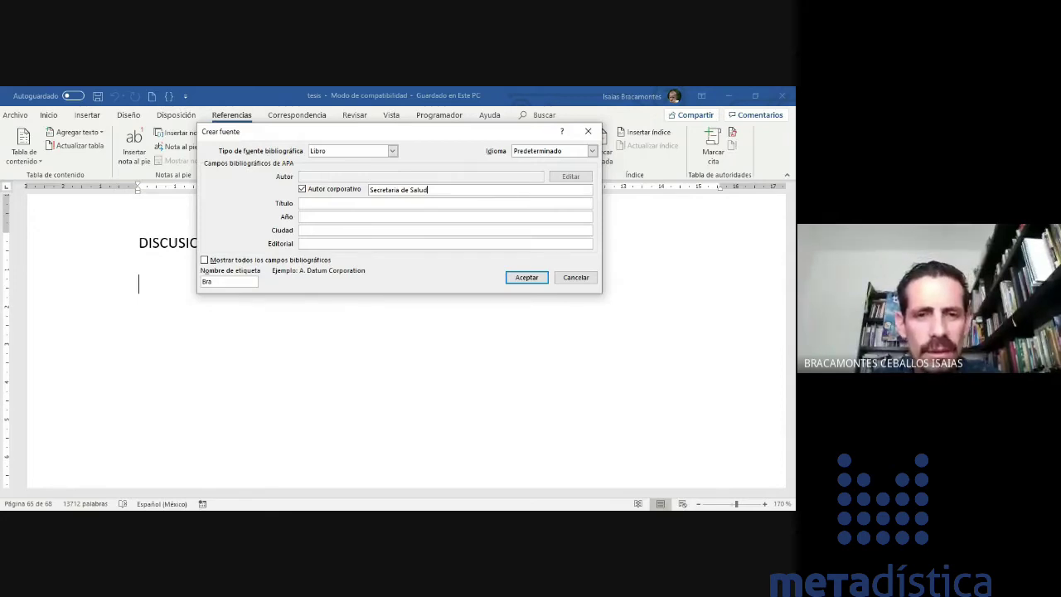
{"action": "key", "text": "ctrl+z"}
{"action": "key", "text": "ctrl+z"}
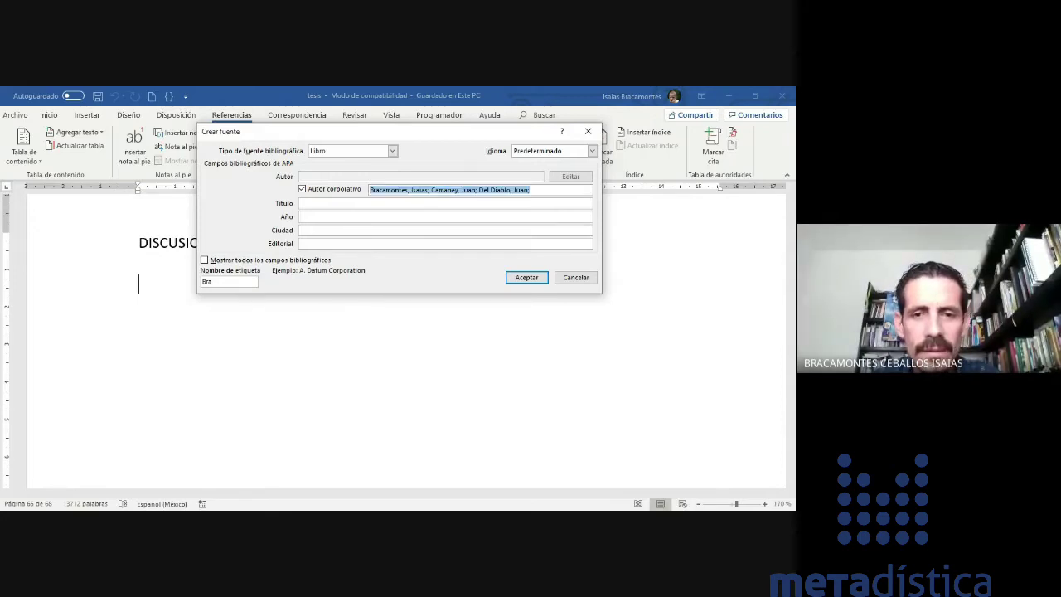
{"action": "key", "text": "shift+Tab"}
{"action": "key", "text": "space"}
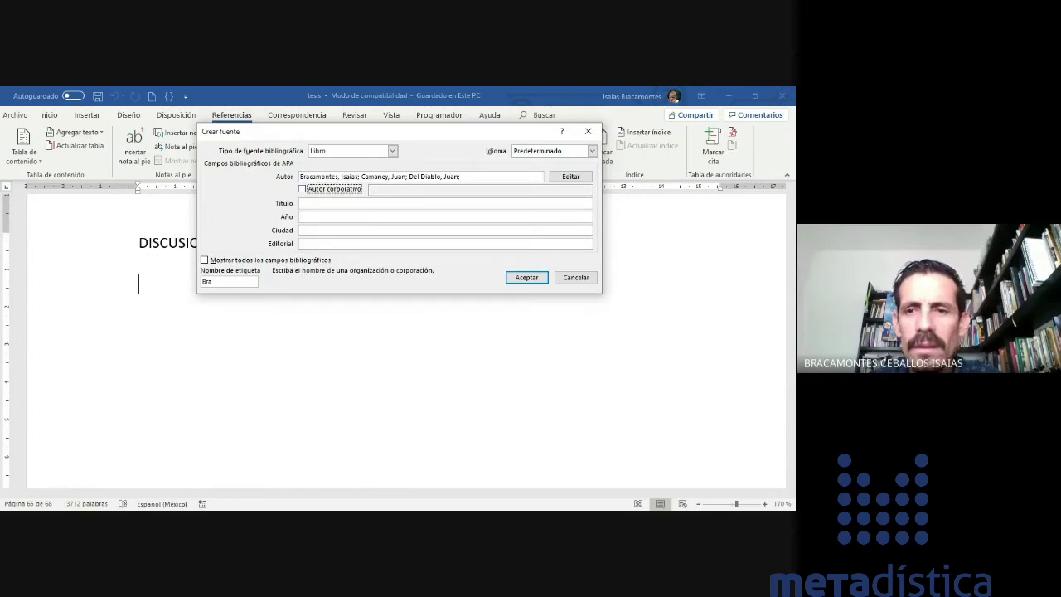
{"action": "key", "text": "Tab"}
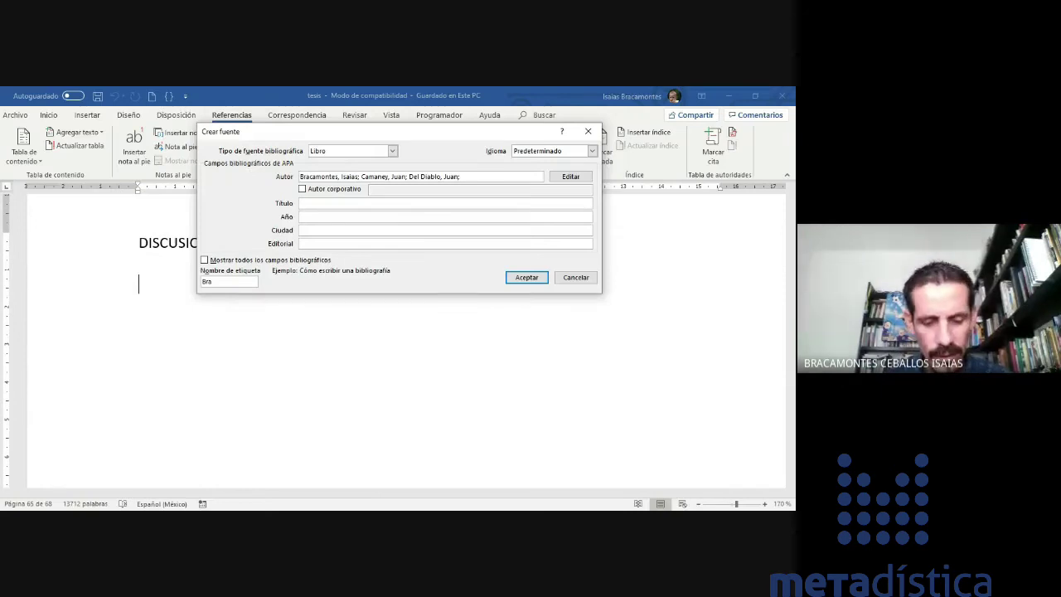
- Fill in title 'Cómo hacer una tesis sin morir en el intento', year 2020, city Colima, publisher ITESBI, and accept
{"action": "type", "text": "Cómo"}
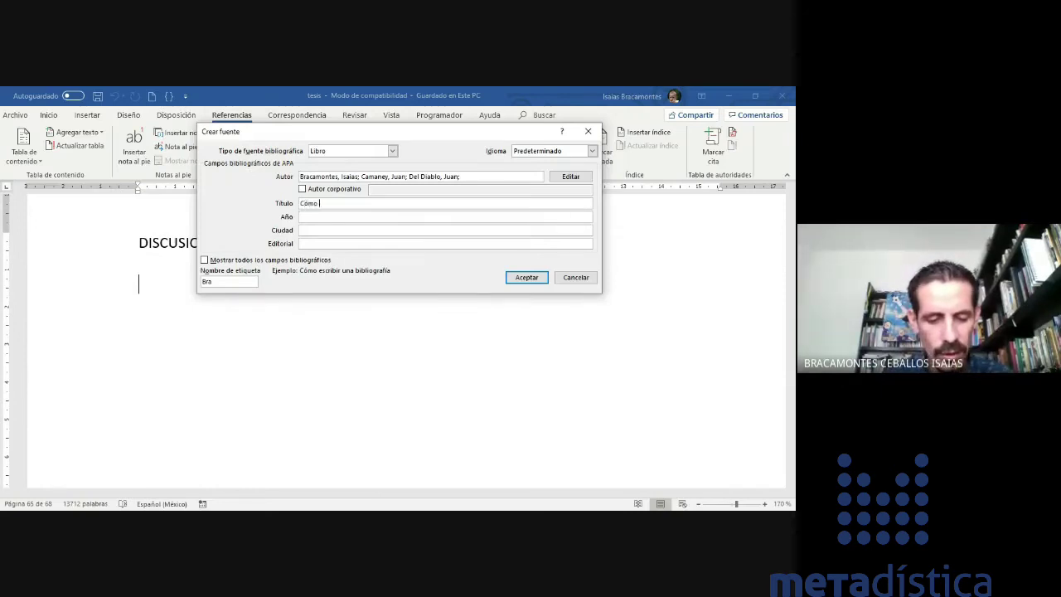
{"action": "type", "text": " hacer una tesis "}
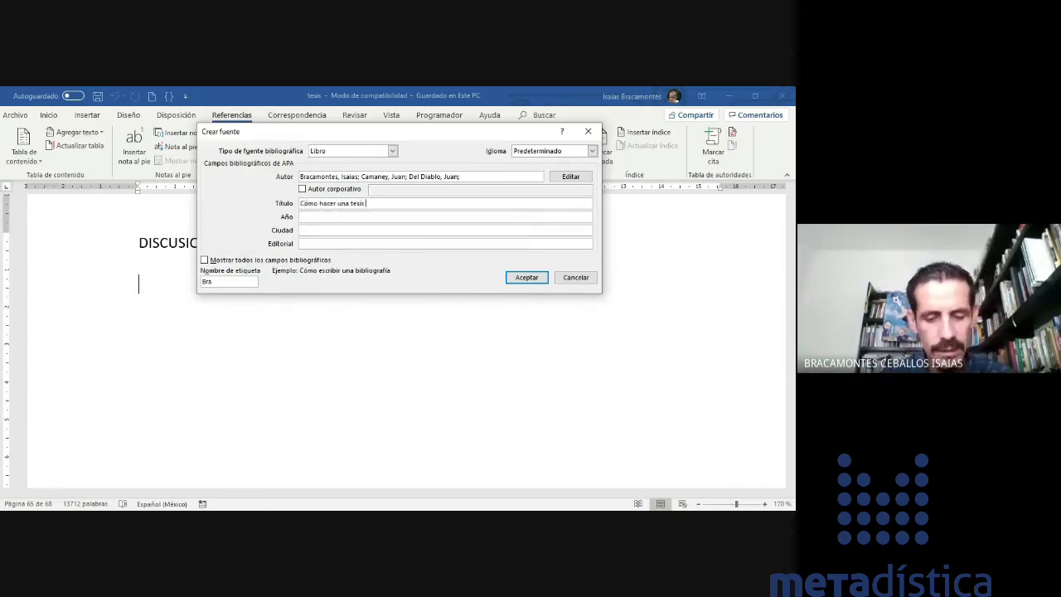
{"action": "type", "text": "sin morir en e"}
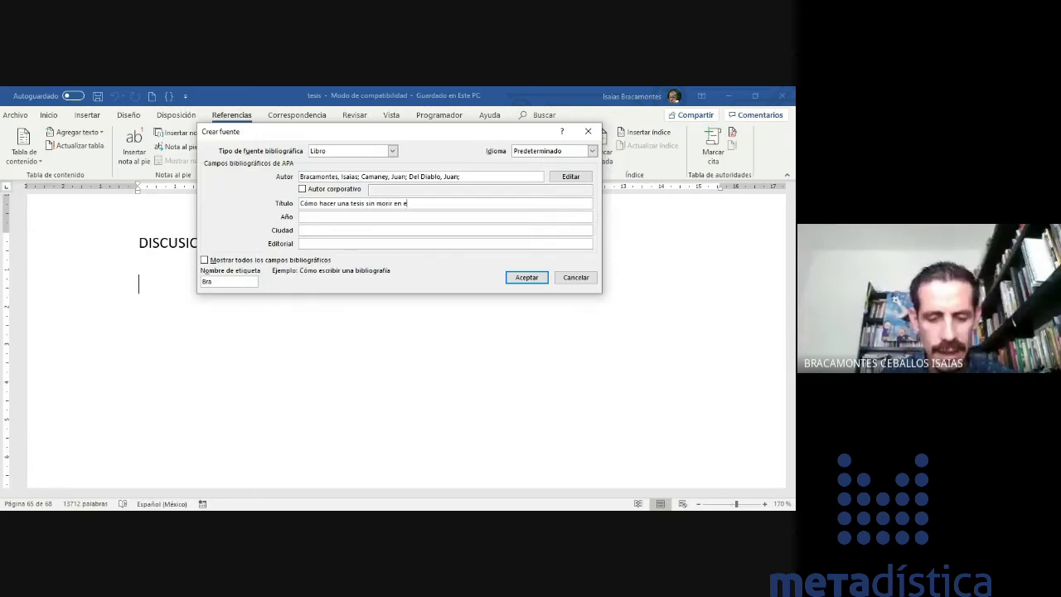
{"action": "type", "text": "l intento"}
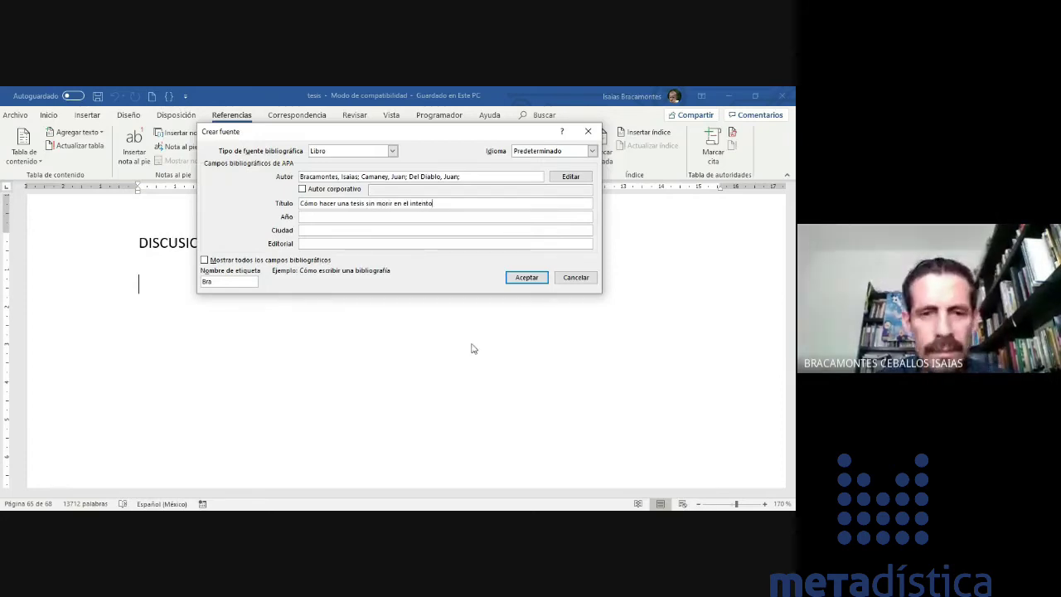
{"action": "key", "text": "Tab"}
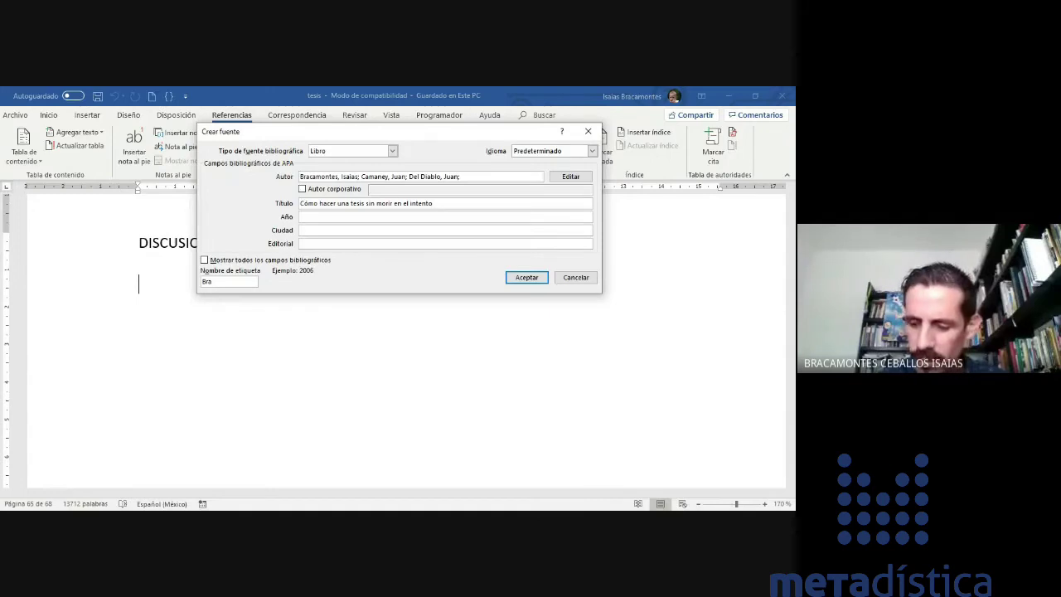
{"action": "type", "text": "2020"}
{"action": "key", "text": "Tab"}
{"action": "type", "text": "C"}
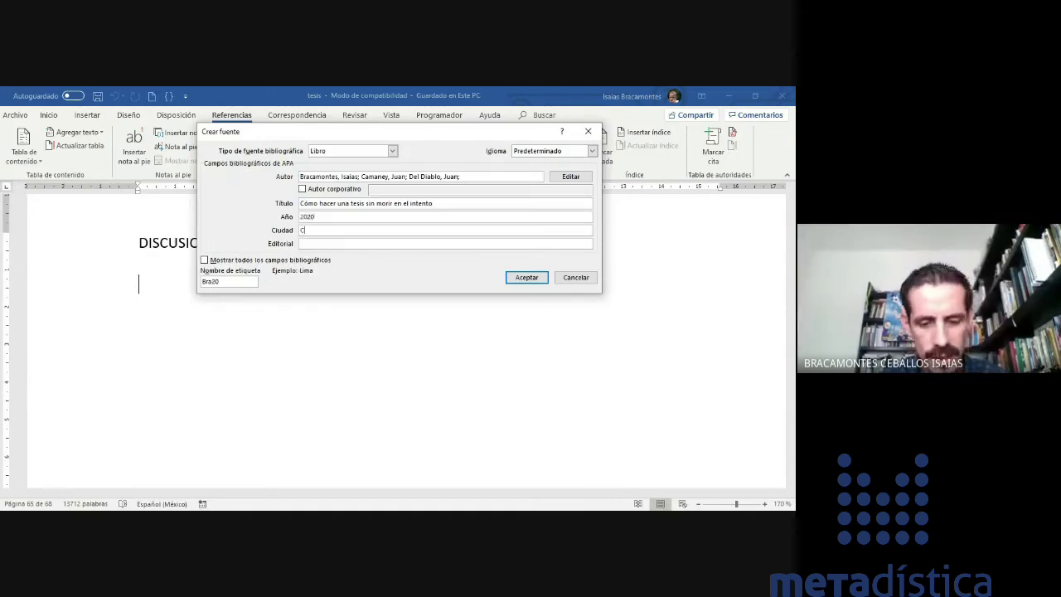
{"action": "type", "text": "olima"}
{"action": "key", "text": "Tab"}
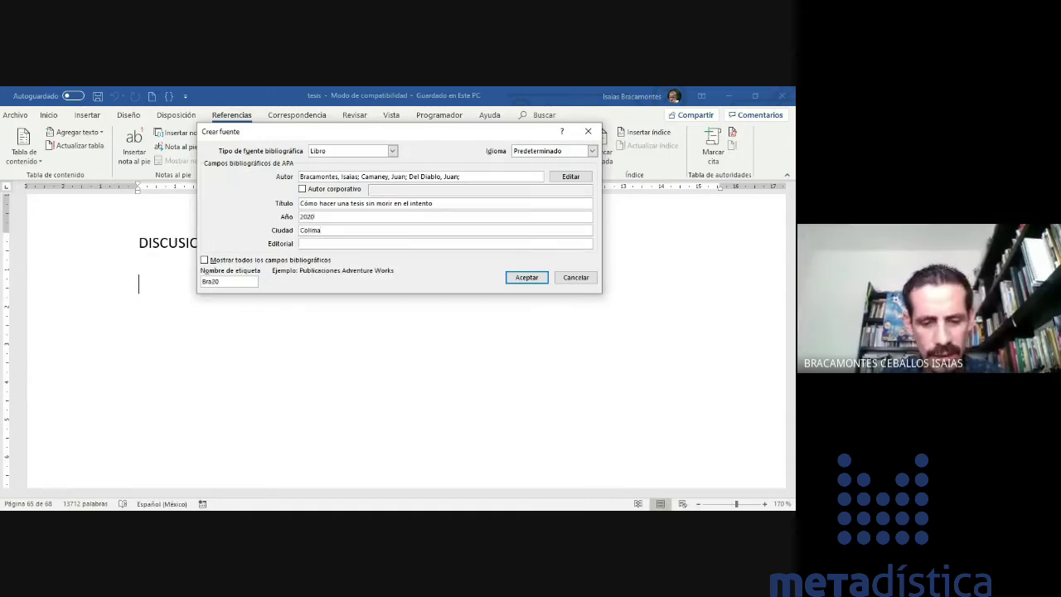
{"action": "type", "text": "ITESBI"}
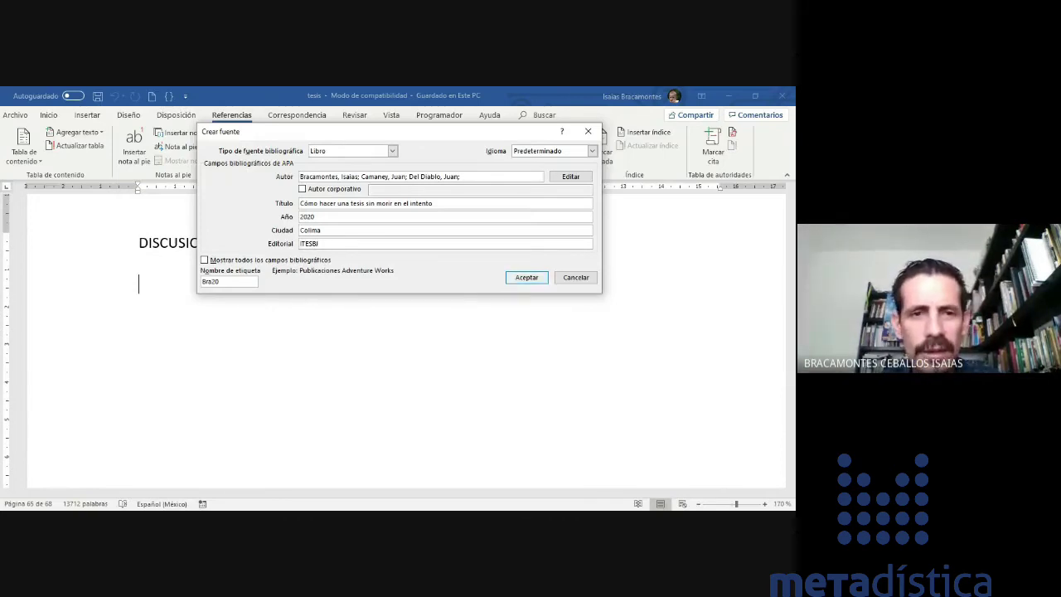
{"action": "key", "text": "Return"}
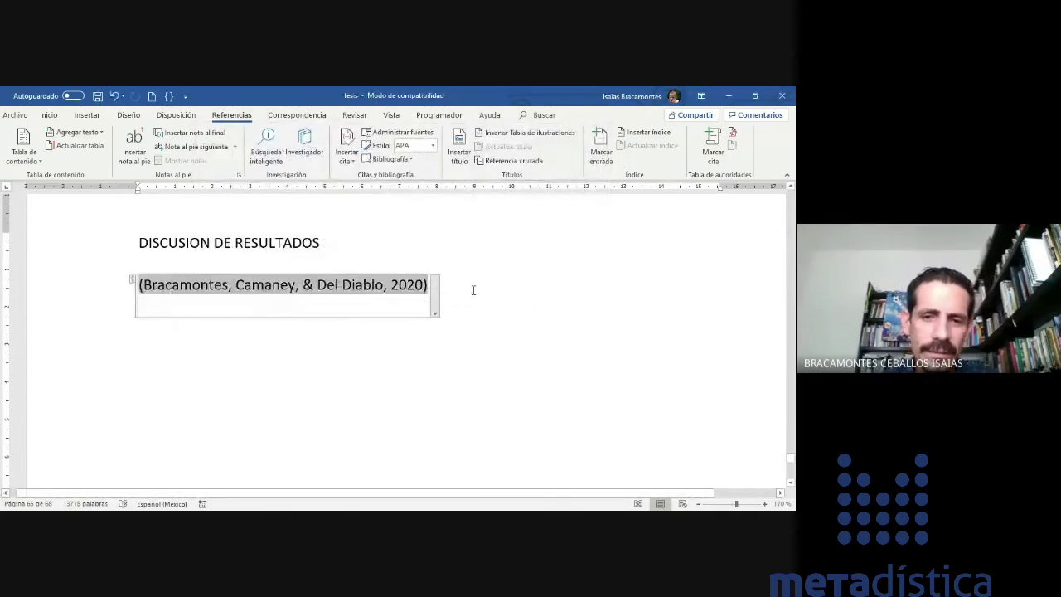
- Type the sentence 'Entre los consejos para hacer una tesis… evitar el plagio académico' before the citation
{"action": "left_click", "coordinate": [117, 285]}
{"action": "key", "text": "Left"}
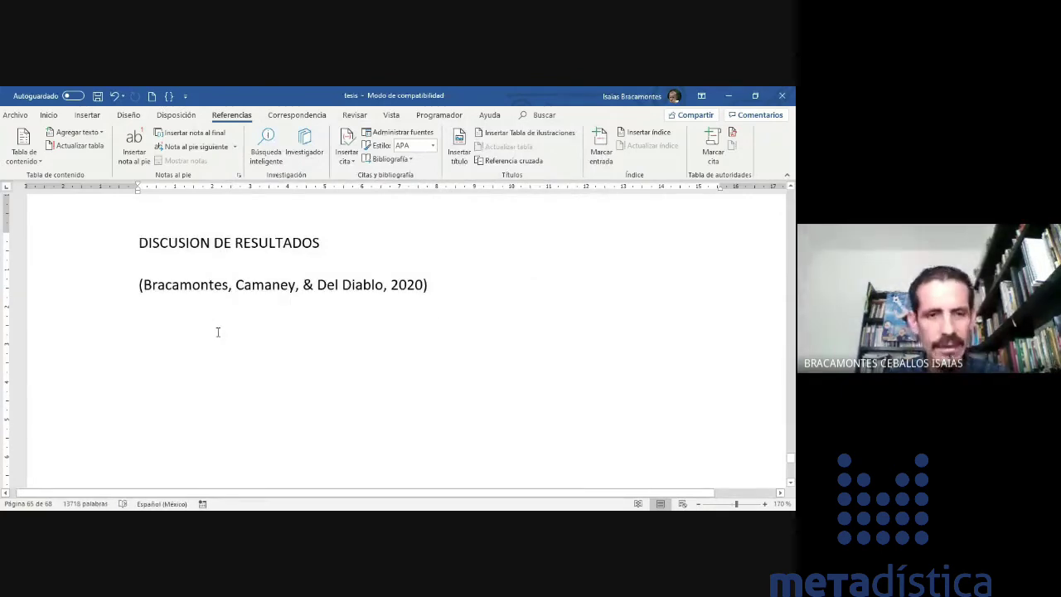
{"action": "type", "text": "Entre los cons"}
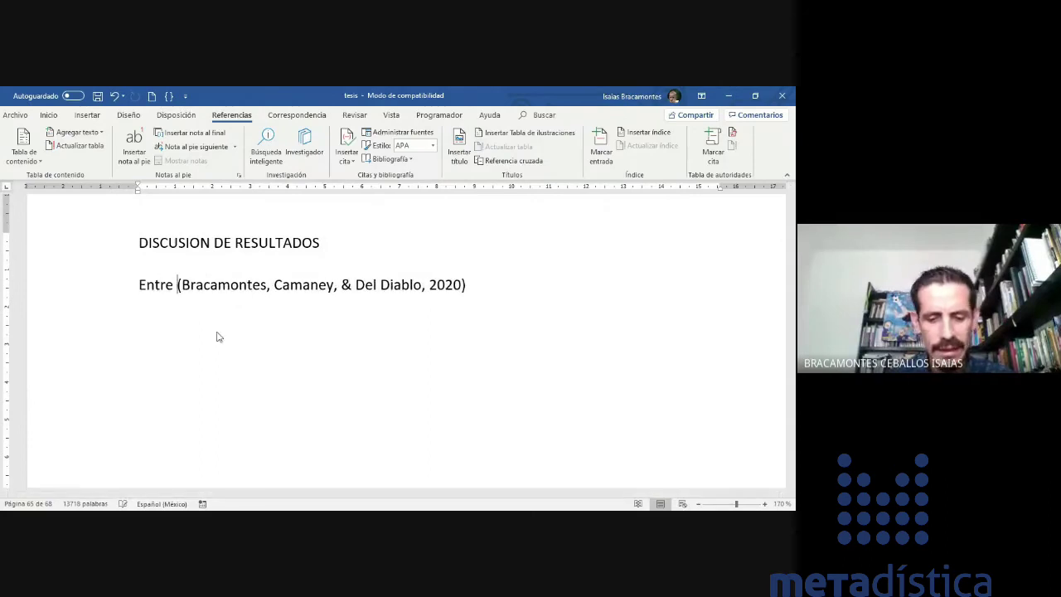
{"action": "type", "text": "ejos para hacer"}
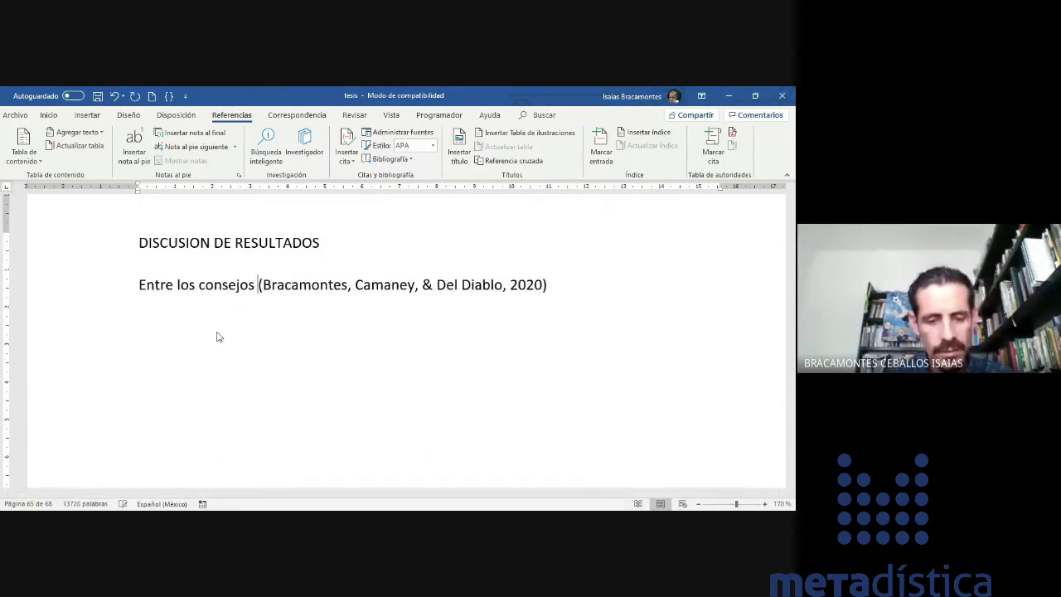
{"action": "type", "text": " una tesis "}
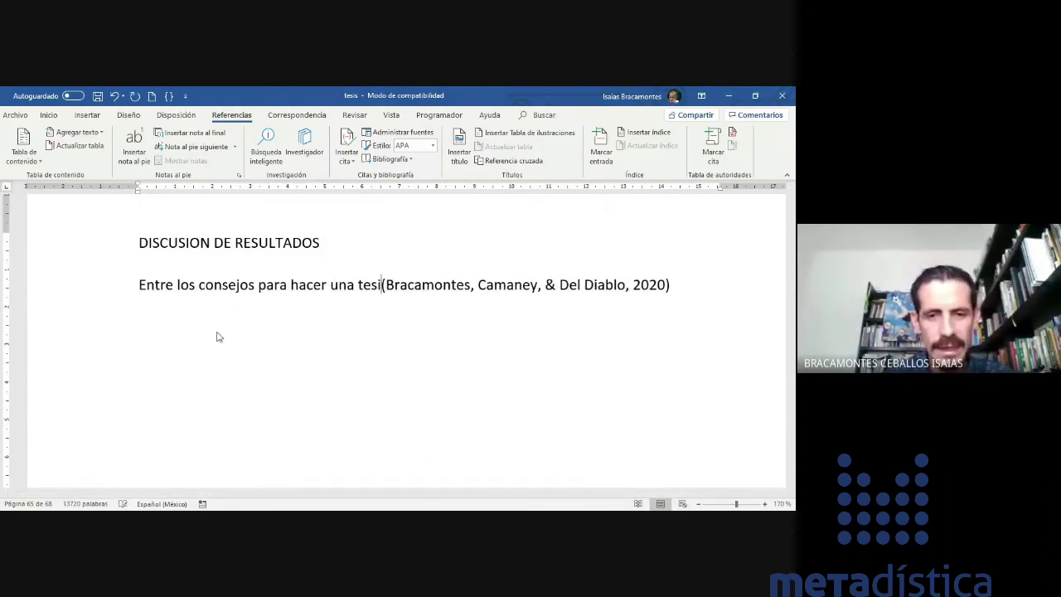
{"action": "type", "text": "es "}
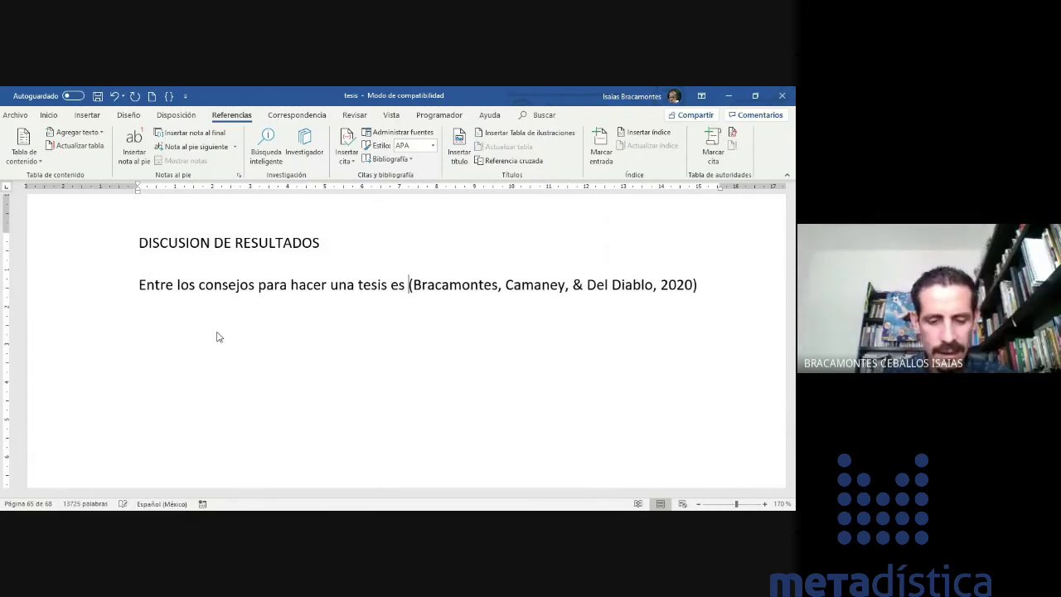
{"action": "type", "text": "importante"}
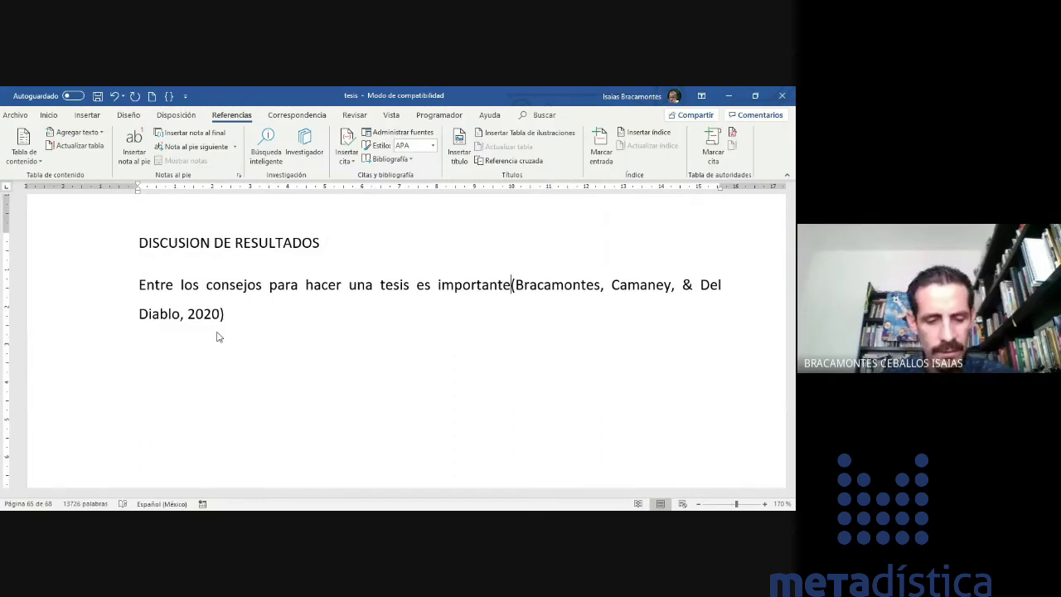
{"action": "type", "text": " considerar ev"}
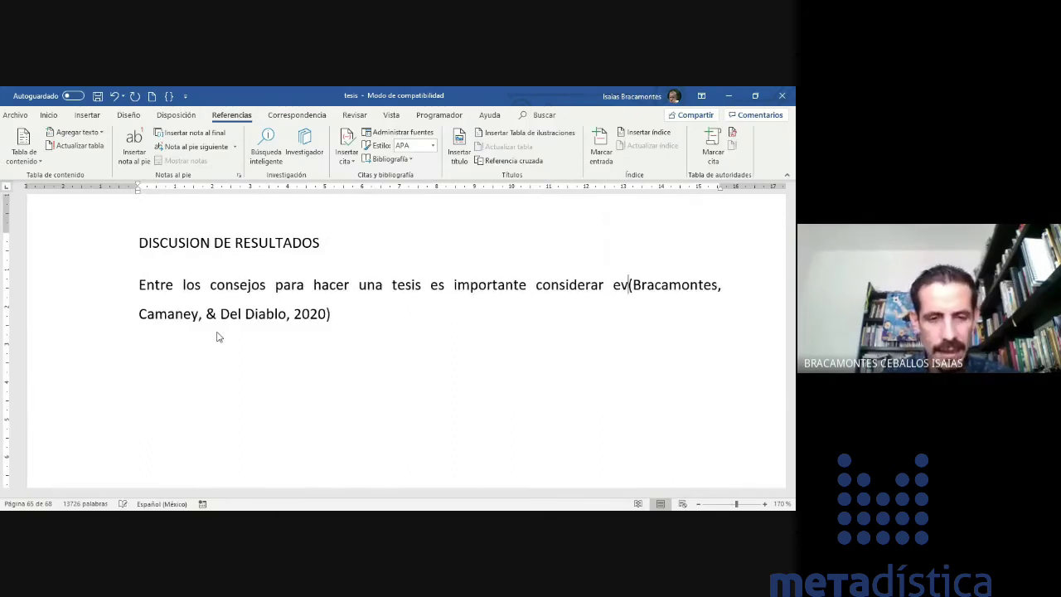
{"action": "type", "text": "itar el pla"}
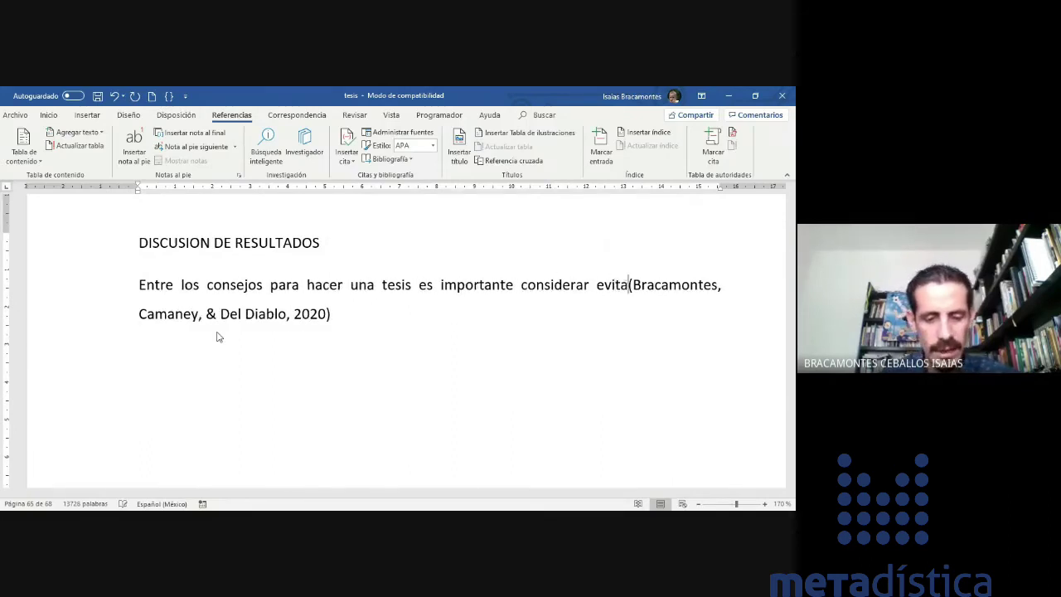
{"action": "type", "text": "gio acdémico"}
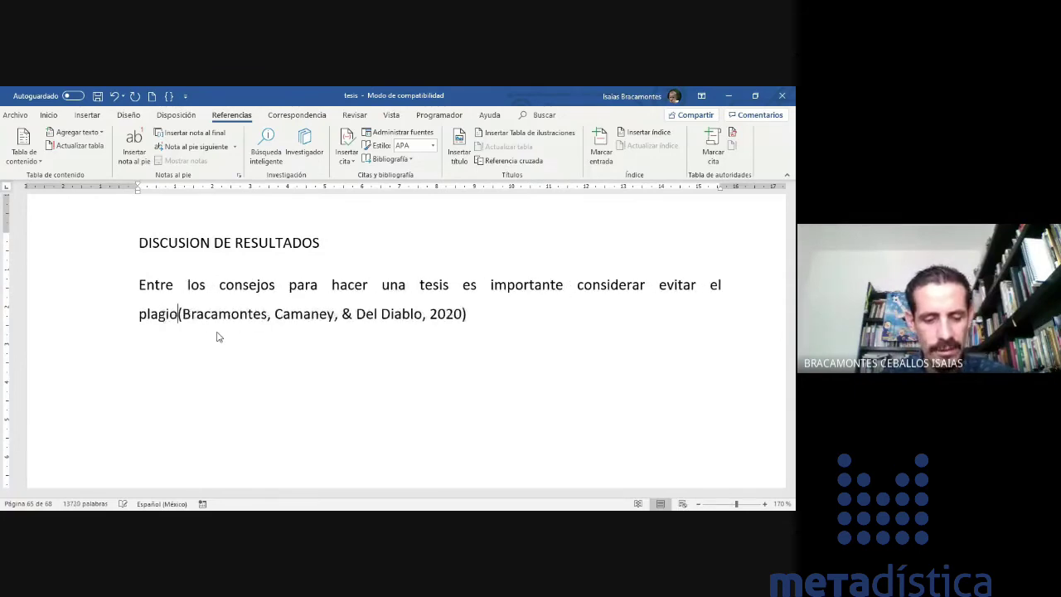
{"action": "type", "text": " para no ir "}
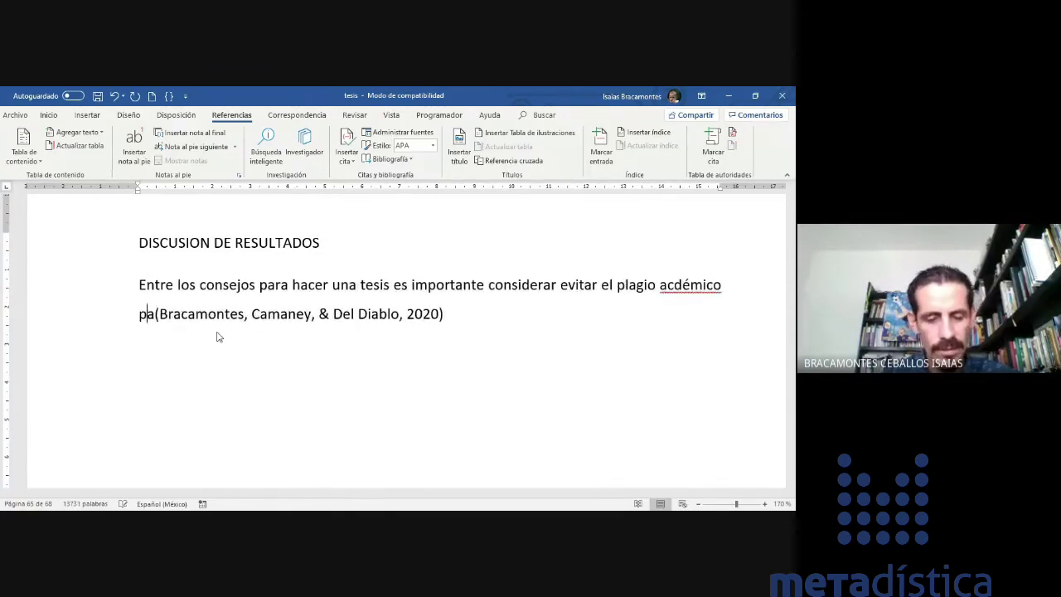
{"action": "type", "text": "a la carcel"}
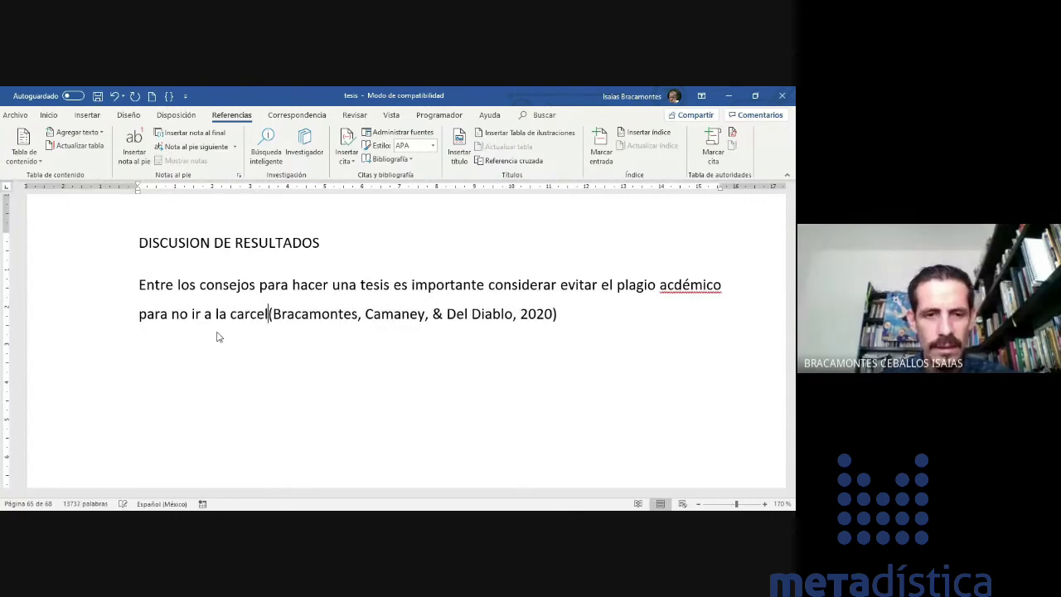
{"action": "type", "text": "."}
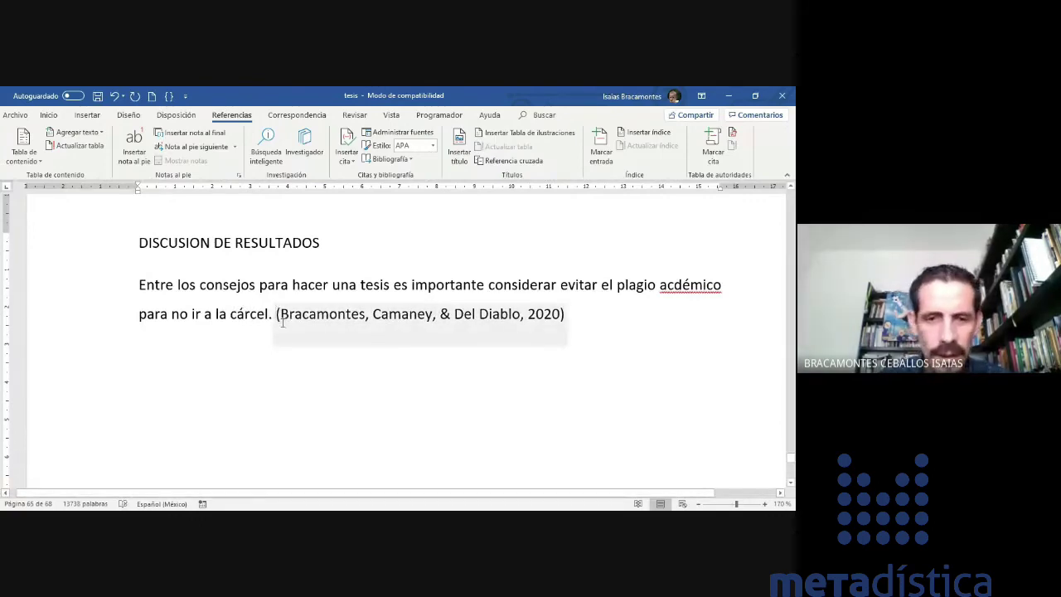
{"action": "left_click", "coordinate": [304, 365]}
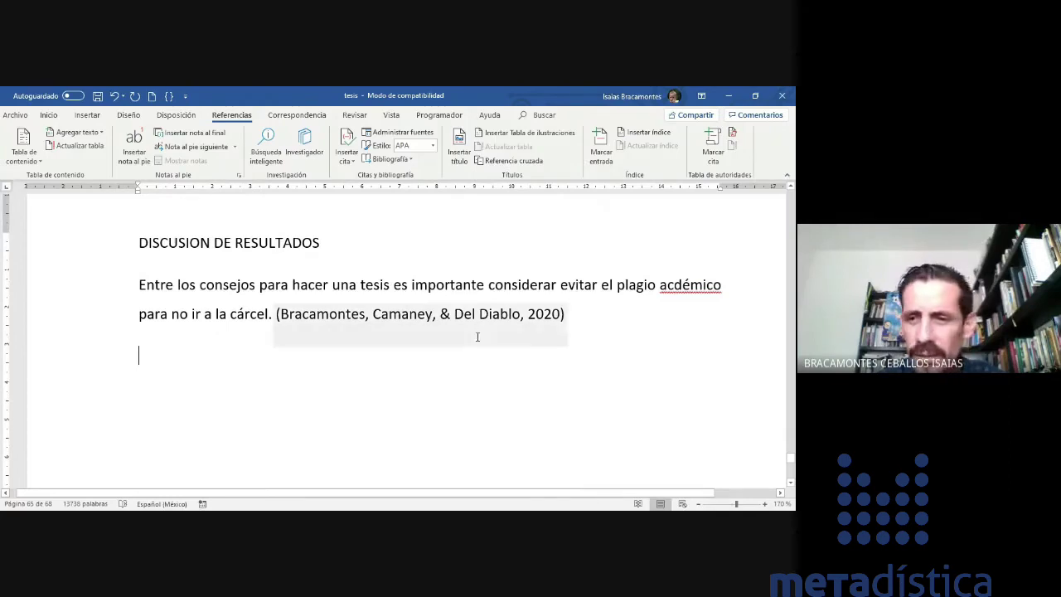
- Correct the misspelled 'acdémico' to 'académico' by inserting the missing 'a'
{"action": "left_click", "coordinate": [676, 287]}
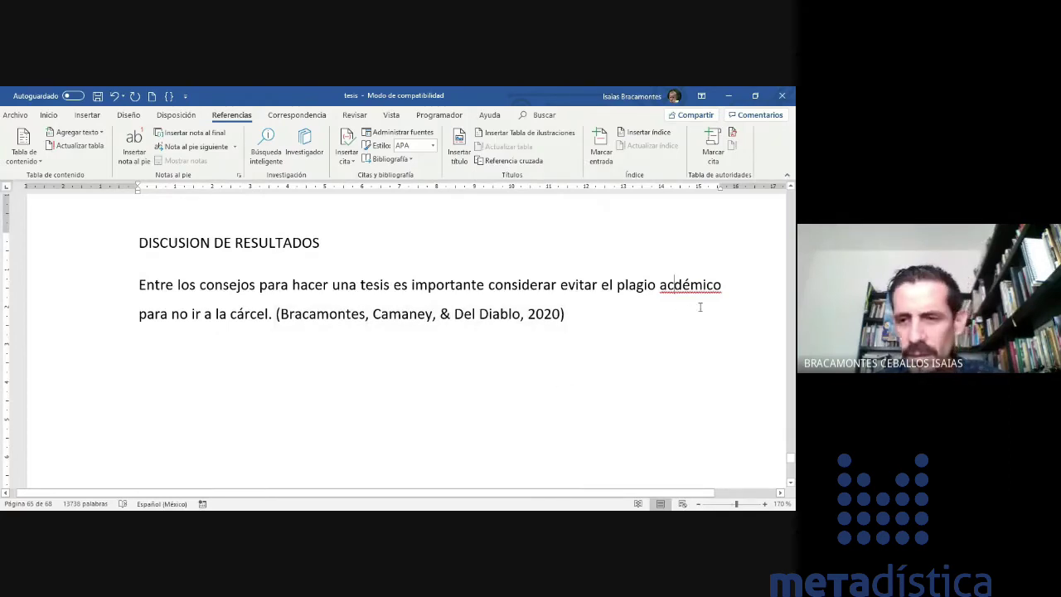
{"action": "type", "text": "a"}
{"action": "left_click", "coordinate": [229, 315]}
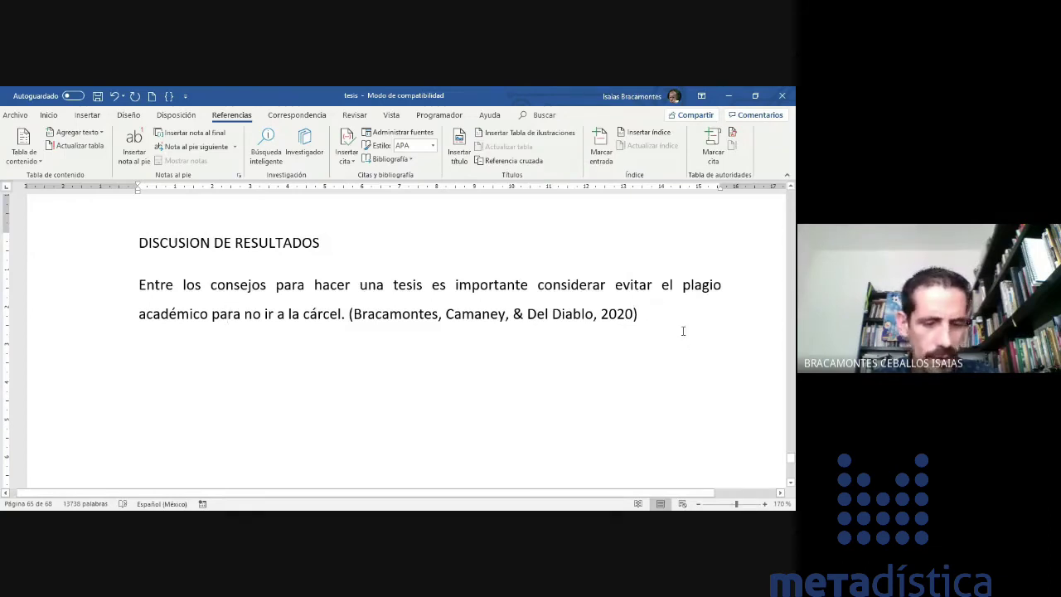
- Move the period from after 'cárcel' to after the 2020 citation and start a new paragraph
{"action": "left_click_drag", "start_coordinate": [660, 320], "coordinate": [141, 285]}
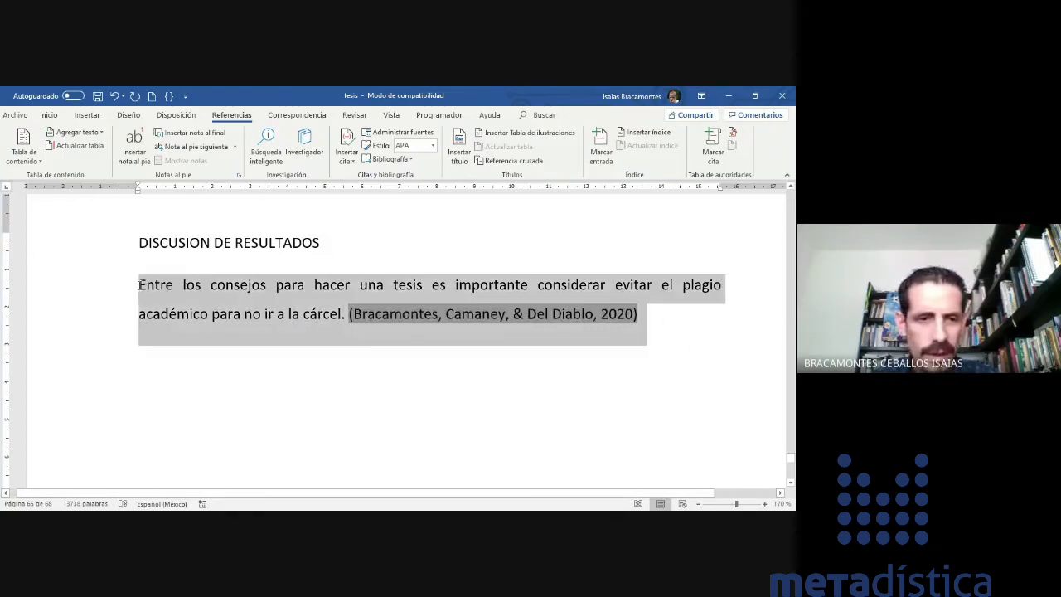
{"action": "left_click", "coordinate": [325, 416]}
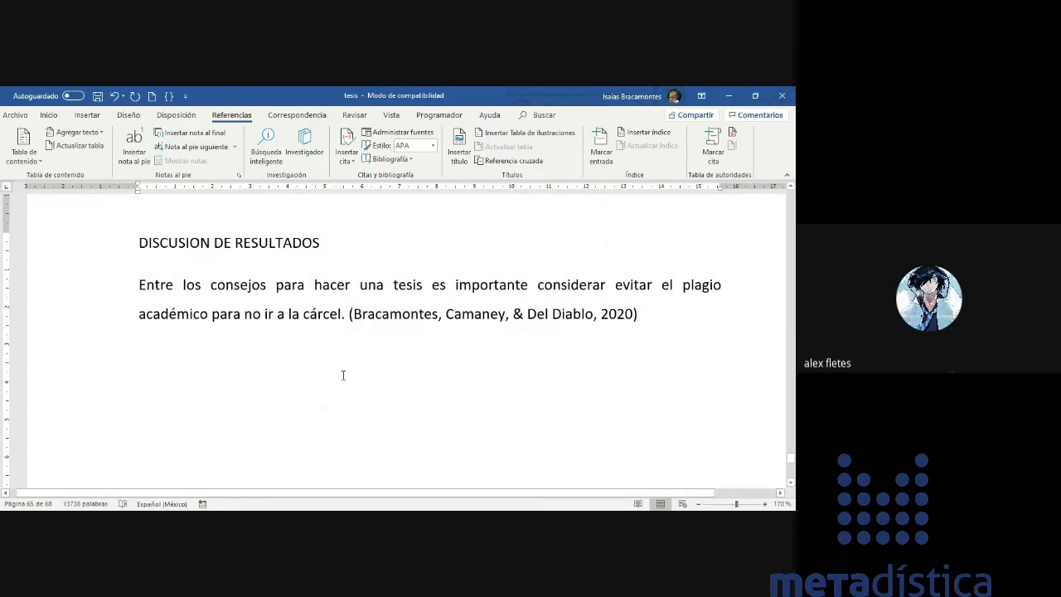
{"action": "left_click", "coordinate": [343, 316]}
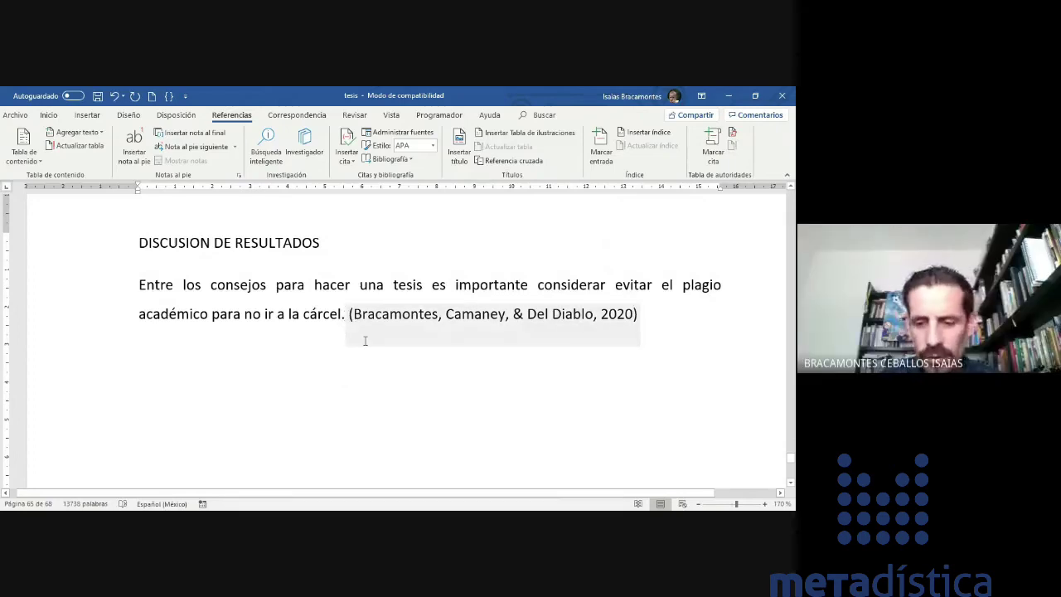
{"action": "key", "text": "BackSpace"}
{"action": "left_click", "coordinate": [638, 317]}
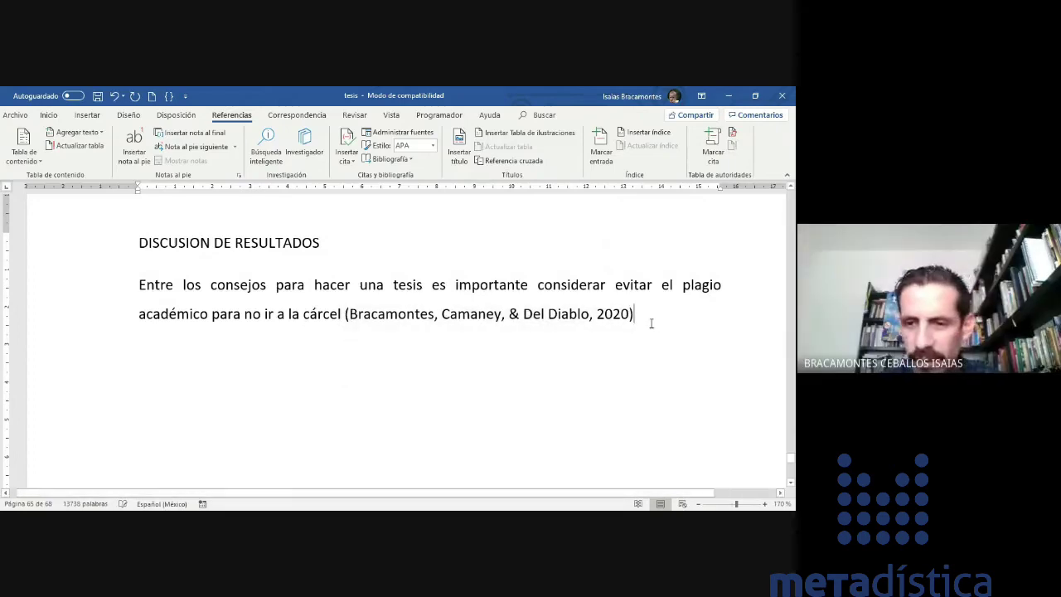
{"action": "type", "text": "."}
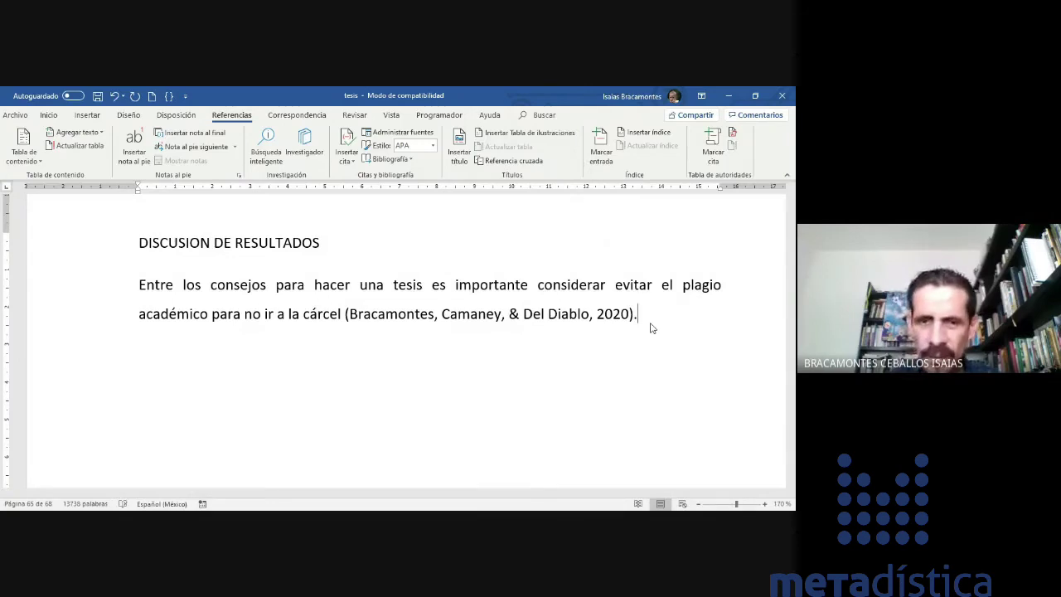
{"action": "key", "text": "Return"}
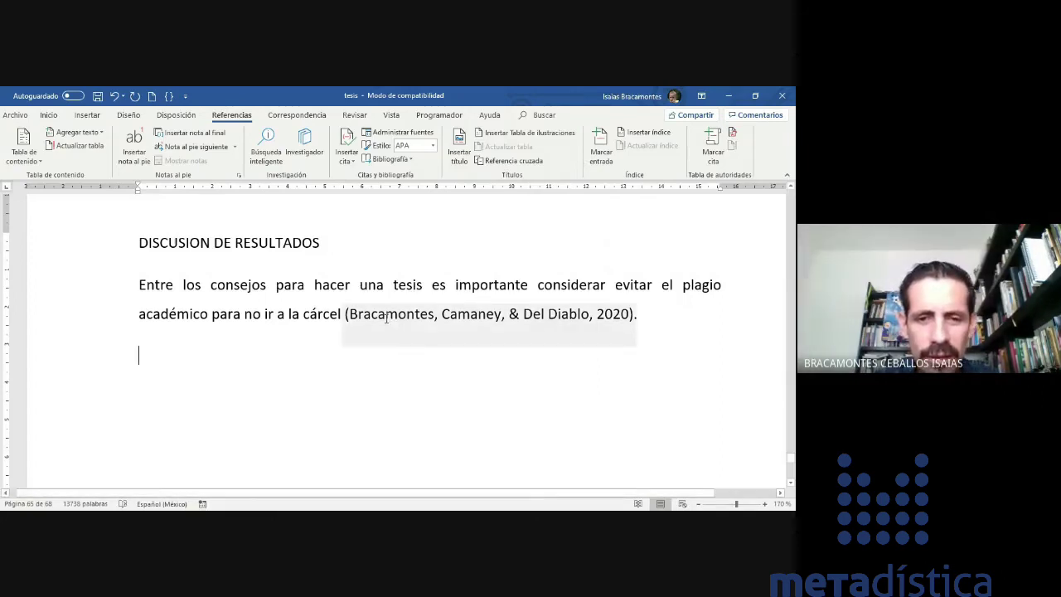
- Select the citation's text to check it, then return to the new empty line
{"action": "left_click", "coordinate": [473, 315]}
{"action": "left_click_drag", "start_coordinate": [474, 315], "coordinate": [618, 318]}
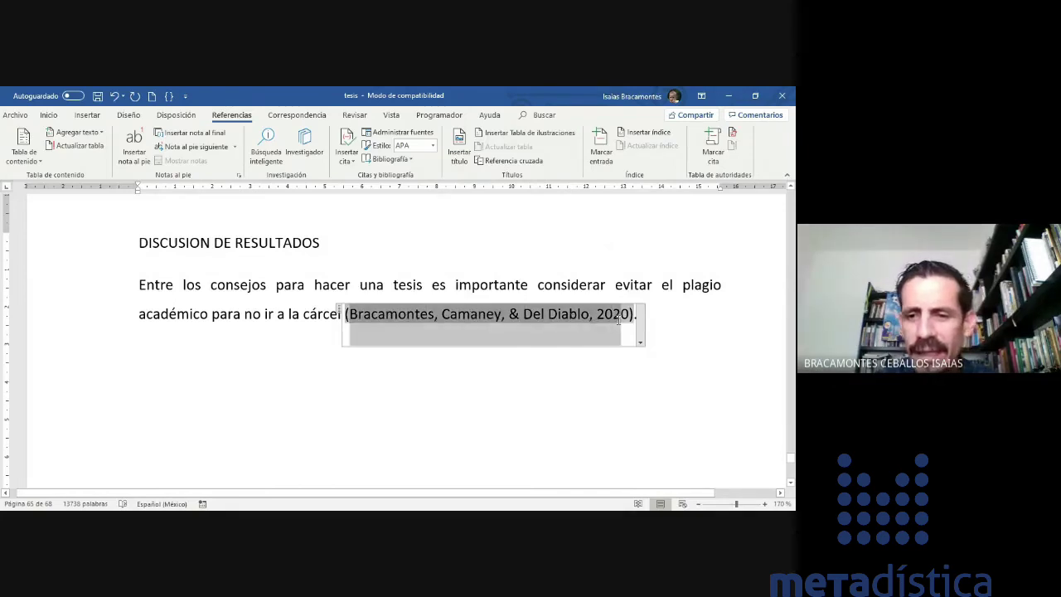
{"action": "left_click", "coordinate": [263, 357]}
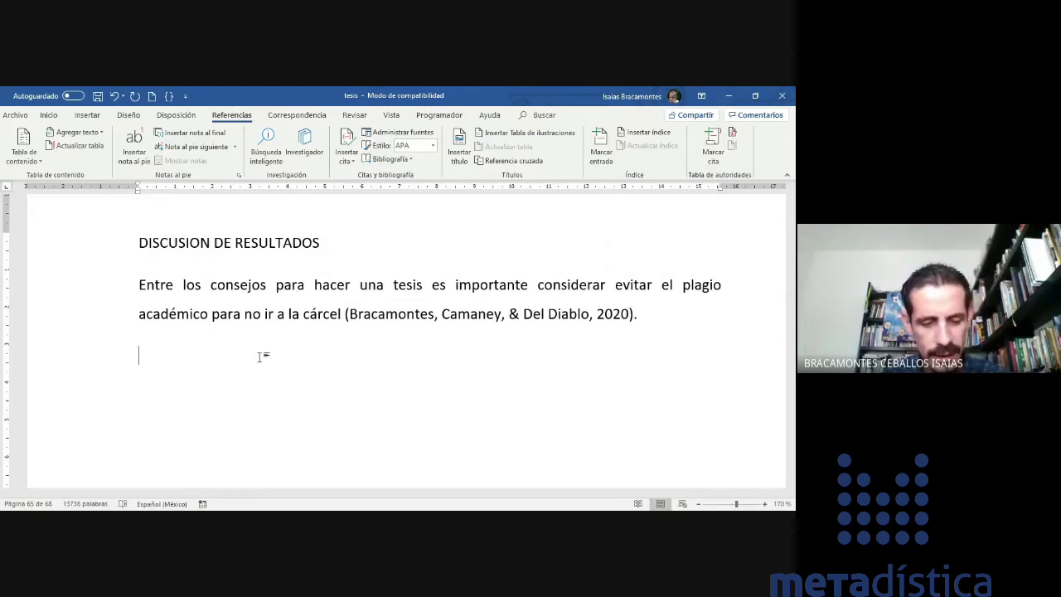
- Type 'Uno de los consejos que brindan' plus the three authors' surnames, then cite the 2020 book
{"action": "type", "text": "Uno de los "}
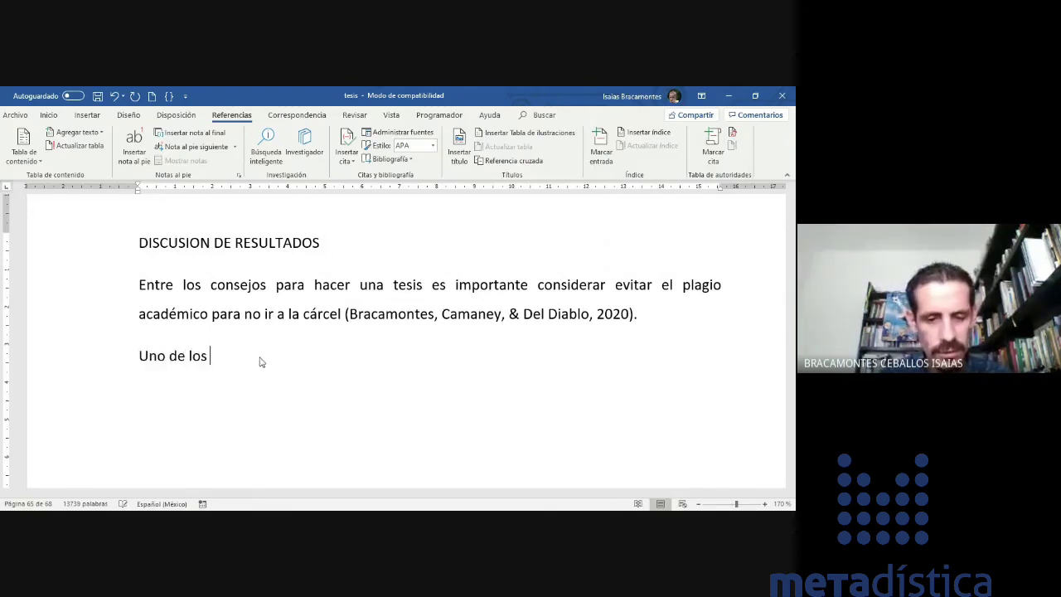
{"action": "type", "text": "consejos que "}
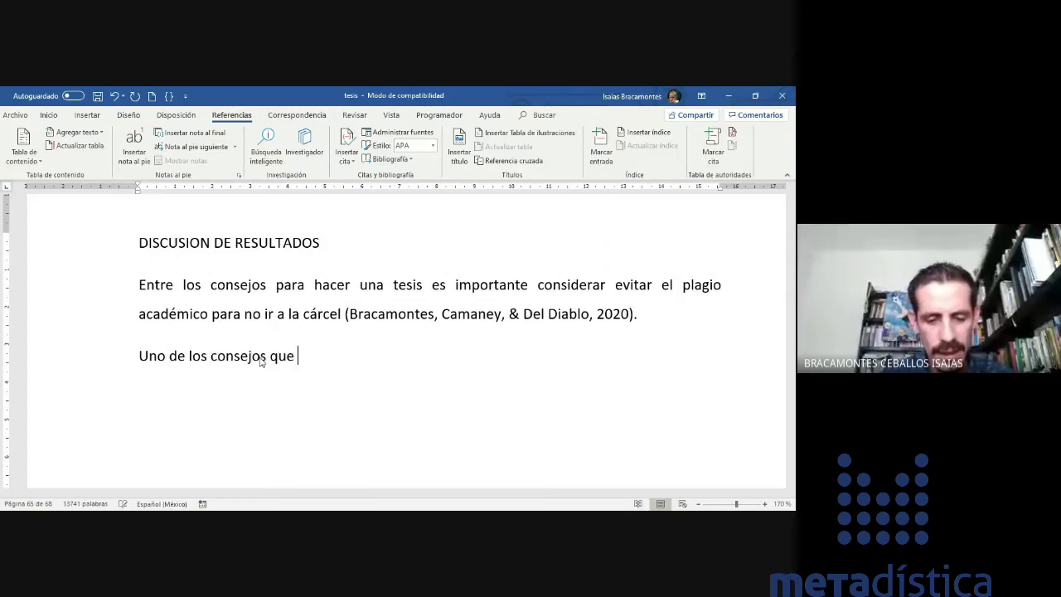
{"action": "type", "text": "brindan "}
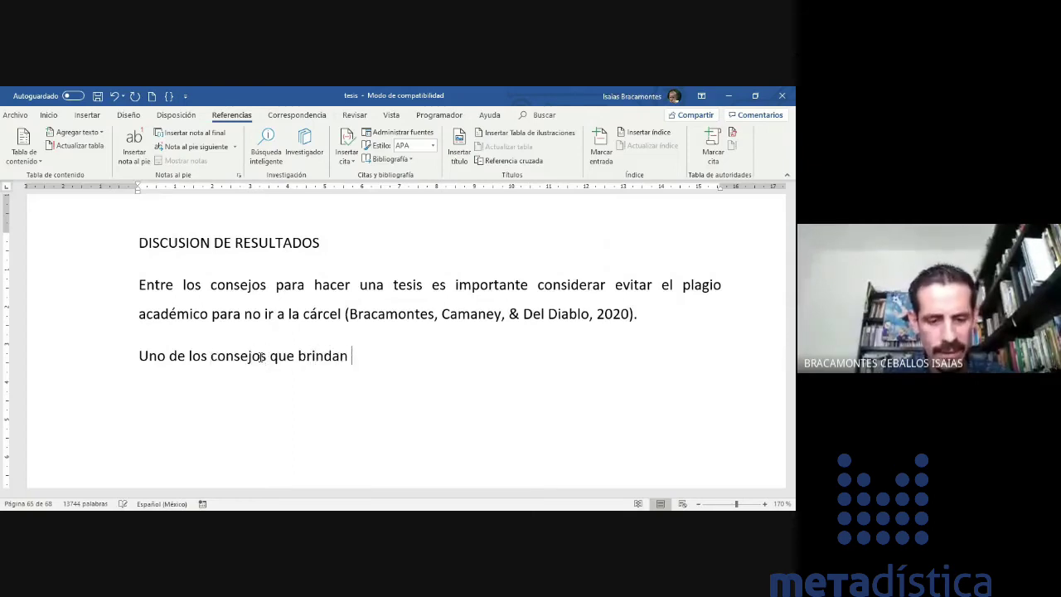
{"action": "type", "text": "Bracamontes,"}
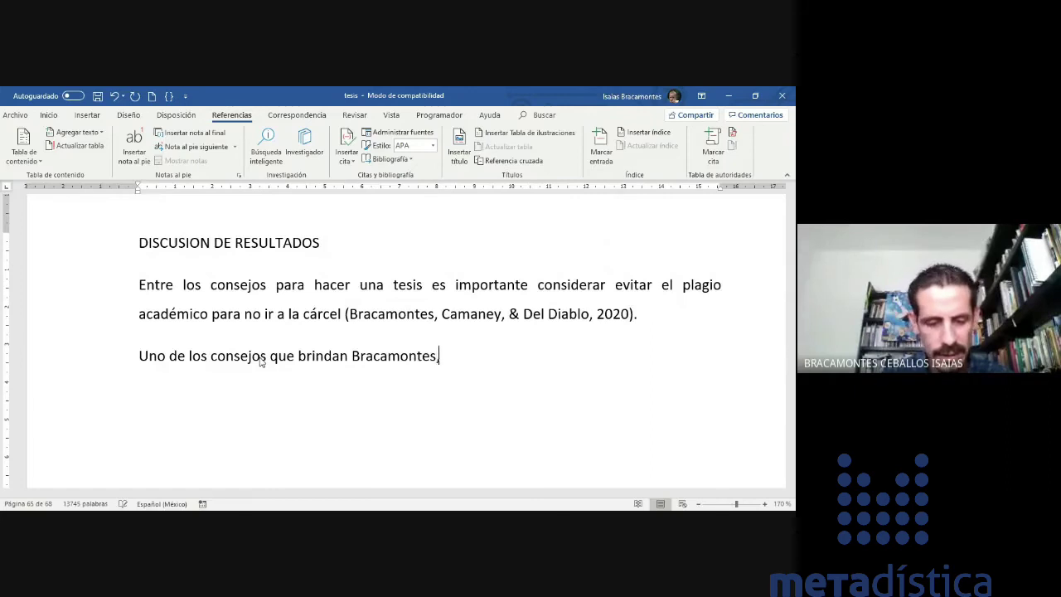
{"action": "type", "text": " Camaney"}
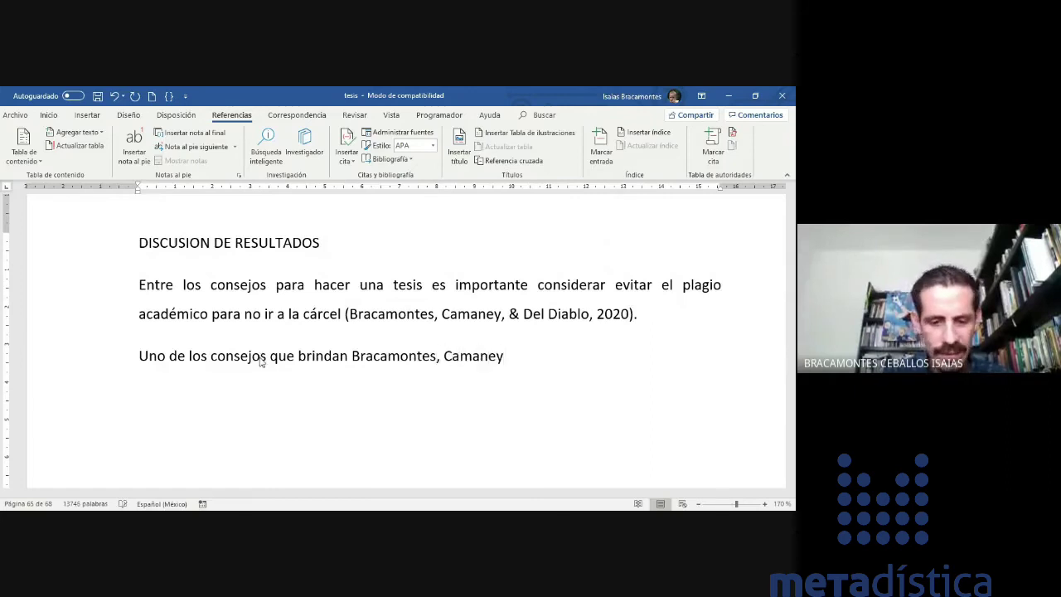
{"action": "type", "text": " y Del Diablo"}
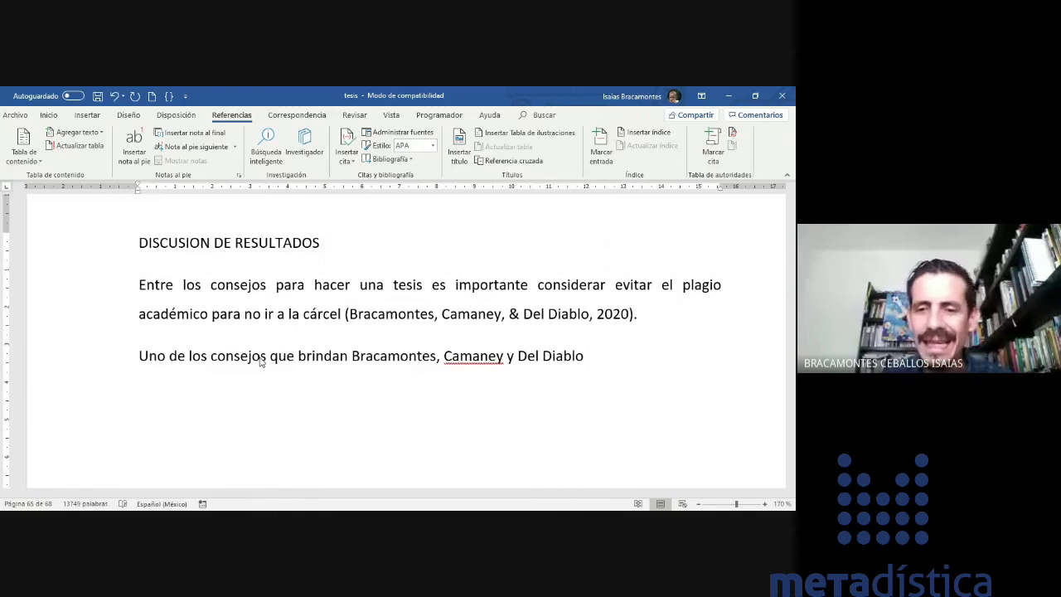
{"action": "left_click", "coordinate": [347, 151]}
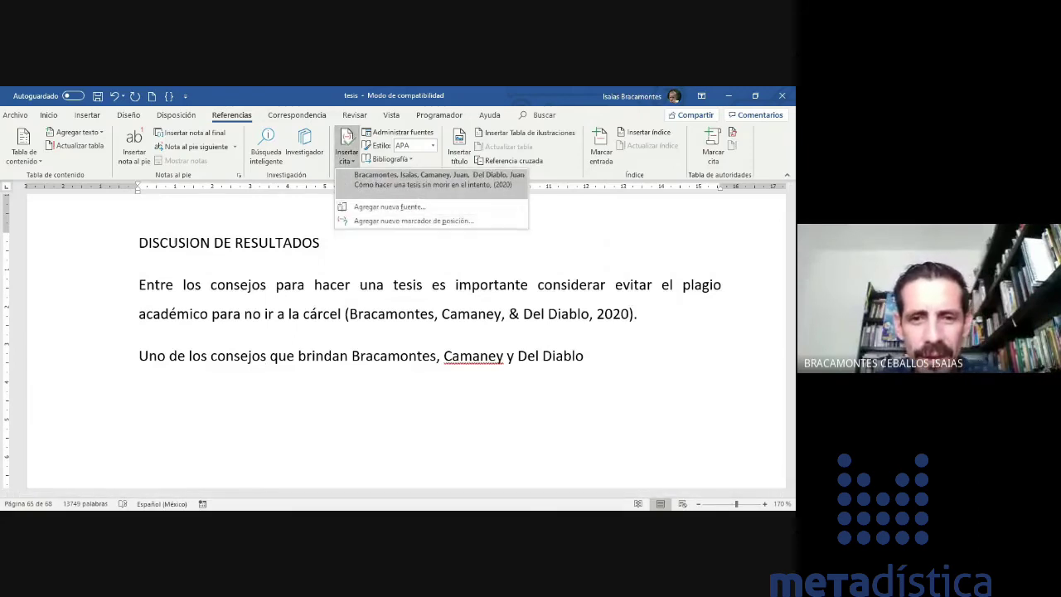
{"action": "left_click", "coordinate": [409, 134]}
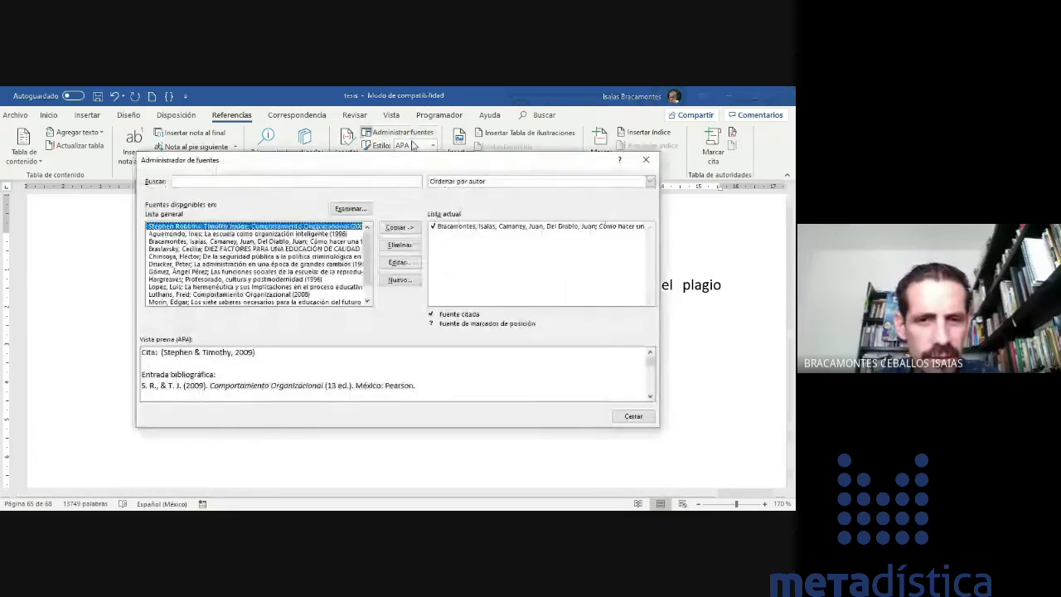
{"action": "left_click", "coordinate": [646, 159]}
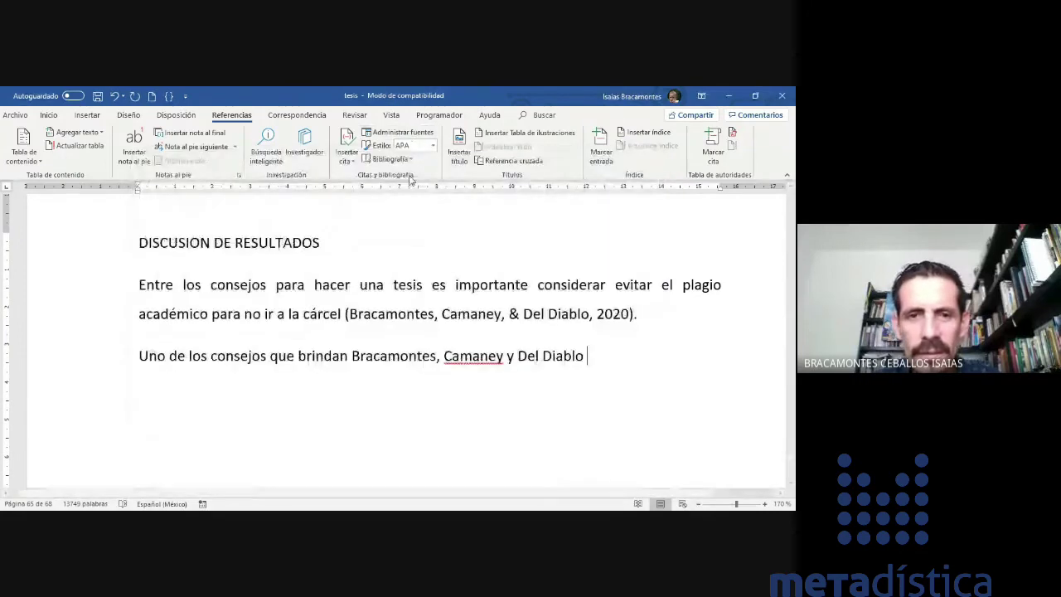
{"action": "left_click", "coordinate": [346, 151]}
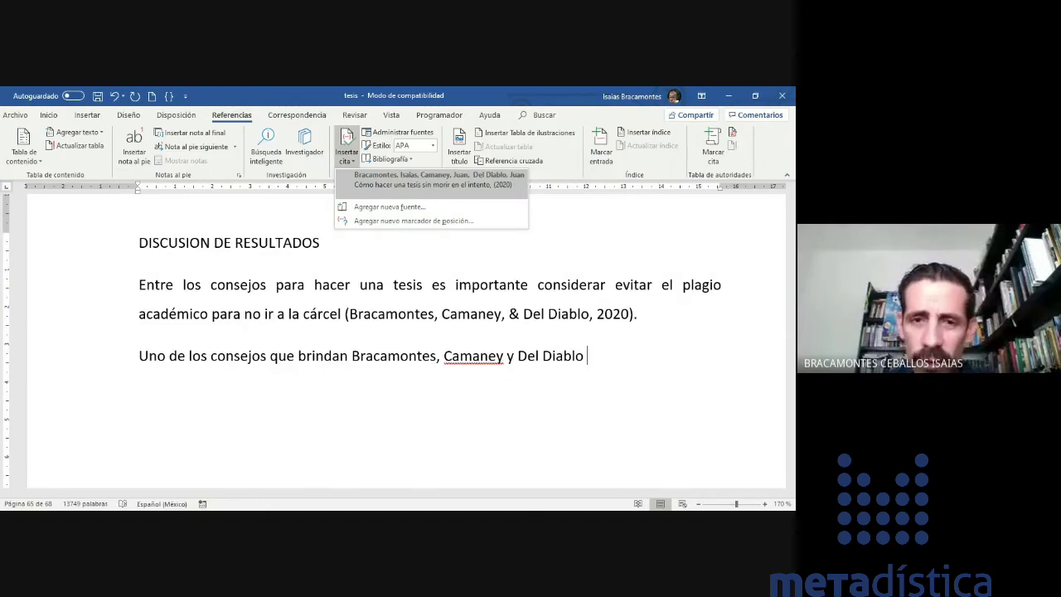
{"action": "left_click", "coordinate": [404, 187]}
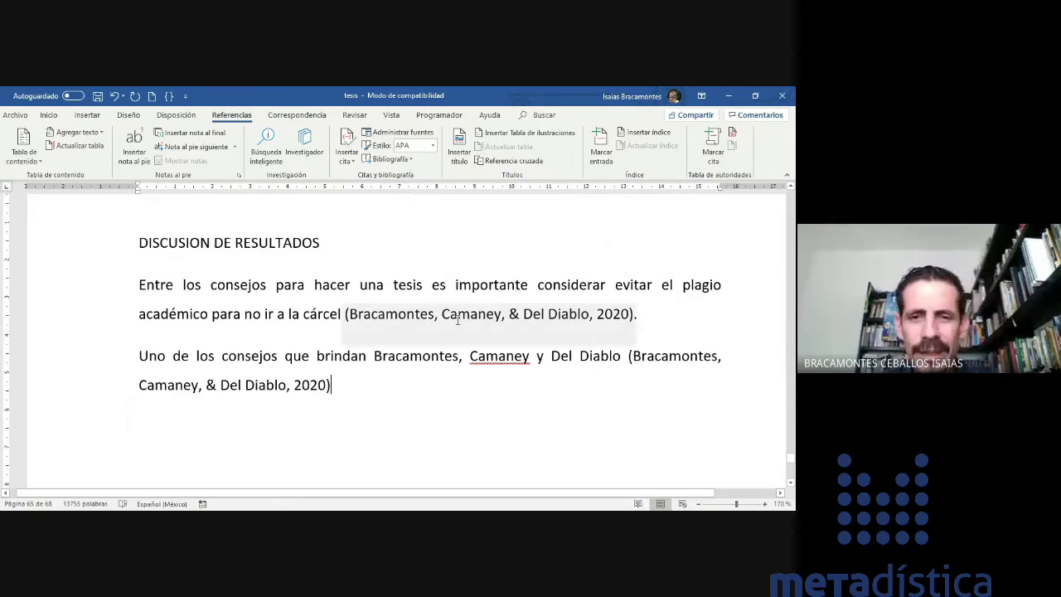
{"action": "scroll", "coordinate": [457, 320], "scroll_direction": "down", "scroll_amount": 3}
{"action": "left_click_drag", "start_coordinate": [374, 261], "coordinate": [628, 277]}
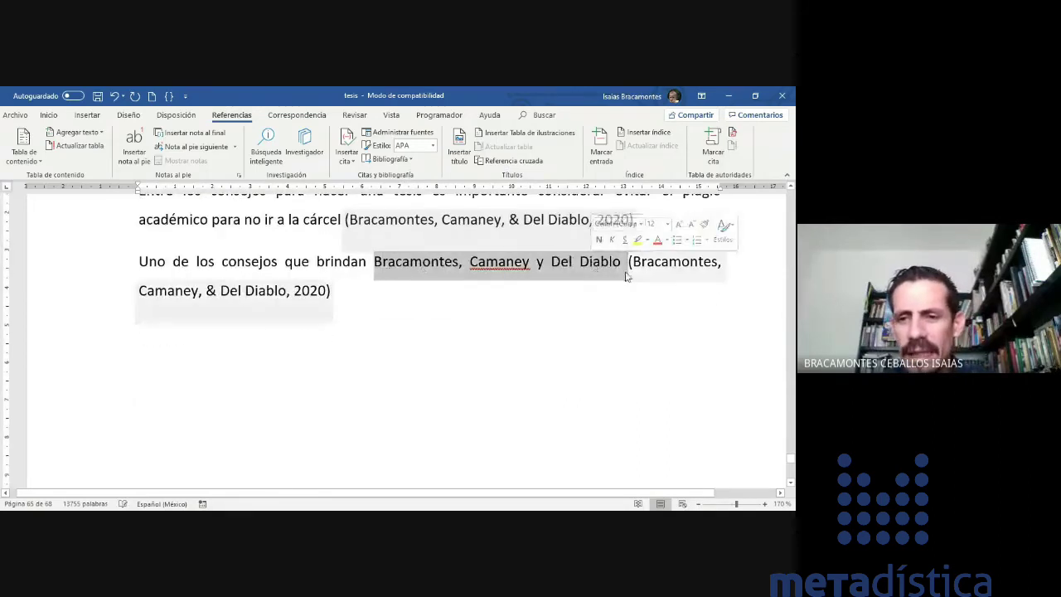
{"action": "left_click", "coordinate": [419, 338]}
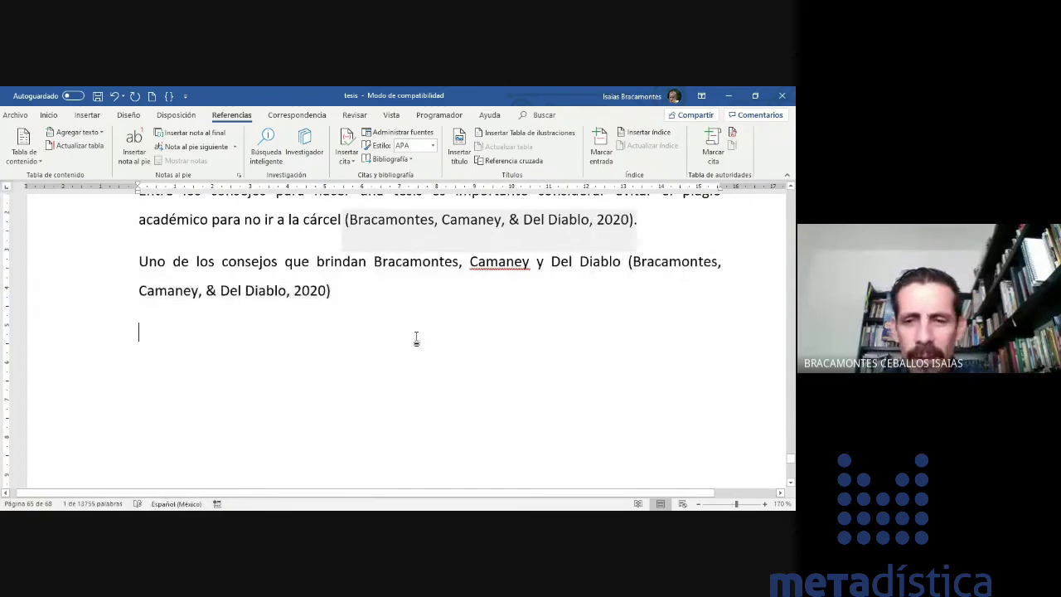
{"action": "left_click", "coordinate": [242, 295]}
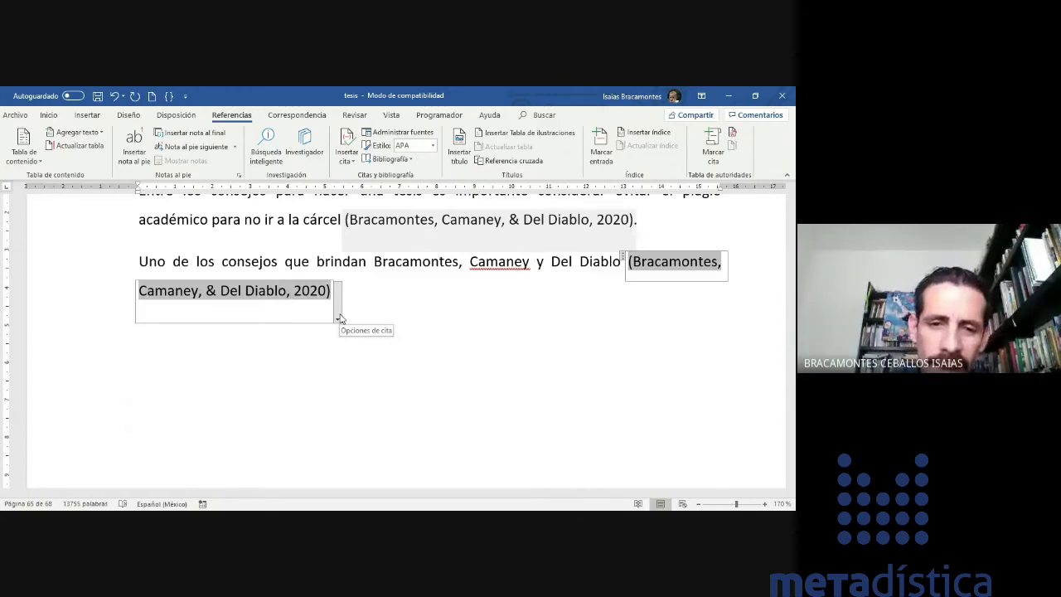
- Edit the second citation to add page 23 and suppress Autor and Título, giving (2020, pág. 23)
{"action": "left_click", "coordinate": [339, 317]}
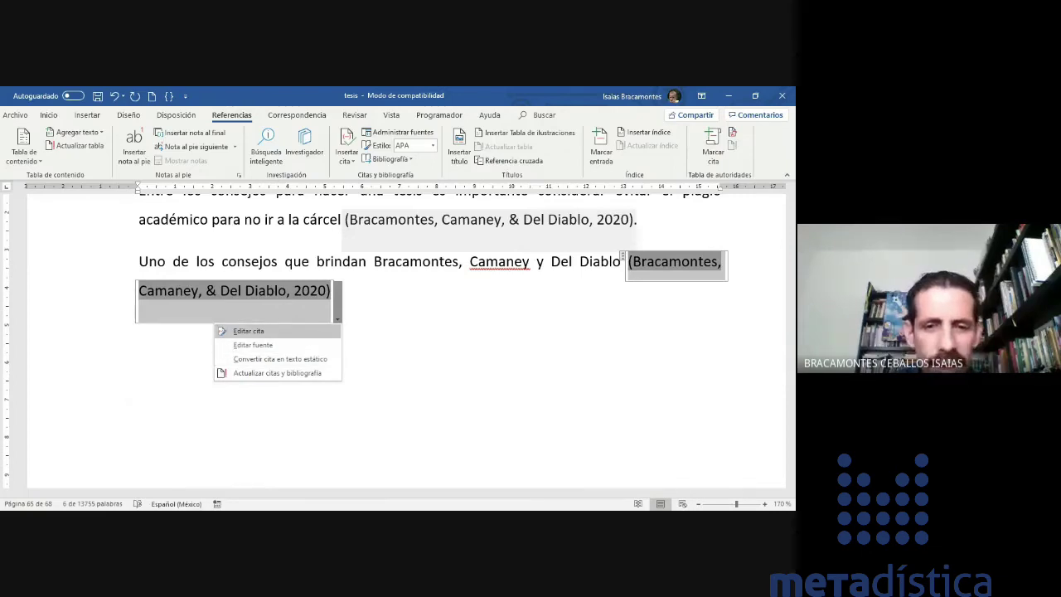
{"action": "left_click", "coordinate": [276, 330]}
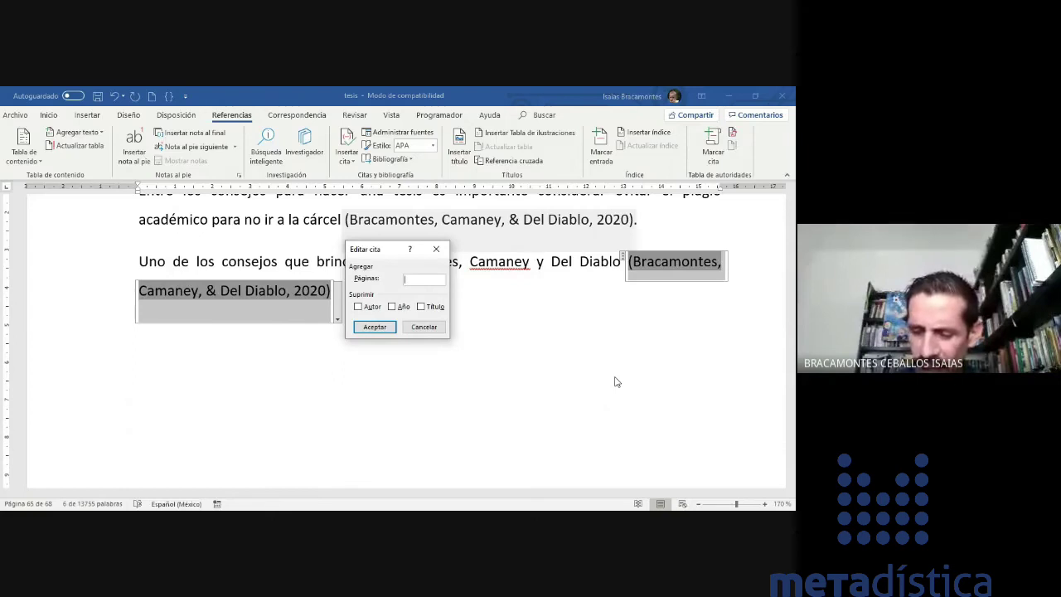
{"action": "type", "text": "23"}
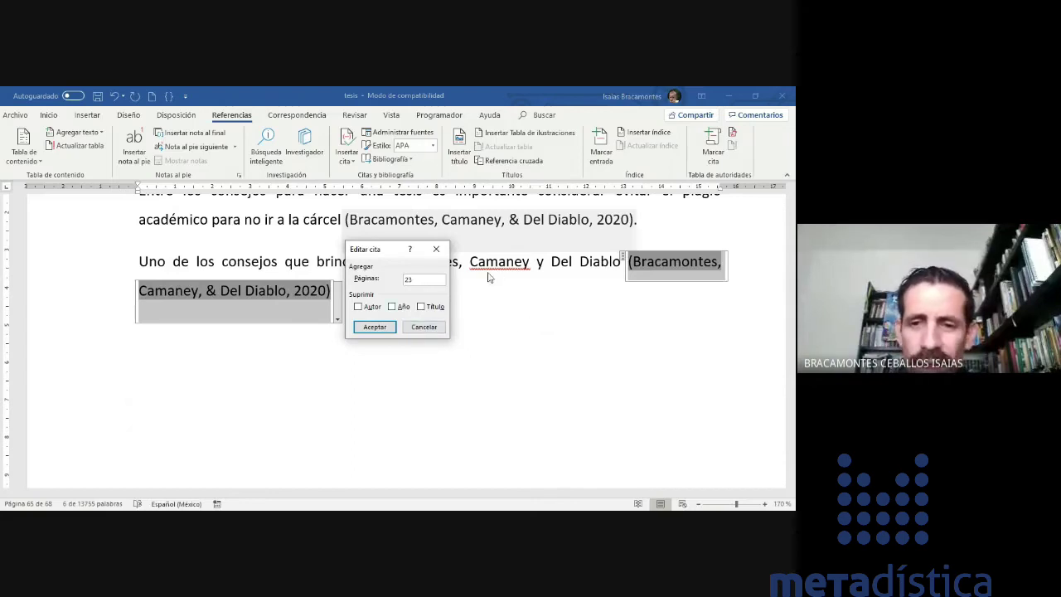
{"action": "left_click_drag", "start_coordinate": [382, 249], "coordinate": [529, 310]}
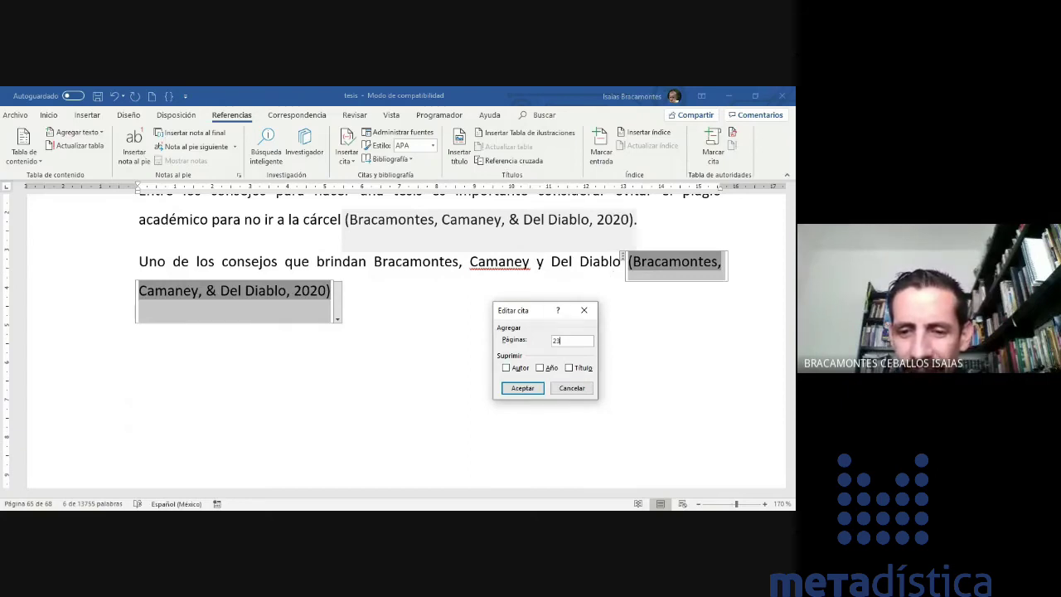
{"action": "key", "text": "Tab"}
{"action": "key", "text": "space"}
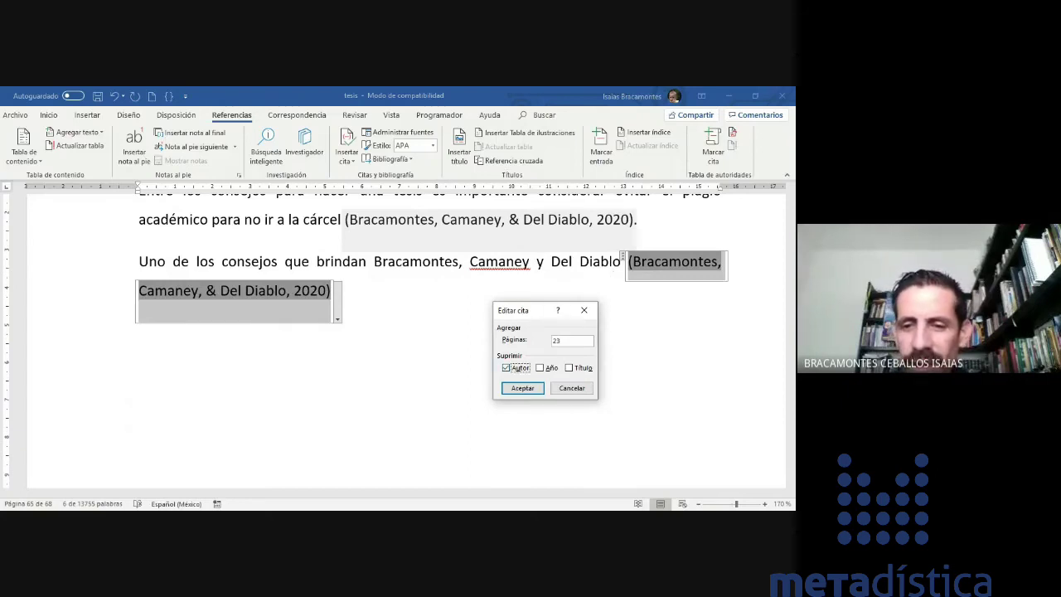
{"action": "key", "text": "Tab"}
{"action": "key", "text": "Tab"}
{"action": "key", "text": "space"}
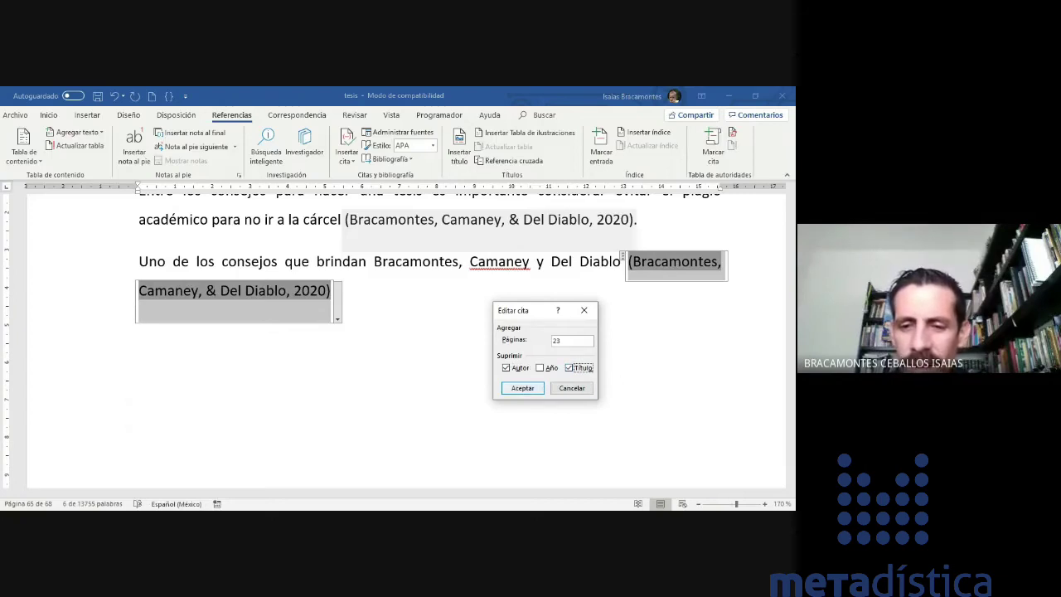
{"action": "left_click", "coordinate": [522, 388]}
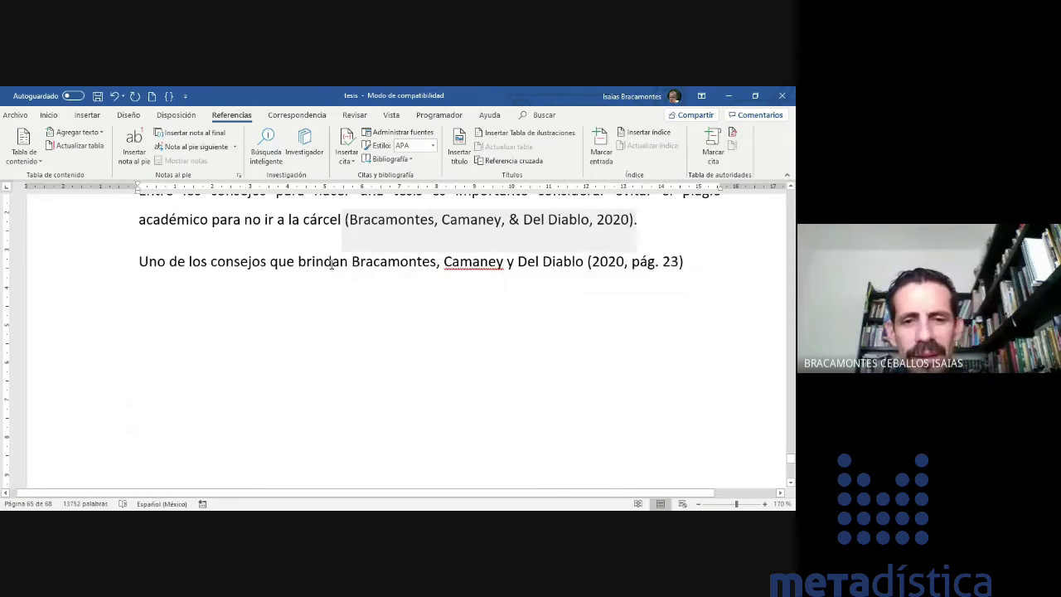
- Type 'es no plagiar' after the (2020, pág. 23) citation in the second paragraph
{"action": "left_click", "coordinate": [504, 262]}
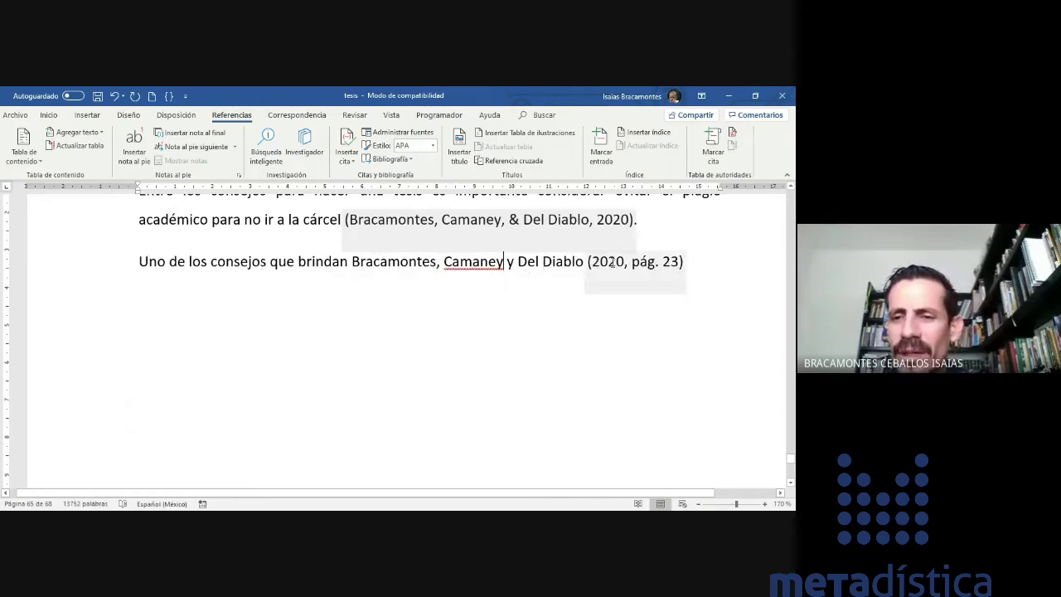
{"action": "left_click", "coordinate": [712, 263]}
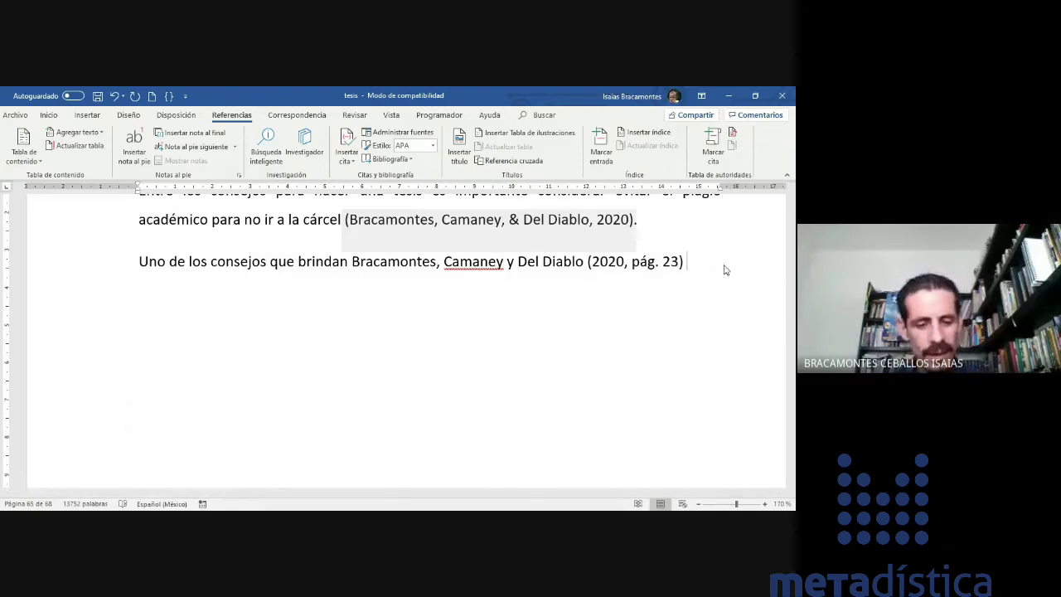
{"action": "type", "text": "es no plag"}
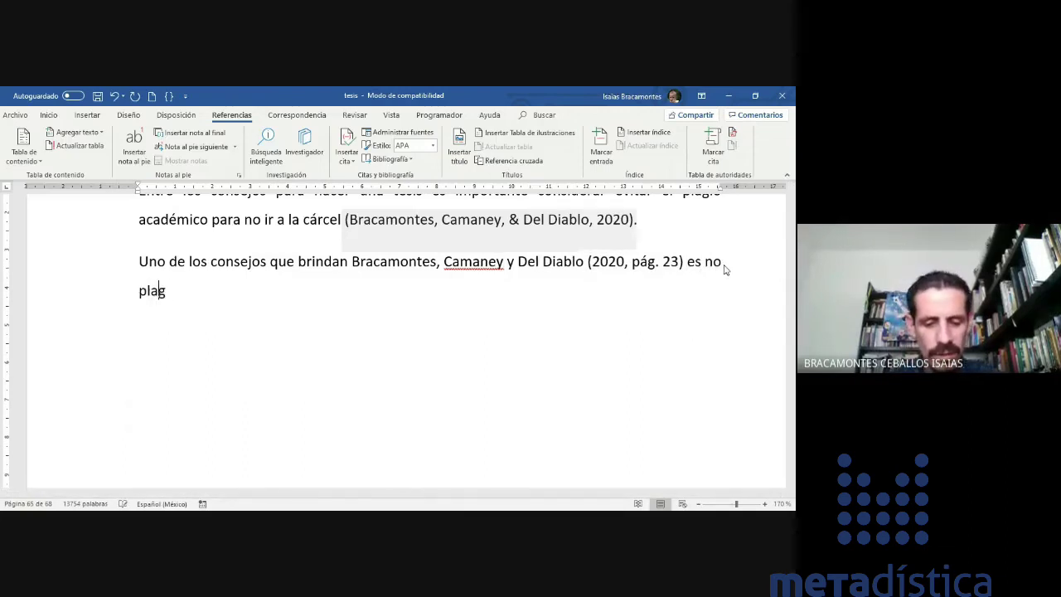
{"action": "type", "text": "iar"}
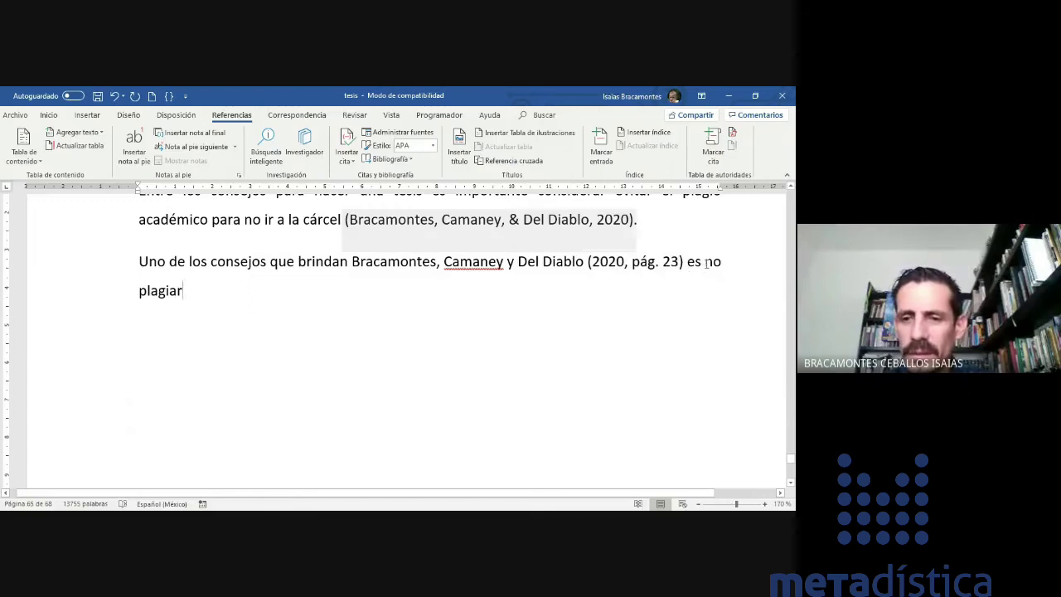
{"action": "left_click", "coordinate": [585, 262]}
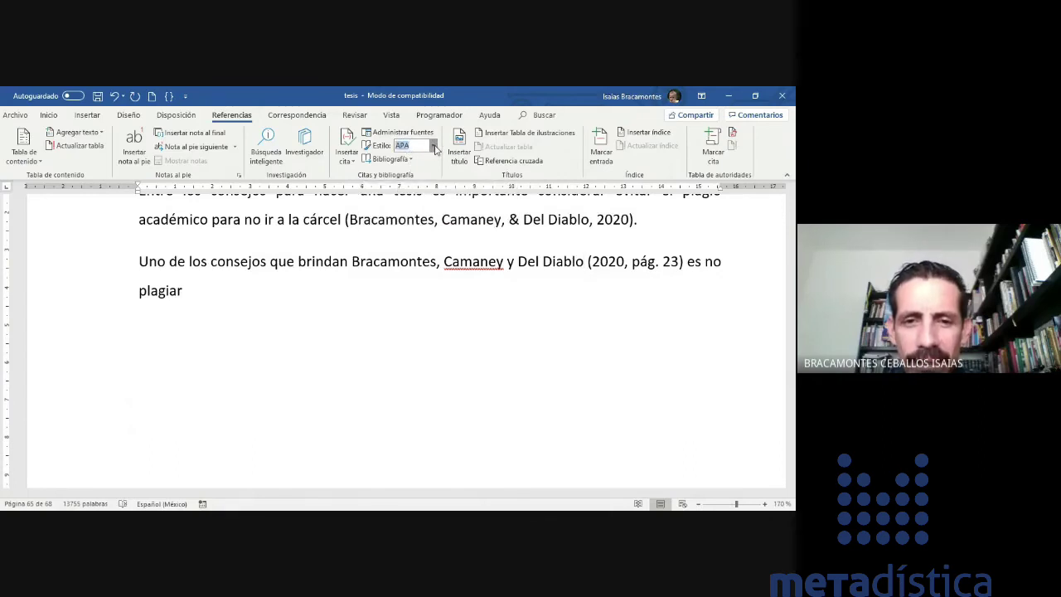
- Choose APA as the citation style in the Referencias Estilo list
{"action": "left_click", "coordinate": [434, 146]}
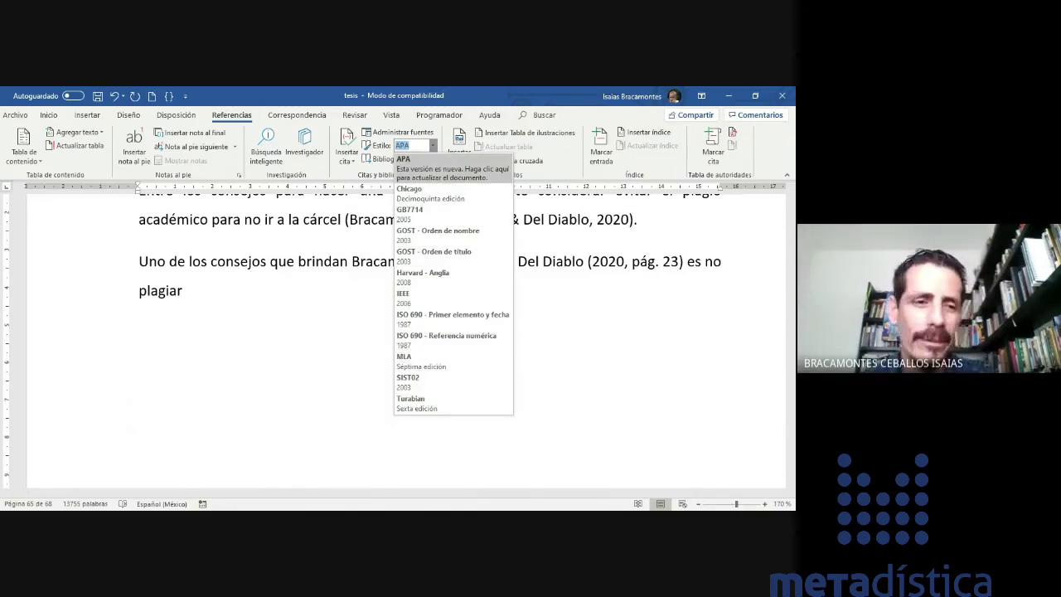
{"action": "left_click", "coordinate": [432, 173]}
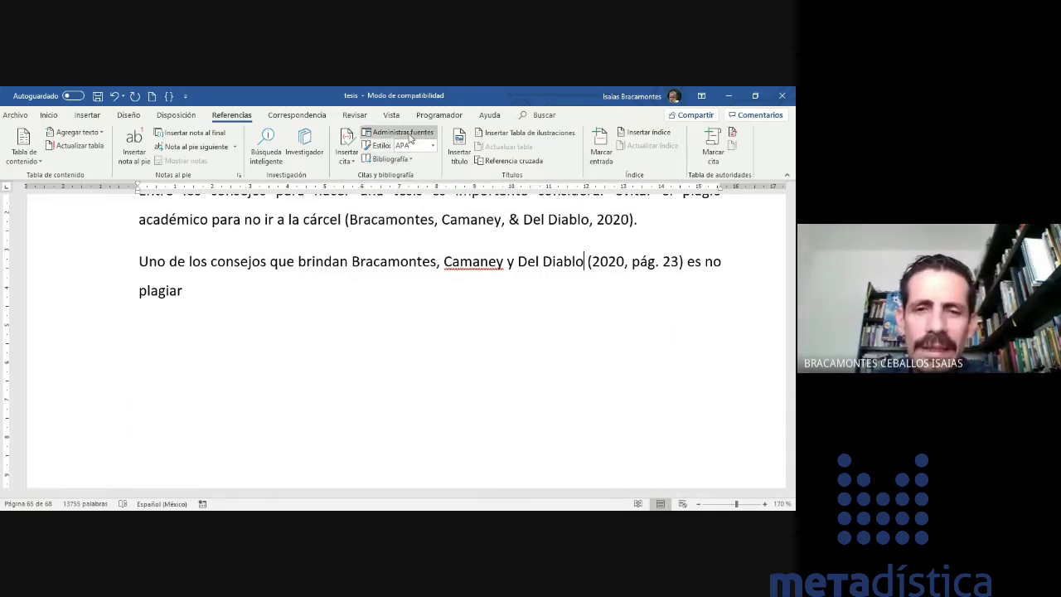
- Copy the Profesorado, cultura y postmodernidad source from the master list into the document's sources
{"action": "left_click", "coordinate": [407, 132]}
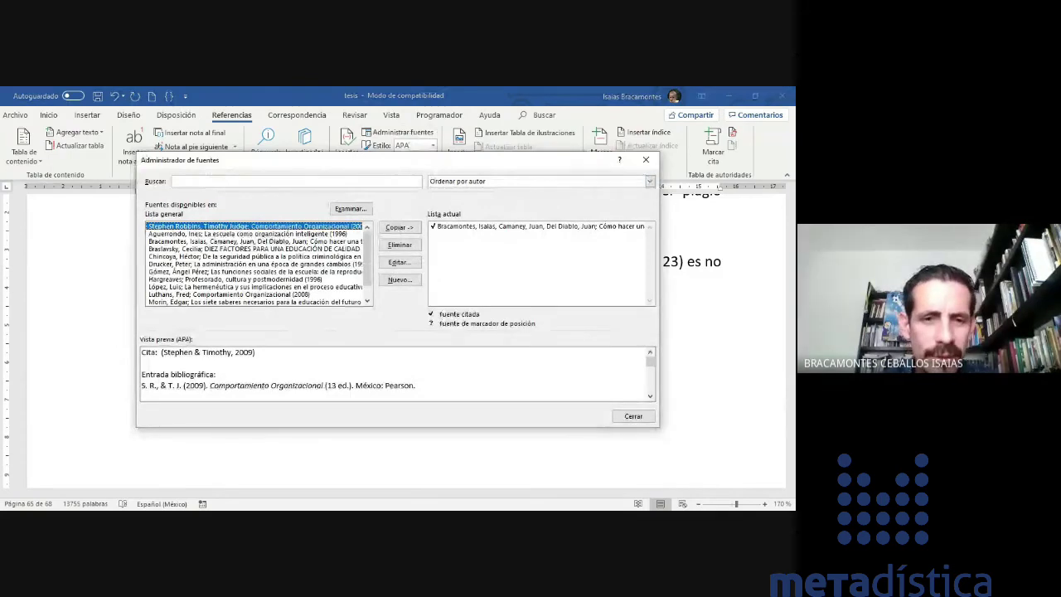
{"action": "scroll", "coordinate": [189, 234], "scroll_direction": "down", "scroll_amount": 1}
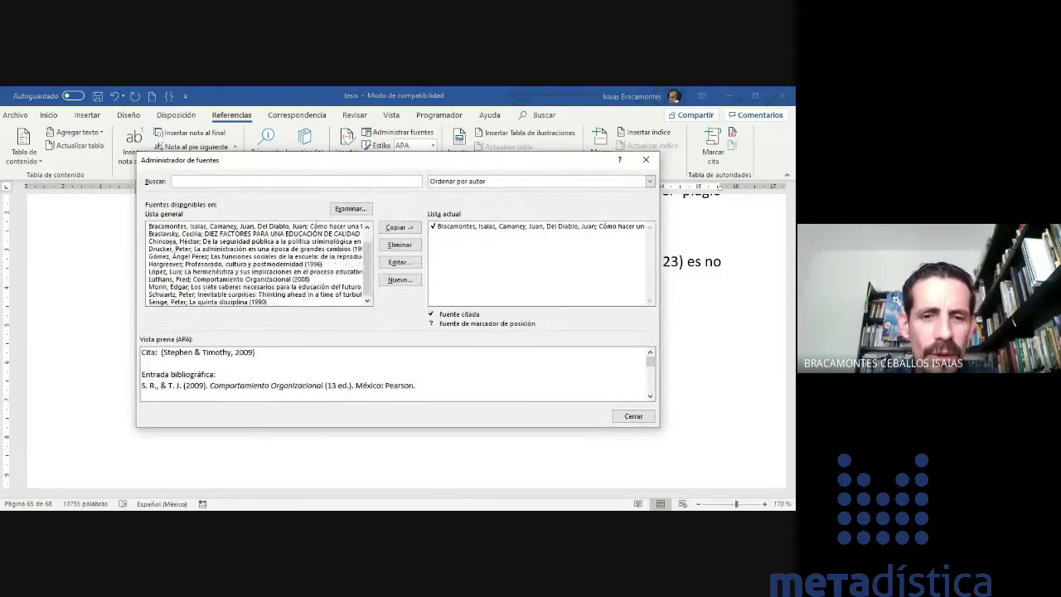
{"action": "scroll", "coordinate": [259, 264], "scroll_direction": "up", "scroll_amount": 1}
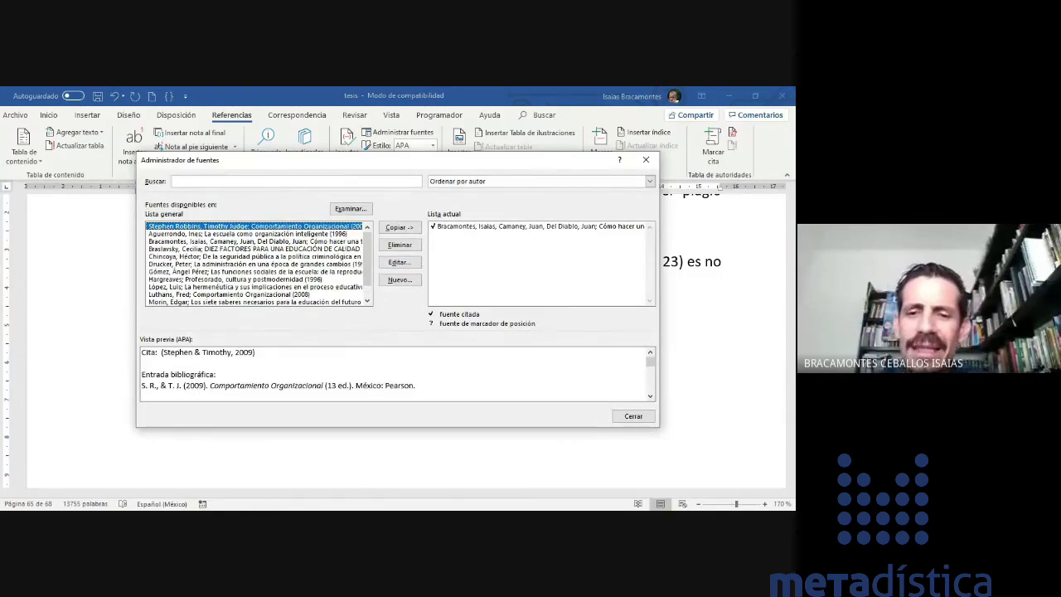
{"action": "left_click", "coordinate": [538, 227]}
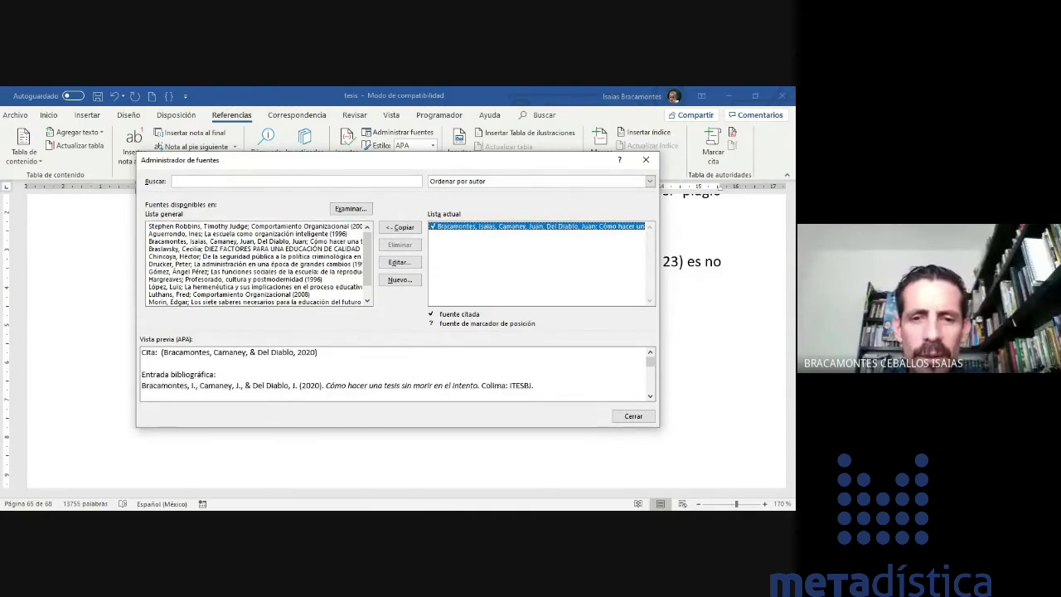
{"action": "left_click", "coordinate": [255, 242]}
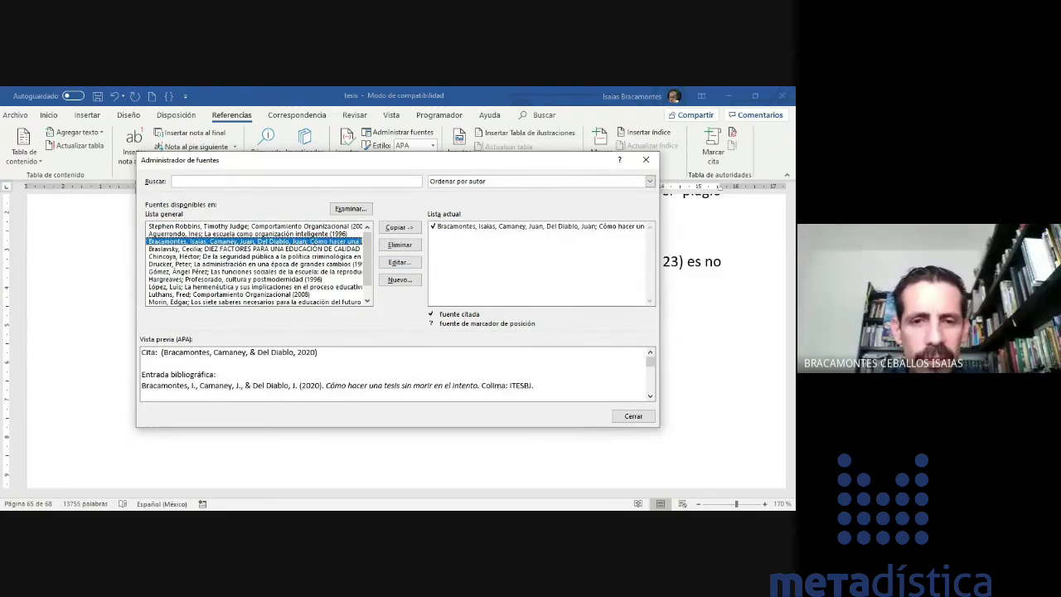
{"action": "left_click", "coordinate": [255, 256]}
{"action": "left_click", "coordinate": [254, 248], "text": "ctrl"}
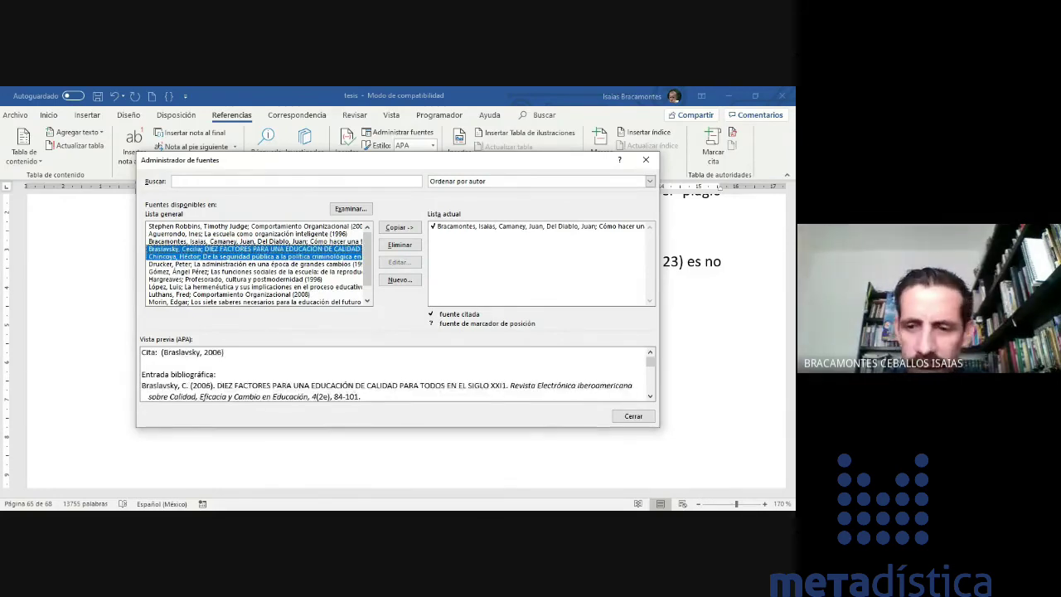
{"action": "left_click", "coordinate": [254, 272]}
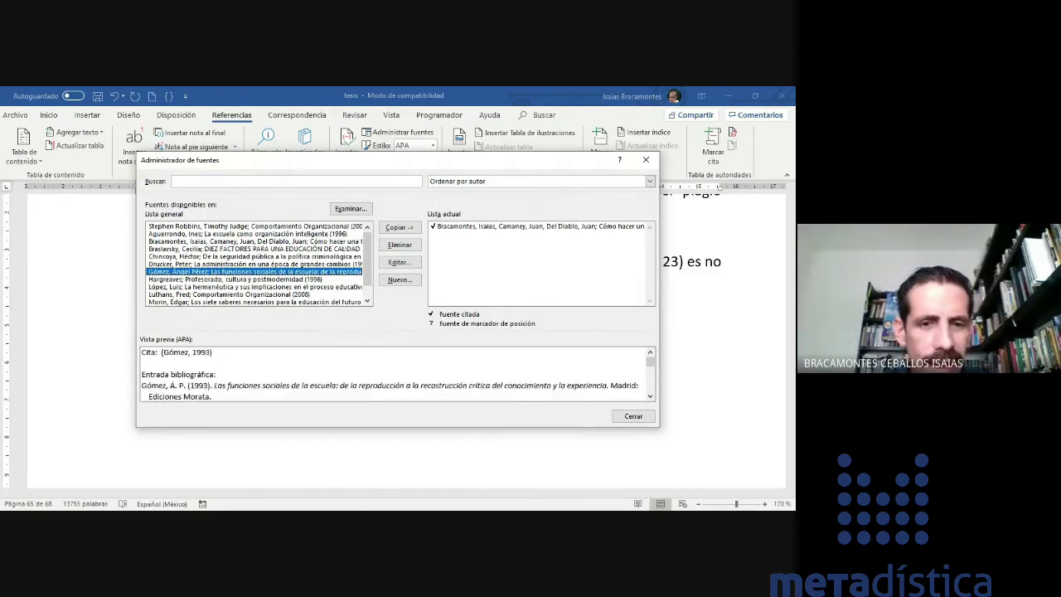
{"action": "scroll", "coordinate": [257, 264], "scroll_direction": "down", "scroll_amount": 1}
{"action": "left_click", "coordinate": [254, 264]}
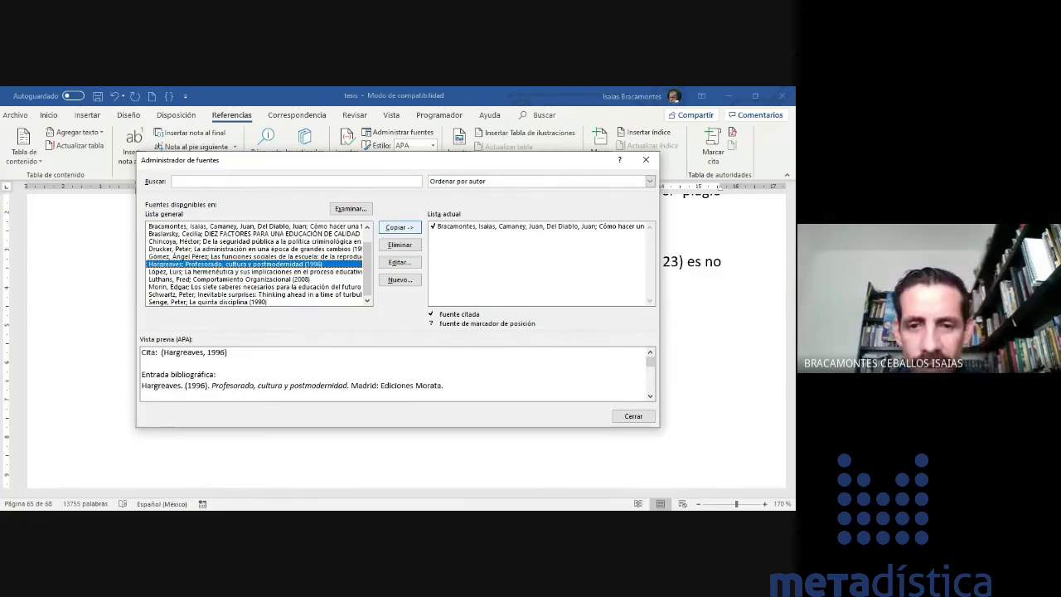
{"action": "left_click", "coordinate": [399, 227]}
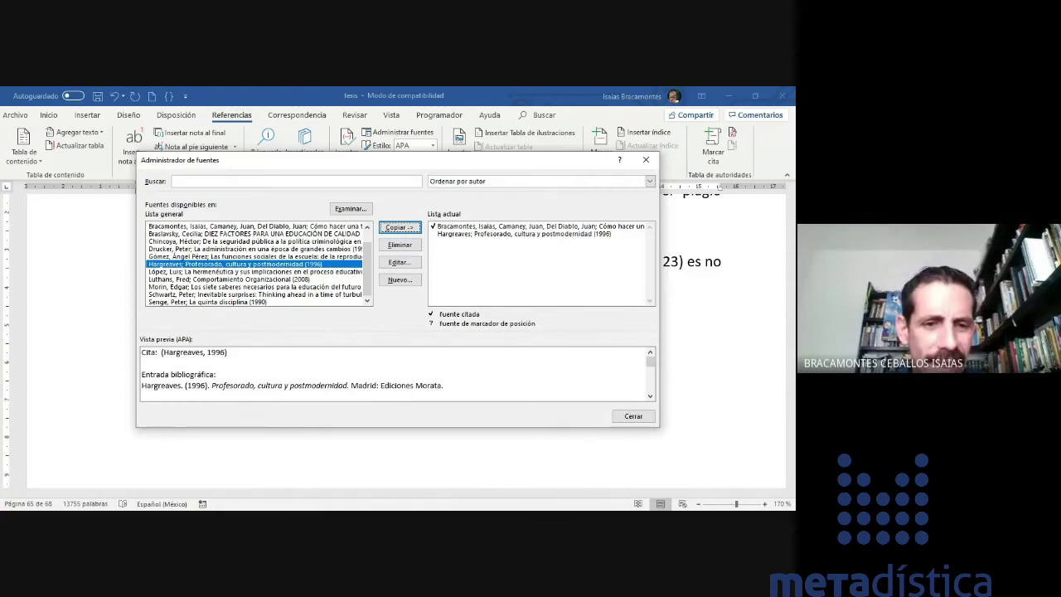
- Copy La quinta disciplina and La escuela como organización inteligente into the document's current source list
{"action": "left_click", "coordinate": [208, 301]}
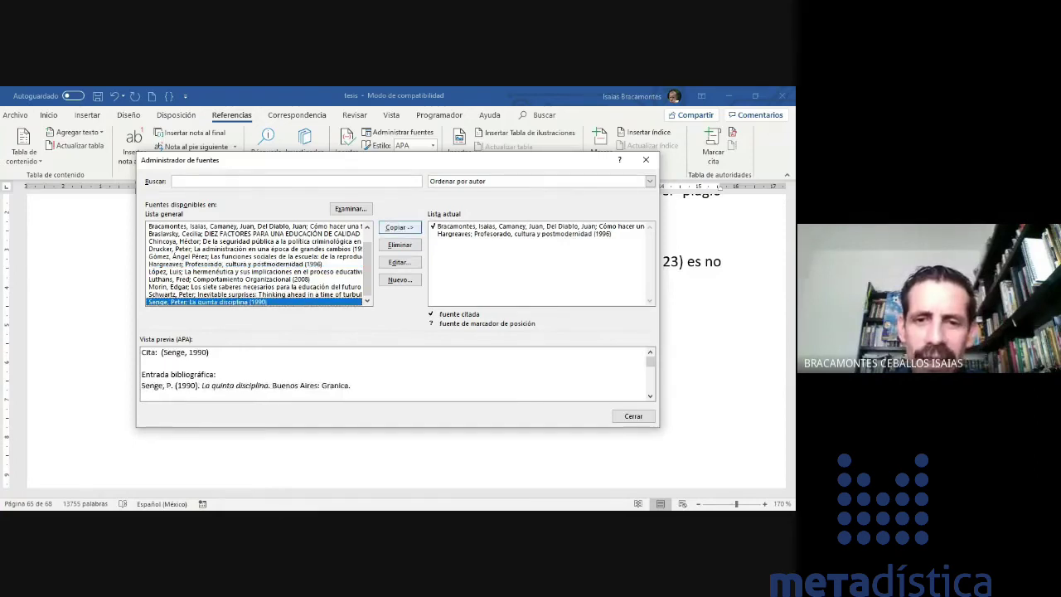
{"action": "left_click", "coordinate": [400, 227]}
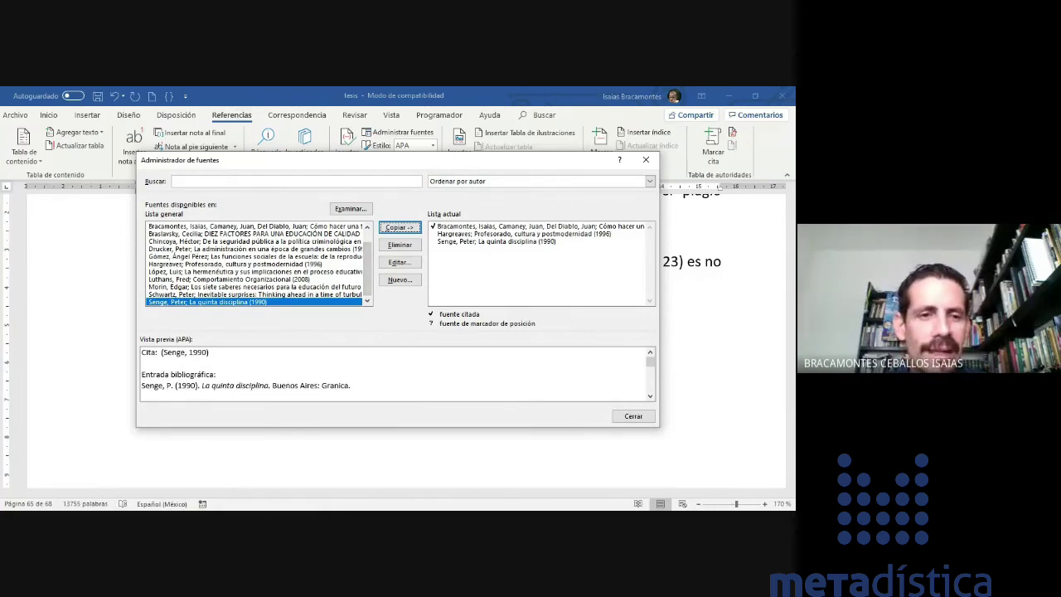
{"action": "left_click", "coordinate": [236, 263]}
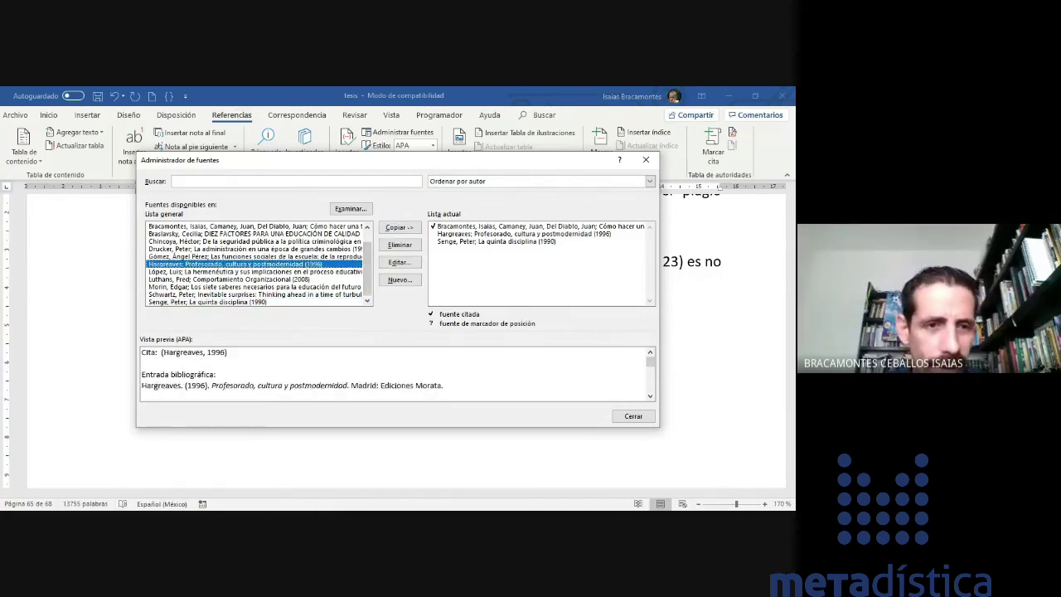
{"action": "scroll", "coordinate": [249, 257], "scroll_direction": "up", "scroll_amount": 1}
{"action": "left_click", "coordinate": [247, 234]}
{"action": "left_click", "coordinate": [399, 227]}
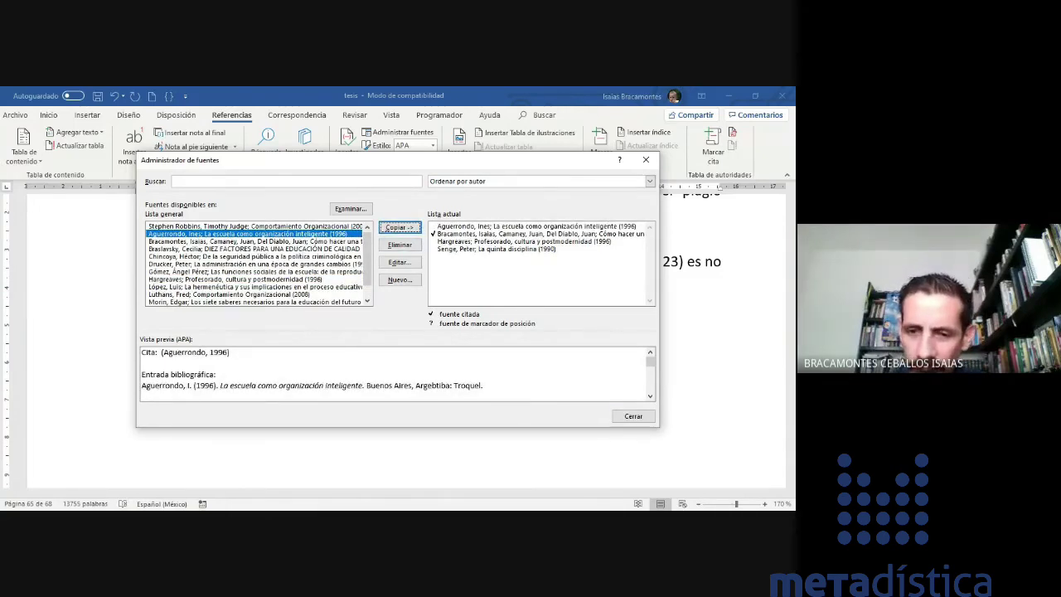
{"action": "left_click", "coordinate": [634, 416]}
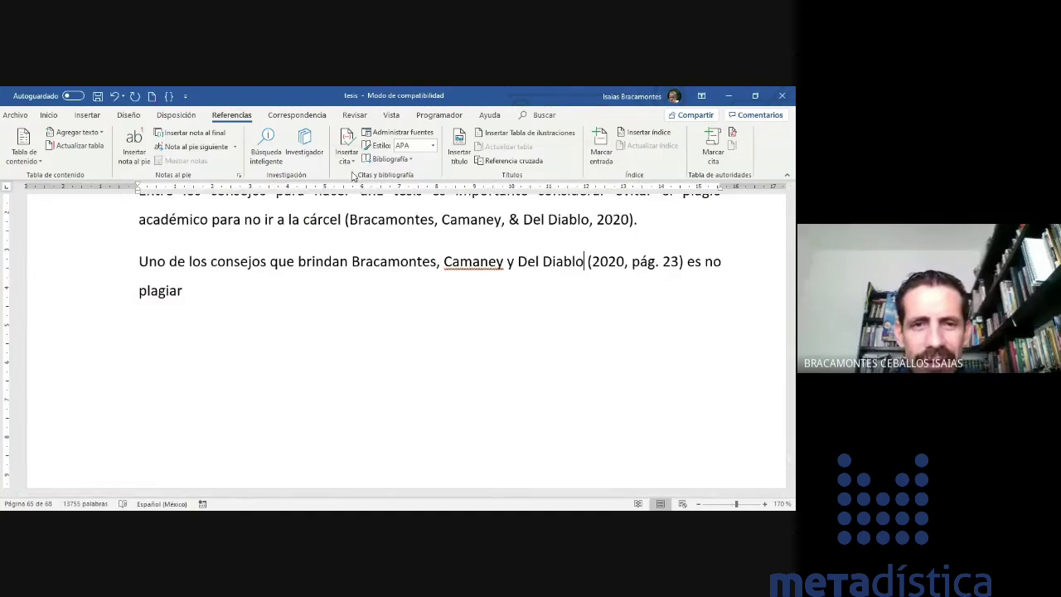
- Insert the (Aguerrondo, 1996) citation on a new line below the paragraph
{"action": "left_click", "coordinate": [348, 158]}
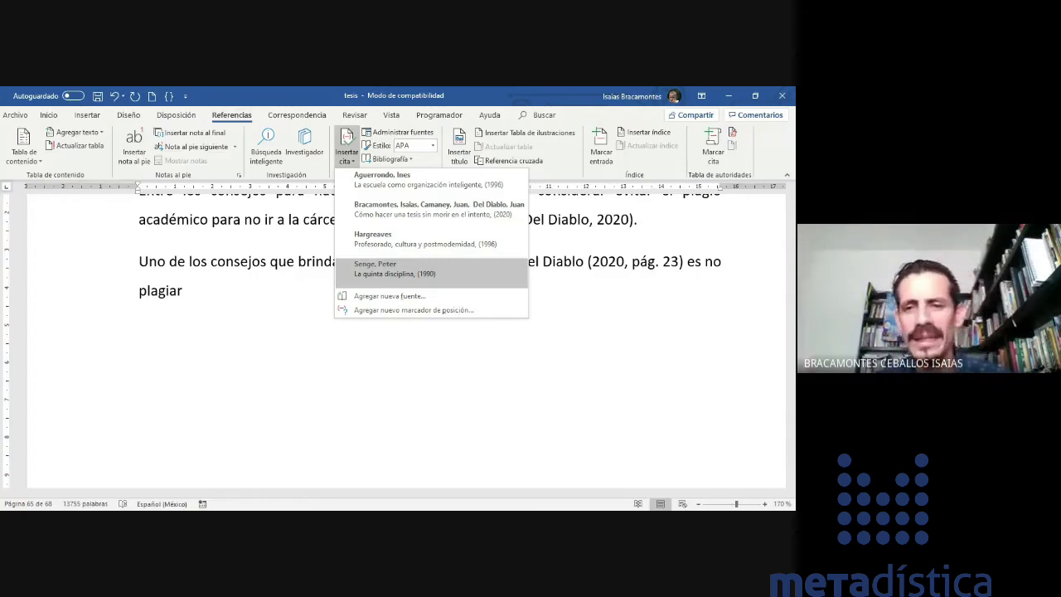
{"action": "left_click", "coordinate": [610, 327]}
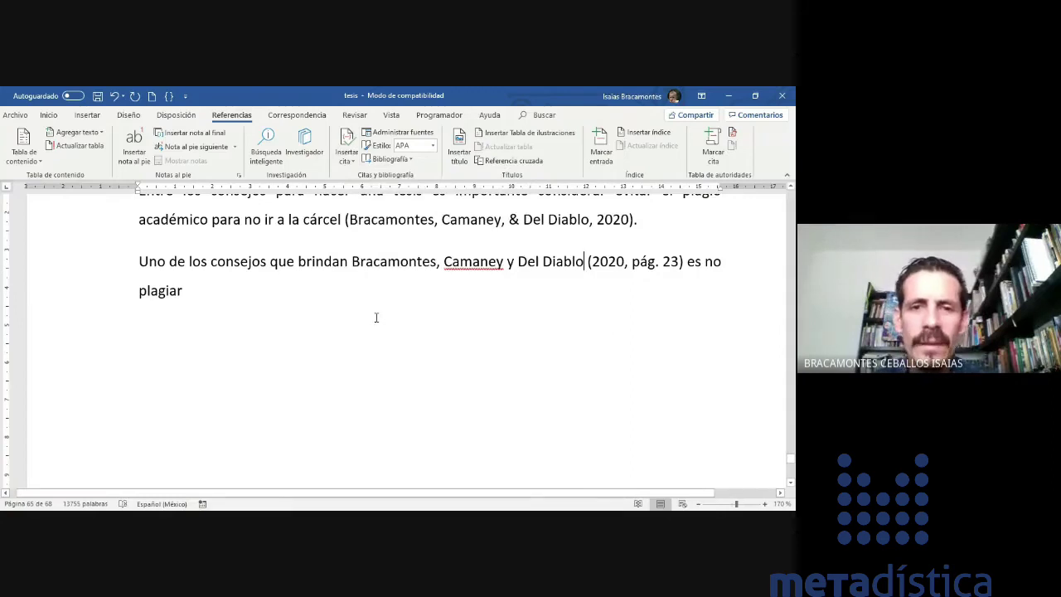
{"action": "key", "text": "Return"}
{"action": "key", "text": "Return"}
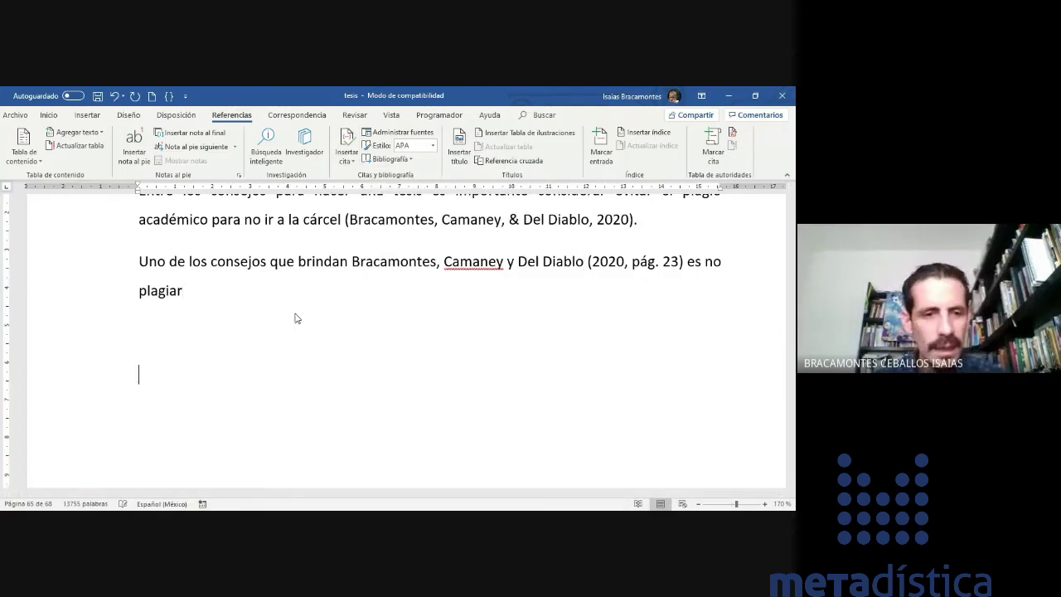
{"action": "left_click", "coordinate": [347, 156]}
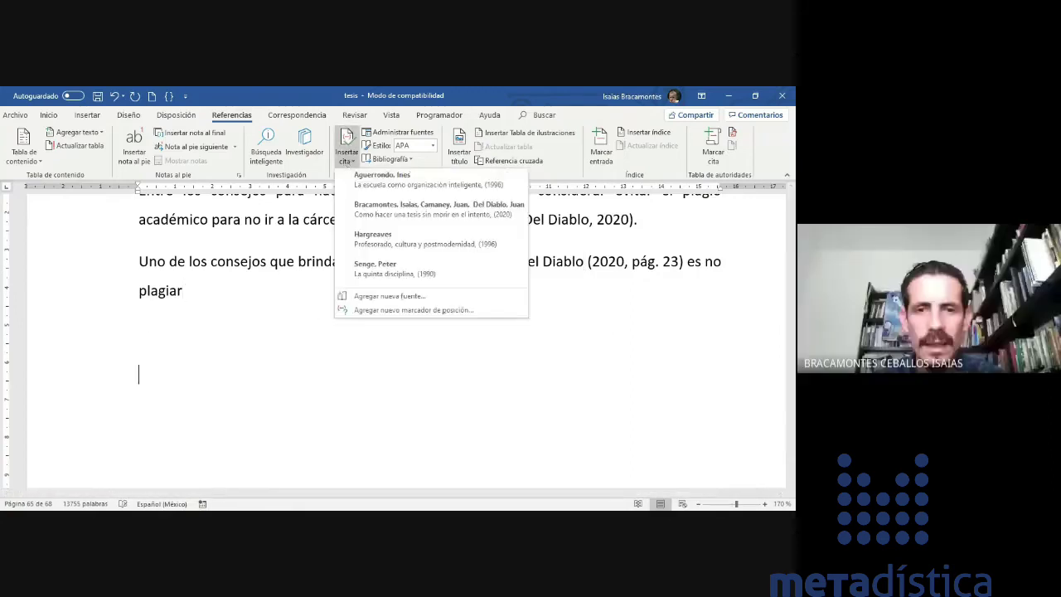
{"action": "left_click", "coordinate": [377, 179]}
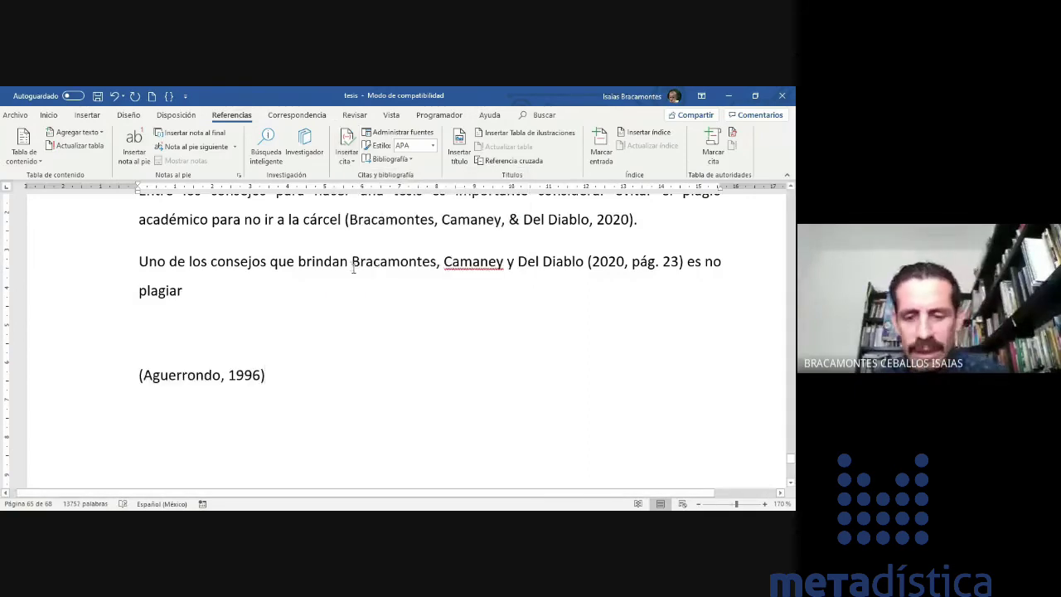
- Insert the (Hargreaves, 1996) and (Senge, 1990) citations on their own lines beneath it
{"action": "key", "text": "Return"}
{"action": "key", "text": "Return"}
{"action": "key", "text": "Return"}
{"action": "key", "text": "Return"}
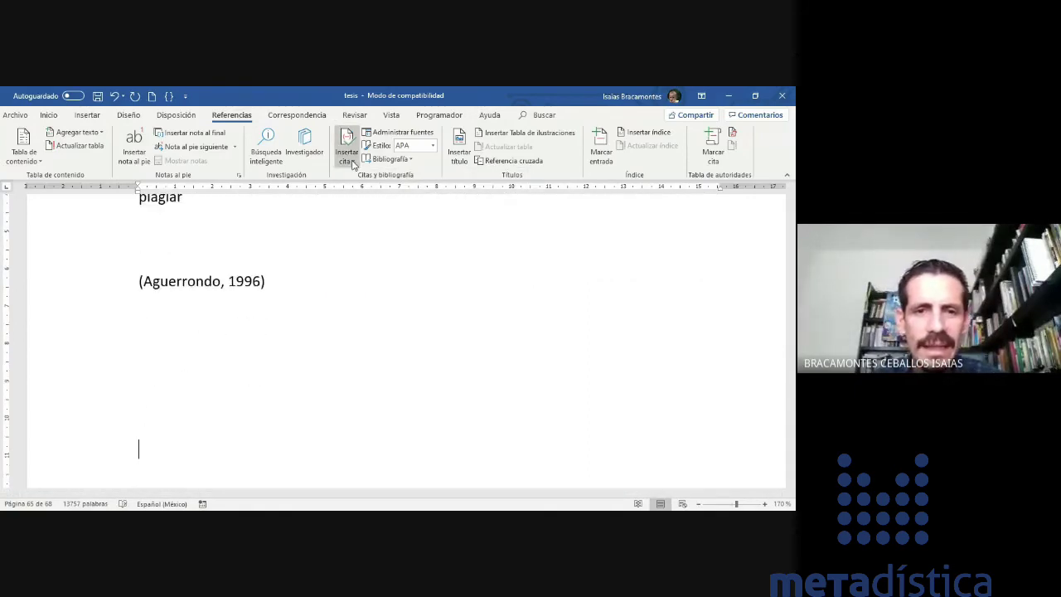
{"action": "left_click", "coordinate": [352, 163]}
{"action": "left_click", "coordinate": [391, 238]}
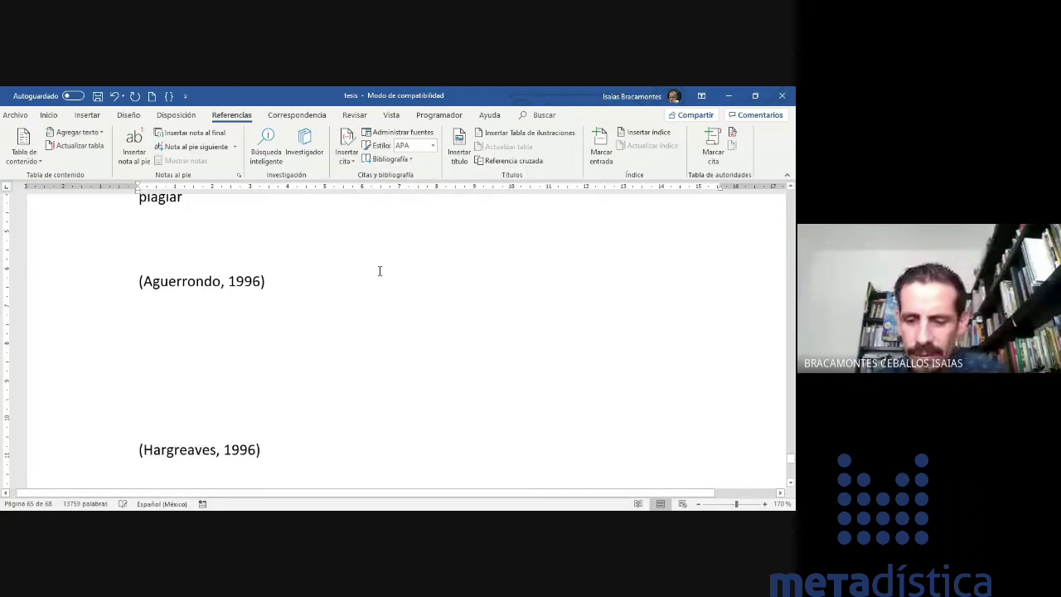
{"action": "key", "text": "Return"}
{"action": "key", "text": "Return"}
{"action": "key", "text": "Return"}
{"action": "key", "text": "Return"}
{"action": "left_click", "coordinate": [347, 149]}
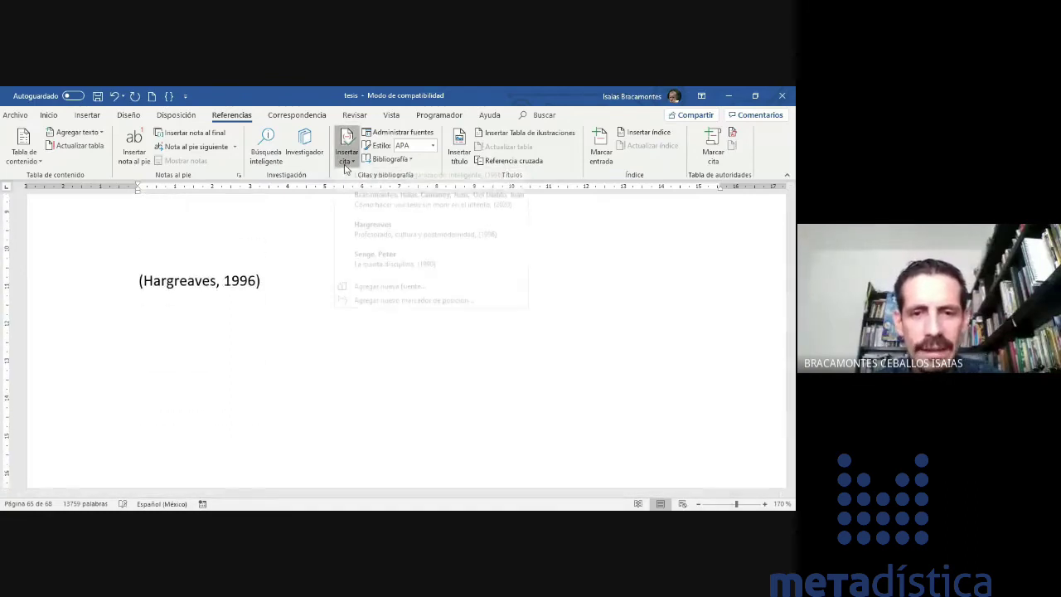
{"action": "left_click", "coordinate": [382, 271]}
{"action": "key", "text": "Return"}
{"action": "key", "text": "Return"}
{"action": "key", "text": "Return"}
{"action": "key", "text": "Return"}
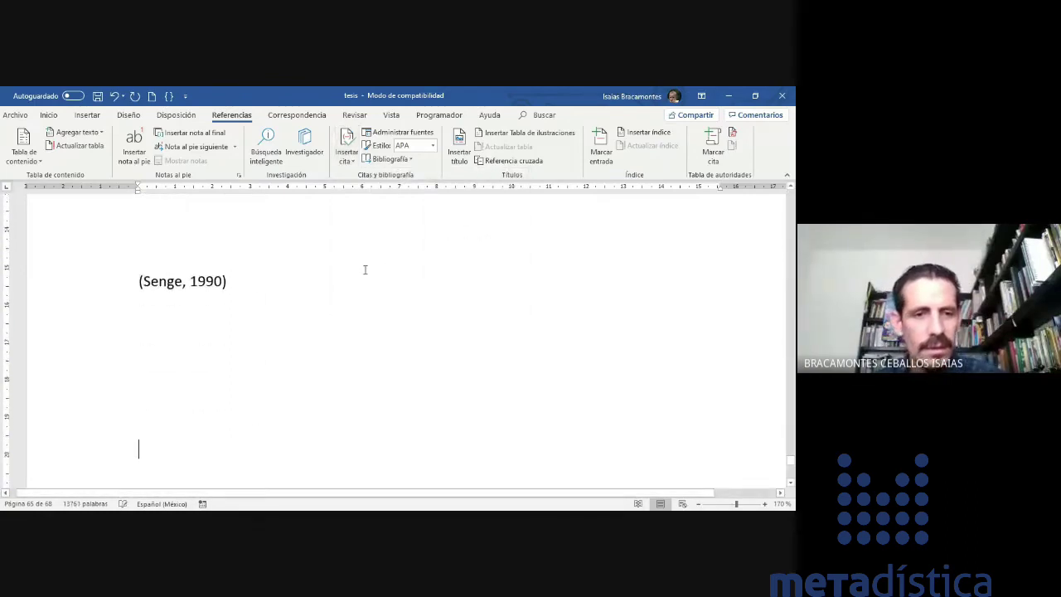
{"action": "key", "text": "ctrl+z"}
{"action": "key", "text": "ctrl+z"}
{"action": "key", "text": "ctrl+z"}
{"action": "key", "text": "ctrl+z"}
{"action": "key", "text": "ctrl+z"}
{"action": "key", "text": "ctrl+z"}
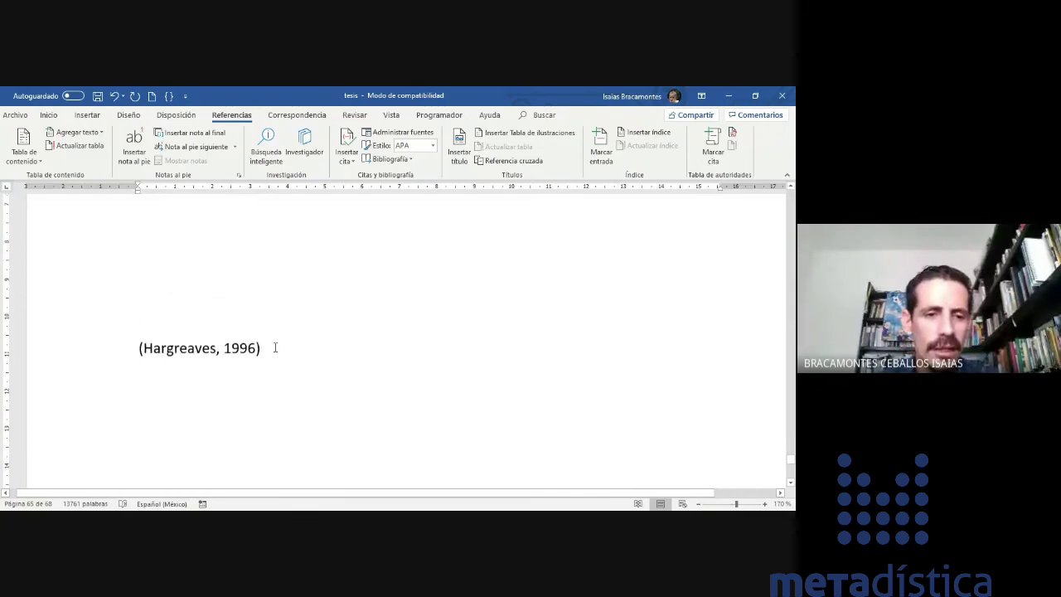
- Type the heading REFERENCIAS at the top of the page after CONCLUSION, leaving an empty line below
{"action": "scroll", "coordinate": [276, 347], "scroll_direction": "up", "scroll_amount": 2}
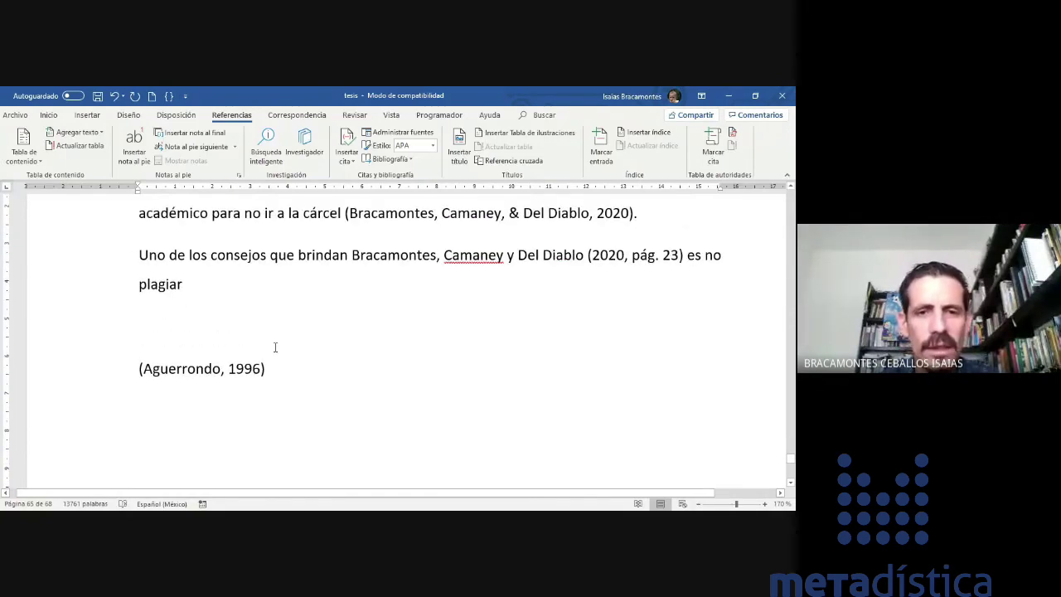
{"action": "scroll", "coordinate": [275, 347], "scroll_direction": "down", "scroll_amount": 6}
{"action": "scroll", "coordinate": [212, 317], "scroll_direction": "down", "scroll_amount": 5}
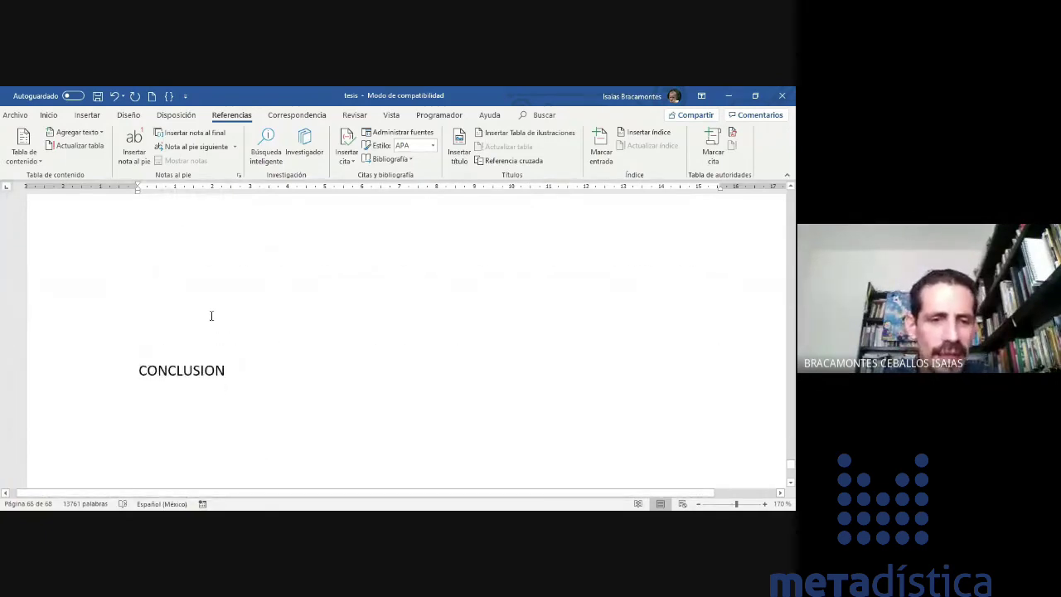
{"action": "scroll", "coordinate": [216, 327], "scroll_direction": "up", "scroll_amount": 1}
{"action": "left_click", "coordinate": [193, 340]}
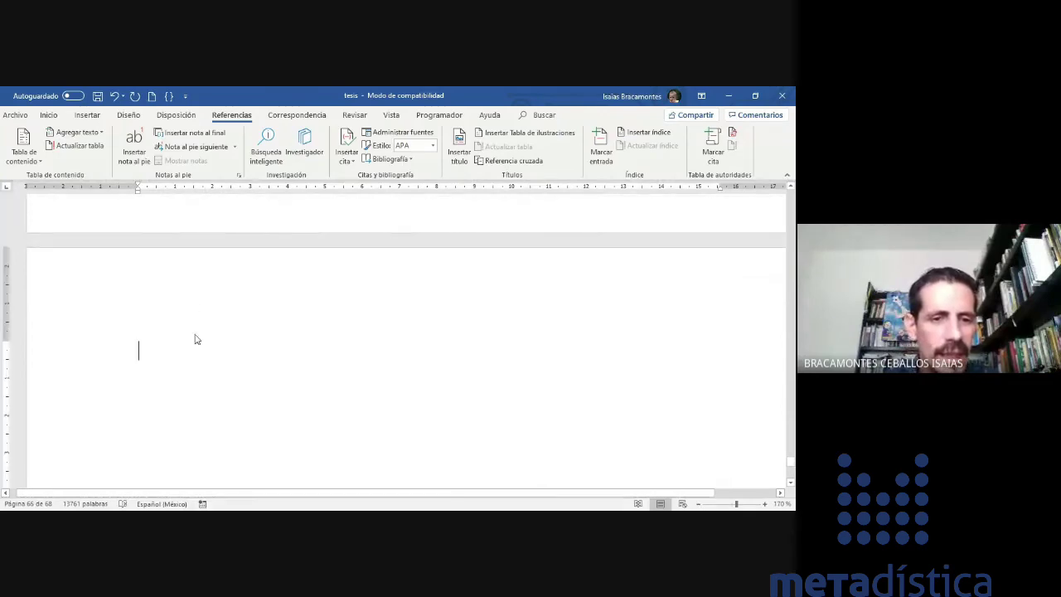
{"action": "type", "text": "RE"}
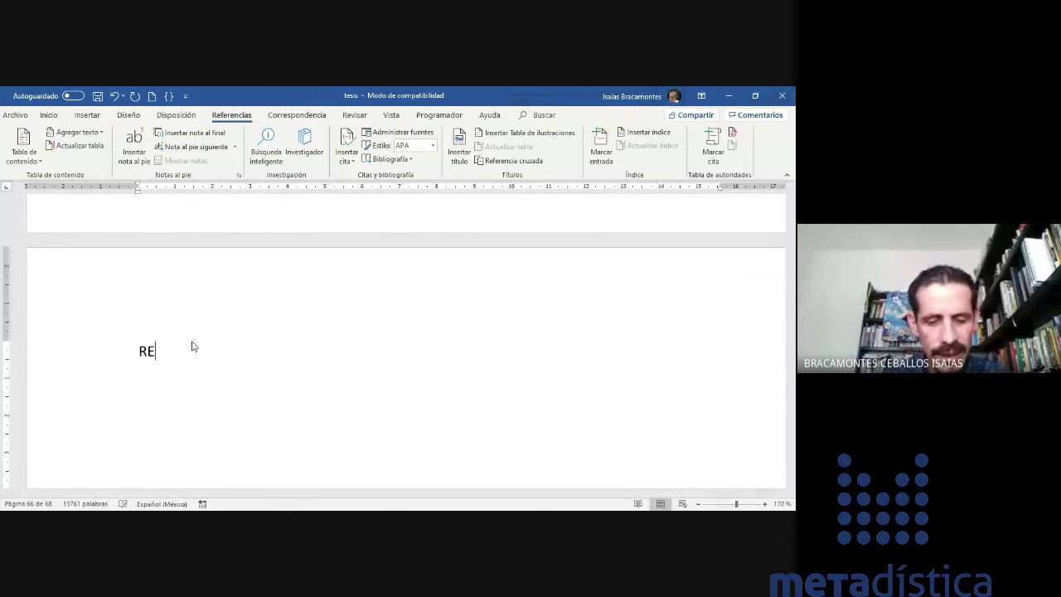
{"action": "type", "text": "FERENCIAS"}
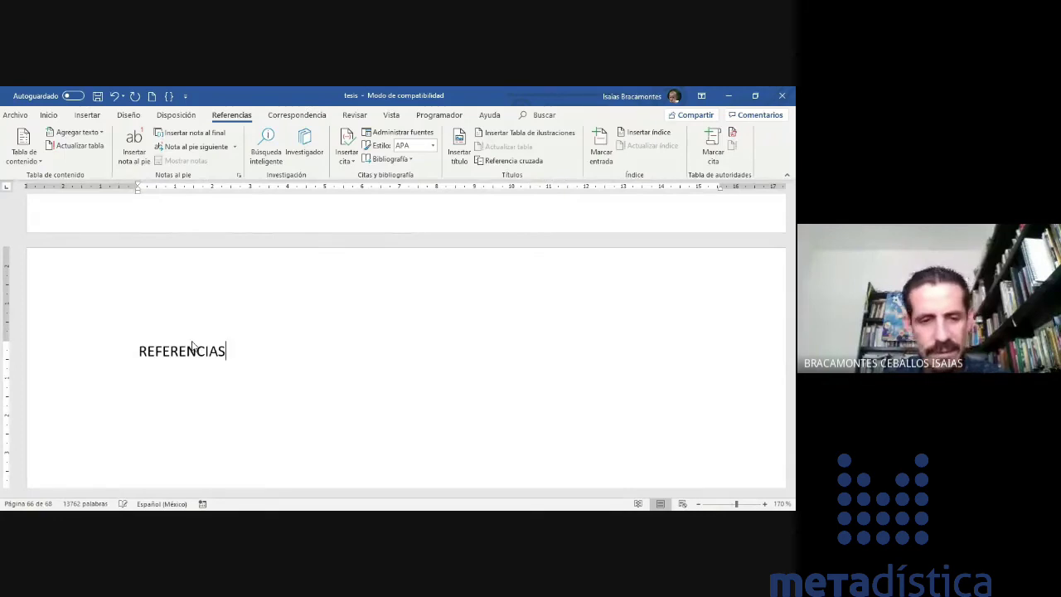
{"action": "key", "text": "Return"}
{"action": "key", "text": "Return"}
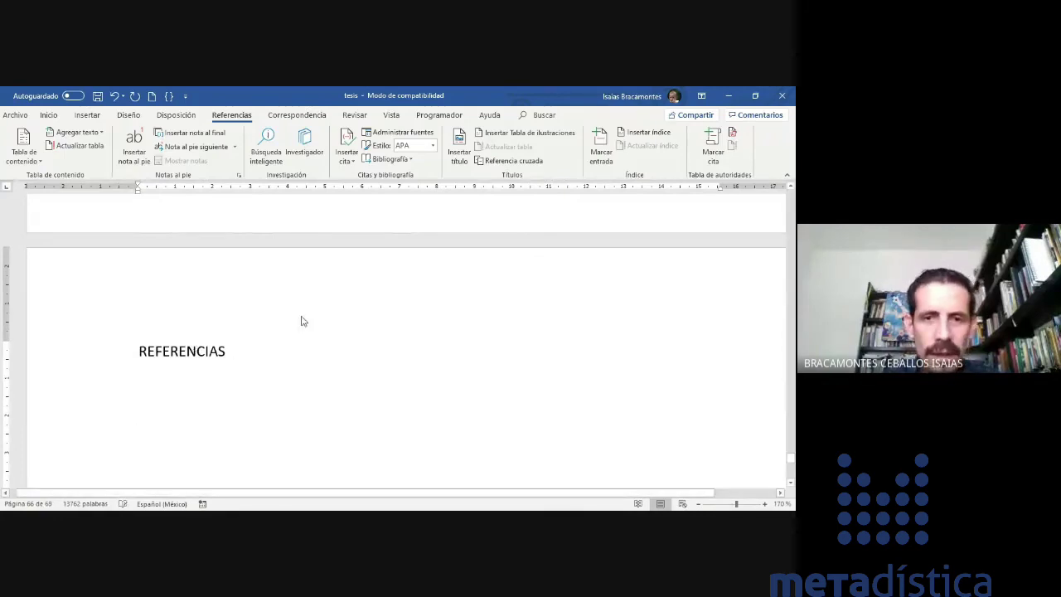
{"action": "scroll", "coordinate": [310, 296], "scroll_direction": "down", "scroll_amount": 1}
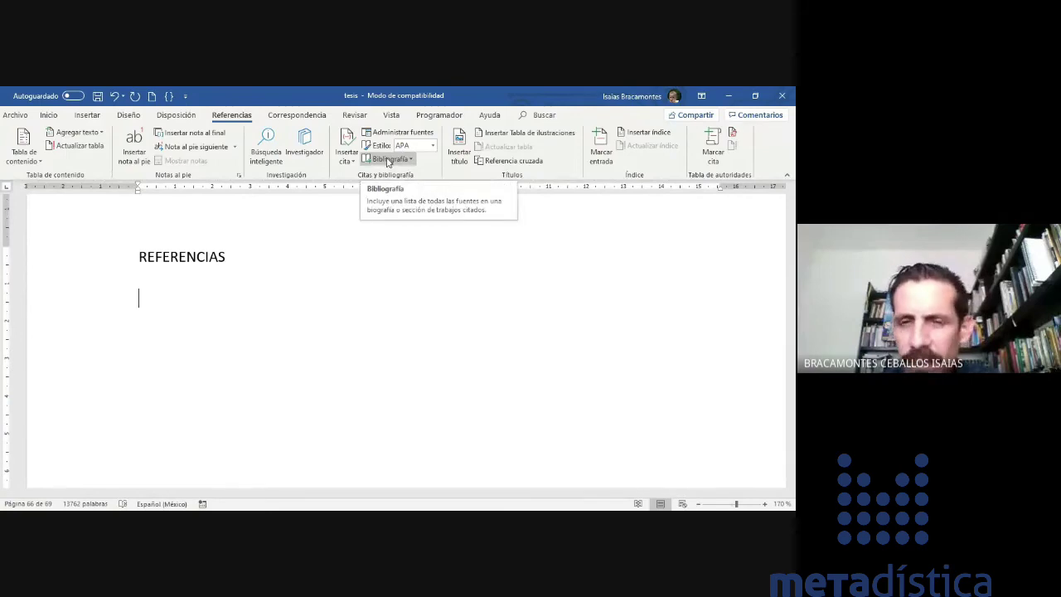
- Insert the built-in Referencias bibliography of the four cited sources under the REFERENCIAS heading
{"action": "left_click", "coordinate": [385, 158]}
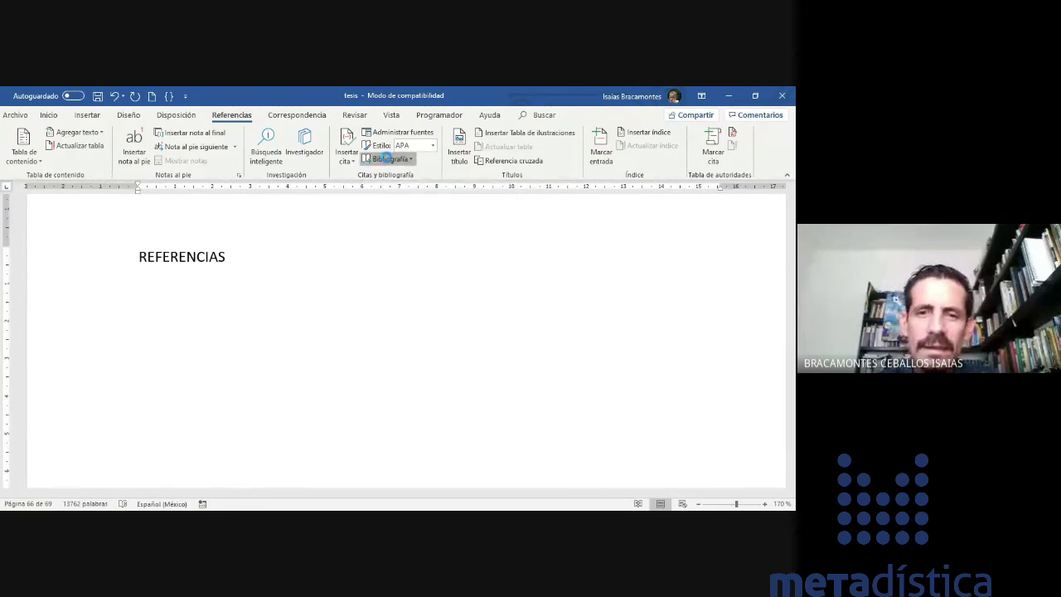
{"action": "left_click", "coordinate": [410, 160]}
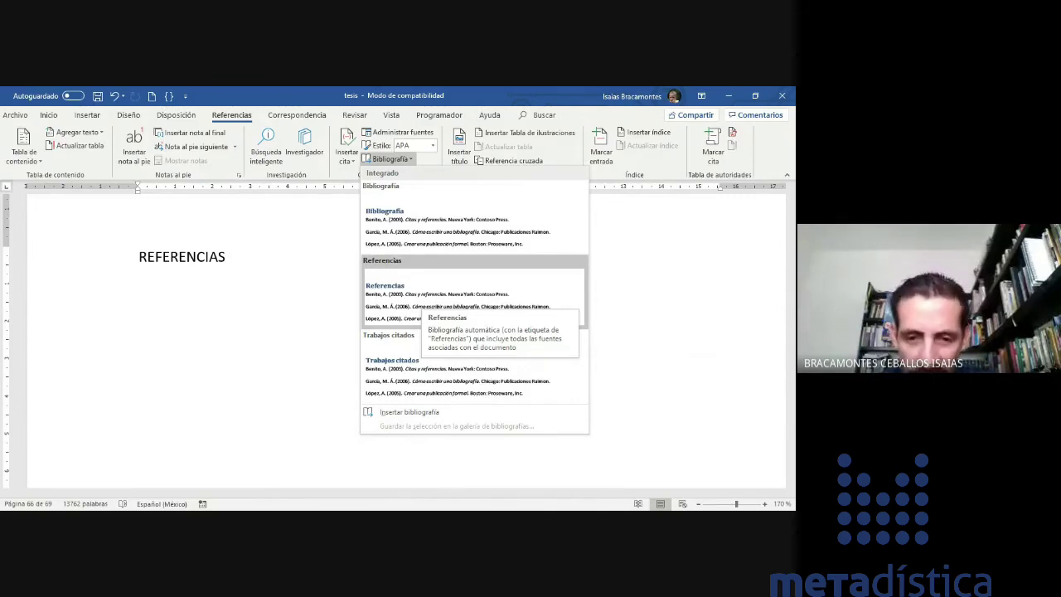
{"action": "left_click", "coordinate": [453, 301]}
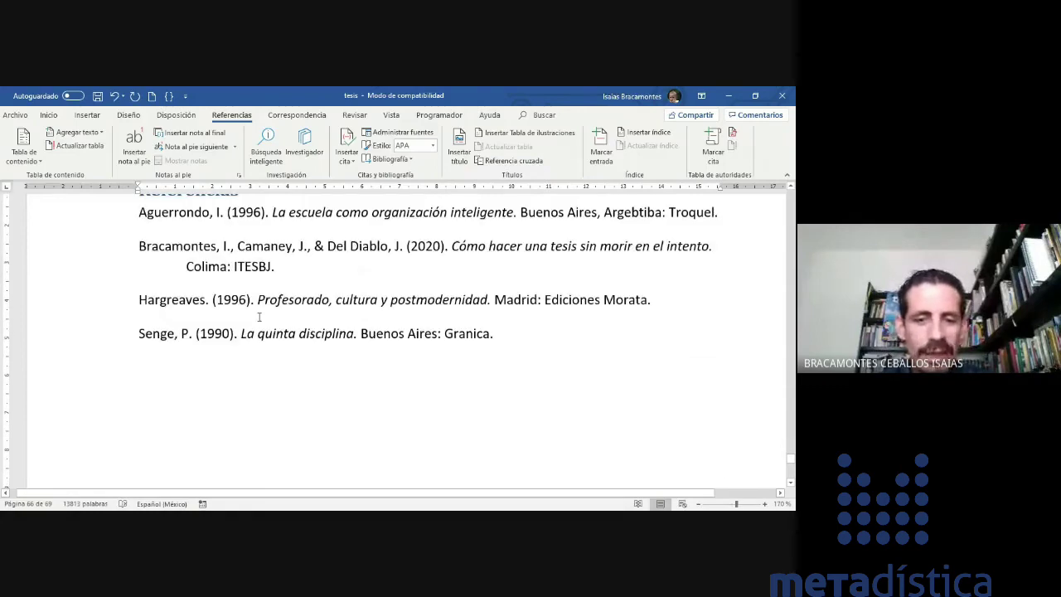
{"action": "left_click", "coordinate": [151, 297]}
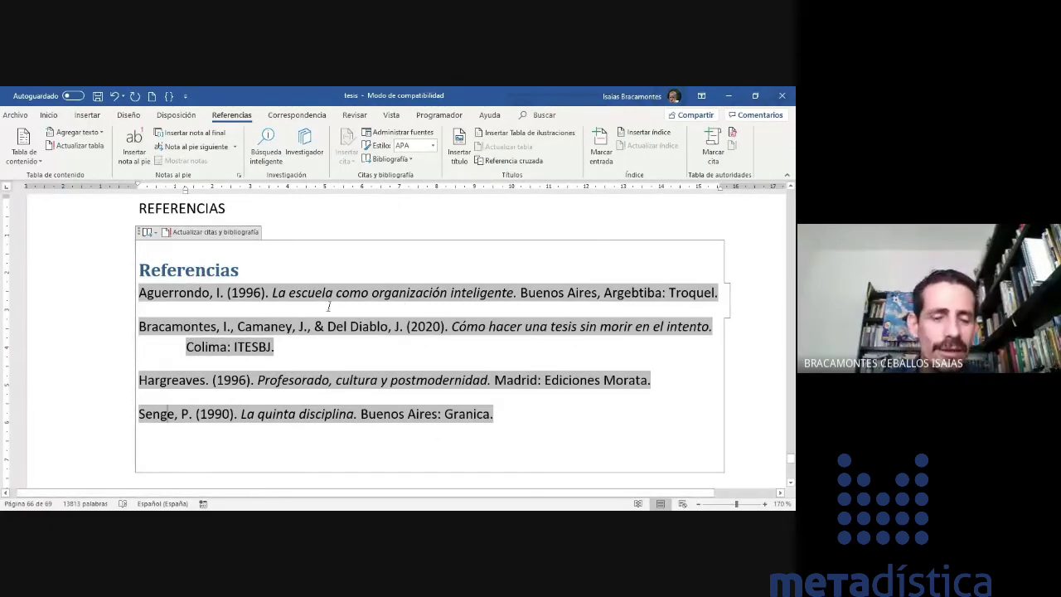
{"action": "scroll", "coordinate": [330, 307], "scroll_direction": "up", "scroll_amount": 8}
{"action": "scroll", "coordinate": [278, 326], "scroll_direction": "down", "scroll_amount": 4}
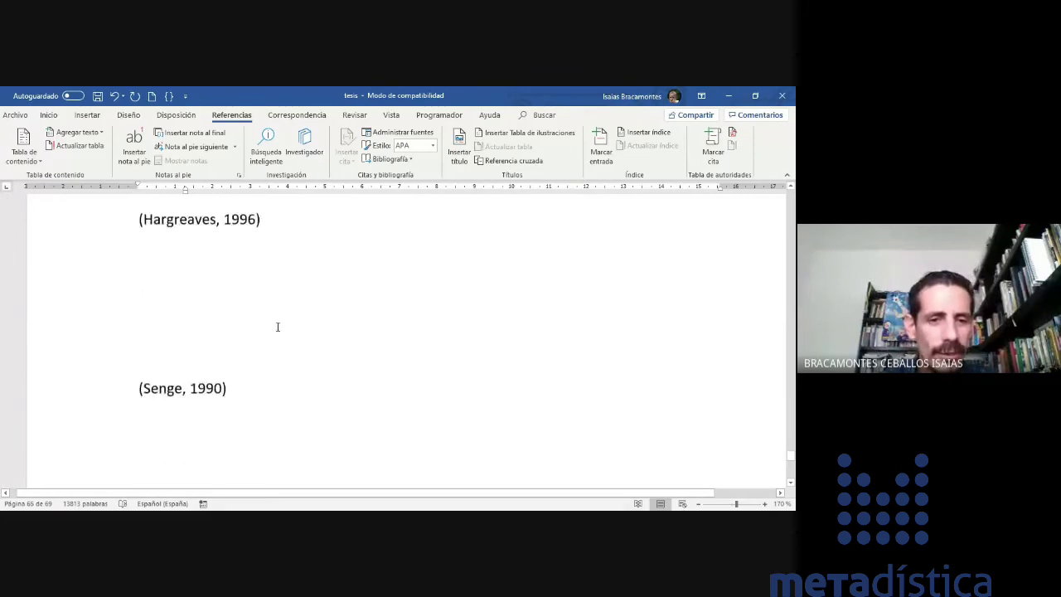
{"action": "left_click", "coordinate": [247, 281]}
{"action": "scroll", "coordinate": [248, 282], "scroll_direction": "up", "scroll_amount": 2}
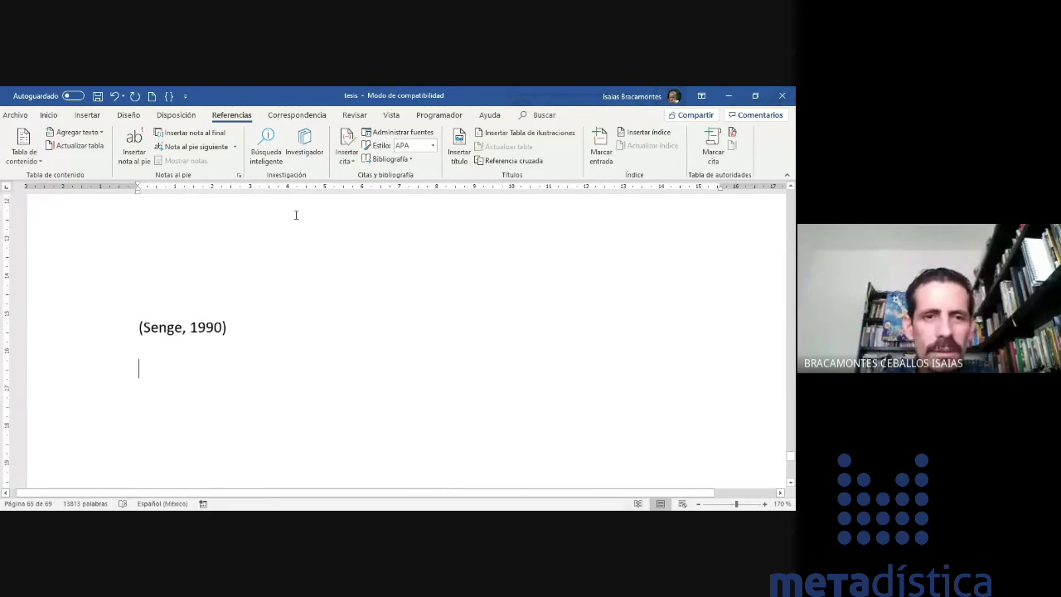
- Copy the Luthans and Schwartz, Peter sources from the master list into the document's sources
{"action": "left_click", "coordinate": [386, 134]}
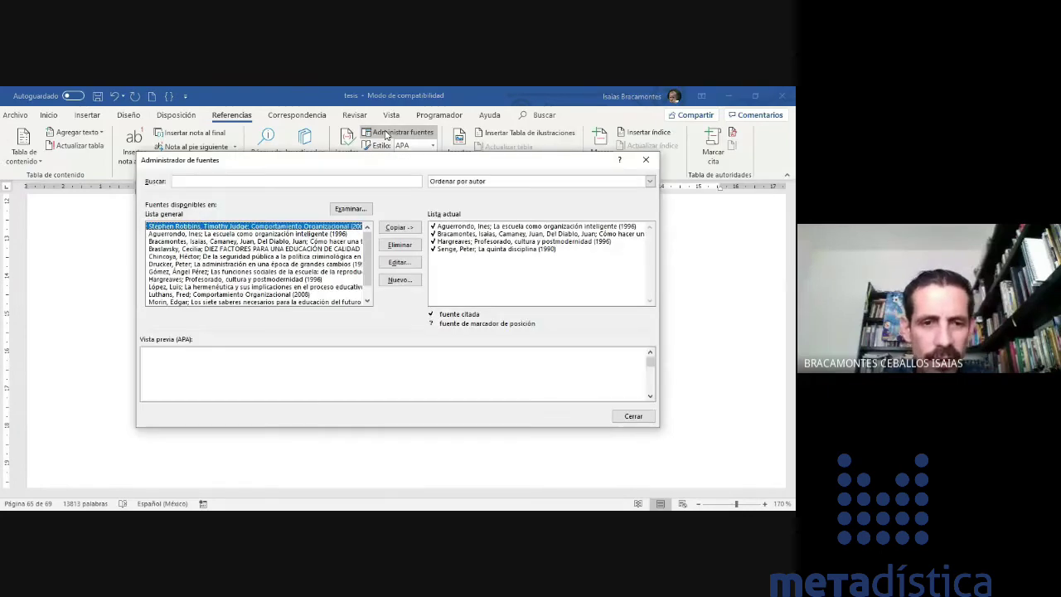
{"action": "left_click", "coordinate": [248, 279]}
{"action": "left_click", "coordinate": [249, 294]}
{"action": "left_click", "coordinate": [399, 227]}
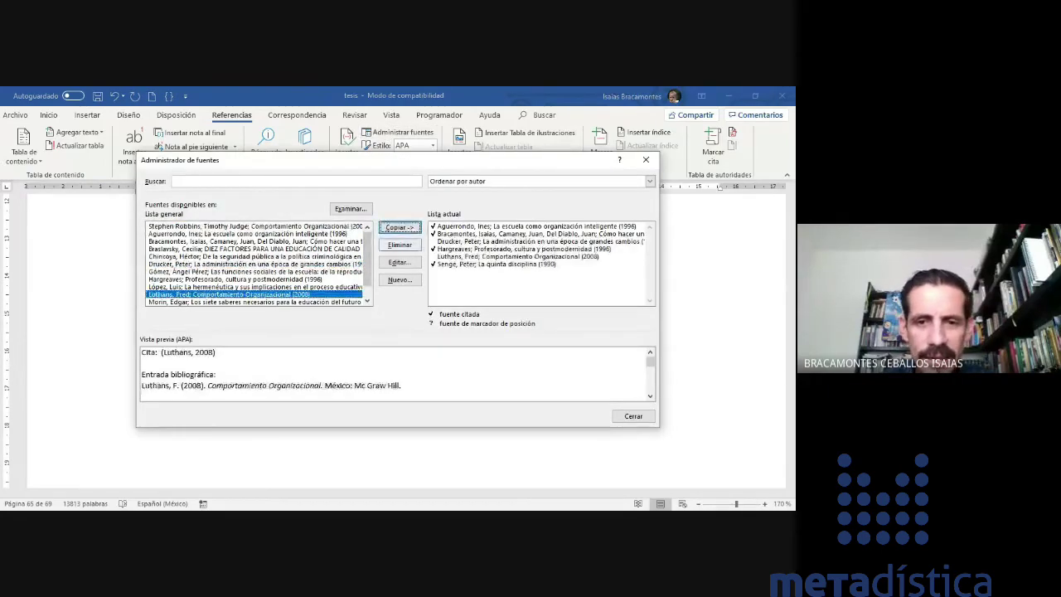
{"action": "scroll", "coordinate": [254, 264], "scroll_direction": "down", "scroll_amount": 1}
{"action": "left_click", "coordinate": [249, 294]}
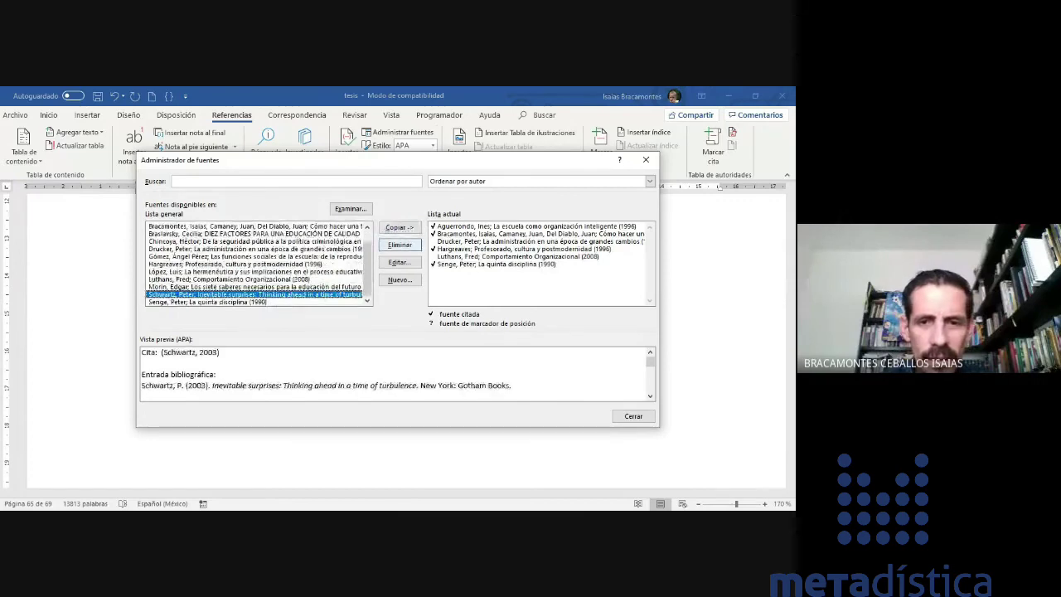
{"action": "left_click", "coordinate": [399, 227]}
{"action": "left_click", "coordinate": [633, 417]}
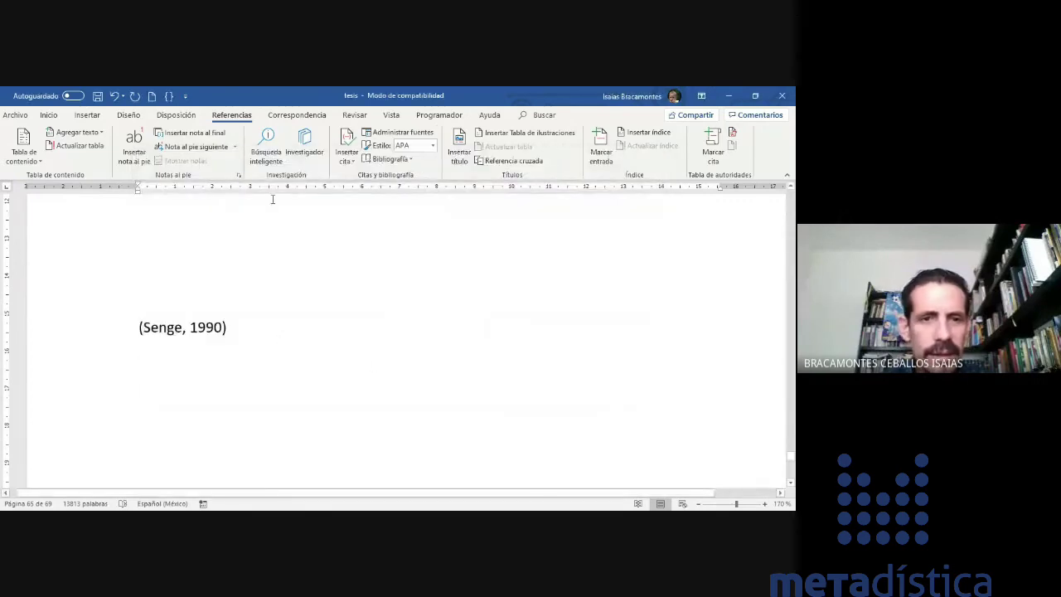
- Insert the (Drucker, 1997), (Schwartz, 2003) and (Luthans, 2008) citations one after another
{"action": "left_click", "coordinate": [345, 158]}
{"action": "left_click", "coordinate": [414, 242]}
{"action": "left_click", "coordinate": [345, 158]}
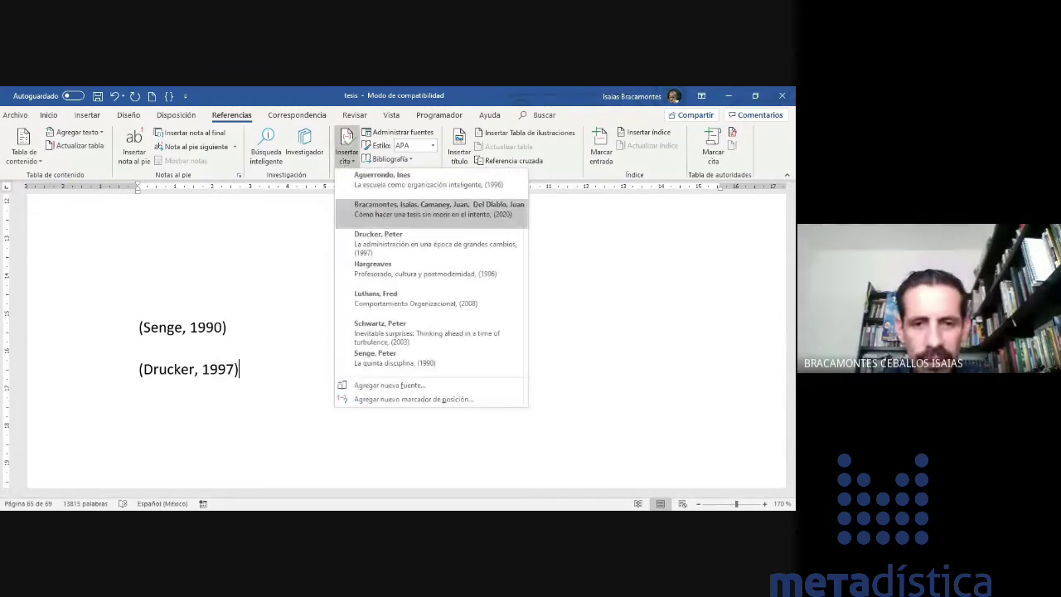
{"action": "left_click", "coordinate": [414, 328]}
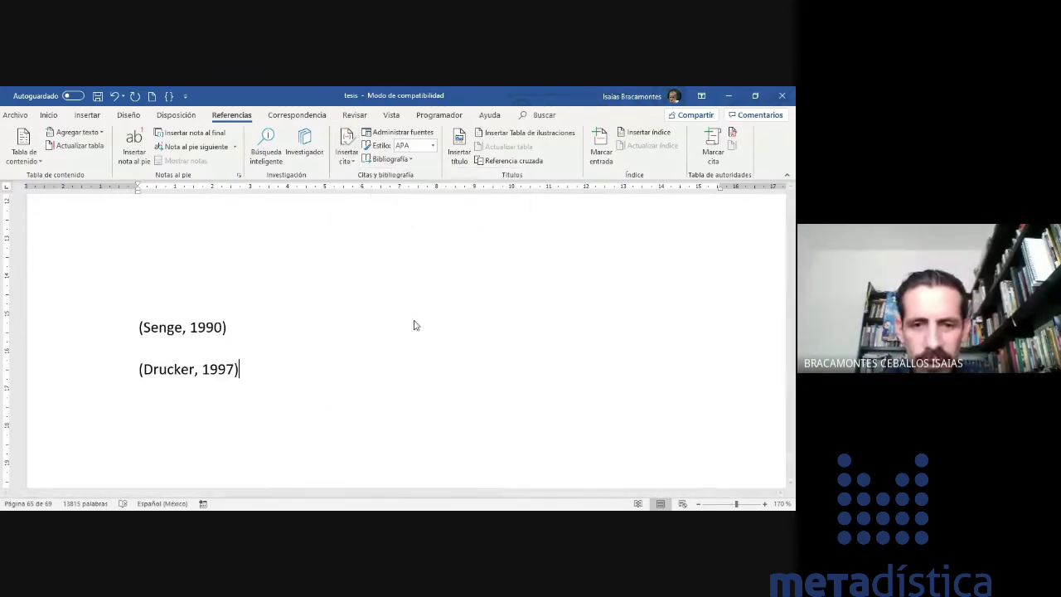
{"action": "left_click", "coordinate": [348, 161]}
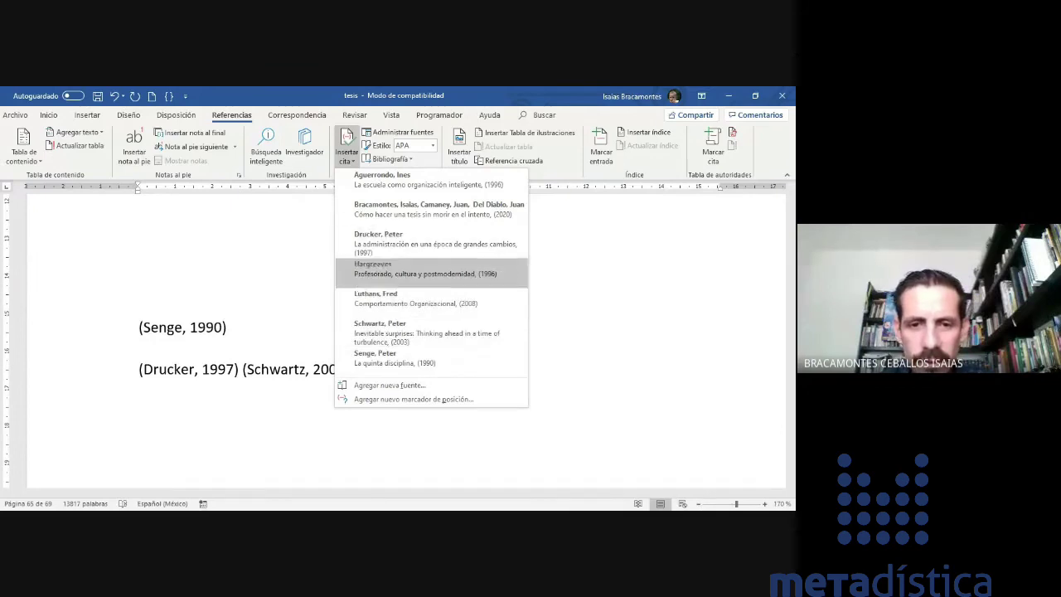
{"action": "left_click", "coordinate": [414, 299]}
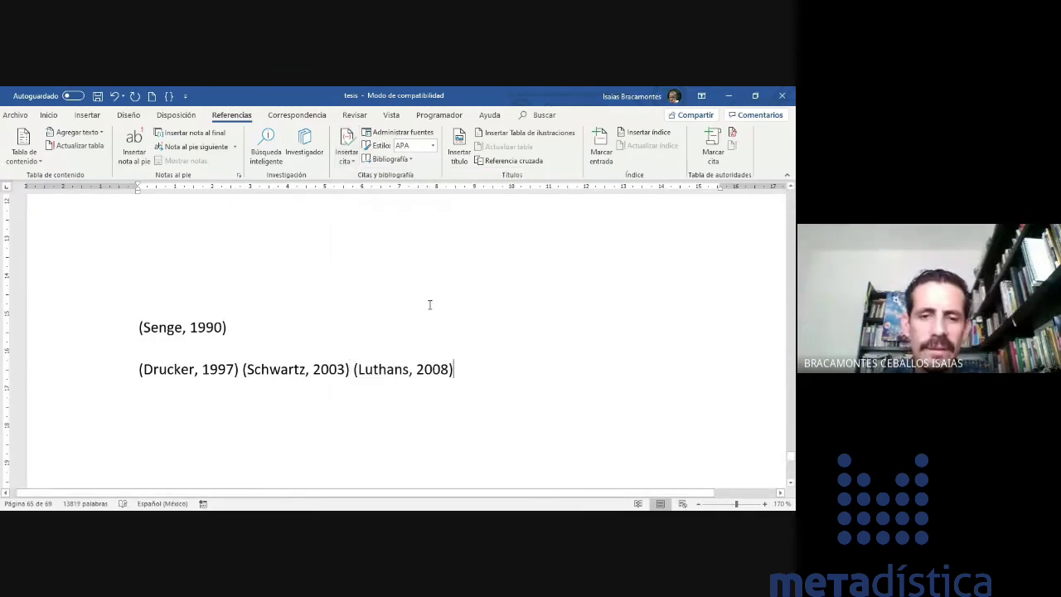
- Update the Referencias bibliography so it adds Drucker (1997), Luthans (2008) and Schwartz (2003), seven sources total
{"action": "scroll", "coordinate": [471, 306], "scroll_direction": "down", "scroll_amount": 5}
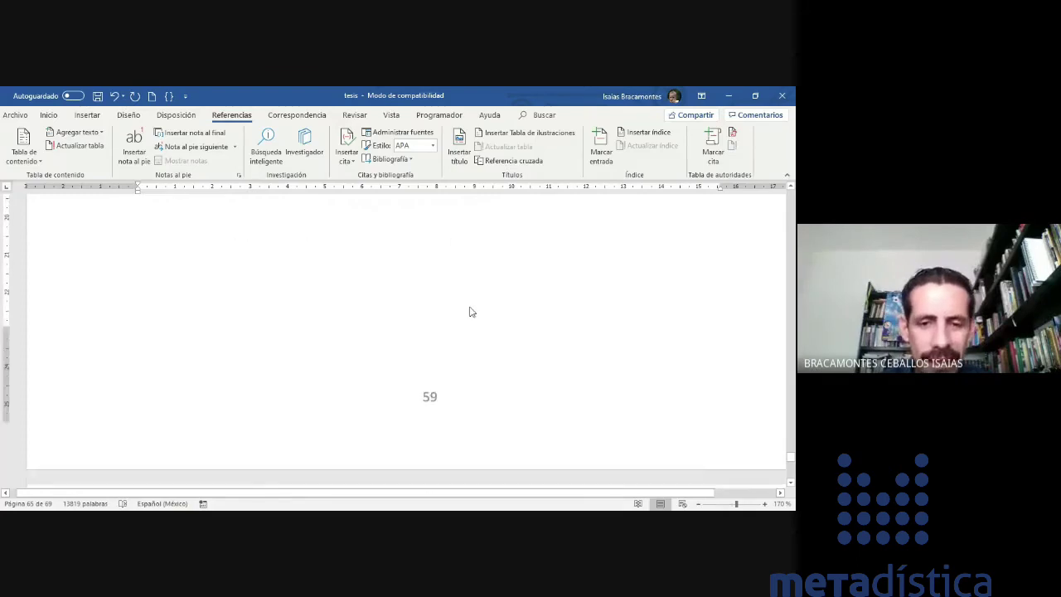
{"action": "scroll", "coordinate": [471, 312], "scroll_direction": "down", "scroll_amount": 3}
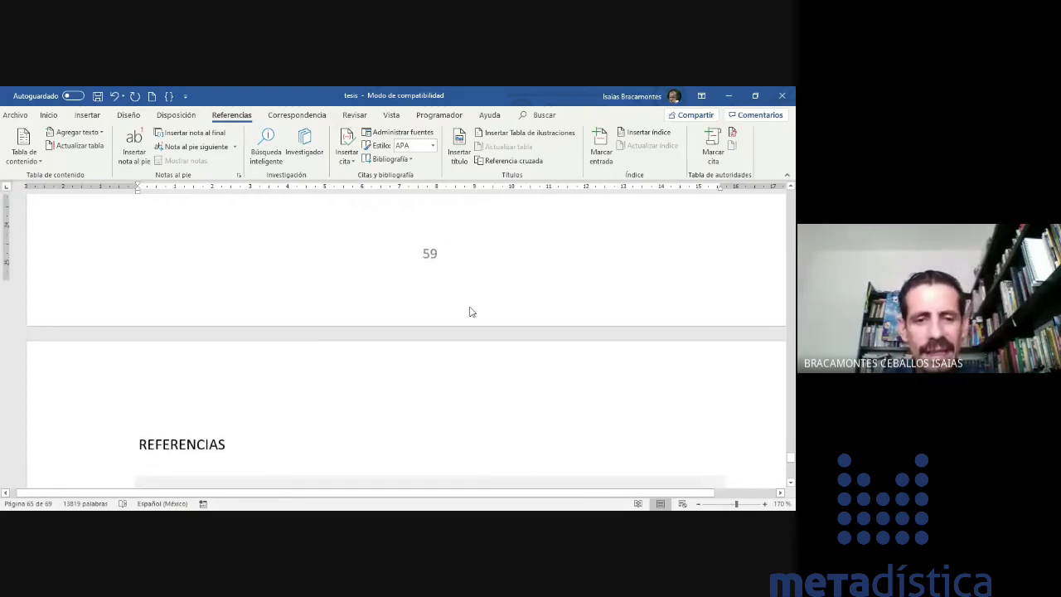
{"action": "scroll", "coordinate": [469, 312], "scroll_direction": "down", "scroll_amount": 3}
{"action": "scroll", "coordinate": [469, 307], "scroll_direction": "down", "scroll_amount": 3}
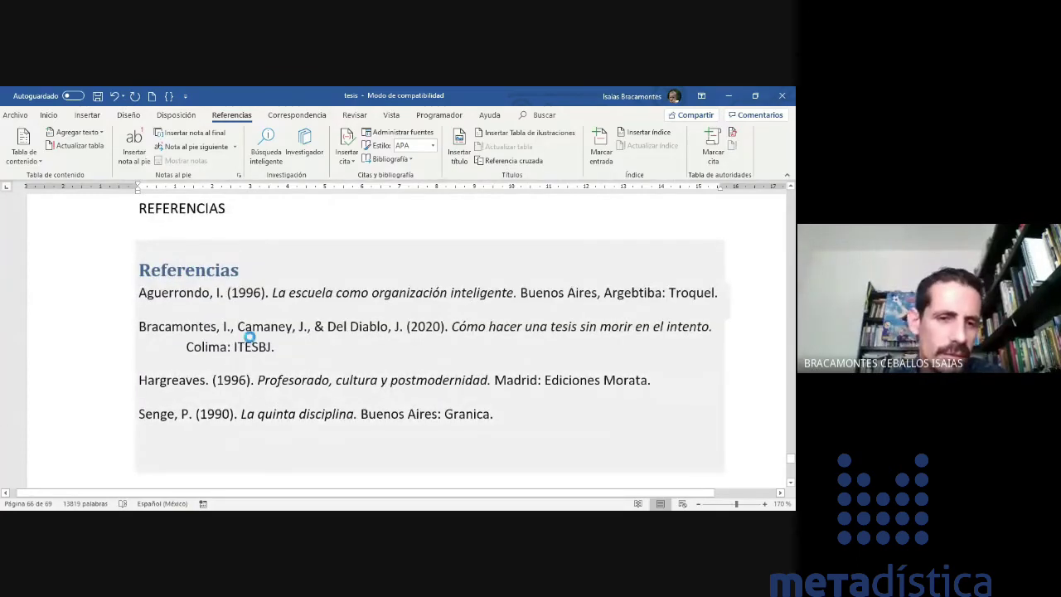
{"action": "left_click", "coordinate": [227, 290]}
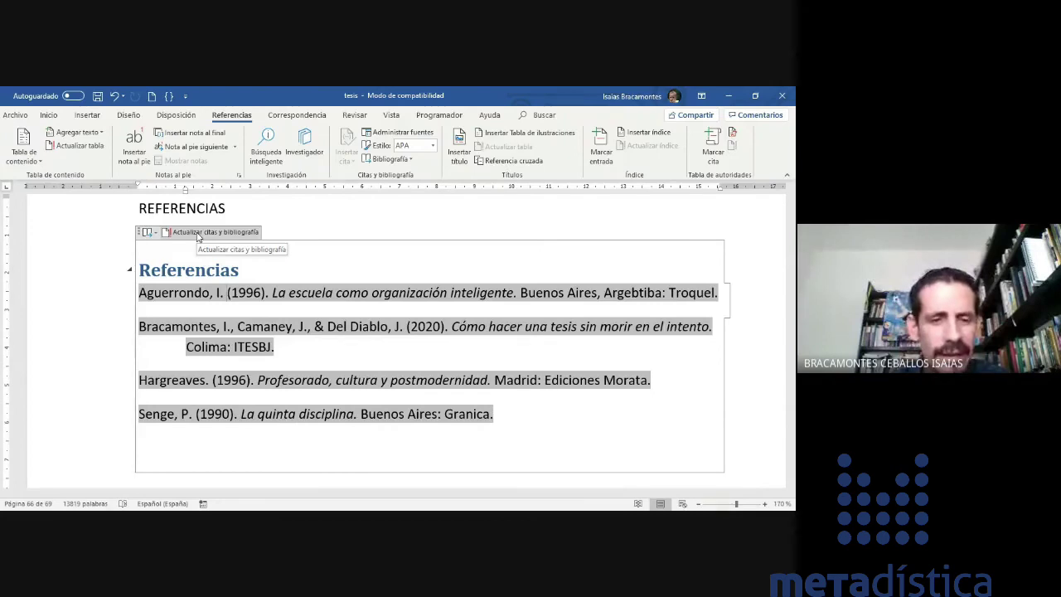
{"action": "left_click", "coordinate": [197, 234]}
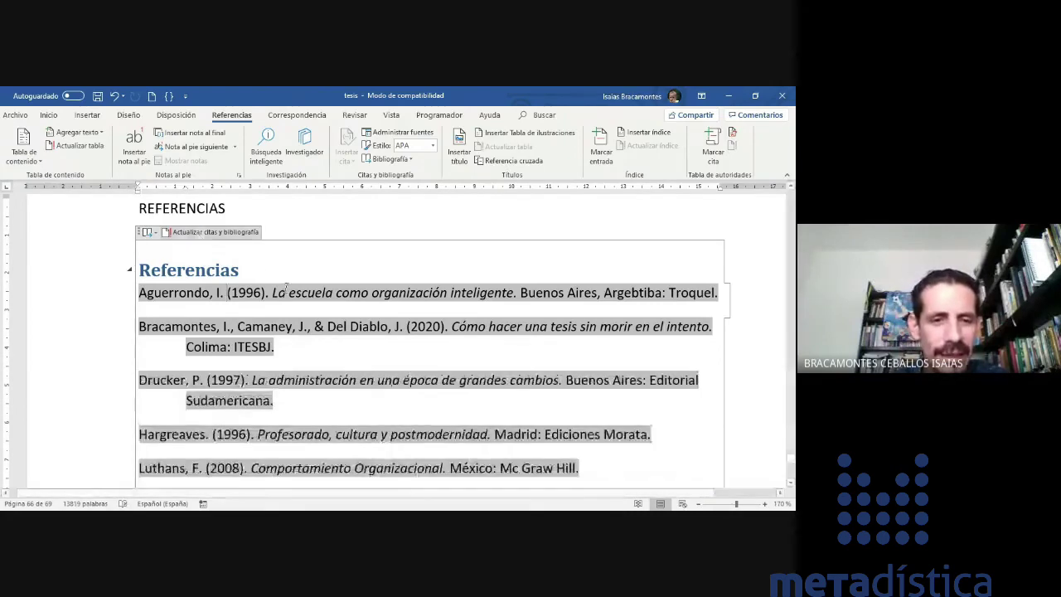
{"action": "scroll", "coordinate": [286, 292], "scroll_direction": "down", "scroll_amount": 3}
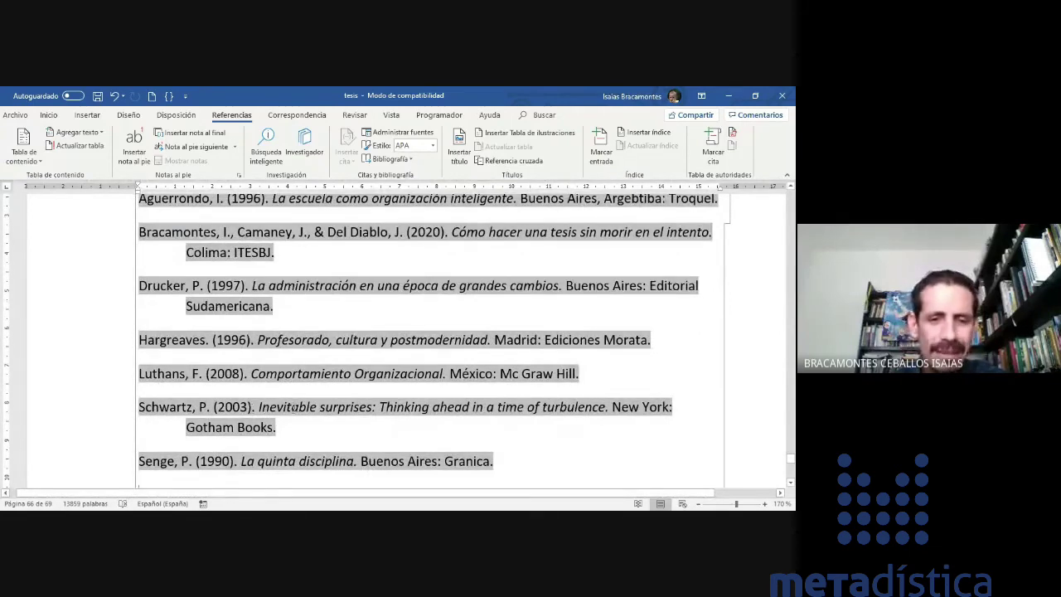
{"action": "scroll", "coordinate": [177, 324], "scroll_direction": "up", "scroll_amount": 2}
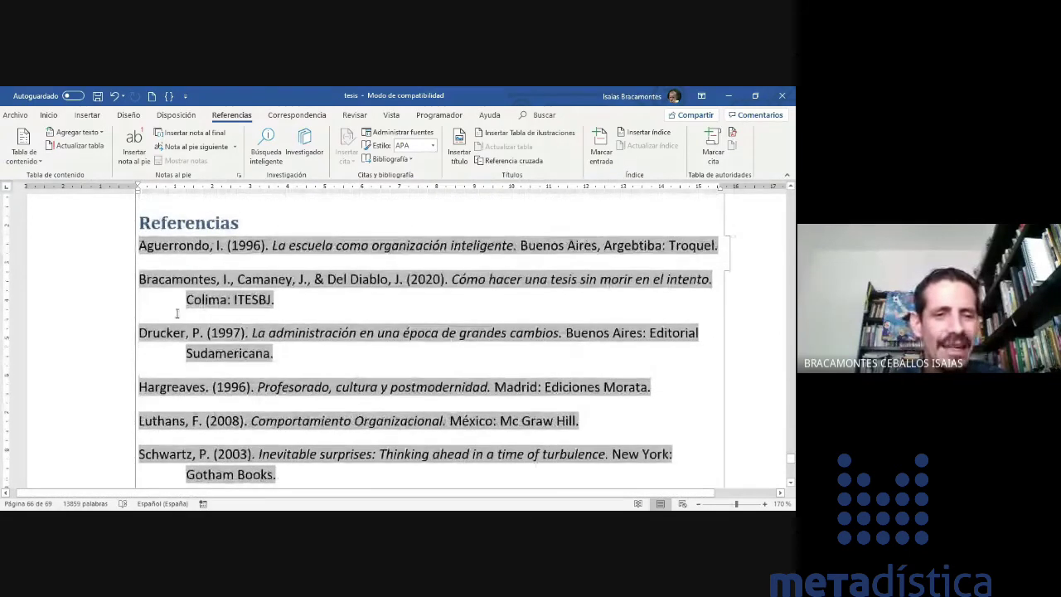
{"action": "scroll", "coordinate": [236, 299], "scroll_direction": "down", "scroll_amount": 3}
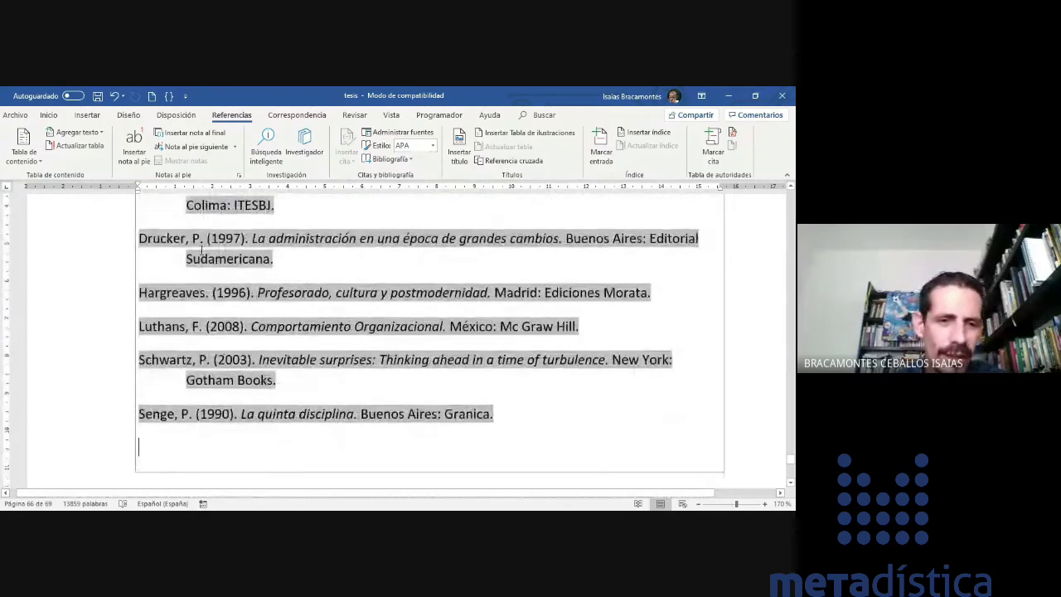
{"action": "scroll", "coordinate": [295, 419], "scroll_direction": "up", "scroll_amount": 7}
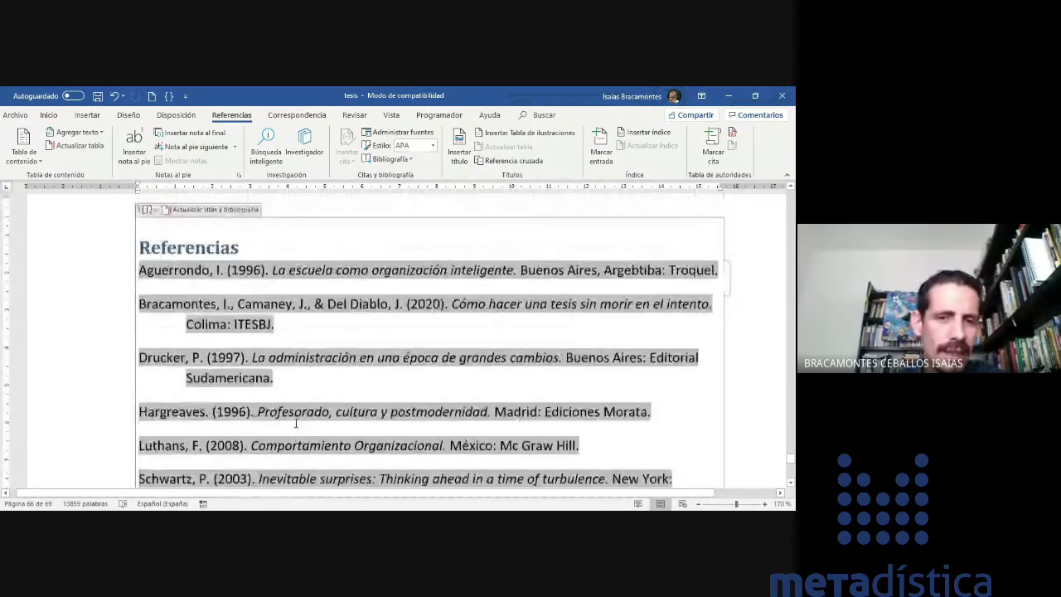
{"action": "scroll", "coordinate": [269, 289], "scroll_direction": "down", "scroll_amount": 8}
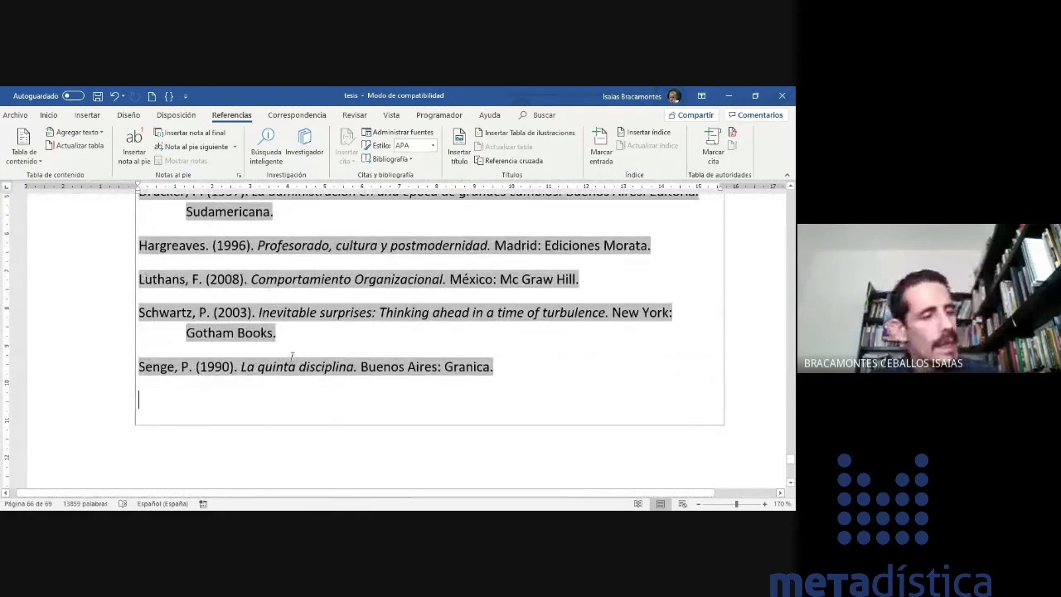
{"action": "scroll", "coordinate": [292, 356], "scroll_direction": "down", "scroll_amount": 6}
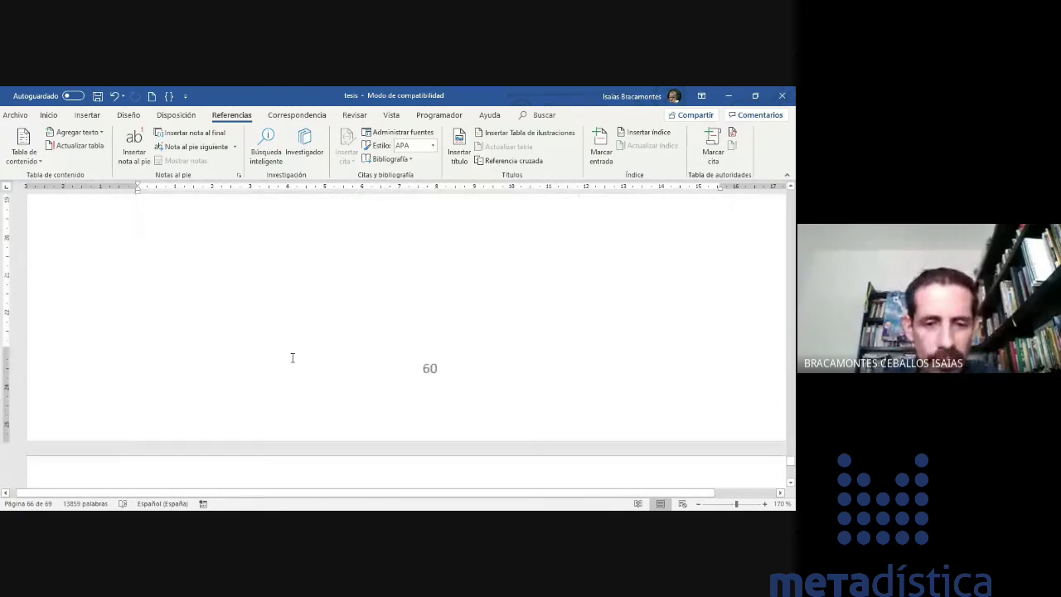
{"action": "scroll", "coordinate": [292, 357], "scroll_direction": "up", "scroll_amount": 5}
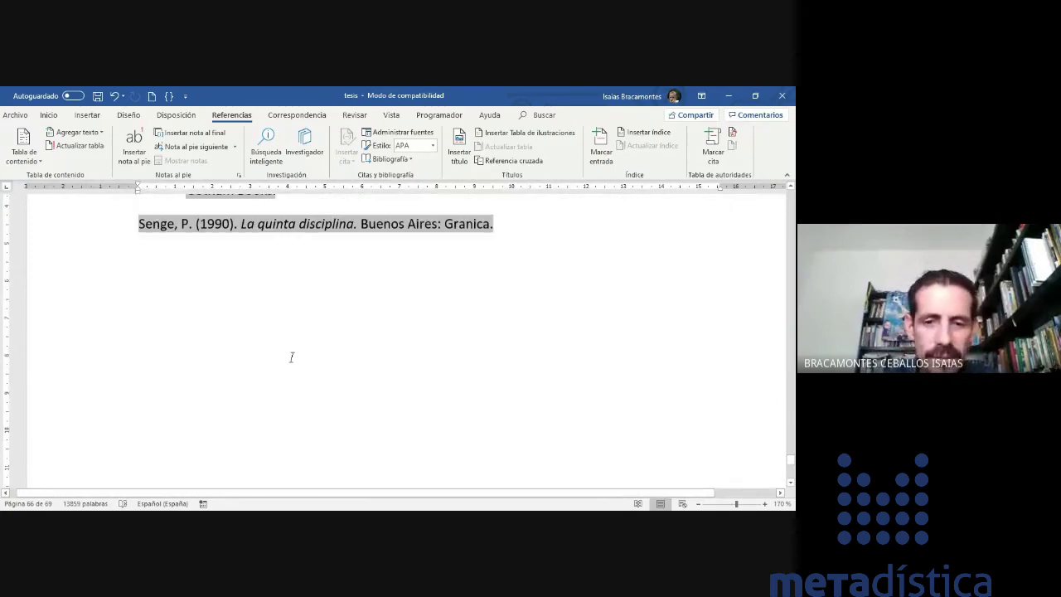
{"action": "scroll", "coordinate": [291, 356], "scroll_direction": "up", "scroll_amount": 8}
- Select the bibliography entries from Aguerrondo down for copying
{"action": "left_click", "coordinate": [148, 374]}
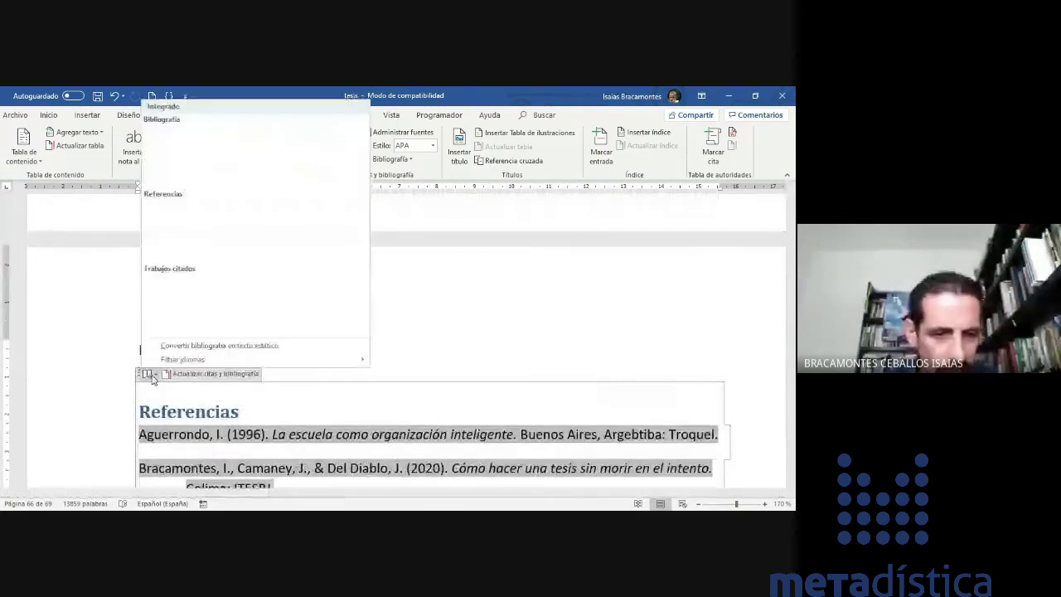
{"action": "left_click", "coordinate": [141, 376]}
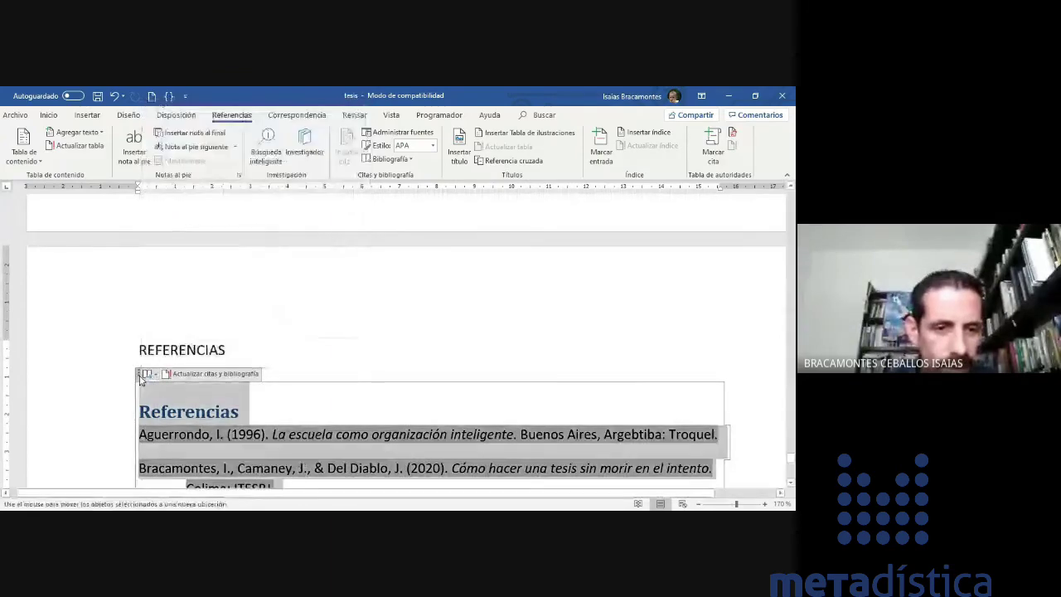
{"action": "left_click", "coordinate": [142, 373]}
{"action": "scroll", "coordinate": [291, 317], "scroll_direction": "down", "scroll_amount": 3}
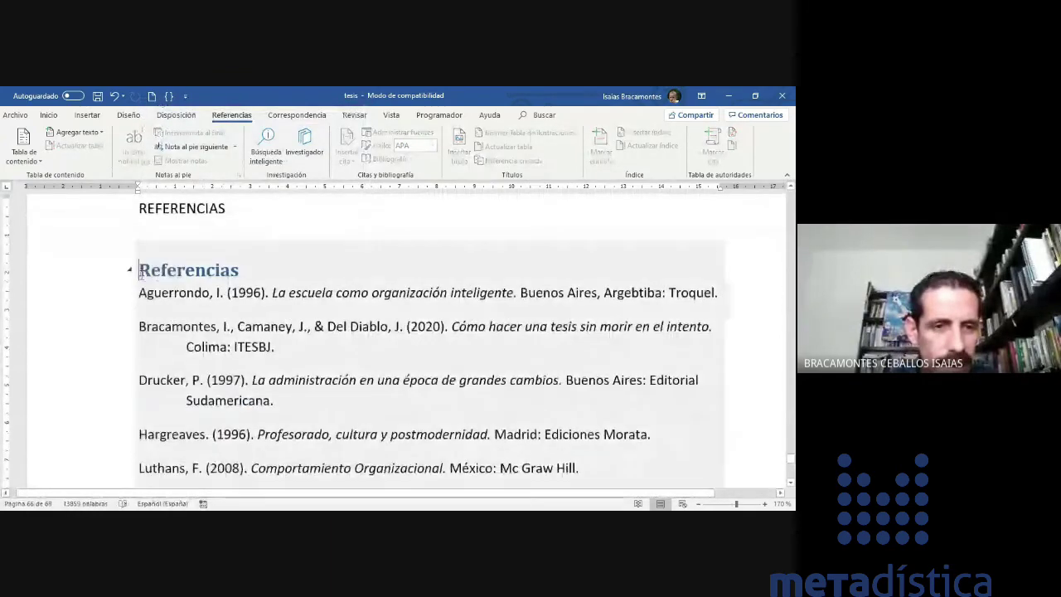
{"action": "left_click_drag", "start_coordinate": [192, 286], "coordinate": [517, 270]}
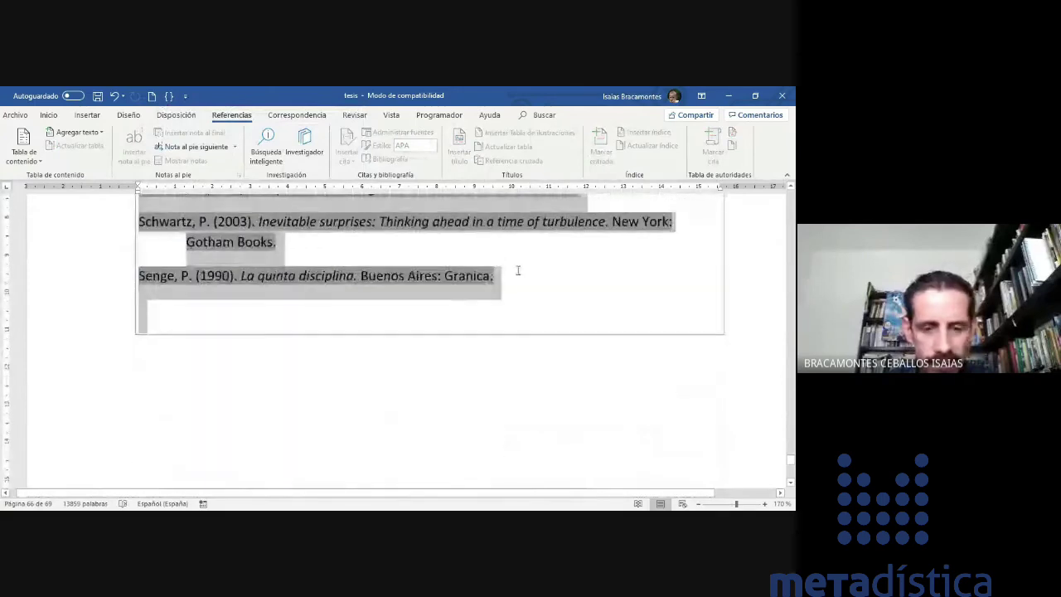
{"action": "scroll", "coordinate": [450, 343], "scroll_direction": "down", "scroll_amount": 3}
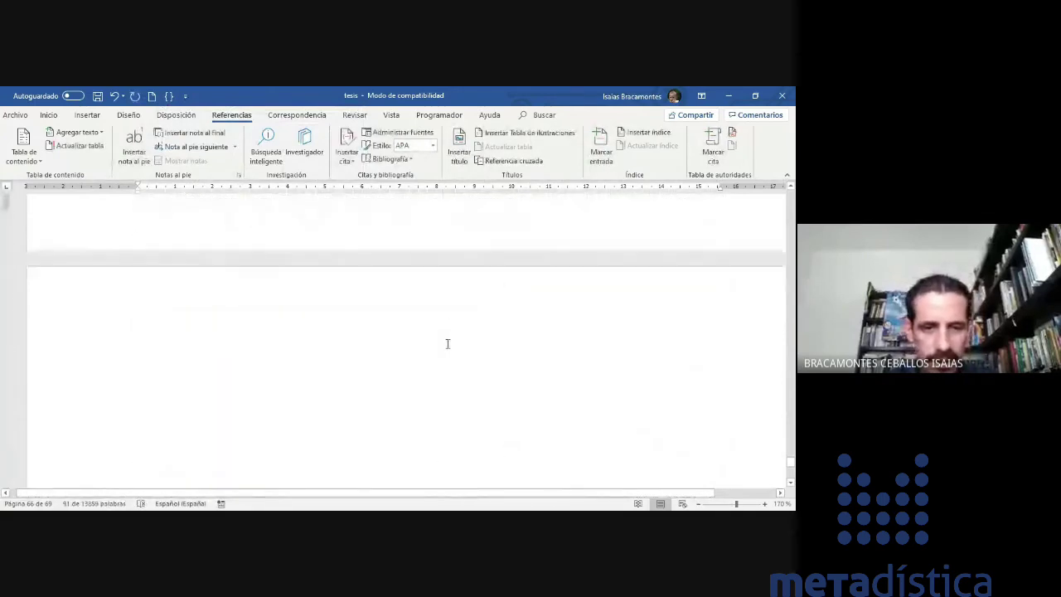
- Paste the reference list onto the blank page using Mantener solo texto
{"action": "left_click", "coordinate": [280, 340]}
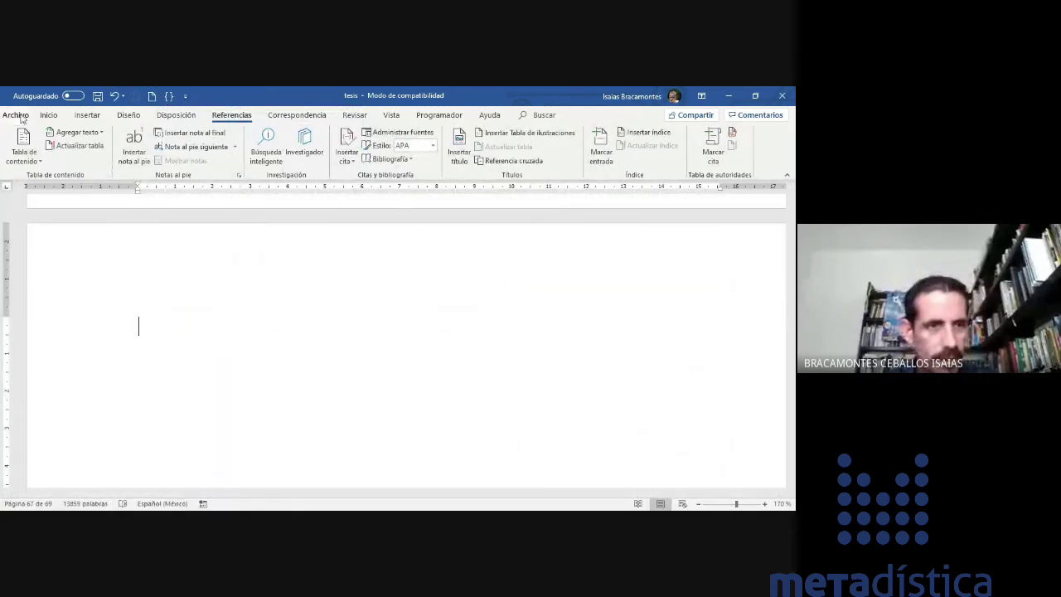
{"action": "left_click", "coordinate": [48, 114]}
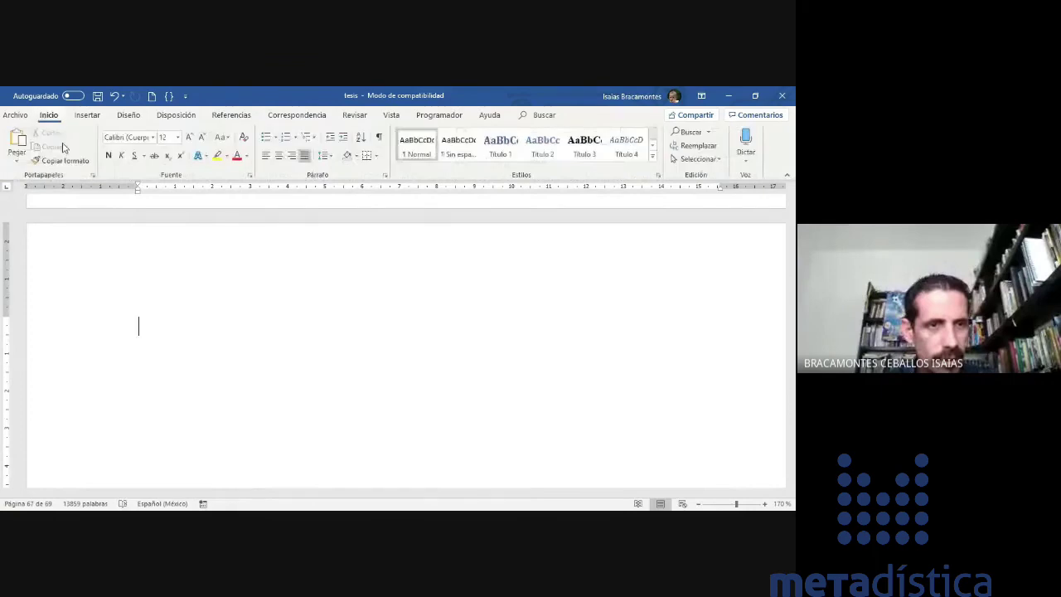
{"action": "left_click", "coordinate": [18, 158]}
{"action": "left_click", "coordinate": [68, 191]}
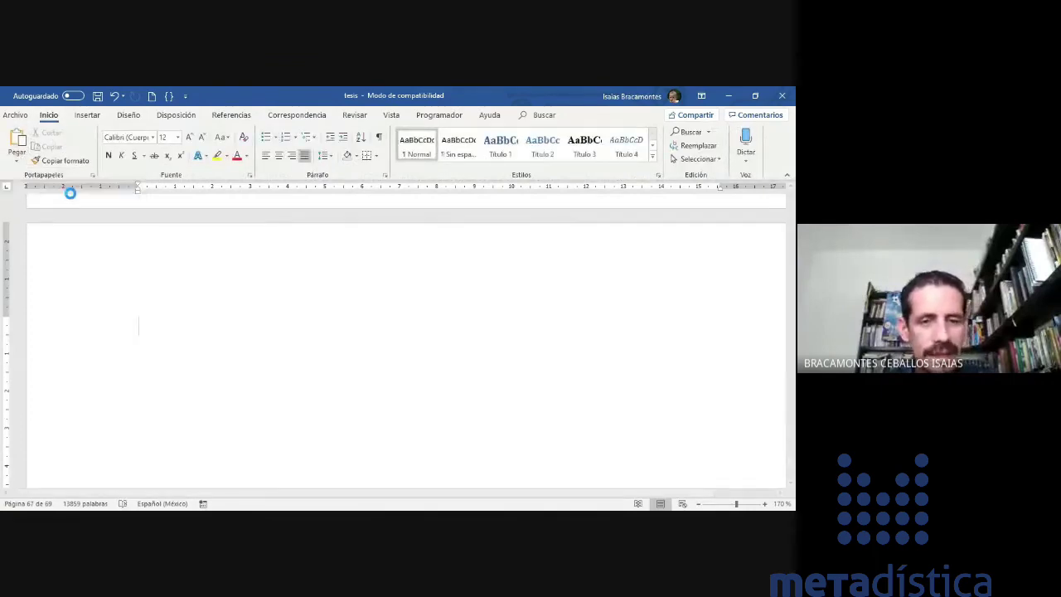
{"action": "scroll", "coordinate": [301, 332], "scroll_direction": "down", "scroll_amount": 4}
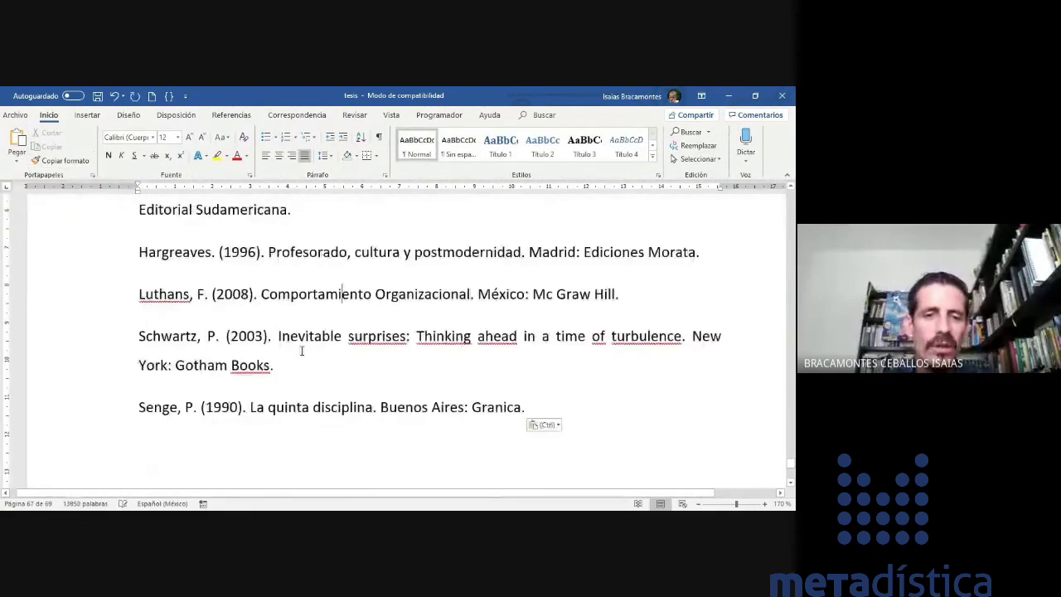
{"action": "scroll", "coordinate": [302, 351], "scroll_direction": "up", "scroll_amount": 1}
{"action": "scroll", "coordinate": [301, 351], "scroll_direction": "up", "scroll_amount": 1}
- Move the Bracamontes reference above Hargreaves in the plain-text list
{"action": "scroll", "coordinate": [301, 350], "scroll_direction": "up", "scroll_amount": 4}
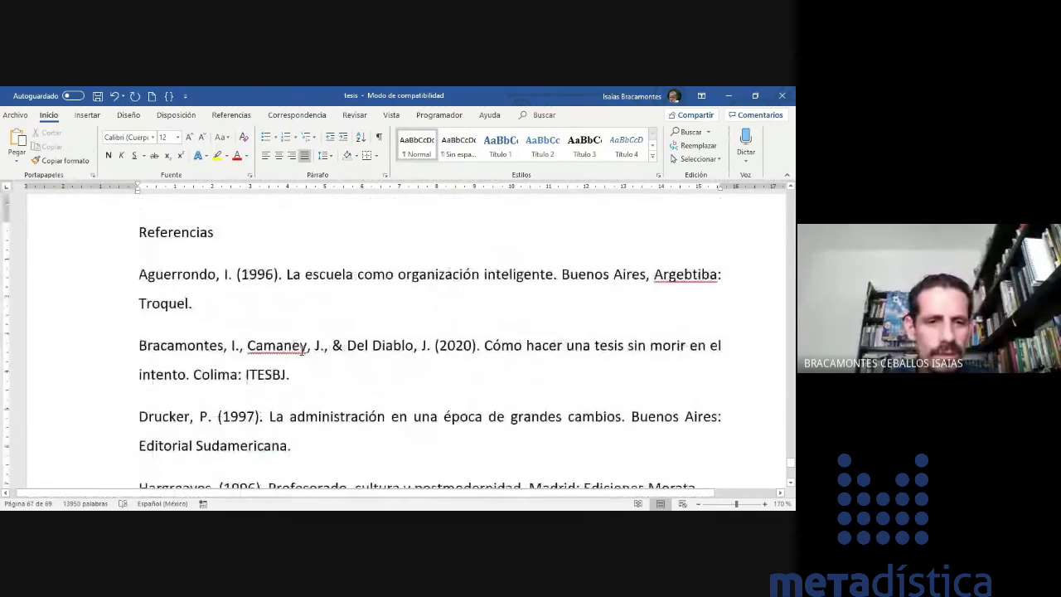
{"action": "left_click_drag", "start_coordinate": [138, 345], "coordinate": [326, 373]}
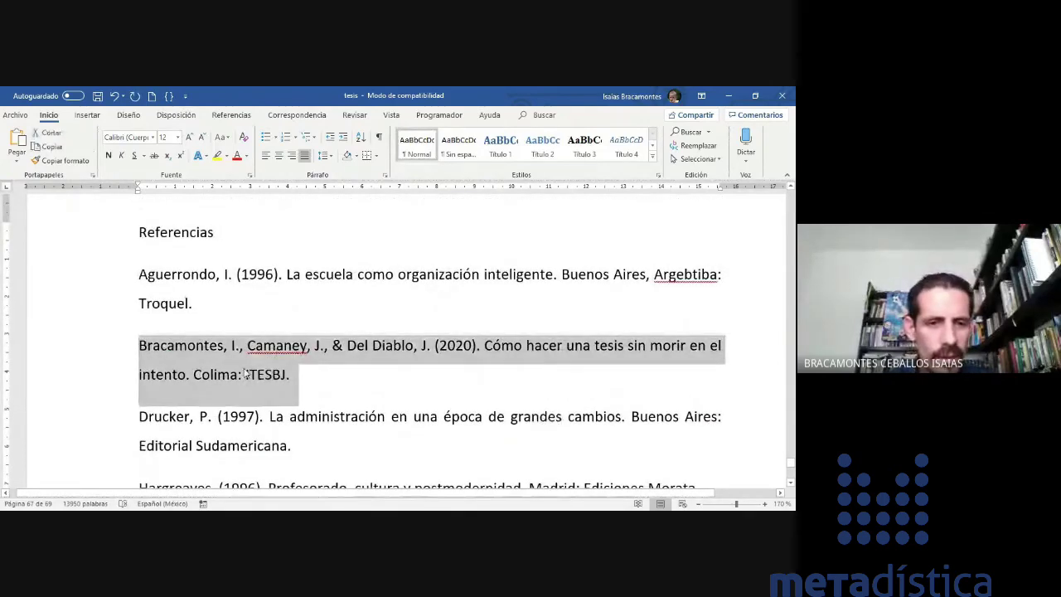
{"action": "scroll", "coordinate": [245, 371], "scroll_direction": "down", "scroll_amount": 1}
{"action": "scroll", "coordinate": [244, 369], "scroll_direction": "down", "scroll_amount": 2}
{"action": "left_click_drag", "start_coordinate": [189, 252], "coordinate": [139, 396]}
{"action": "left_click", "coordinate": [291, 273]}
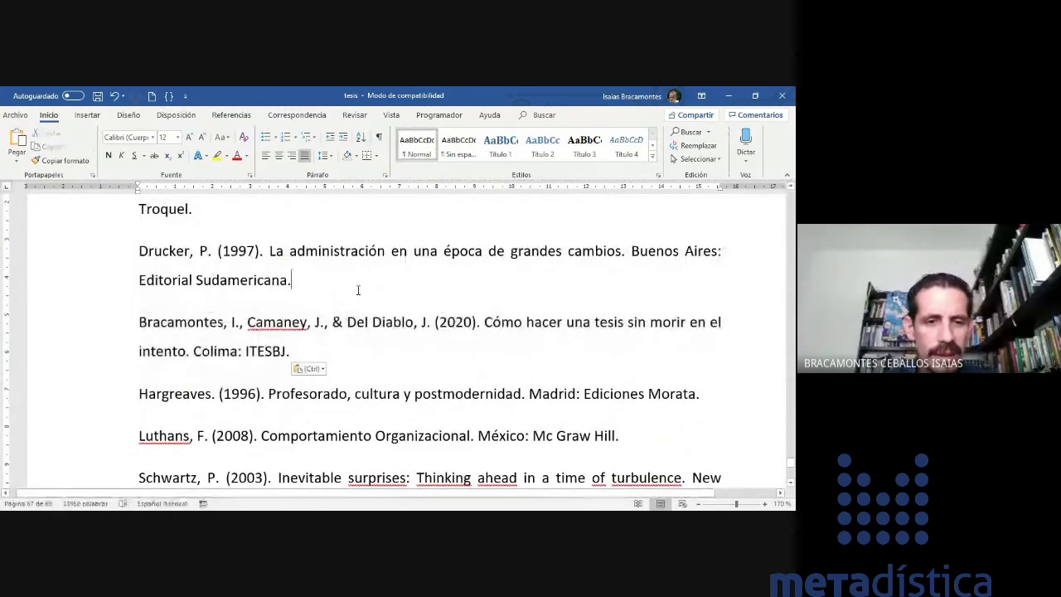
- Move the Luthans reference below Senge and the Schwartz reference above Drucker
{"action": "scroll", "coordinate": [358, 290], "scroll_direction": "down", "scroll_amount": 1}
{"action": "scroll", "coordinate": [358, 290], "scroll_direction": "down", "scroll_amount": 4}
{"action": "left_click_drag", "start_coordinate": [140, 246], "coordinate": [682, 253]}
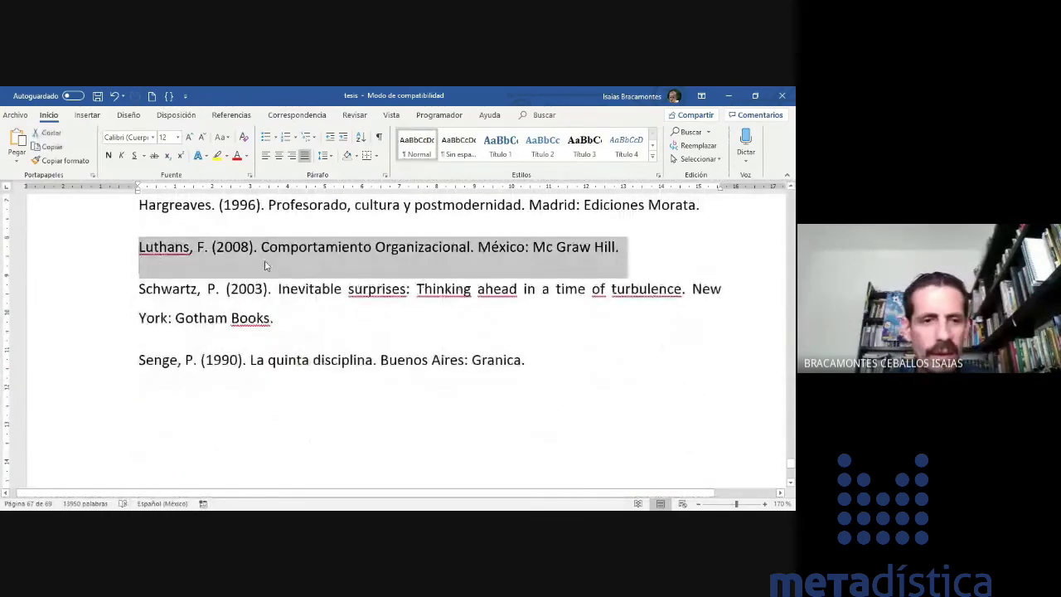
{"action": "left_click_drag", "start_coordinate": [182, 250], "coordinate": [135, 402]}
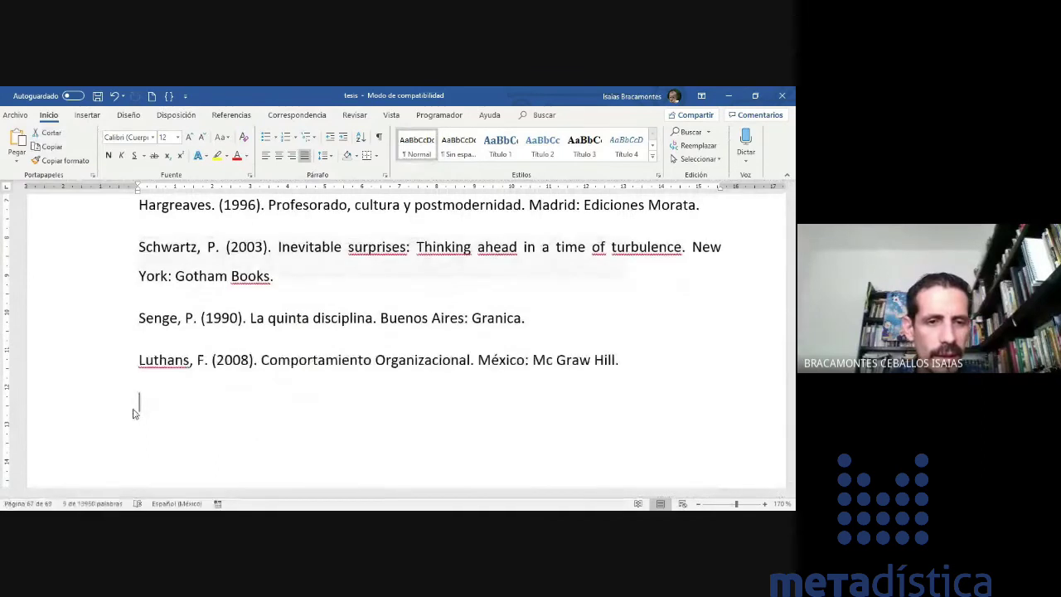
{"action": "mouse_move", "coordinate": [140, 246]}
{"action": "left_mouse_down"}
{"action": "mouse_move", "coordinate": [629, 266]}
{"action": "mouse_move", "coordinate": [343, 277]}
{"action": "mouse_move", "coordinate": [246, 294]}
{"action": "mouse_move", "coordinate": [138, 230]}
{"action": "mouse_move", "coordinate": [140, 264]}
{"action": "left_mouse_up"}
{"action": "scroll", "coordinate": [246, 292], "scroll_direction": "up", "scroll_amount": 1}
{"action": "left_click", "coordinate": [390, 294]}
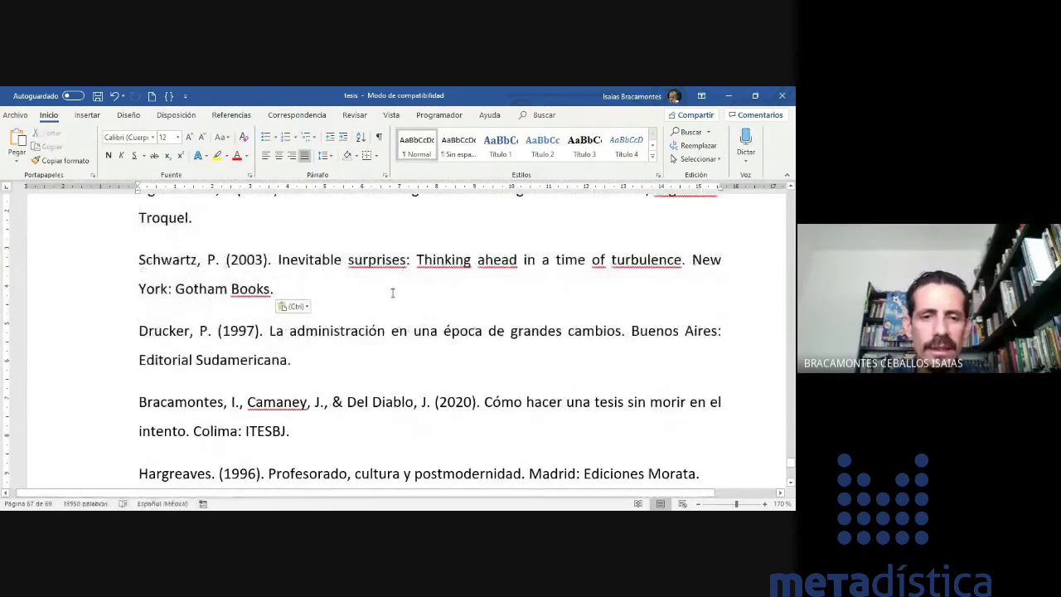
- Select all reference entries from Aguerrondo through Luthans
{"action": "scroll", "coordinate": [392, 293], "scroll_direction": "down", "scroll_amount": 1}
{"action": "scroll", "coordinate": [393, 292], "scroll_direction": "down", "scroll_amount": 5}
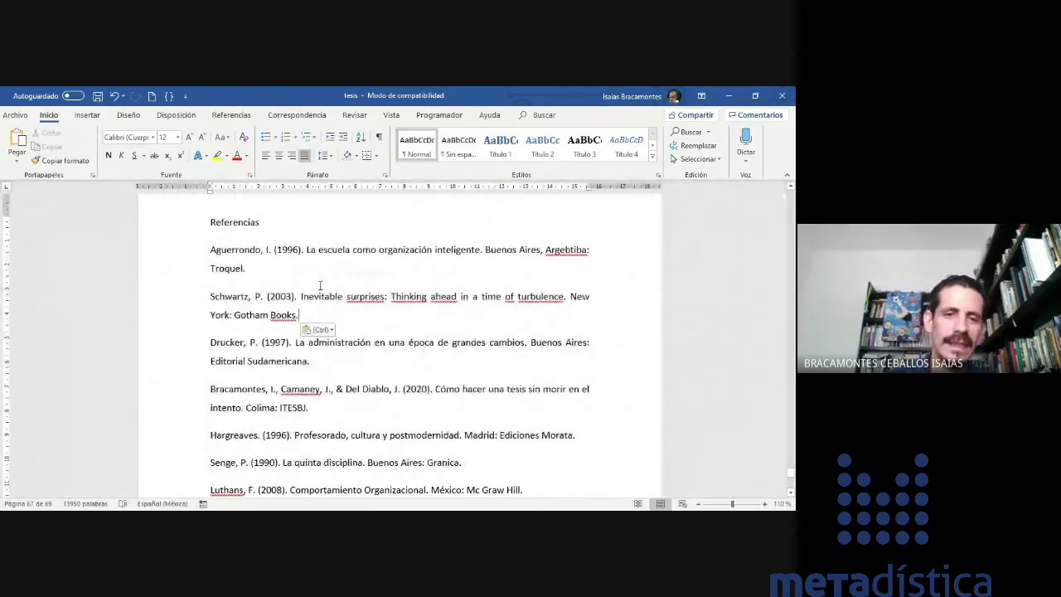
{"action": "left_click_drag", "start_coordinate": [213, 249], "coordinate": [247, 434]}
{"action": "left_click", "coordinate": [292, 317]}
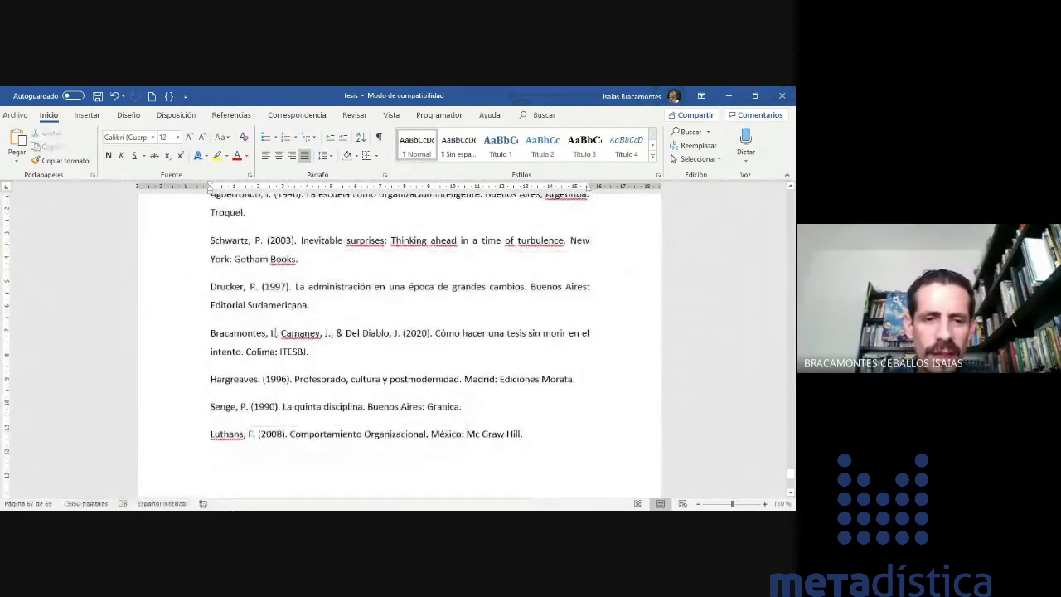
{"action": "scroll", "coordinate": [272, 333], "scroll_direction": "up", "scroll_amount": 2}
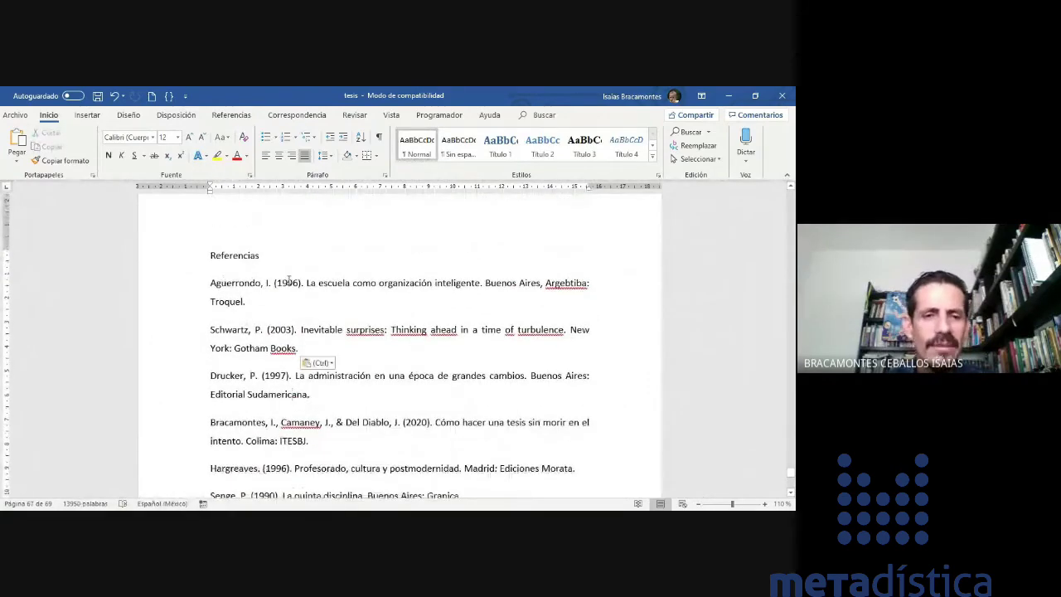
{"action": "scroll", "coordinate": [286, 266], "scroll_direction": "down", "scroll_amount": 2}
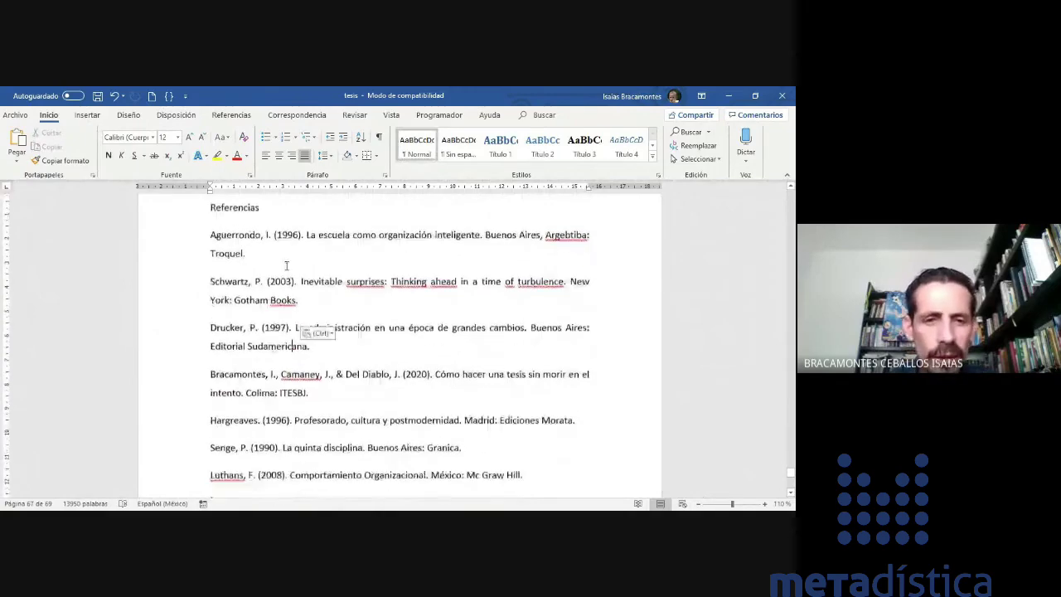
{"action": "scroll", "coordinate": [461, 325], "scroll_direction": "up", "scroll_amount": 2}
{"action": "scroll", "coordinate": [461, 326], "scroll_direction": "up", "scroll_amount": 1}
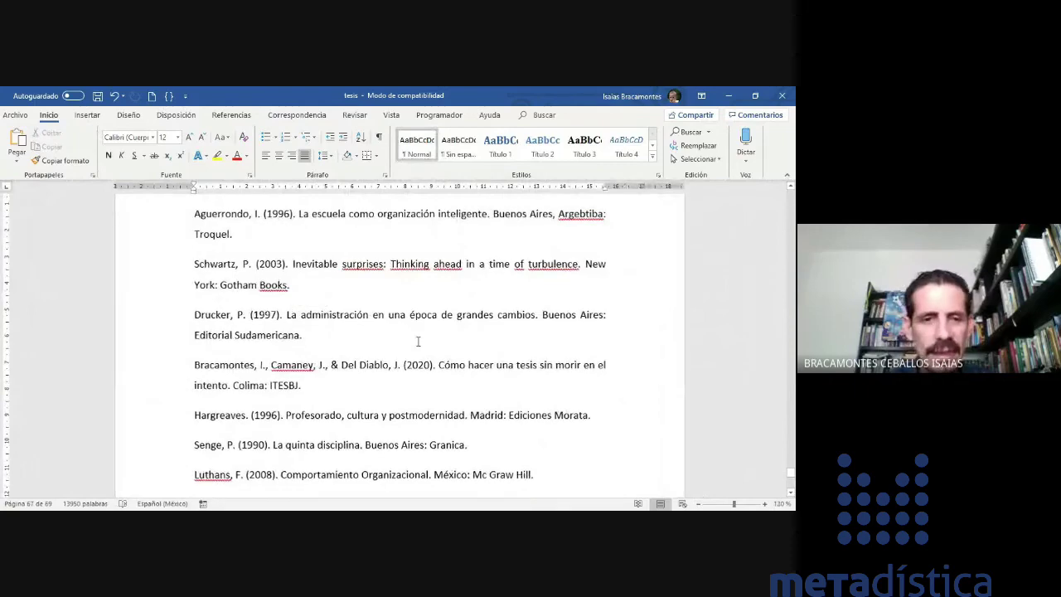
{"action": "scroll", "coordinate": [417, 341], "scroll_direction": "up", "scroll_amount": 1, "text": "ctrl"}
{"action": "scroll", "coordinate": [332, 327], "scroll_direction": "up", "scroll_amount": 1}
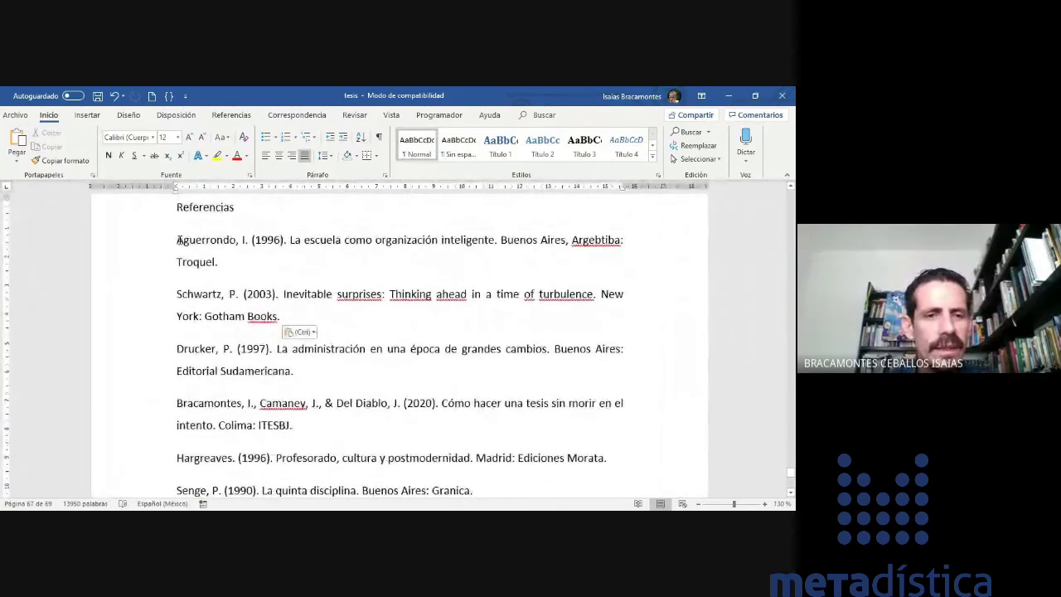
{"action": "left_click_drag", "start_coordinate": [180, 239], "coordinate": [586, 329]}
{"action": "scroll", "coordinate": [476, 489], "scroll_direction": "down", "scroll_amount": 3}
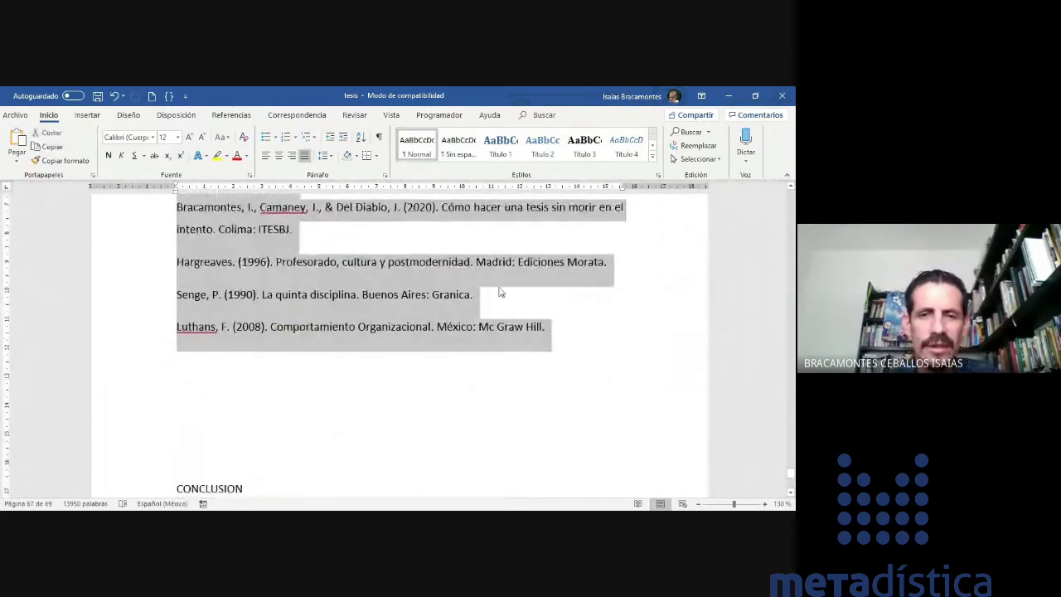
{"action": "scroll", "coordinate": [370, 264], "scroll_direction": "up", "scroll_amount": 1}
- Sort the selected Referencias paragraphs by text, ascending, so they run Aguerrondo through Senge
{"action": "scroll", "coordinate": [370, 263], "scroll_direction": "up", "scroll_amount": 3}
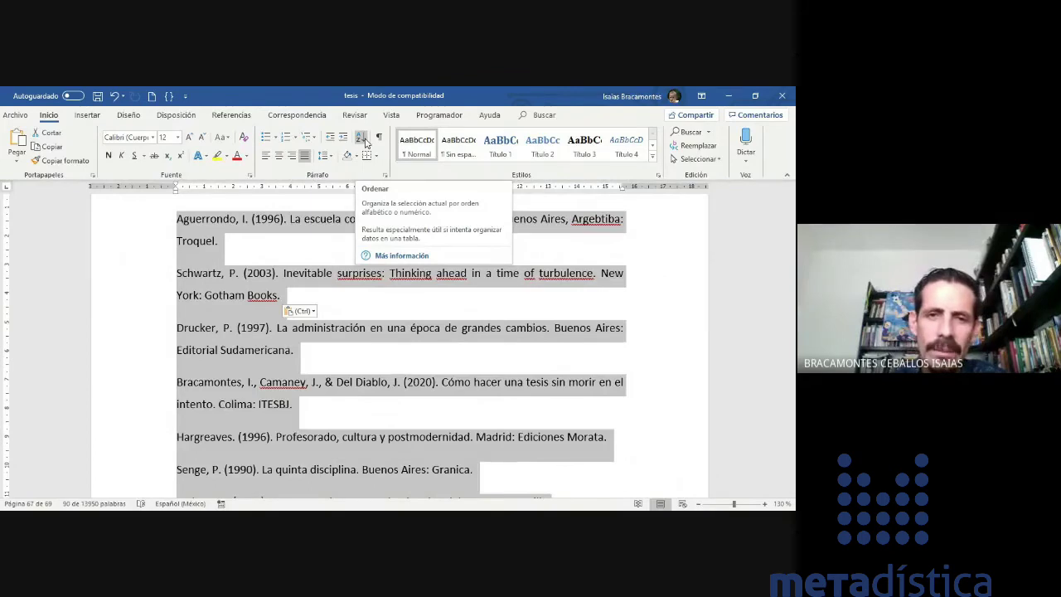
{"action": "left_click", "coordinate": [362, 138]}
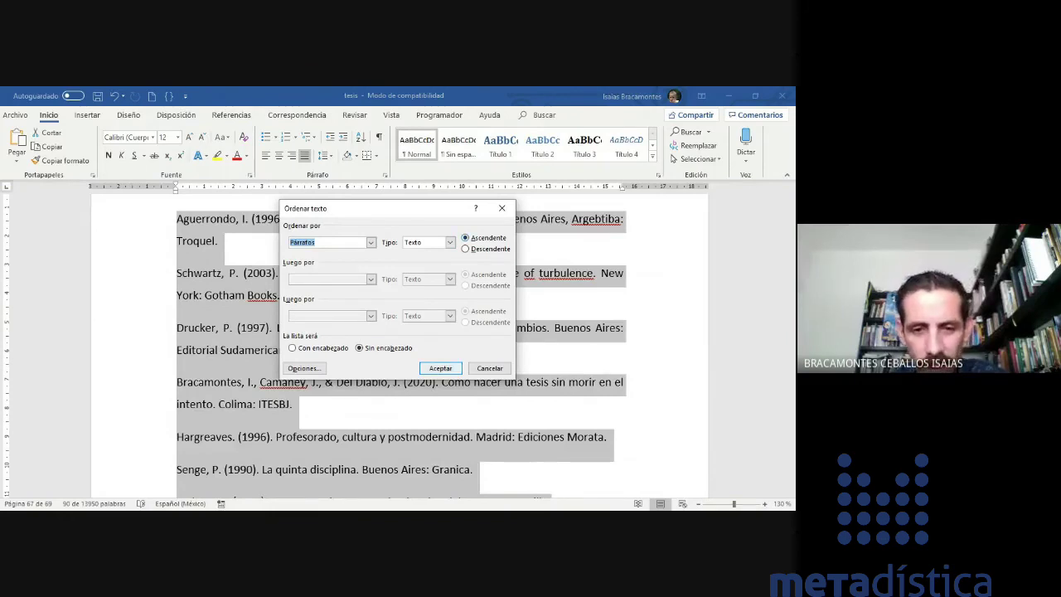
{"action": "left_click", "coordinate": [437, 369]}
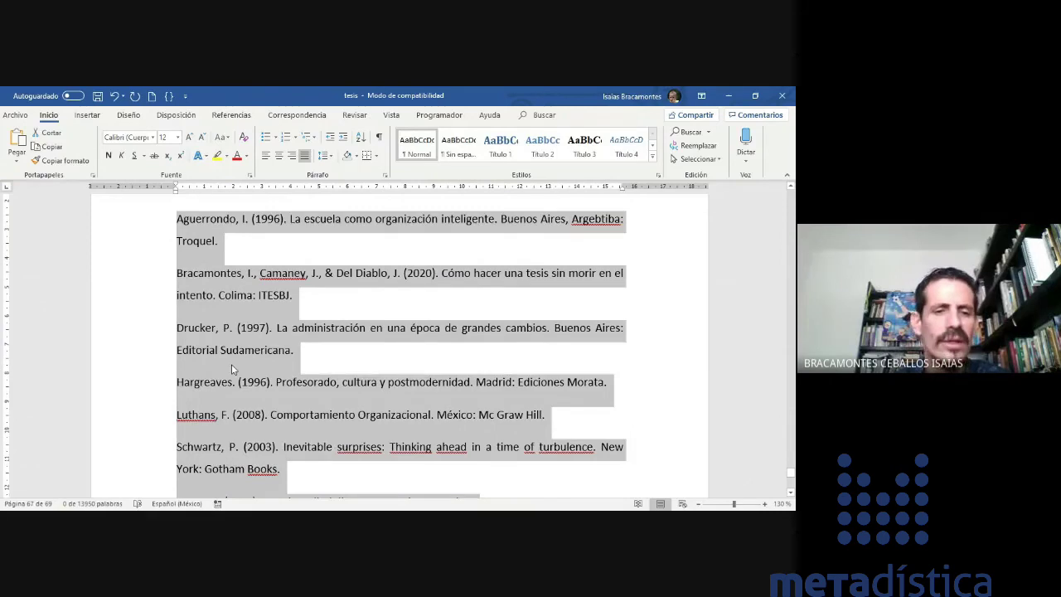
{"action": "scroll", "coordinate": [231, 364], "scroll_direction": "down", "scroll_amount": 2}
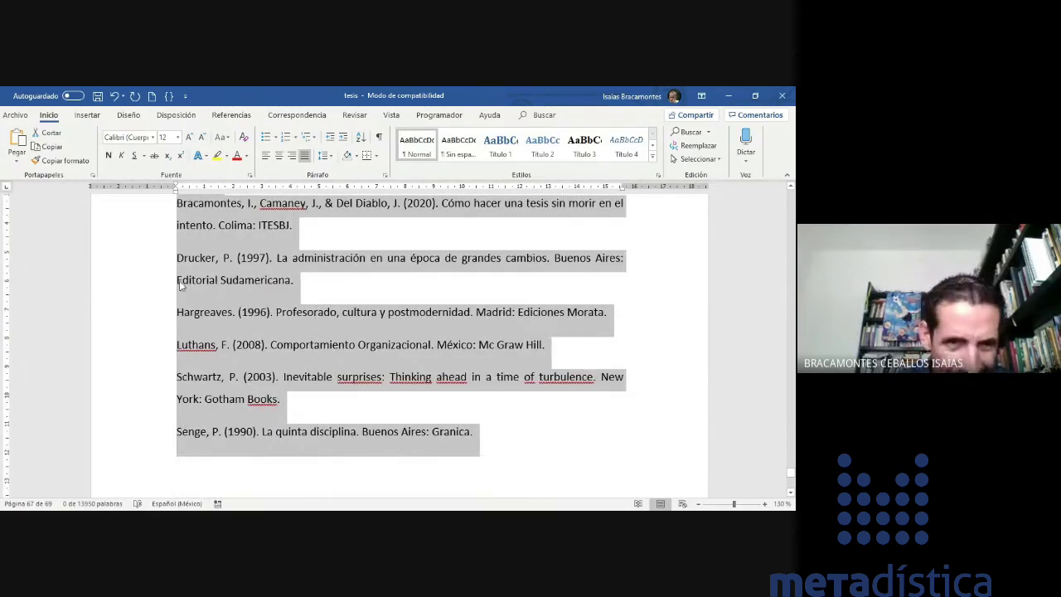
- Set Especial to Sangría francesa (1,25 cm) for the selected reference entries in Párrafo
{"action": "scroll", "coordinate": [307, 360], "scroll_direction": "up", "scroll_amount": 3}
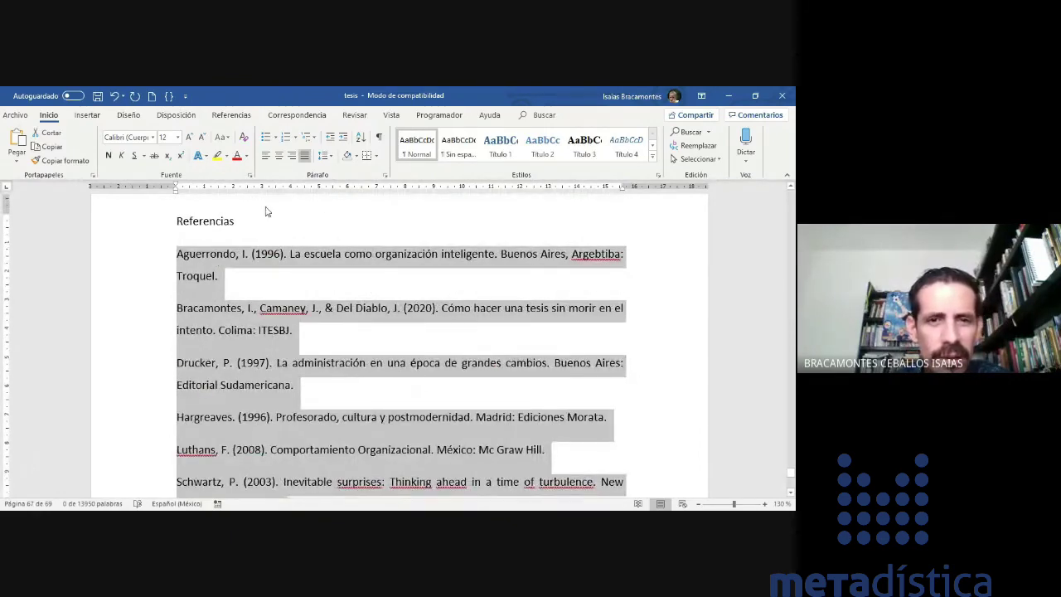
{"action": "left_click", "coordinate": [330, 156]}
{"action": "left_click", "coordinate": [330, 156]}
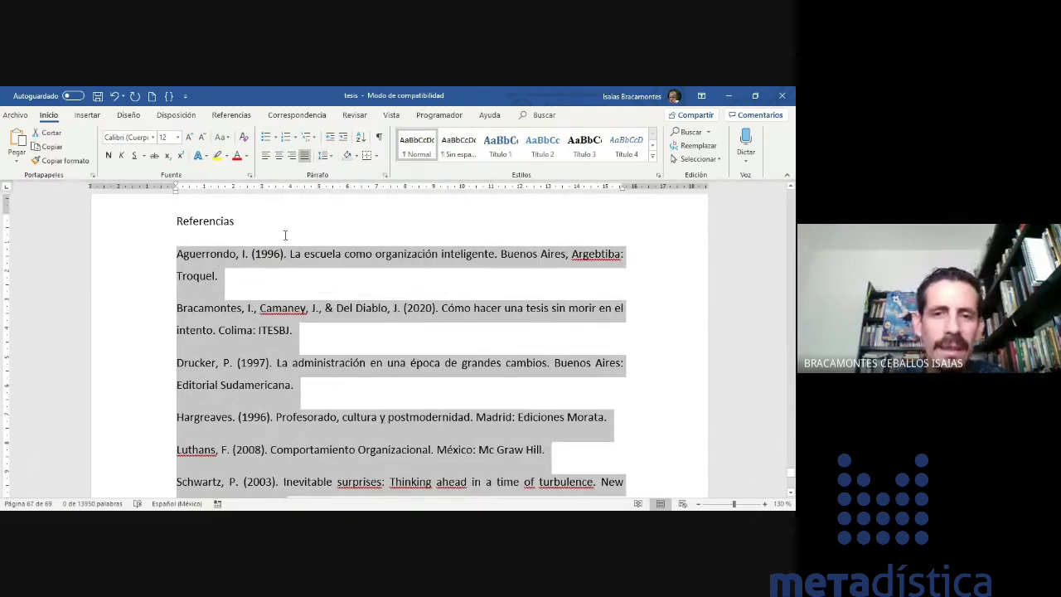
{"action": "right_click", "coordinate": [204, 267]}
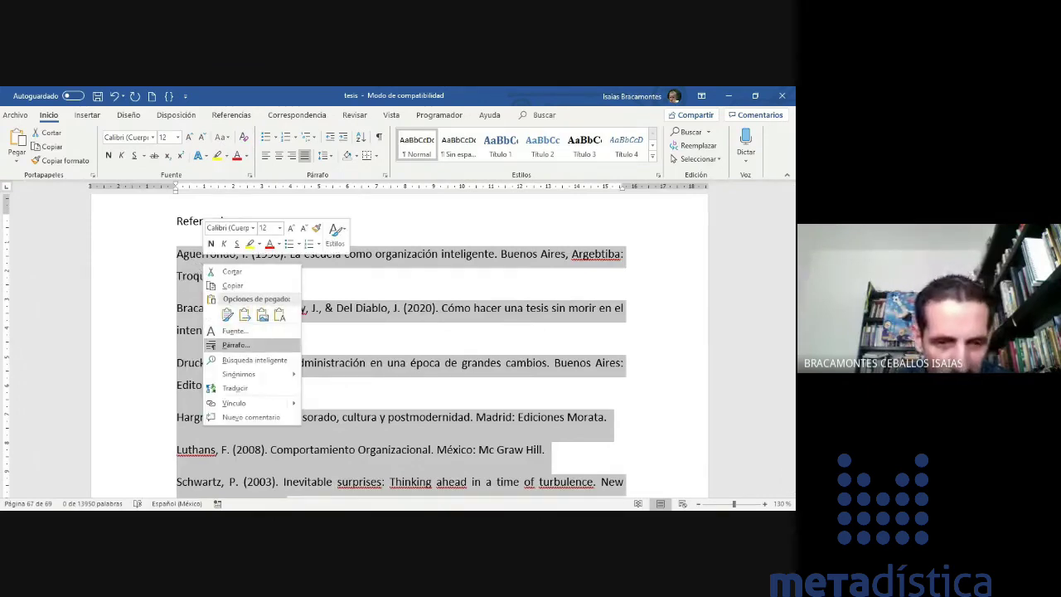
{"action": "left_click", "coordinate": [236, 345]}
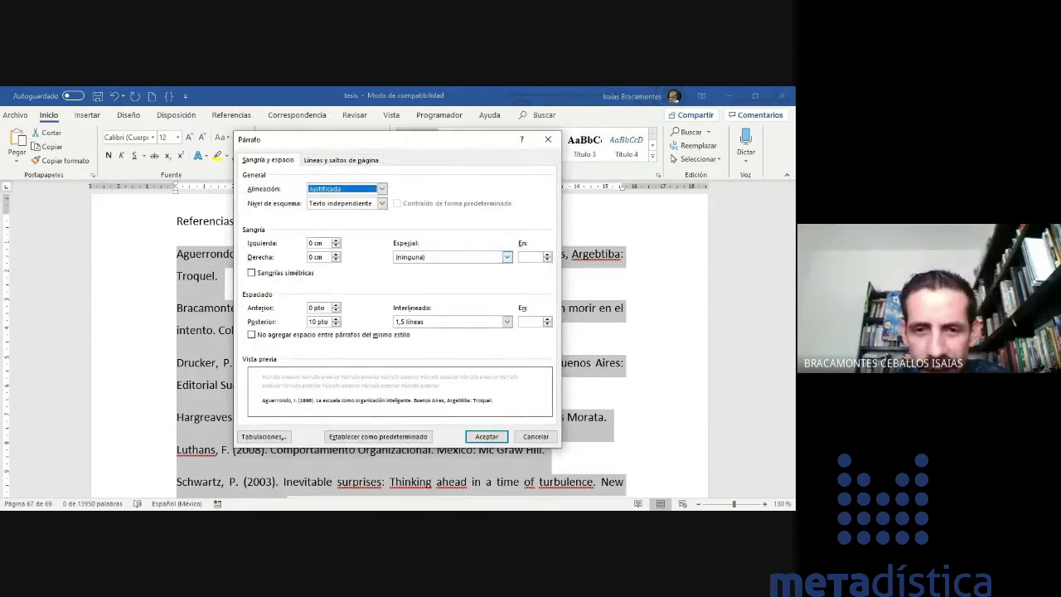
{"action": "left_click", "coordinate": [506, 257]}
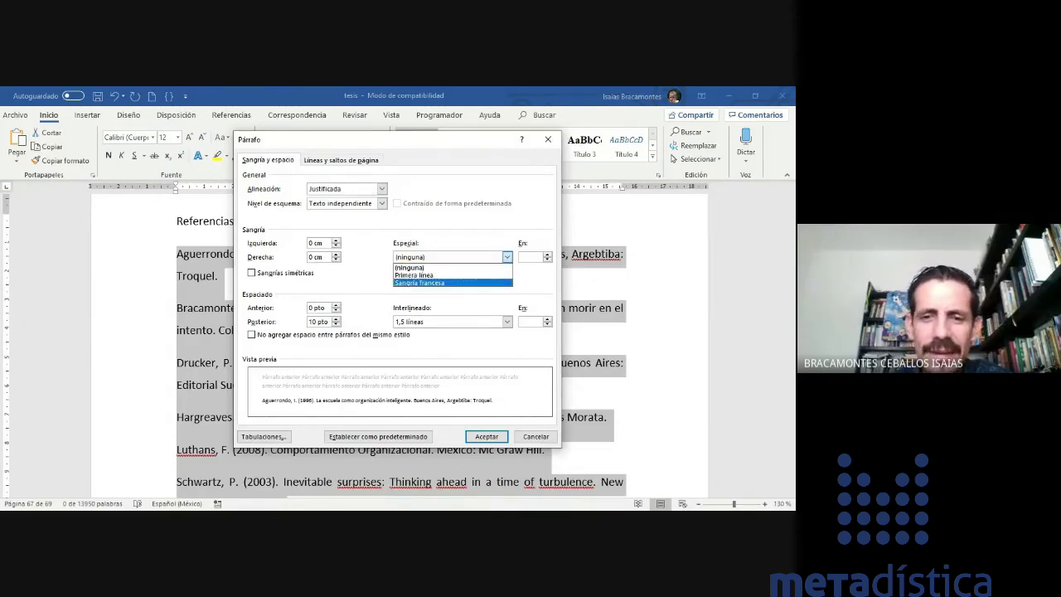
{"action": "left_click", "coordinate": [419, 282]}
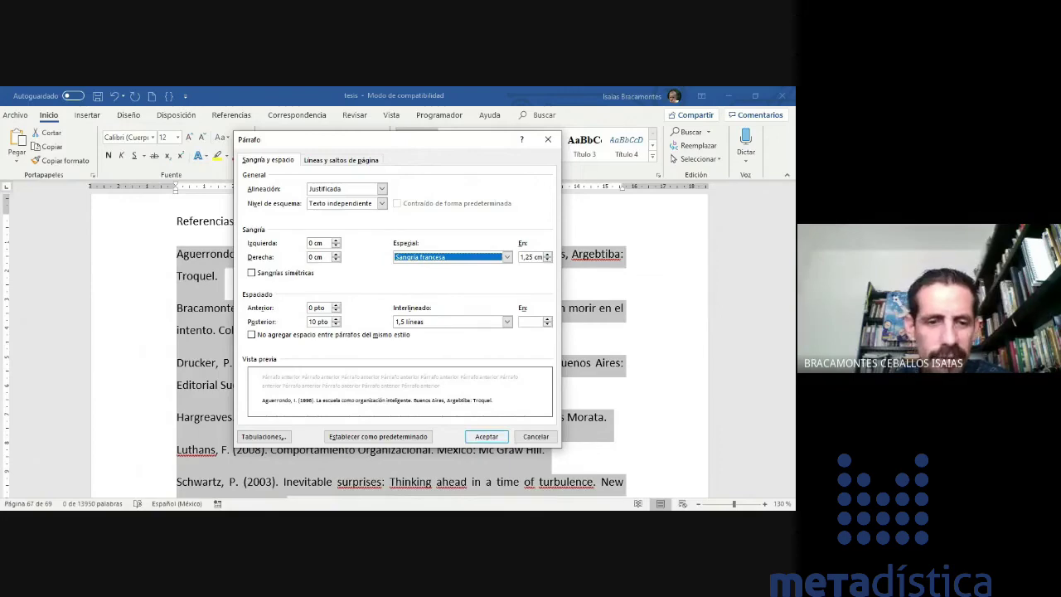
{"action": "left_click", "coordinate": [487, 436]}
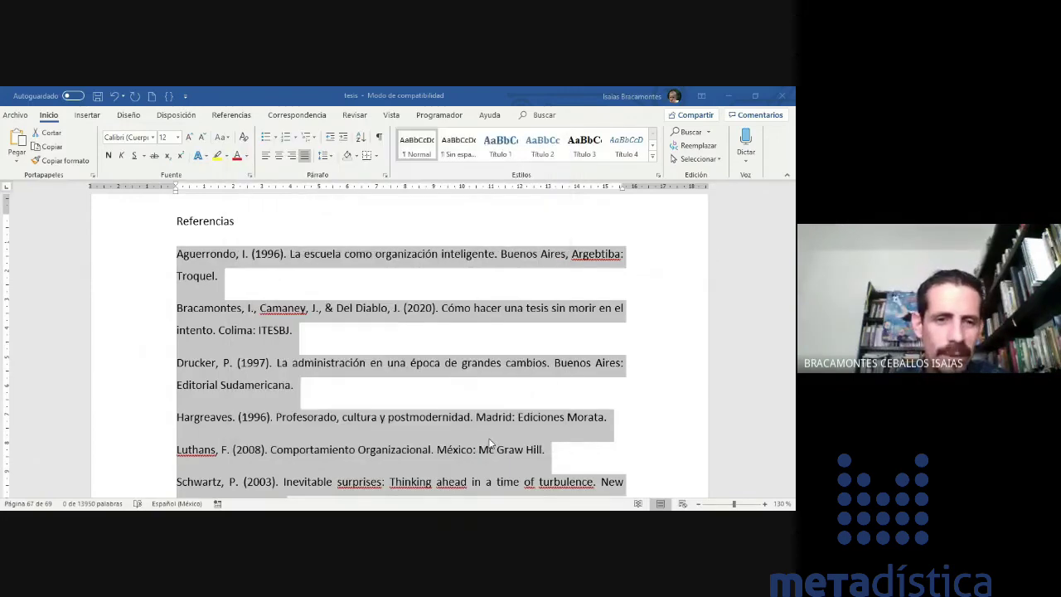
- Split and rejoin 'New York' in the Schwartz reference, leaving it intact
{"action": "left_click", "coordinate": [321, 330]}
{"action": "scroll", "coordinate": [215, 352], "scroll_direction": "down", "scroll_amount": 3}
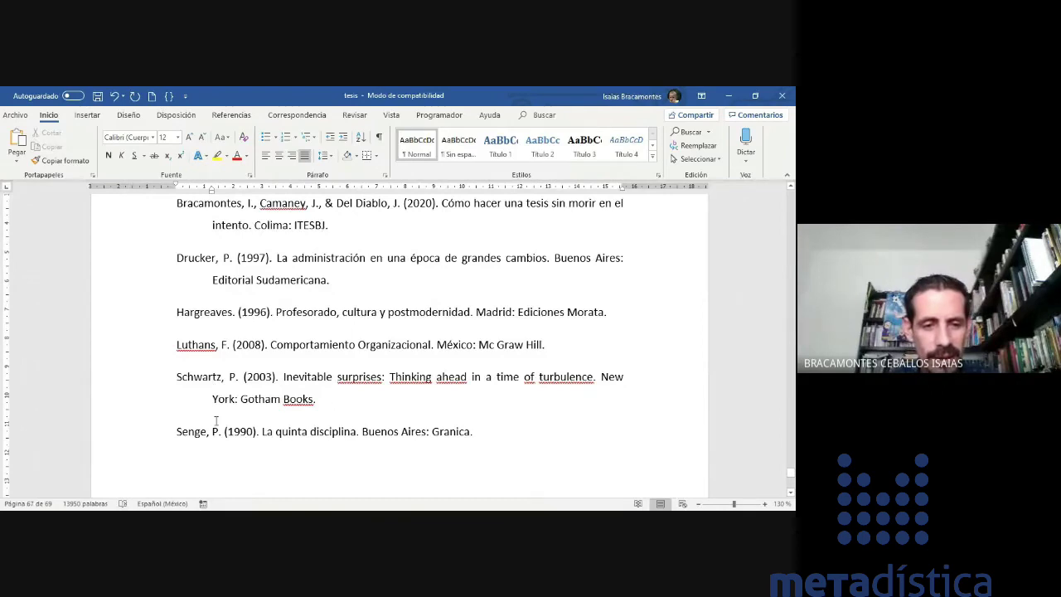
{"action": "left_click", "coordinate": [213, 398]}
{"action": "key", "text": "BackSpace"}
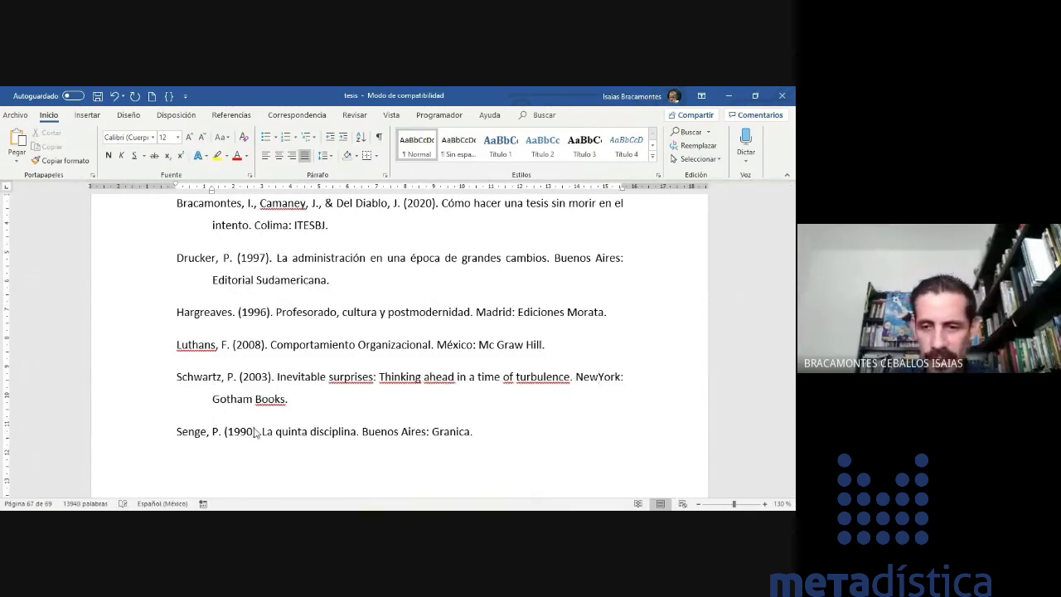
{"action": "key", "text": "Return"}
{"action": "key", "text": "BackSpace"}
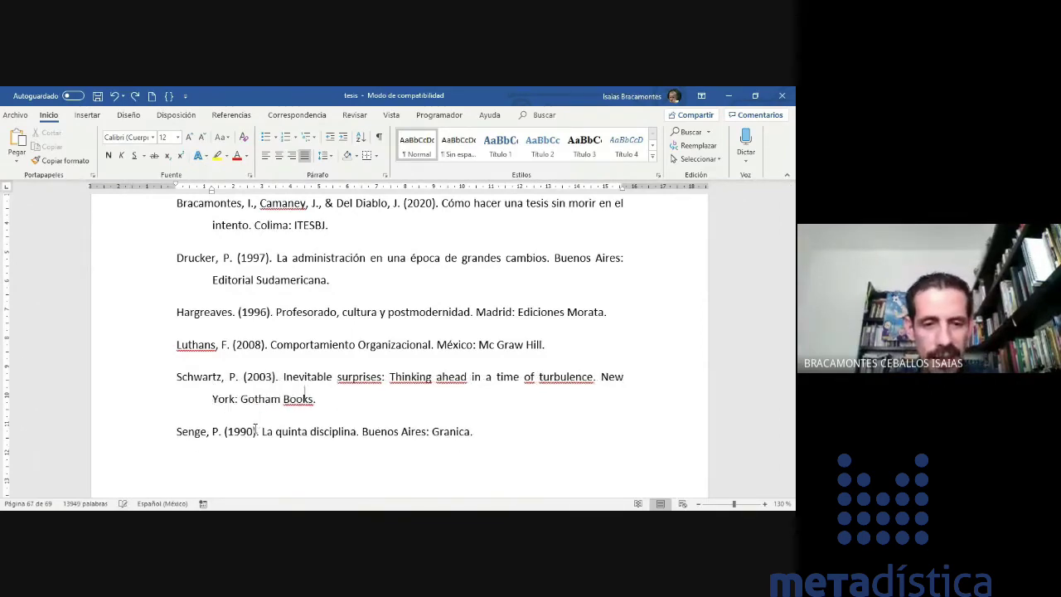
- Manually break 'Troquel.' and Bracamontes' second line onto new tab-indented lines
{"action": "left_click_drag", "start_coordinate": [255, 428], "coordinate": [176, 265]}
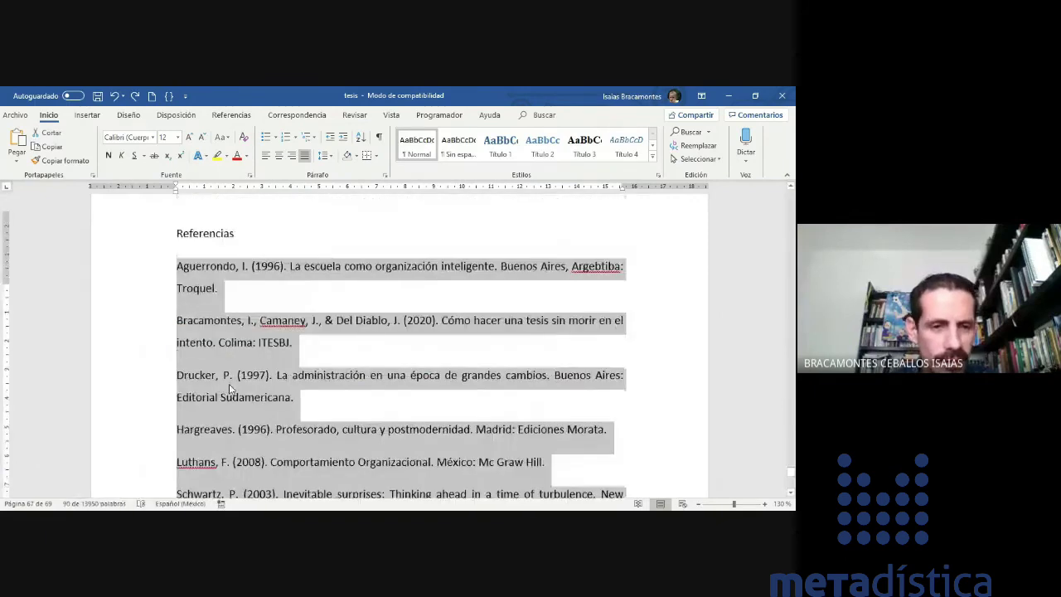
{"action": "scroll", "coordinate": [178, 347], "scroll_direction": "up", "scroll_amount": 1}
{"action": "left_click", "coordinate": [177, 346]}
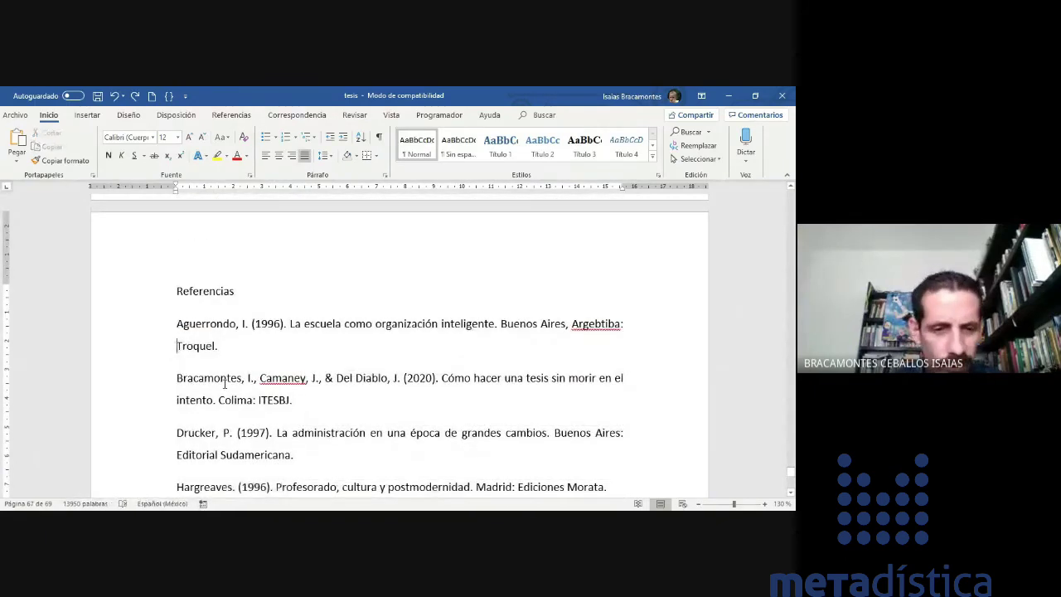
{"action": "key", "text": "Tab"}
{"action": "key", "text": "Tab"}
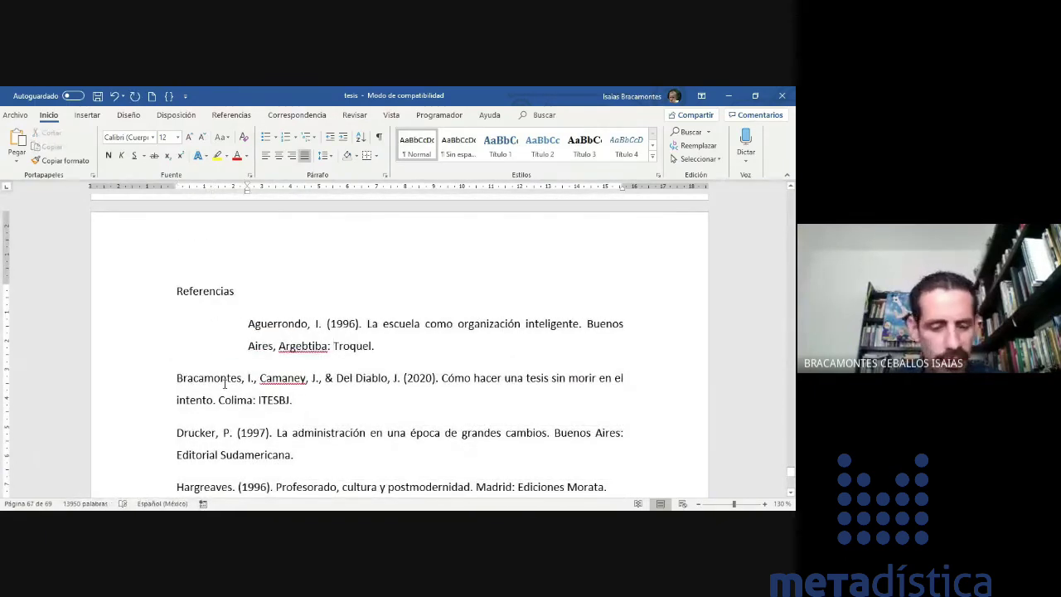
{"action": "key", "text": "ctrl+z"}
{"action": "key", "text": "ctrl+z"}
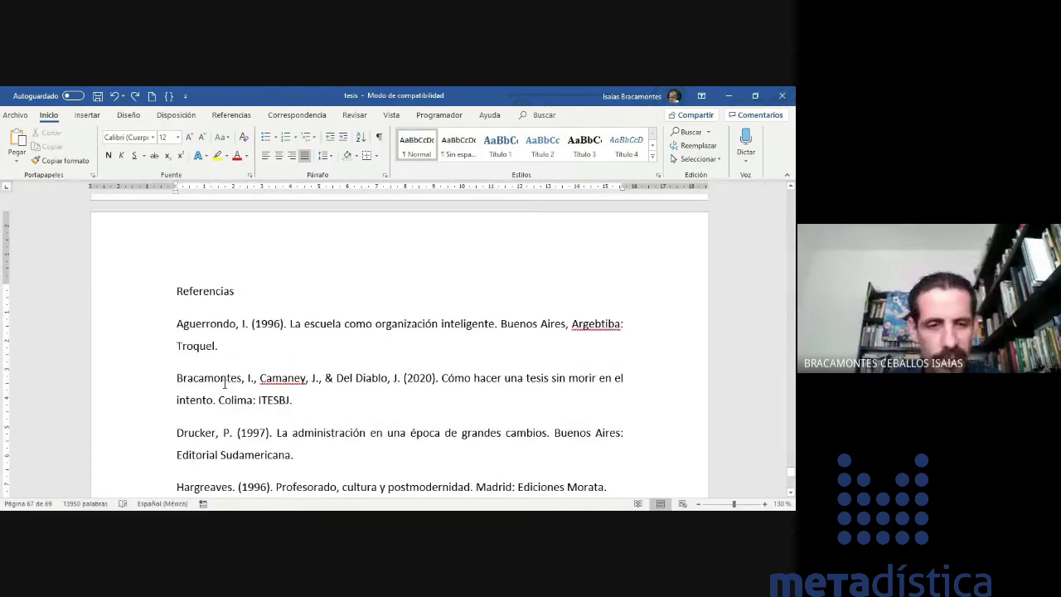
{"action": "key", "text": "Return"}
{"action": "key", "text": "Tab"}
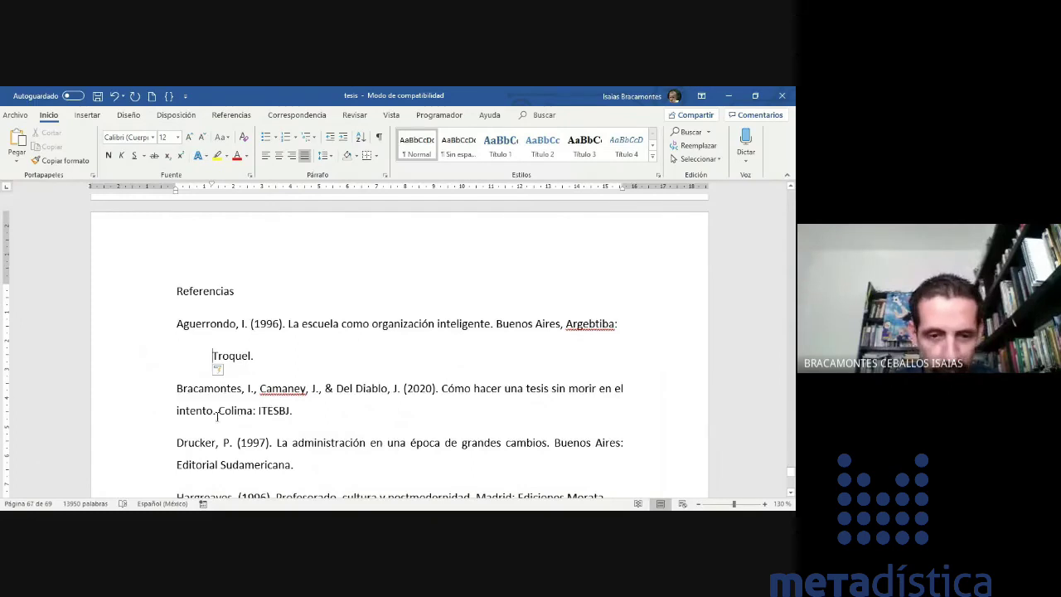
{"action": "key", "text": "Return"}
{"action": "key", "text": "Tab"}
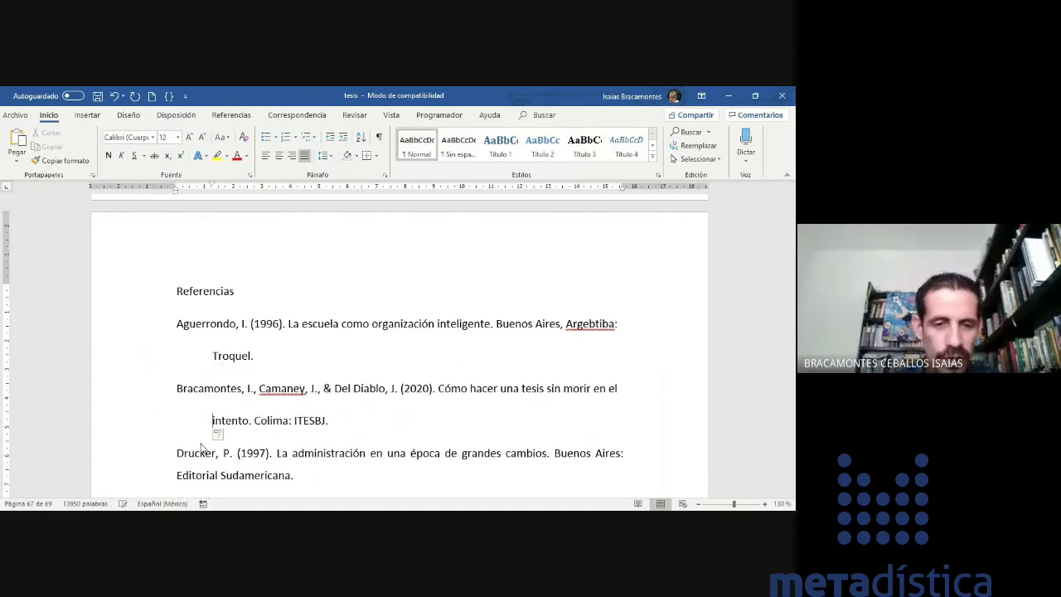
- Rejoin 'Editorial Sudamericana.' to the Drucker entry, then undo the earlier hanging indents
{"action": "scroll", "coordinate": [202, 449], "scroll_direction": "down", "scroll_amount": 1}
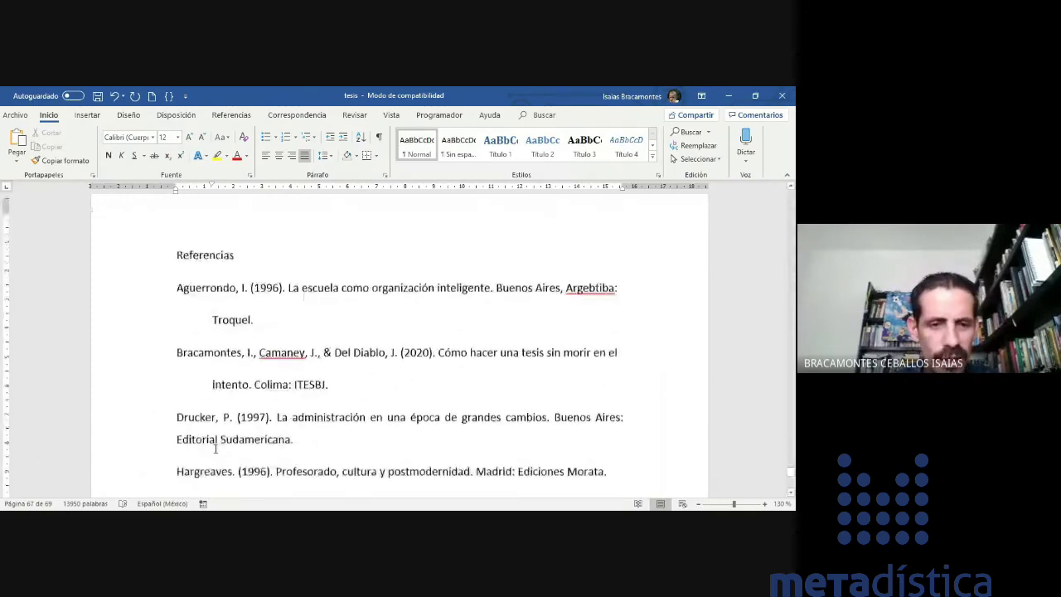
{"action": "scroll", "coordinate": [216, 449], "scroll_direction": "down", "scroll_amount": 2}
{"action": "left_click", "coordinate": [178, 372]}
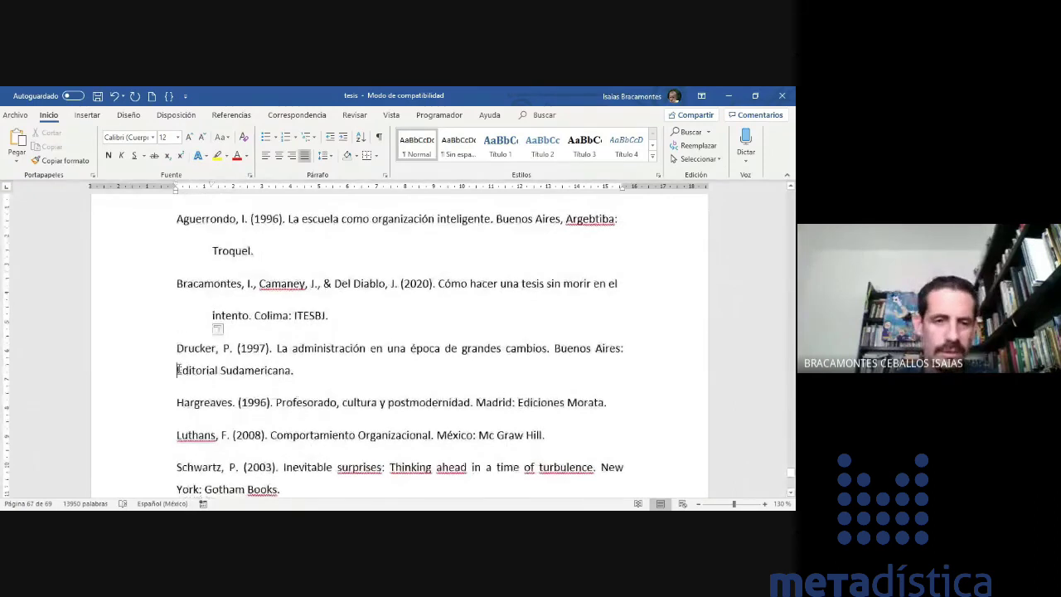
{"action": "key", "text": "BackSpace"}
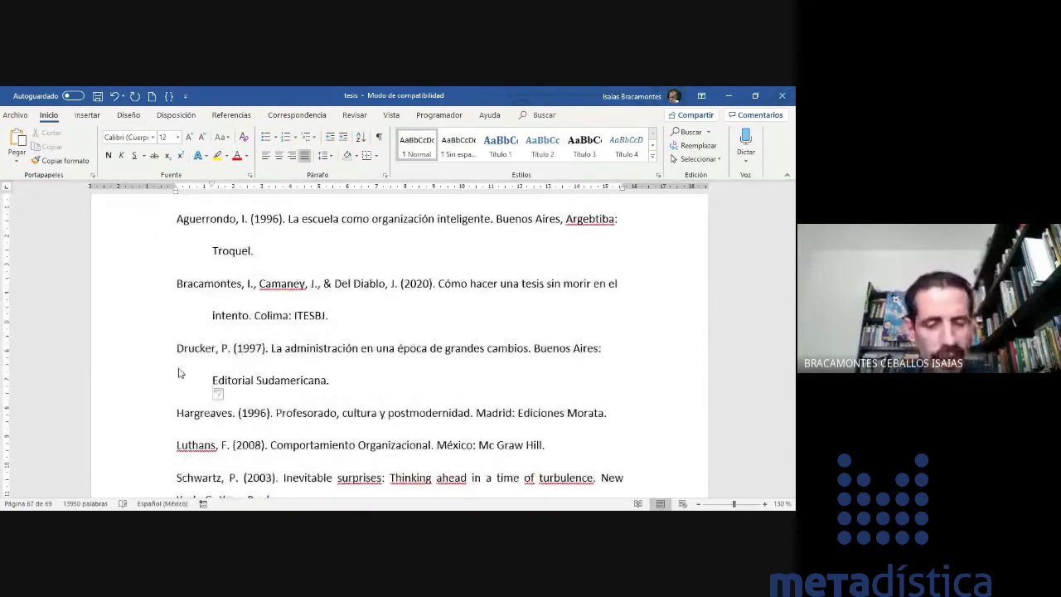
{"action": "key", "text": "ctrl+z"}
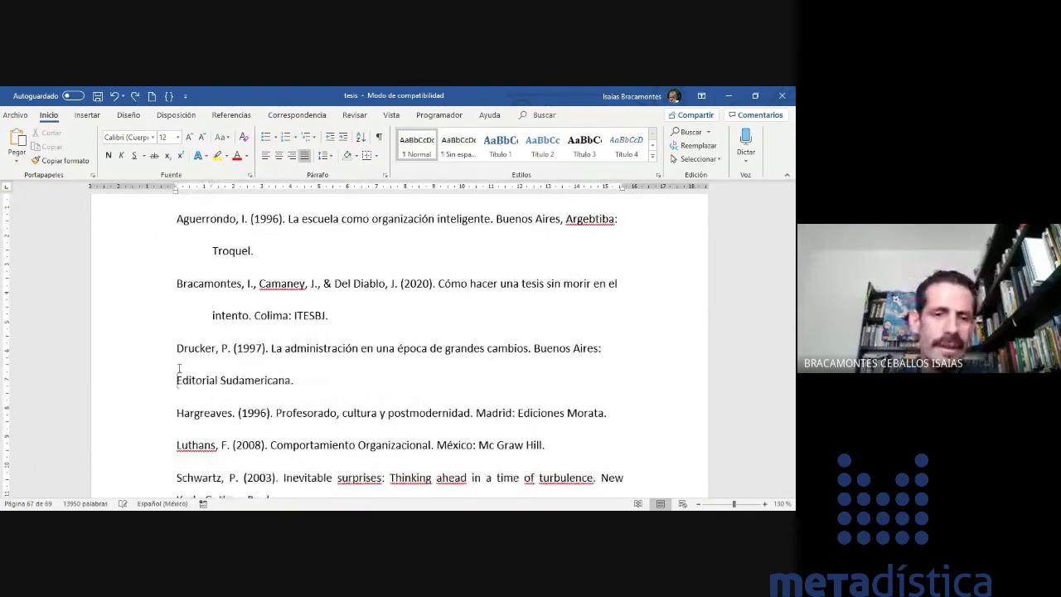
{"action": "key", "text": "BackSpace"}
{"action": "key", "text": "ctrl+z"}
{"action": "key", "text": "ctrl+z"}
{"action": "key", "text": "ctrl+z"}
{"action": "key", "text": "ctrl+z"}
{"action": "key", "text": "ctrl+z"}
{"action": "key", "text": "ctrl+z"}
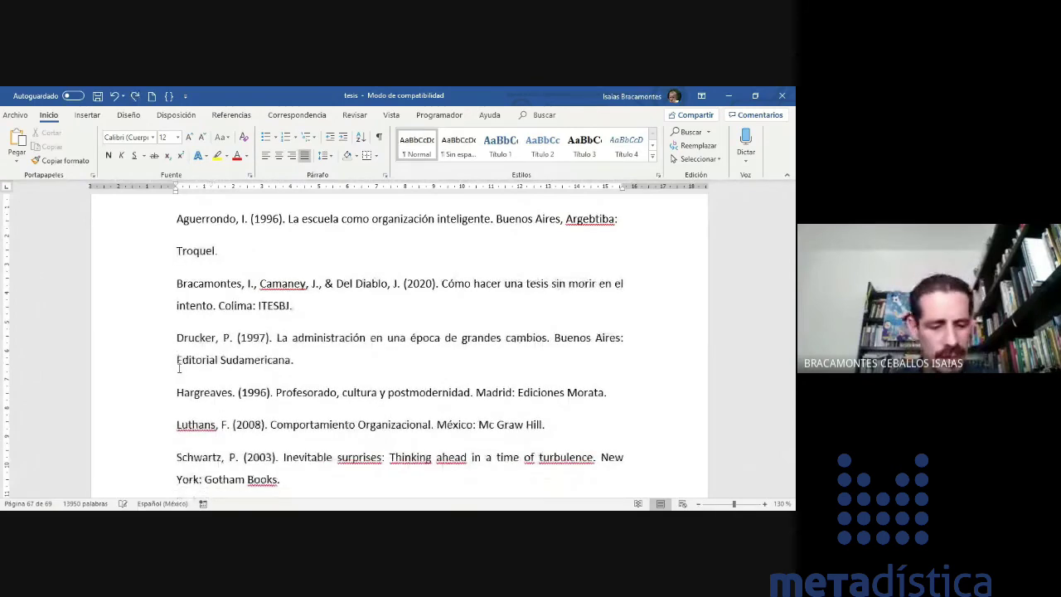
{"action": "key", "text": "ctrl+z"}
{"action": "key", "text": "ctrl+z"}
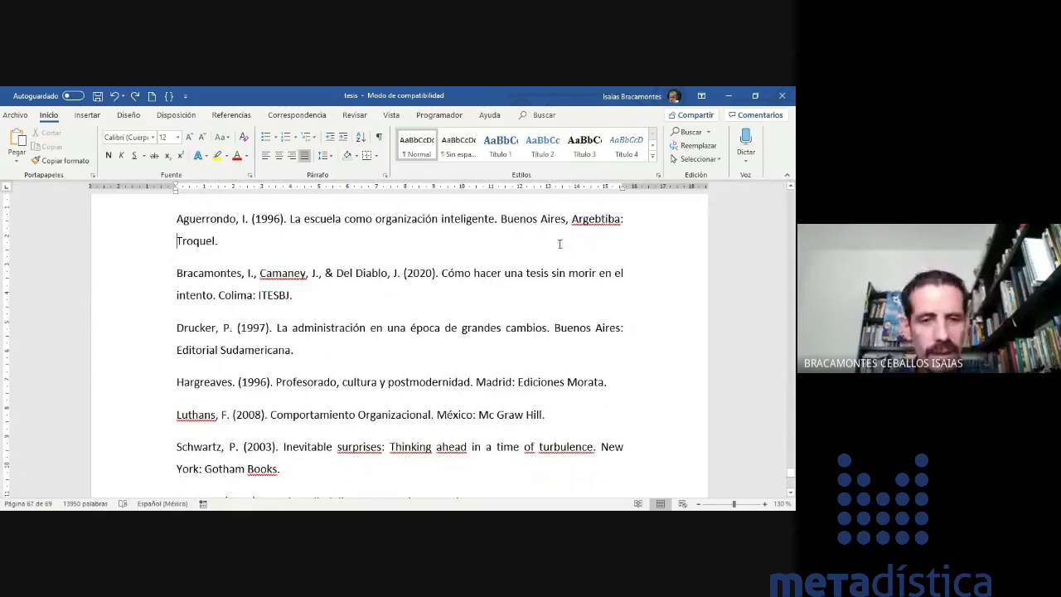
- Reapply a 1,25 cm Sangría francesa to the selected reference entries through the Párrafo dialog
{"action": "key", "text": "ctrl+z"}
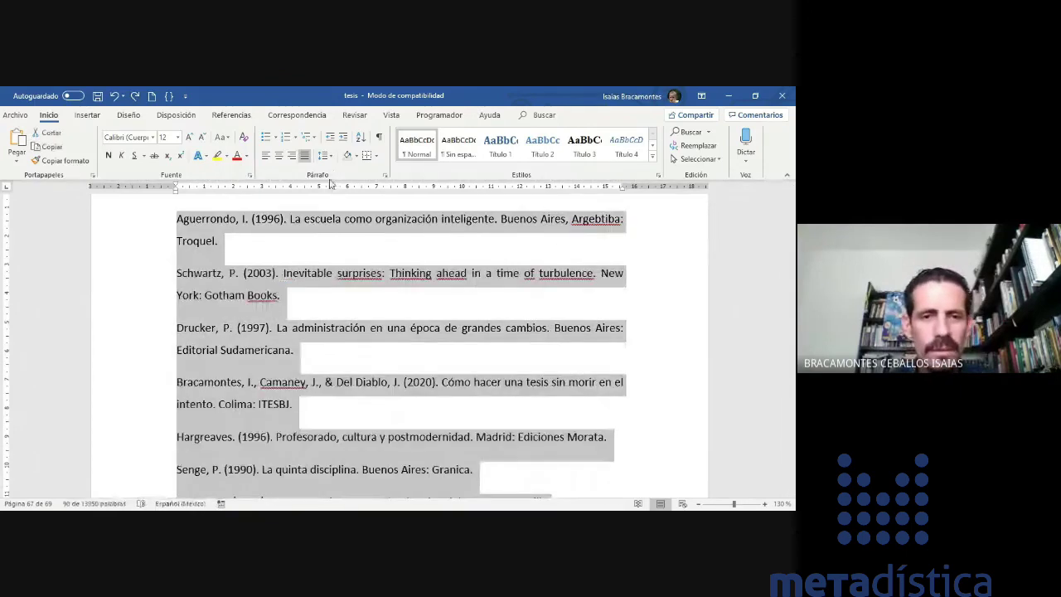
{"action": "right_click", "coordinate": [308, 217]}
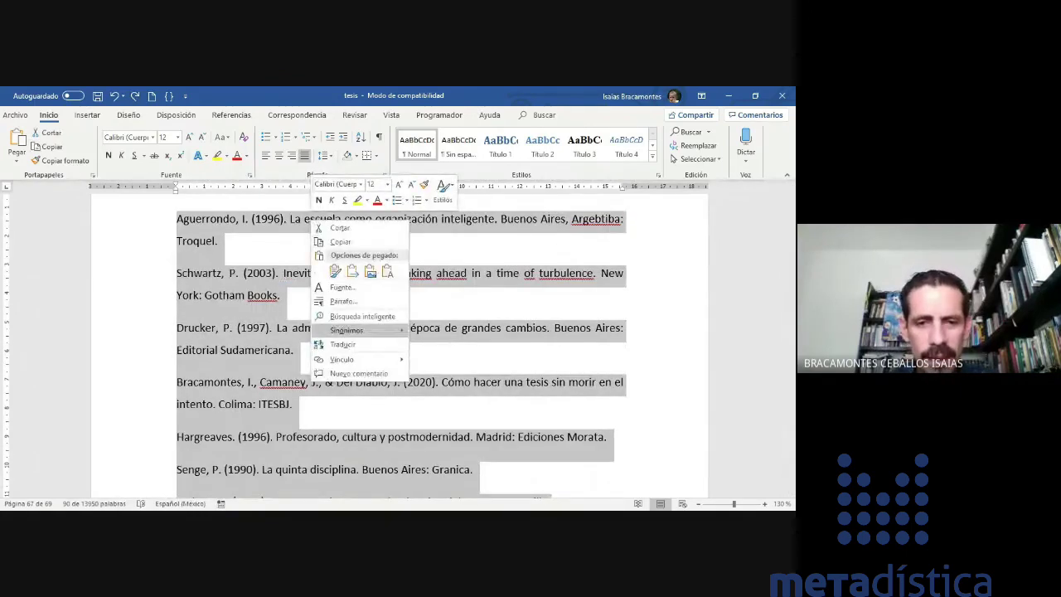
{"action": "left_click", "coordinate": [343, 301]}
{"action": "left_click", "coordinate": [507, 257]}
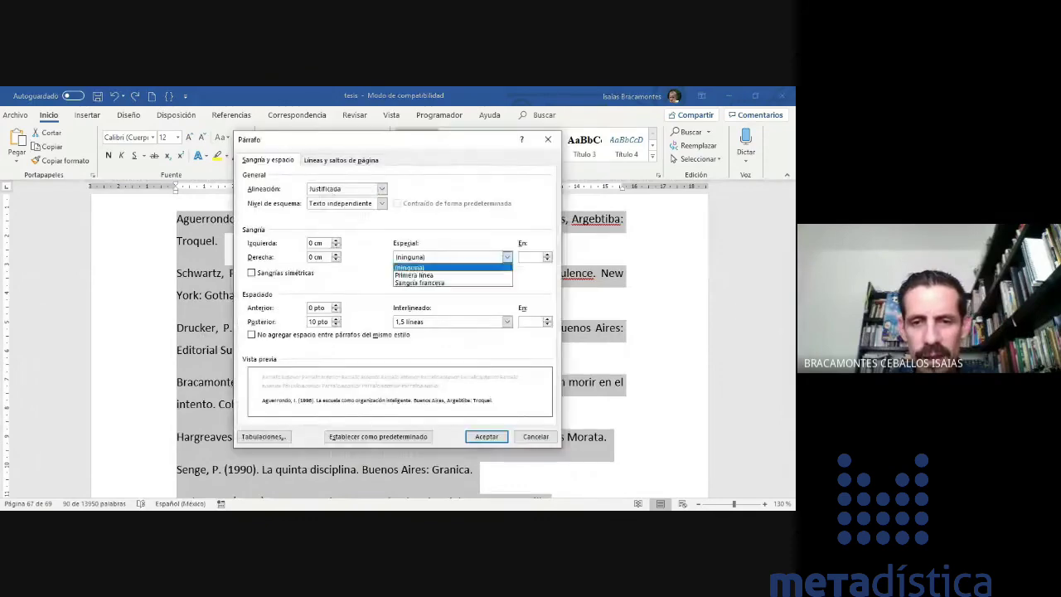
{"action": "left_click", "coordinate": [419, 283]}
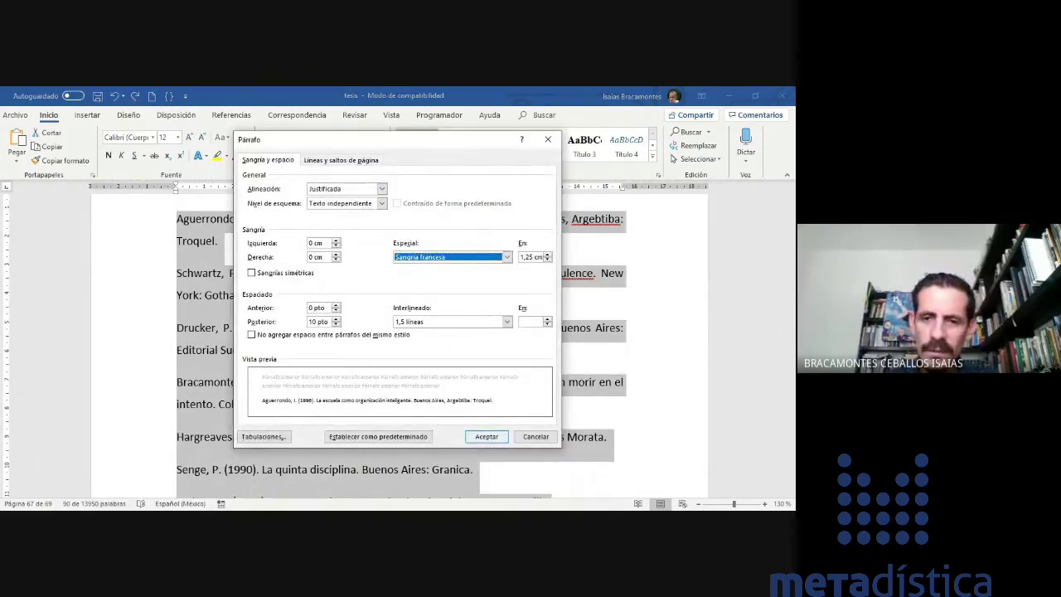
{"action": "left_click", "coordinate": [487, 437]}
{"action": "left_click", "coordinate": [395, 349]}
{"action": "scroll", "coordinate": [401, 349], "scroll_direction": "down", "scroll_amount": 3}
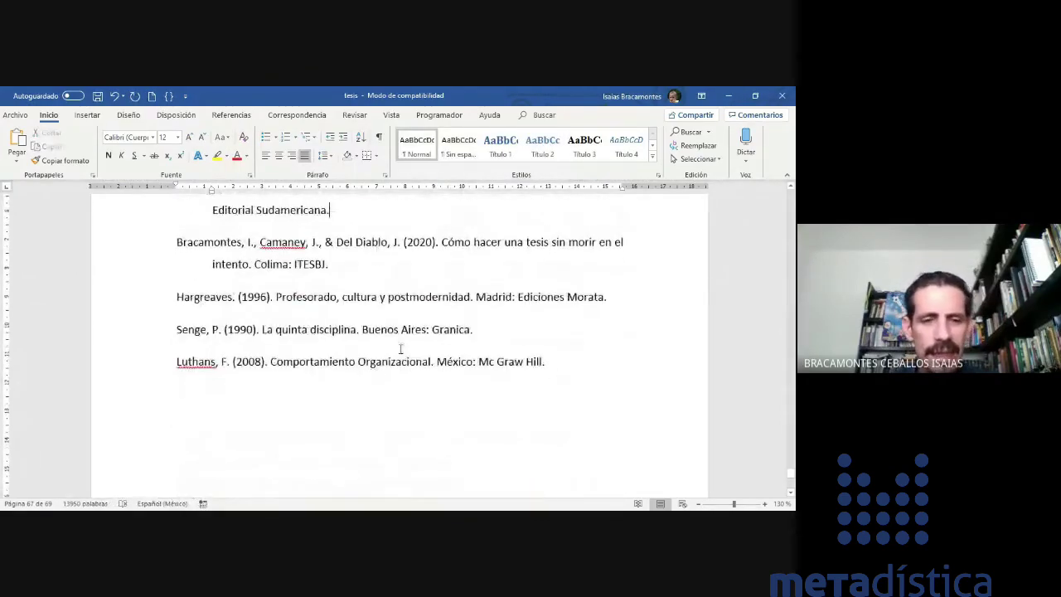
{"action": "scroll", "coordinate": [401, 350], "scroll_direction": "up", "scroll_amount": 5}
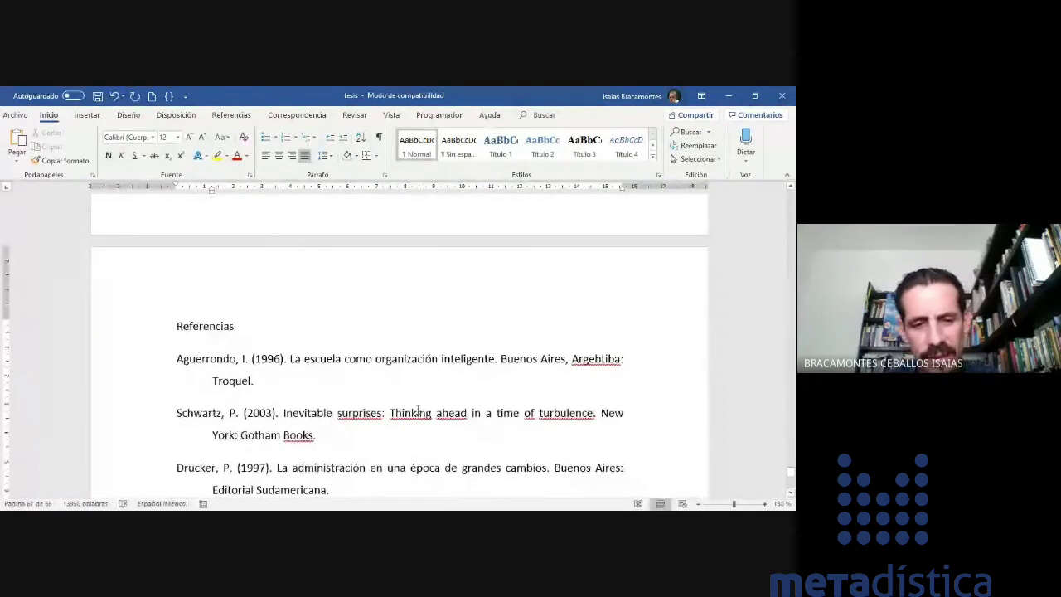
{"action": "scroll", "coordinate": [416, 401], "scroll_direction": "down", "scroll_amount": 2}
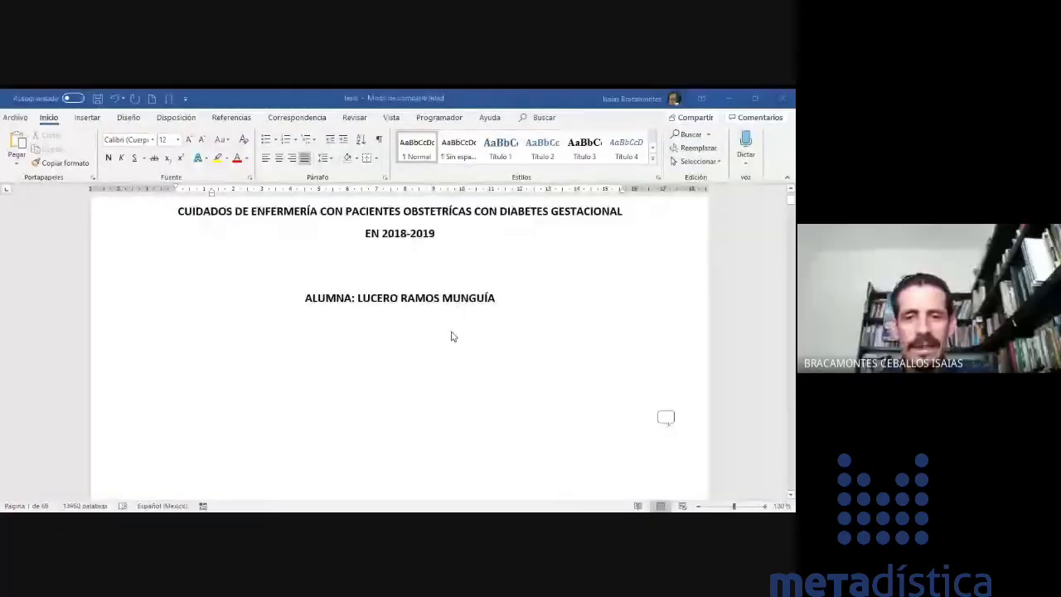
- Scroll past Dedicatoria, Agradecimientos, the contents list and Resumen to the INTRODUCCIÓN page
{"action": "scroll", "coordinate": [438, 336], "scroll_direction": "down", "scroll_amount": 5}
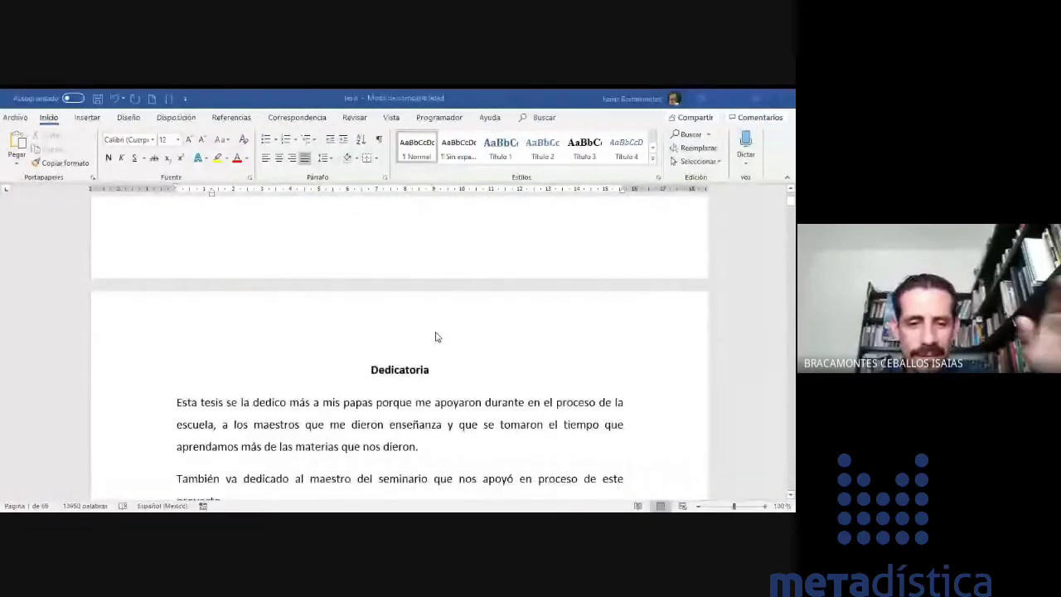
{"action": "scroll", "coordinate": [437, 336], "scroll_direction": "down", "scroll_amount": 10}
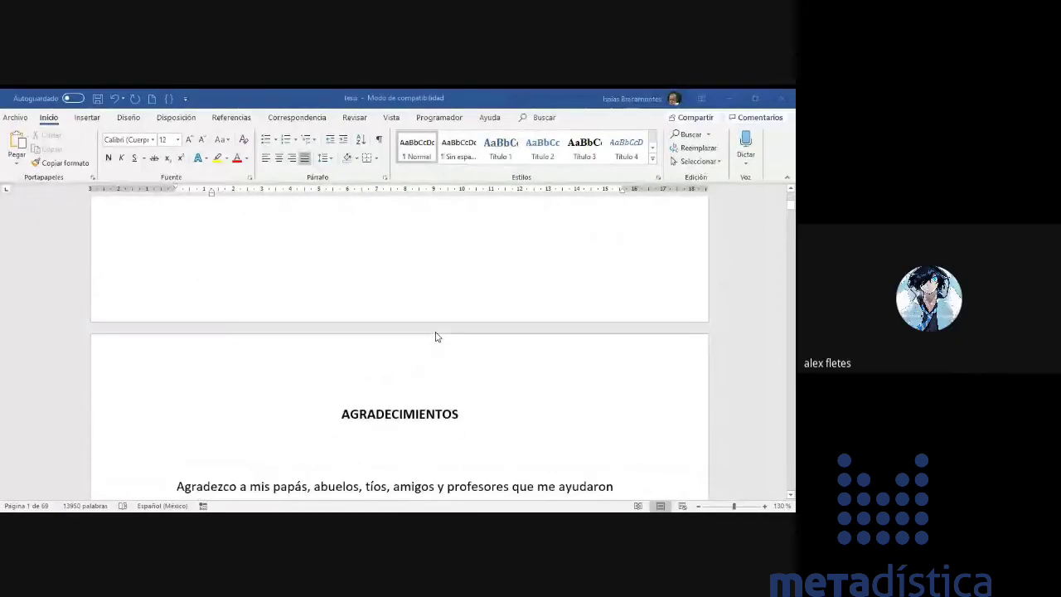
{"action": "scroll", "coordinate": [438, 337], "scroll_direction": "down", "scroll_amount": 5}
{"action": "scroll", "coordinate": [437, 337], "scroll_direction": "down", "scroll_amount": 1}
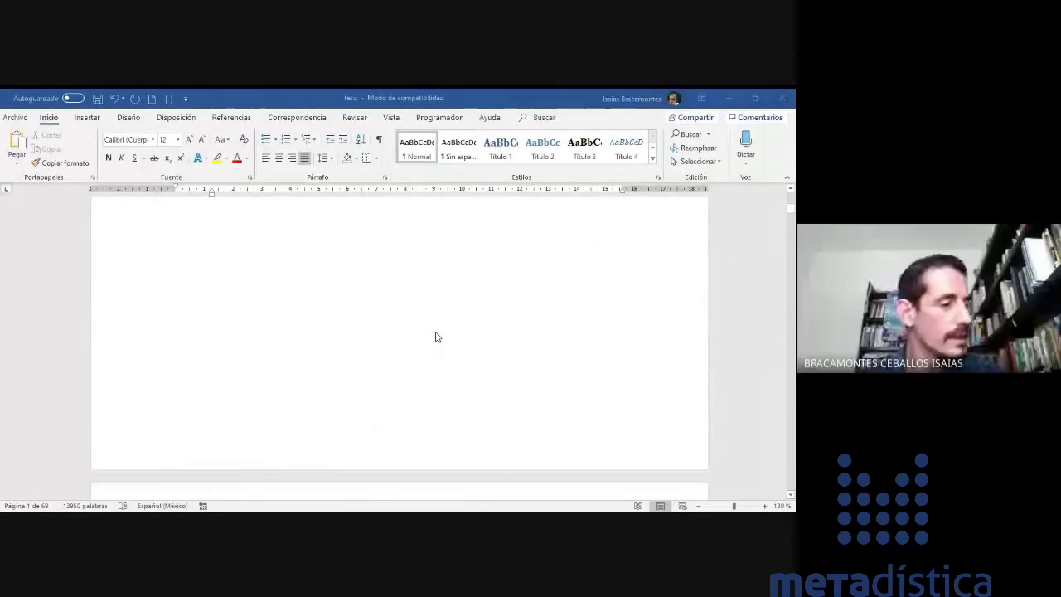
{"action": "scroll", "coordinate": [438, 337], "scroll_direction": "down", "scroll_amount": 1}
{"action": "scroll", "coordinate": [438, 337], "scroll_direction": "down", "scroll_amount": 3}
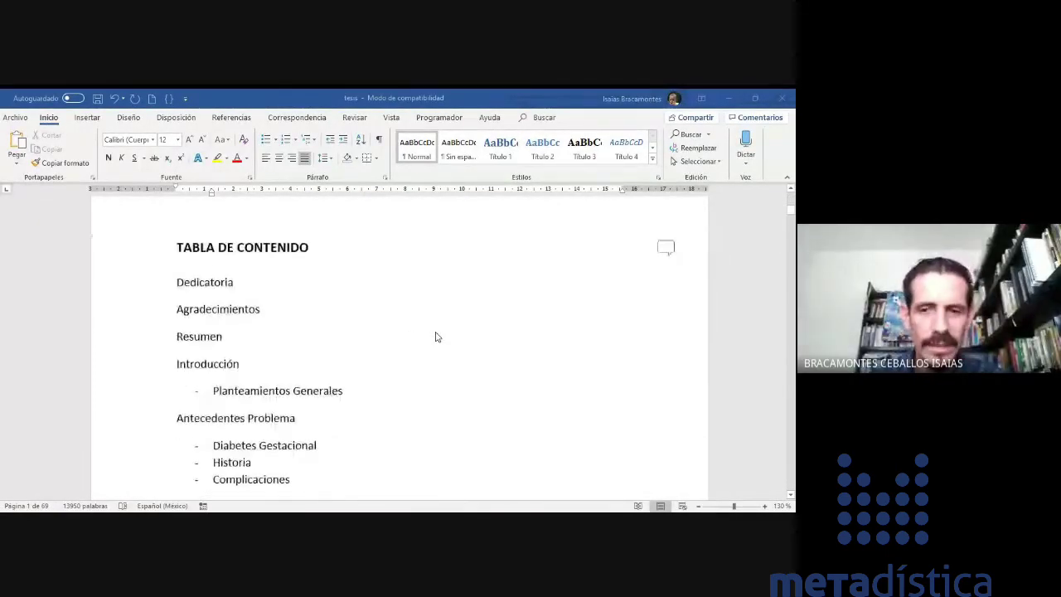
{"action": "scroll", "coordinate": [371, 286], "scroll_direction": "down", "scroll_amount": 8}
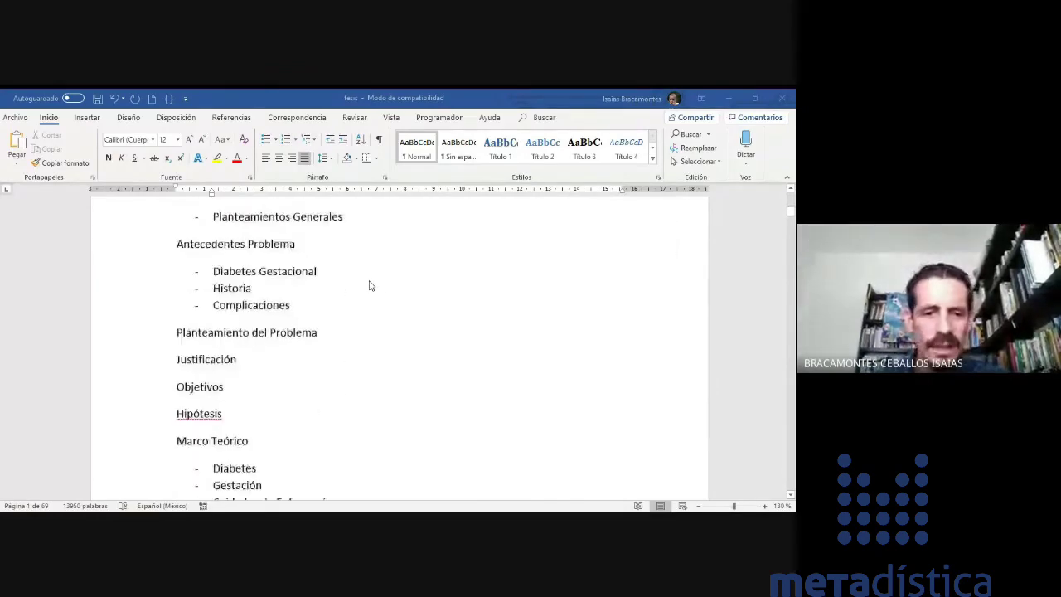
{"action": "scroll", "coordinate": [370, 285], "scroll_direction": "down", "scroll_amount": 5}
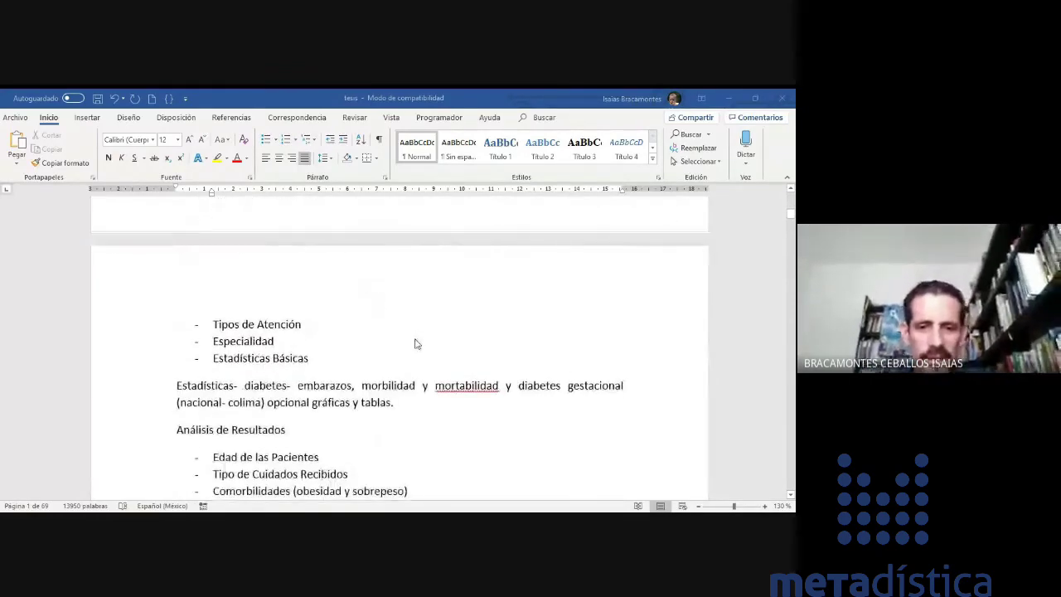
{"action": "scroll", "coordinate": [414, 344], "scroll_direction": "down", "scroll_amount": 5}
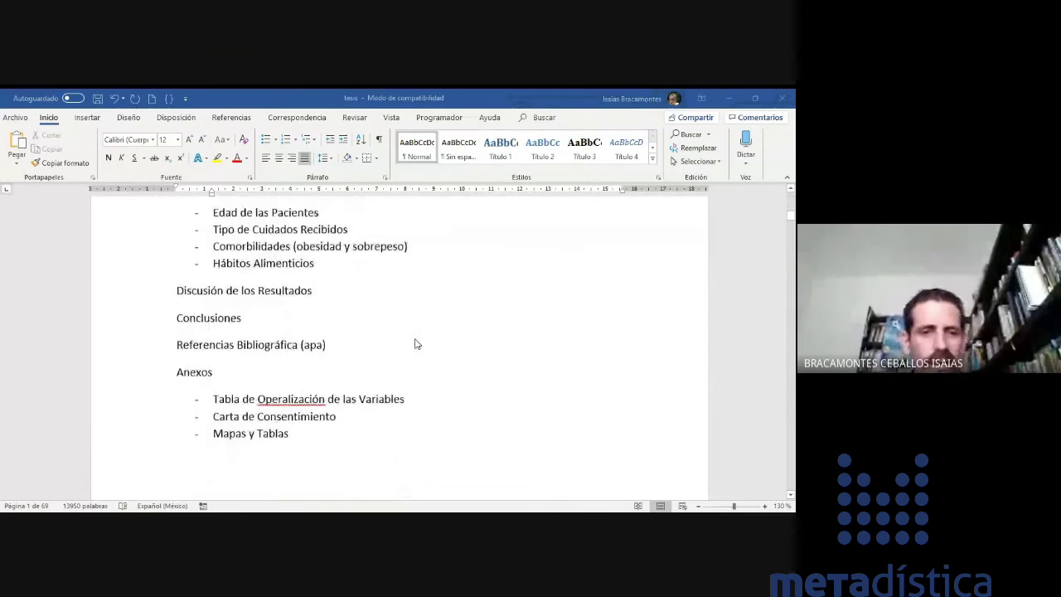
{"action": "scroll", "coordinate": [391, 304], "scroll_direction": "down", "scroll_amount": 6}
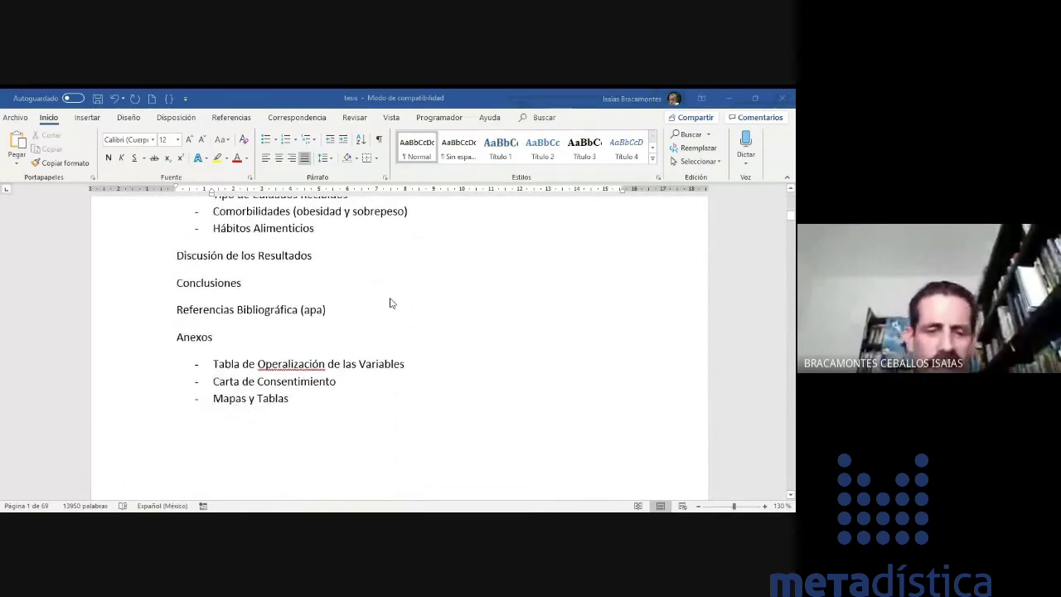
{"action": "scroll", "coordinate": [391, 303], "scroll_direction": "down", "scroll_amount": 3}
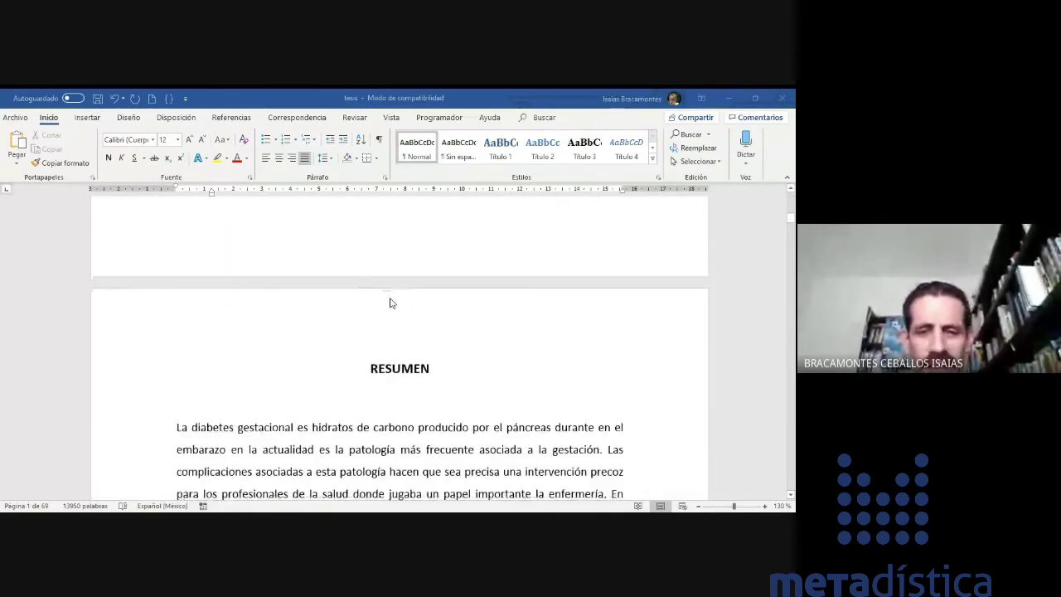
{"action": "scroll", "coordinate": [391, 303], "scroll_direction": "down", "scroll_amount": 10}
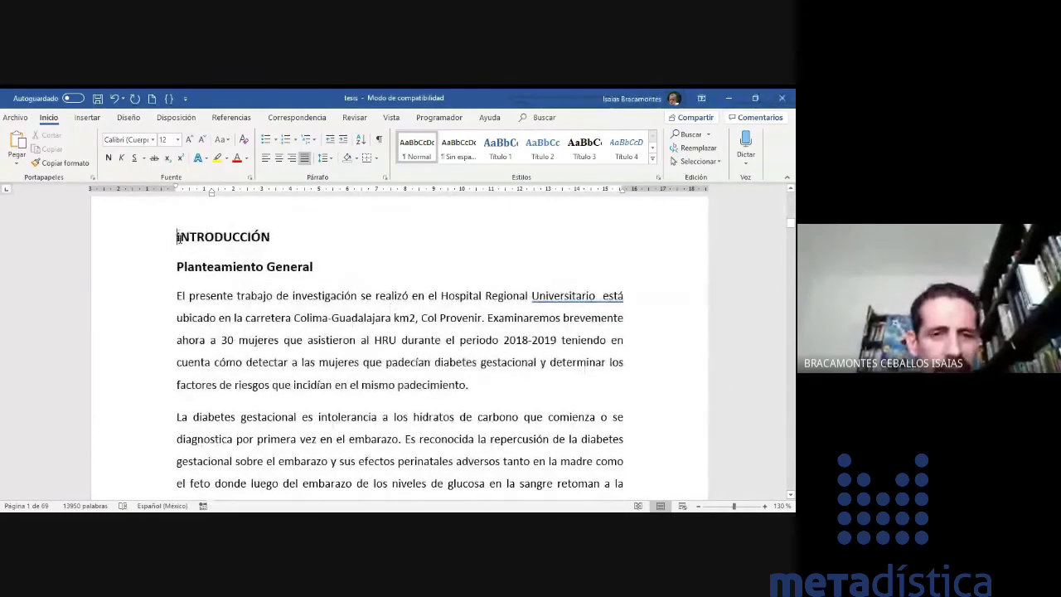
- Select the INTRODUCCIÓN heading and show the Agregar texto Nivel 1–3 list on the Referencias tab
{"action": "left_click_drag", "start_coordinate": [177, 238], "coordinate": [282, 242]}
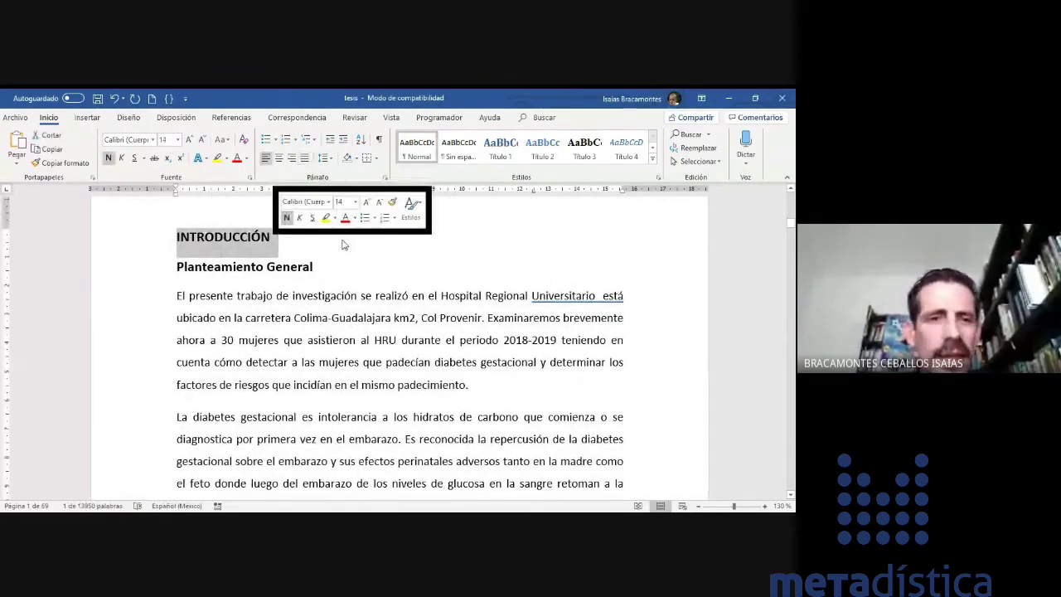
{"action": "left_click", "coordinate": [231, 118]}
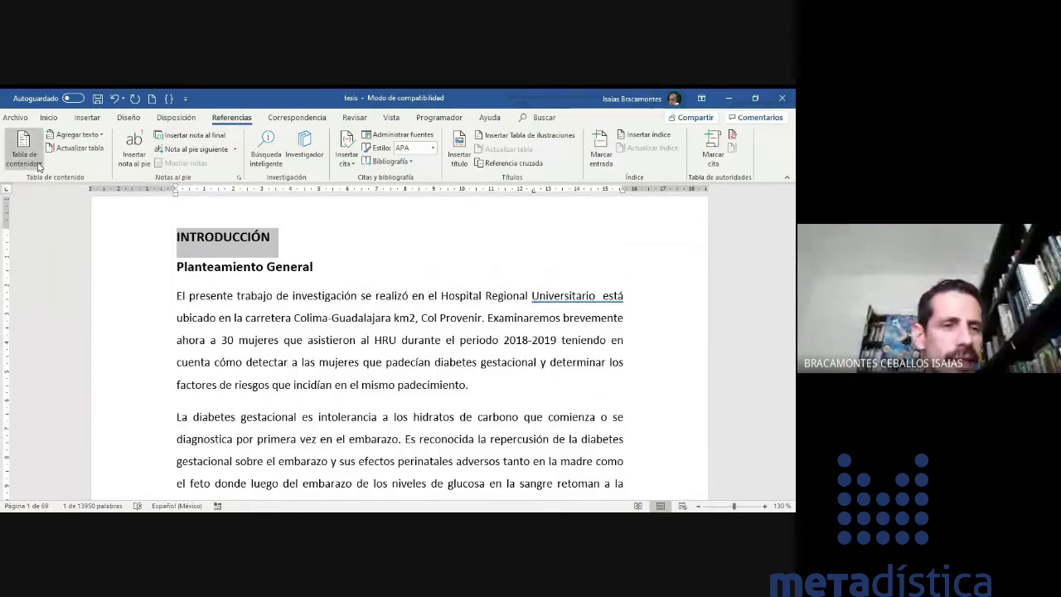
{"action": "left_click", "coordinate": [37, 166]}
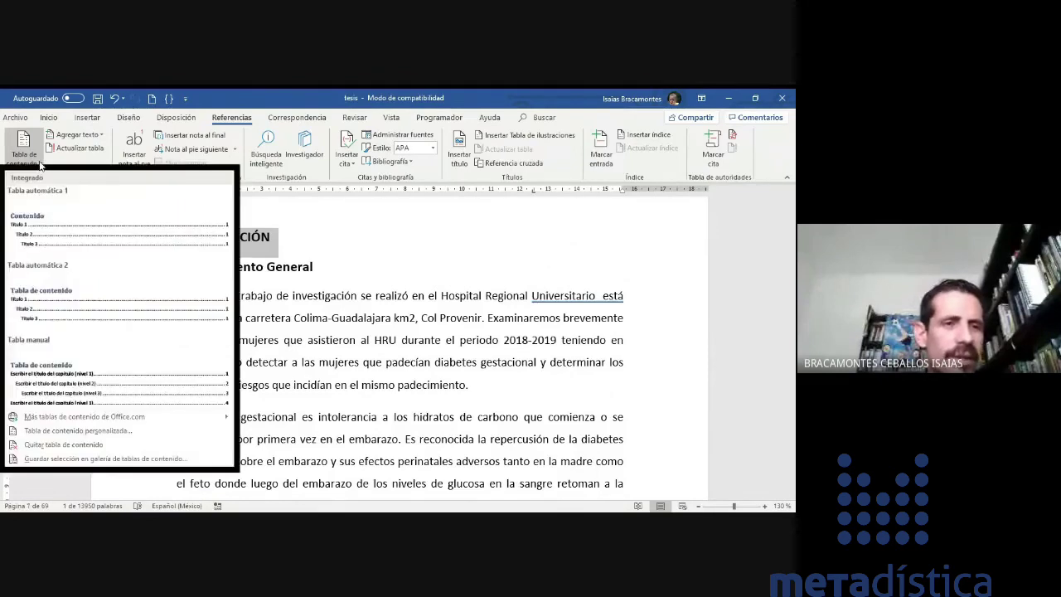
{"action": "left_click", "coordinate": [91, 168]}
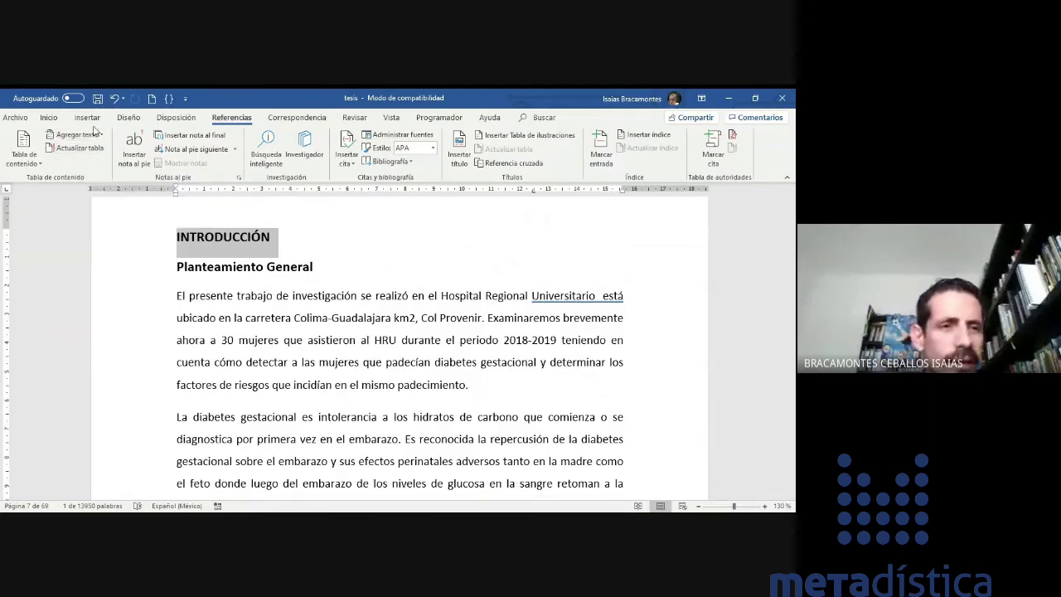
{"action": "left_click", "coordinate": [96, 138]}
{"action": "left_click_drag", "start_coordinate": [181, 238], "coordinate": [280, 238]}
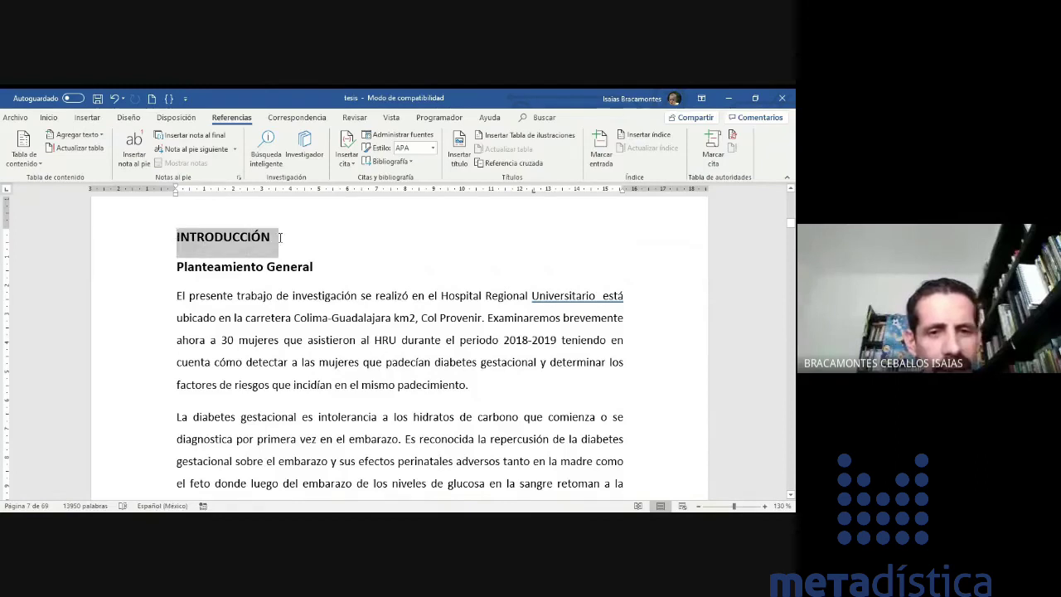
{"action": "left_click", "coordinate": [97, 138]}
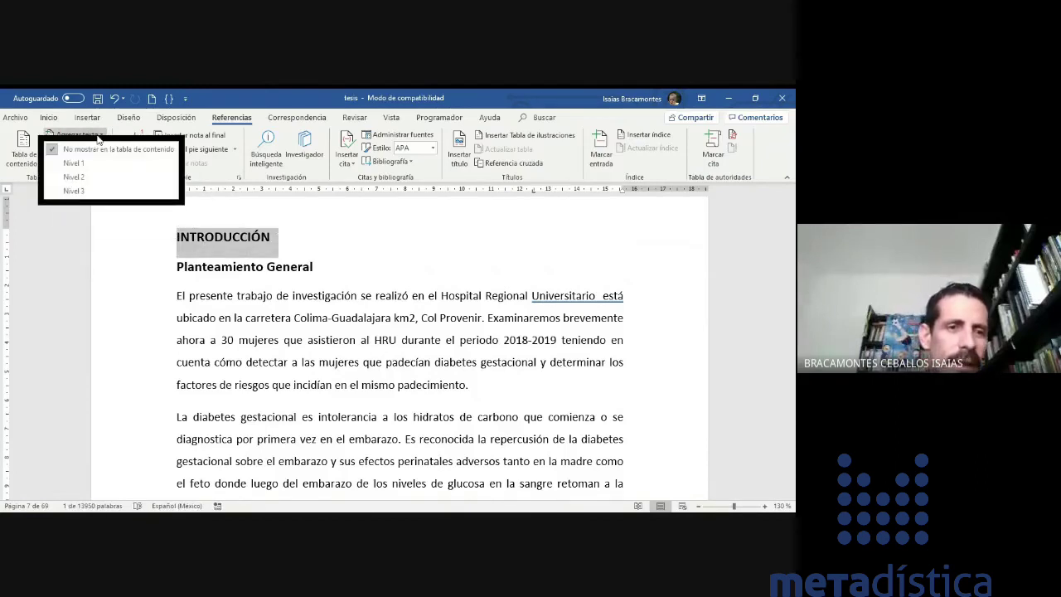
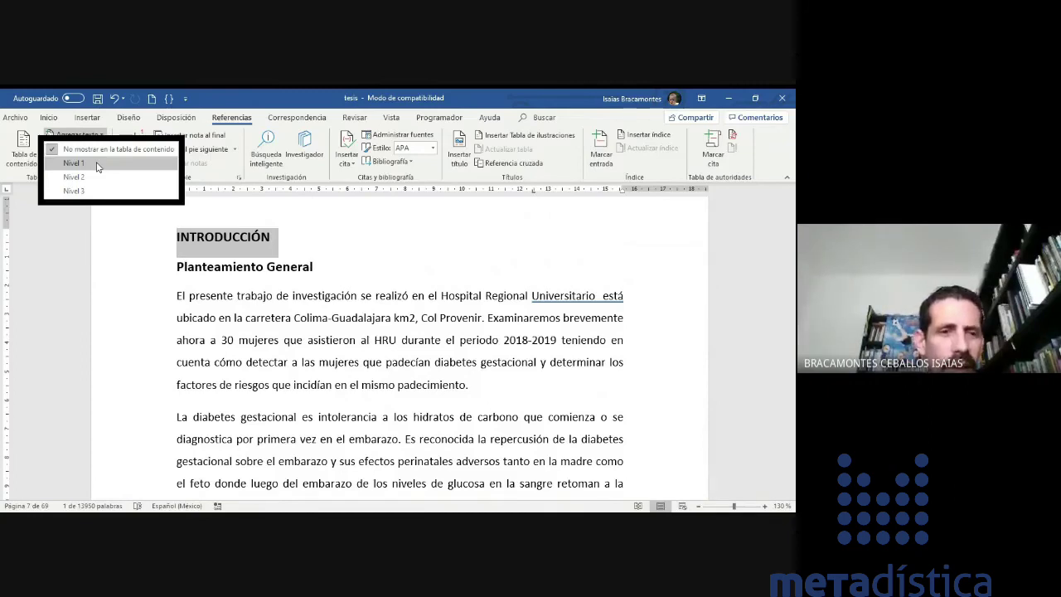
- Mark INTRODUCCIÓN as a Nivel 1 contents entry and Planteamiento General as Nivel 2
{"action": "left_click", "coordinate": [97, 166]}
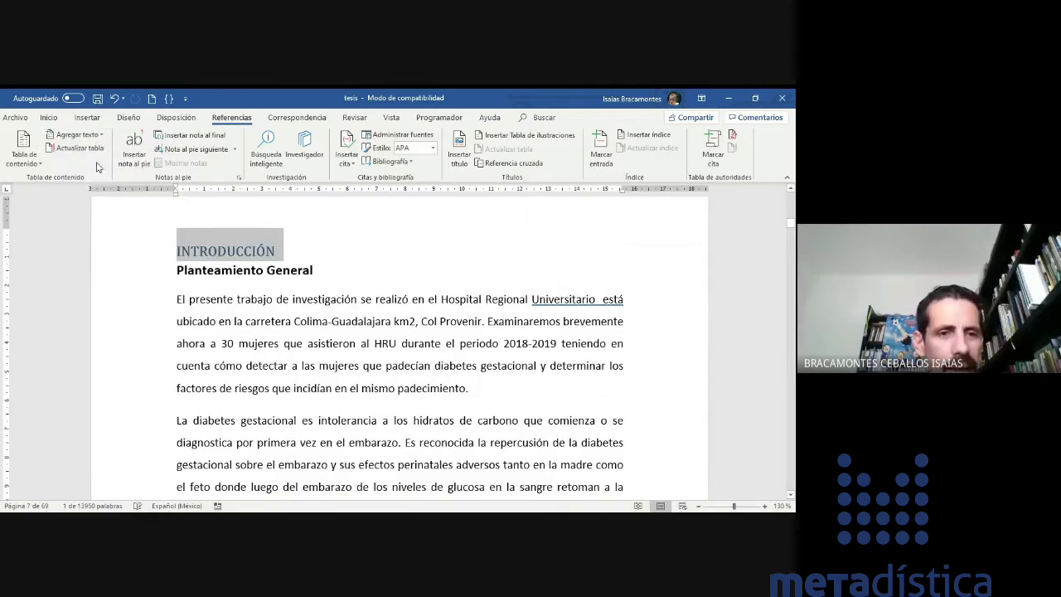
{"action": "left_click", "coordinate": [244, 270]}
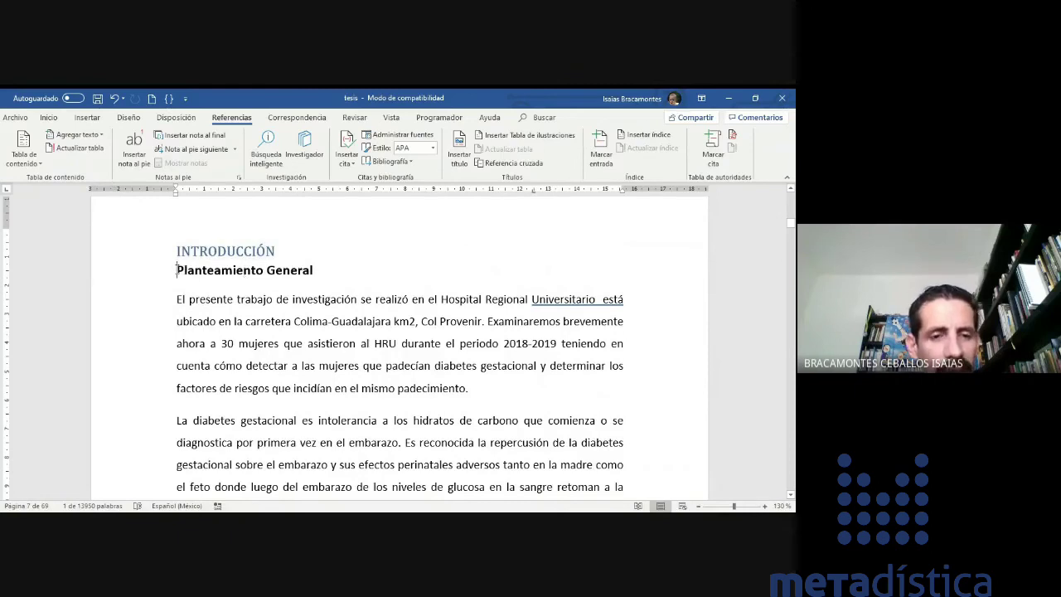
{"action": "left_click_drag", "start_coordinate": [175, 271], "coordinate": [314, 273]}
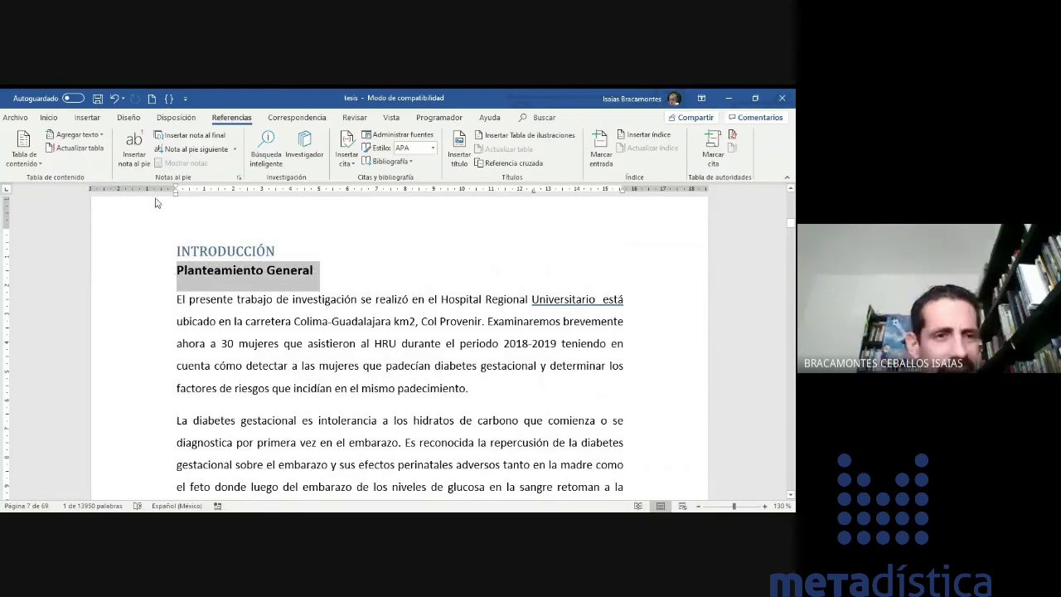
{"action": "left_click", "coordinate": [98, 135]}
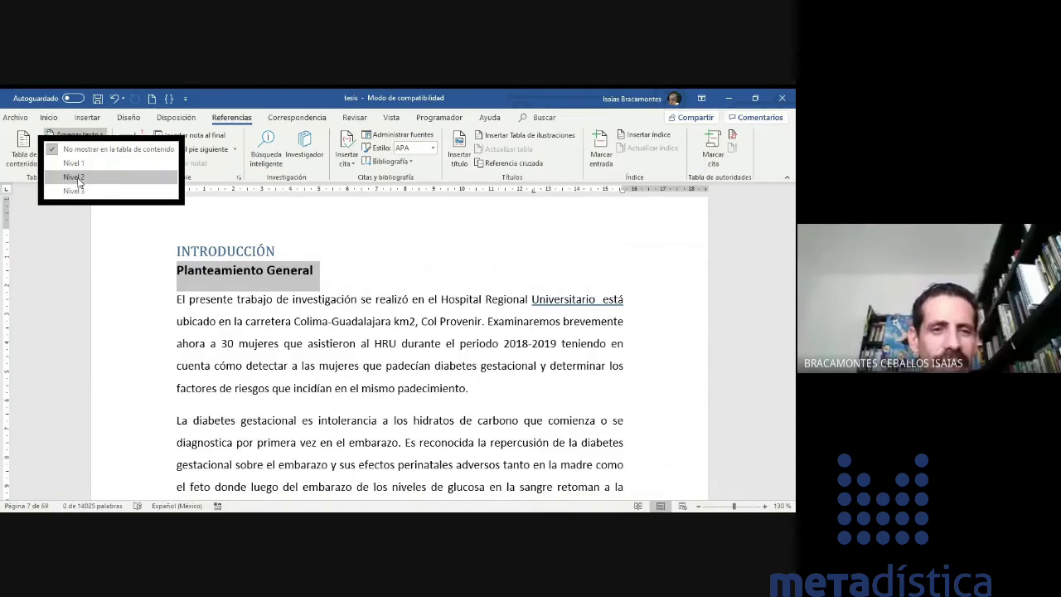
{"action": "left_click", "coordinate": [79, 178]}
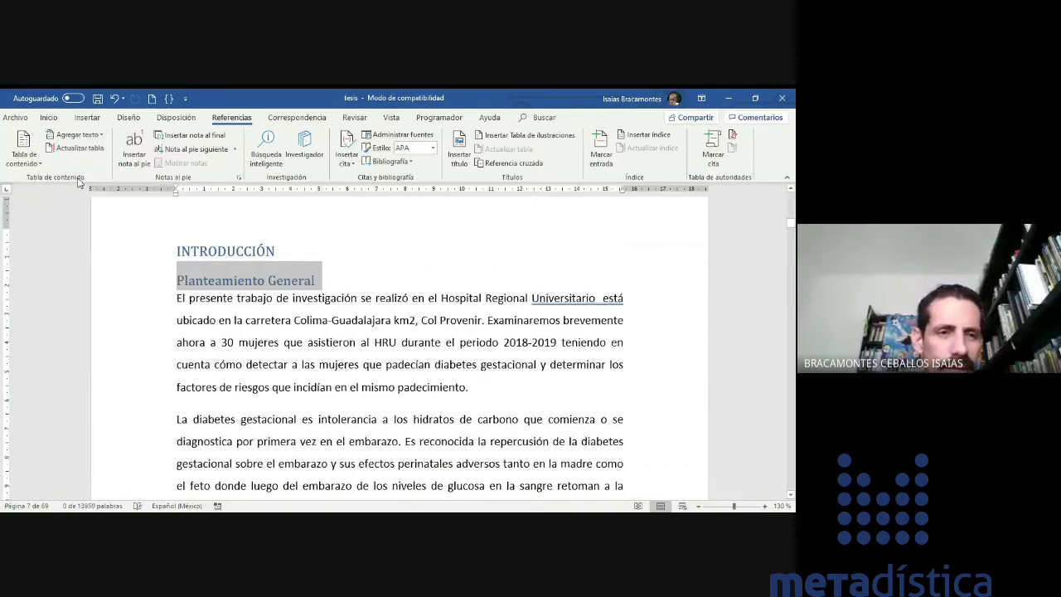
{"action": "left_click", "coordinate": [320, 290]}
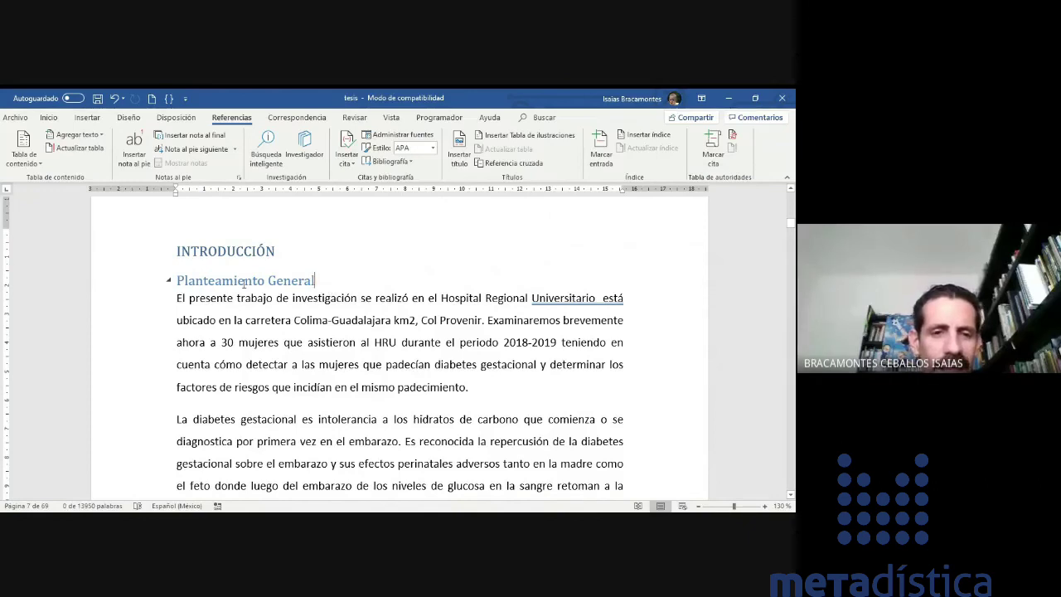
{"action": "scroll", "coordinate": [244, 283], "scroll_direction": "down", "scroll_amount": 1}
{"action": "scroll", "coordinate": [248, 279], "scroll_direction": "up", "scroll_amount": 1}
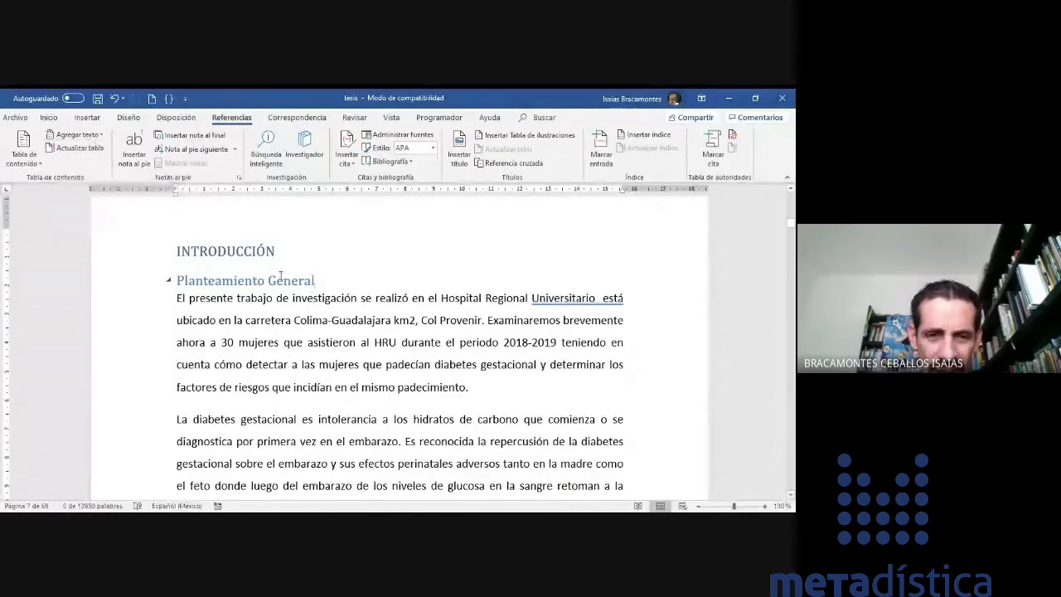
- Format the INTRODUCCIÓN and Planteamiento General headings as bold, black, 12-point text
{"action": "left_click_drag", "start_coordinate": [327, 279], "coordinate": [155, 251]}
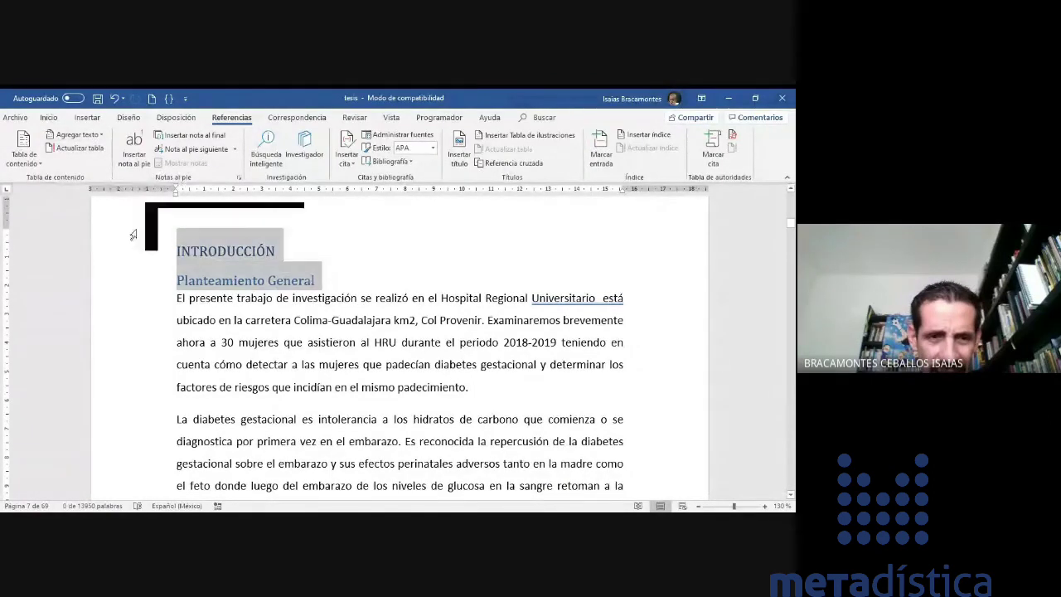
{"action": "left_click", "coordinate": [48, 117]}
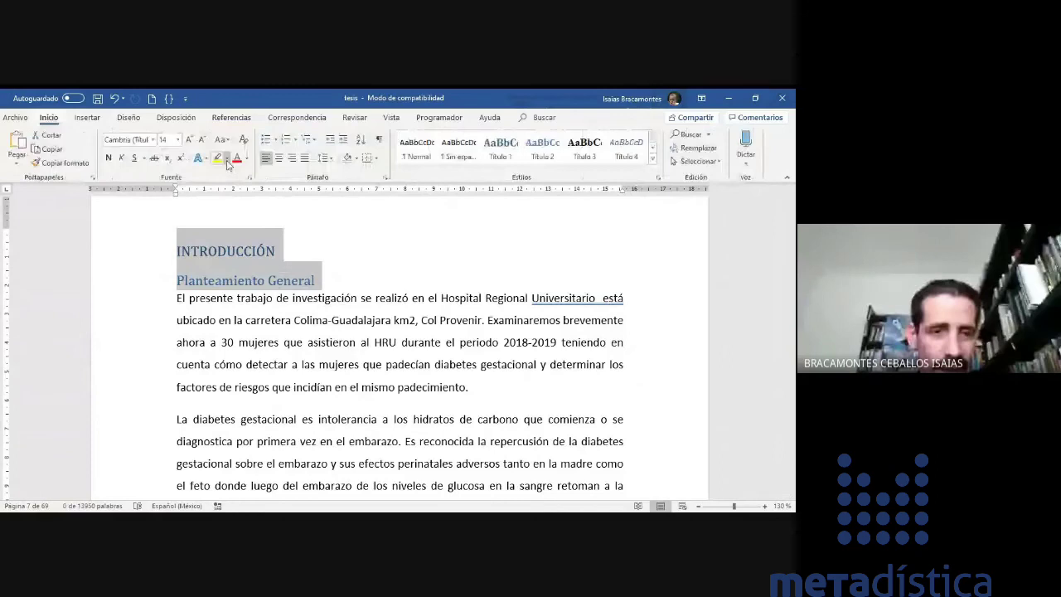
{"action": "left_click", "coordinate": [109, 157]}
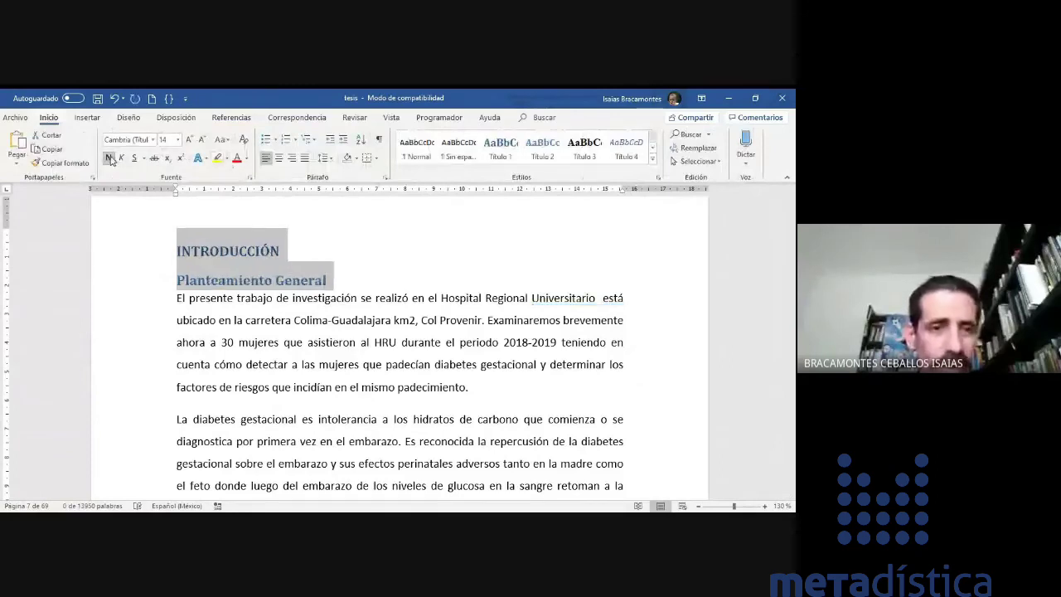
{"action": "left_click", "coordinate": [246, 159]}
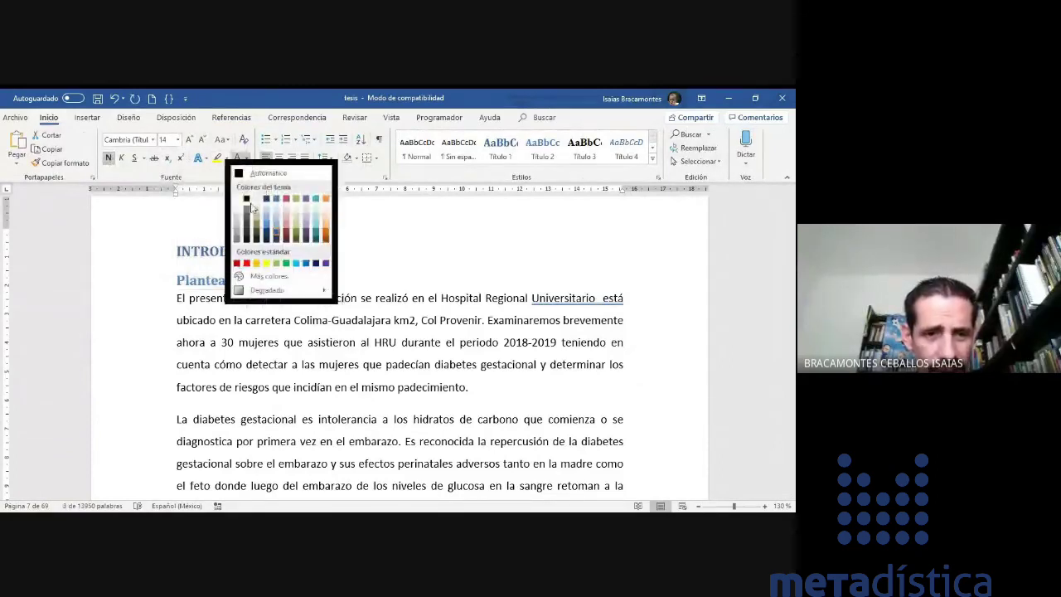
{"action": "left_click", "coordinate": [247, 199]}
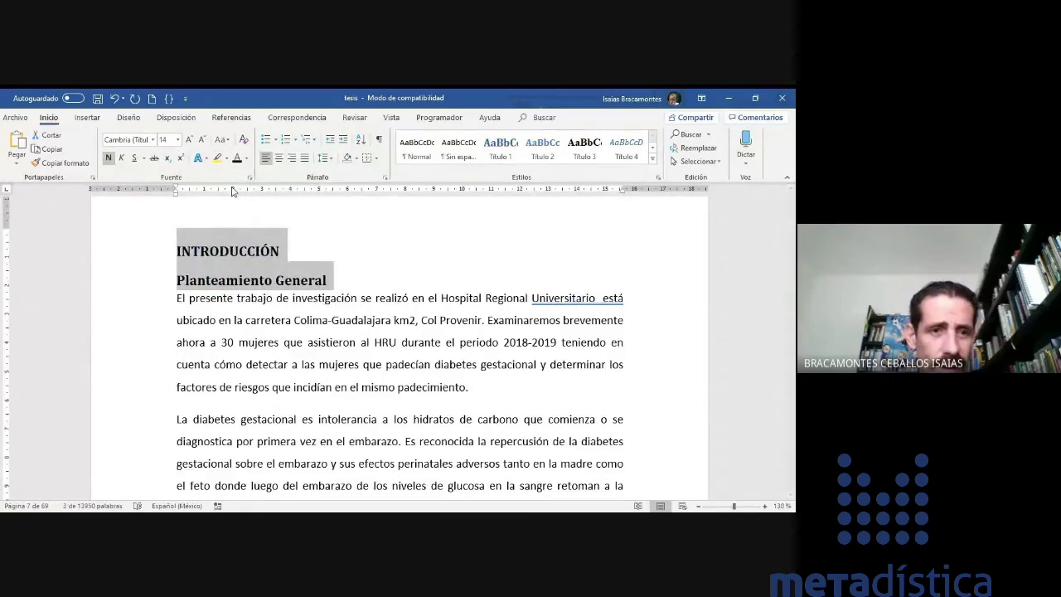
{"action": "left_click", "coordinate": [178, 140]}
{"action": "left_click", "coordinate": [167, 201]}
{"action": "left_click", "coordinate": [400, 250]}
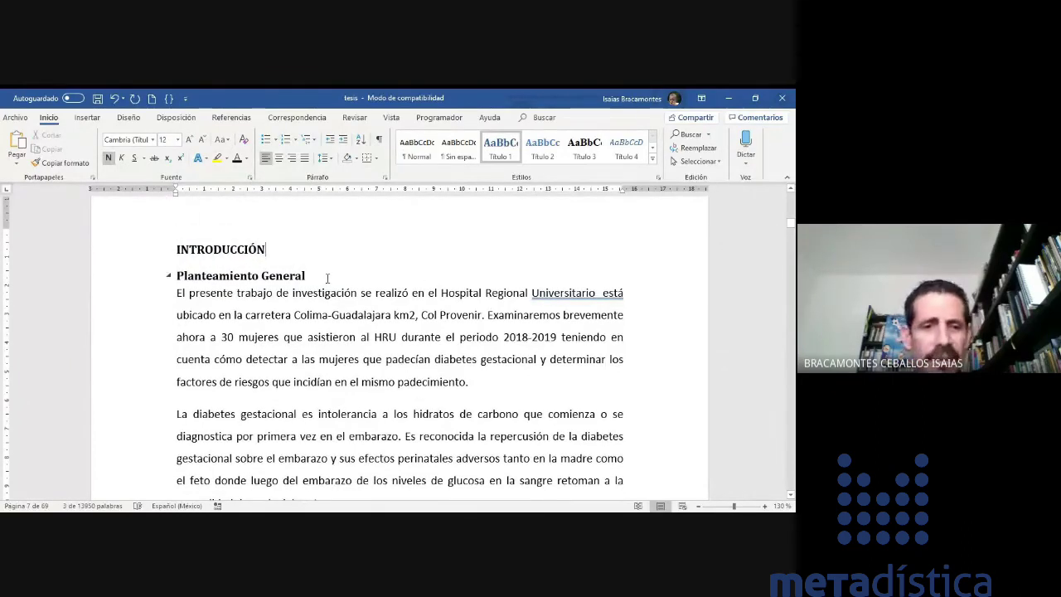
{"action": "left_click", "coordinate": [248, 275]}
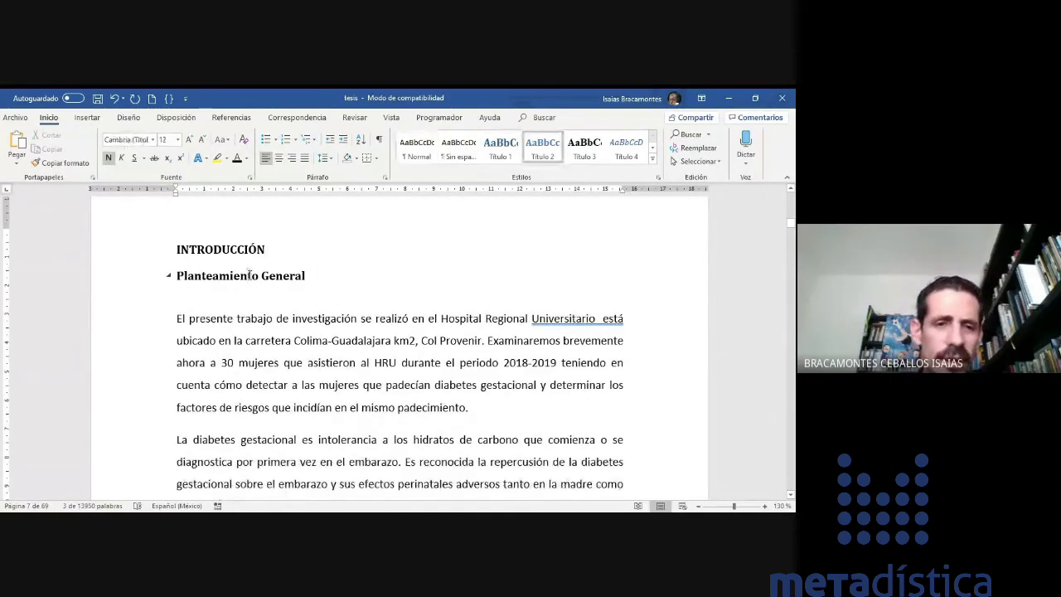
- Add the Antecedentes del Problema heading to the table of contents as a Nivel 2 entry
{"action": "scroll", "coordinate": [249, 275], "scroll_direction": "down", "scroll_amount": 1}
{"action": "scroll", "coordinate": [249, 273], "scroll_direction": "up", "scroll_amount": 1}
{"action": "left_click_drag", "start_coordinate": [178, 249], "coordinate": [286, 274]}
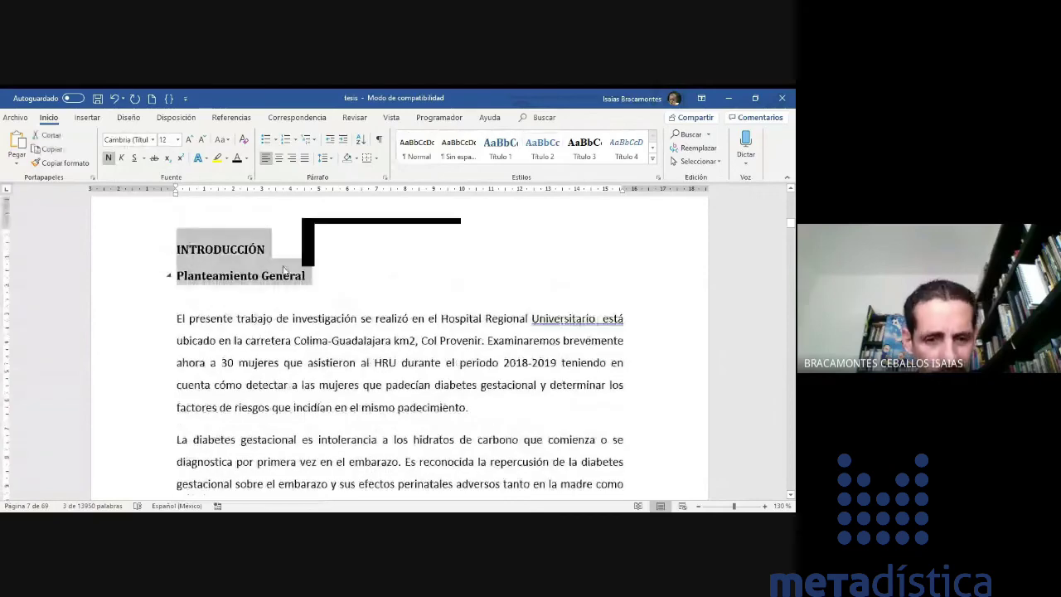
{"action": "scroll", "coordinate": [247, 285], "scroll_direction": "down", "scroll_amount": 2}
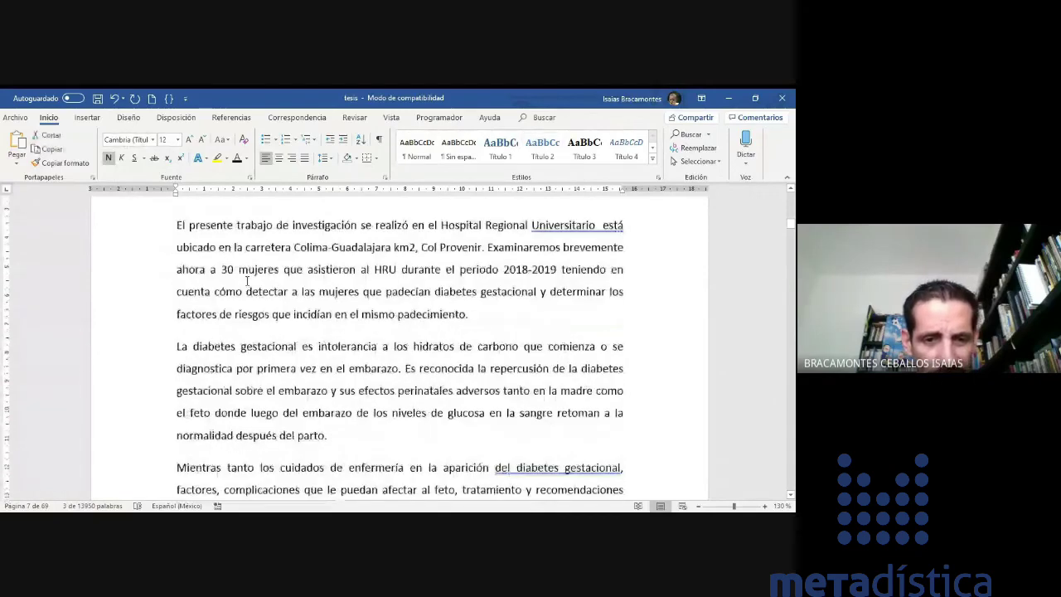
{"action": "scroll", "coordinate": [246, 282], "scroll_direction": "down", "scroll_amount": 5}
{"action": "scroll", "coordinate": [246, 285], "scroll_direction": "down", "scroll_amount": 5}
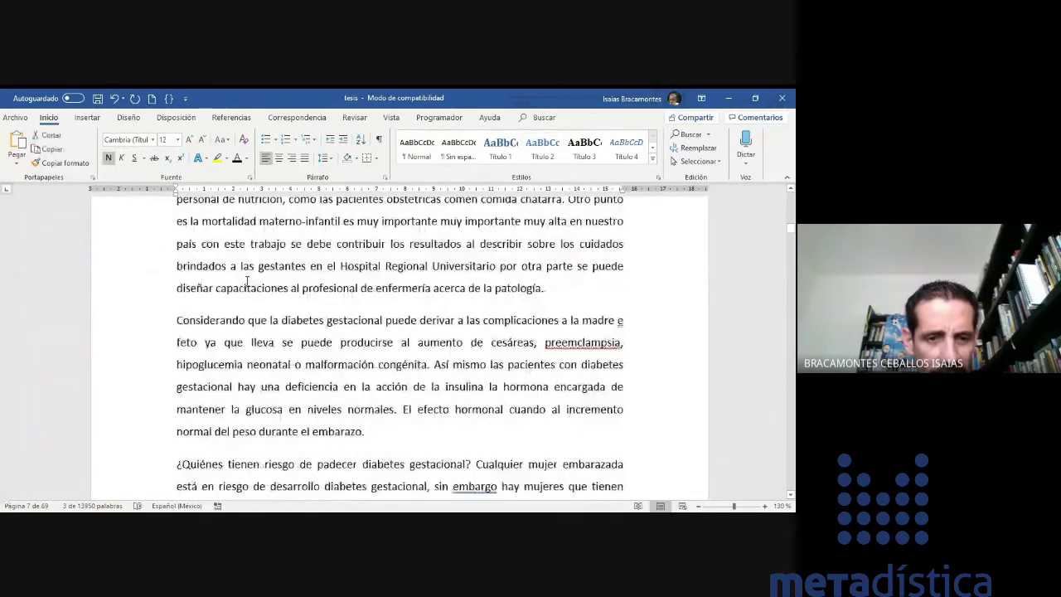
{"action": "scroll", "coordinate": [247, 284], "scroll_direction": "down", "scroll_amount": 15}
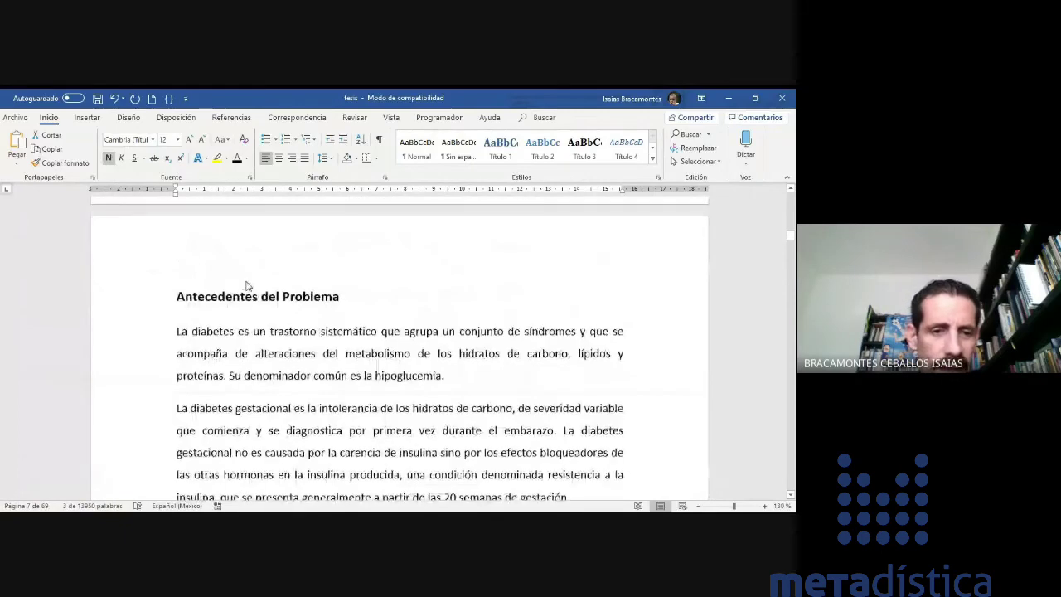
{"action": "left_click_drag", "start_coordinate": [176, 297], "coordinate": [348, 298]}
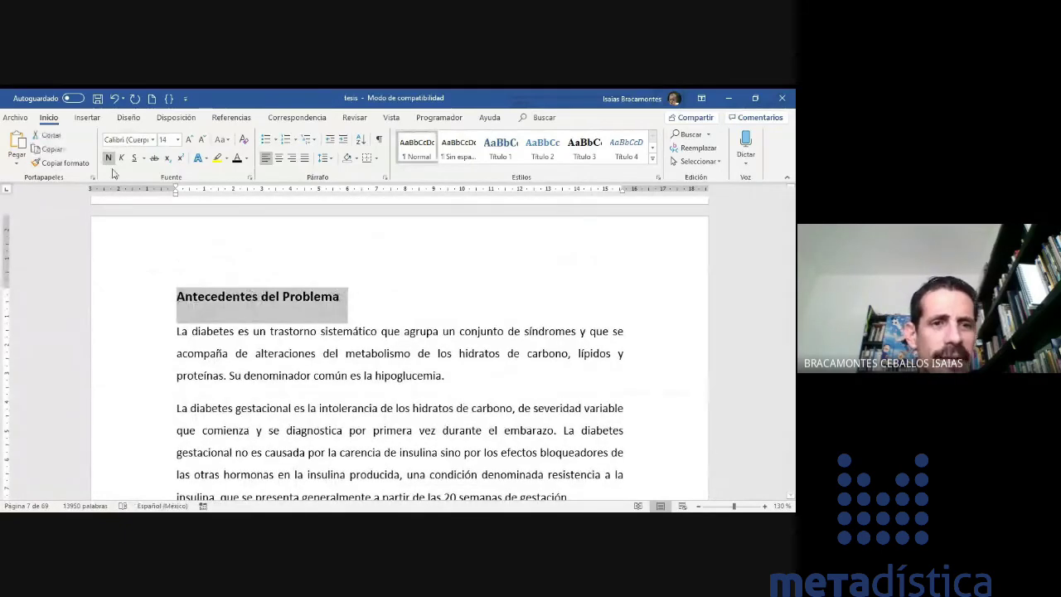
{"action": "left_click", "coordinate": [231, 117]}
{"action": "left_click", "coordinate": [79, 136]}
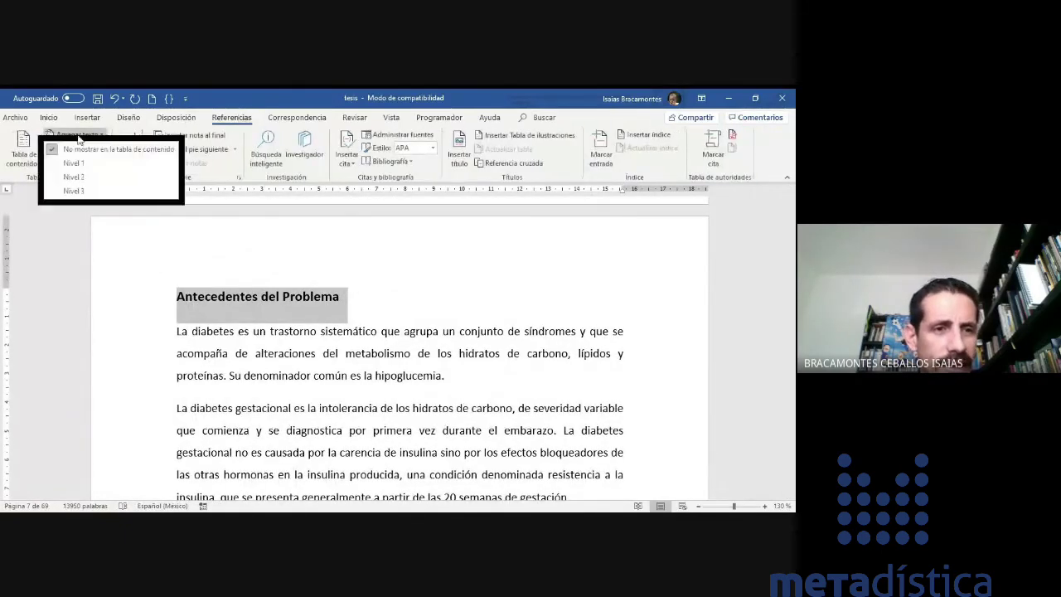
{"action": "left_click", "coordinate": [79, 178]}
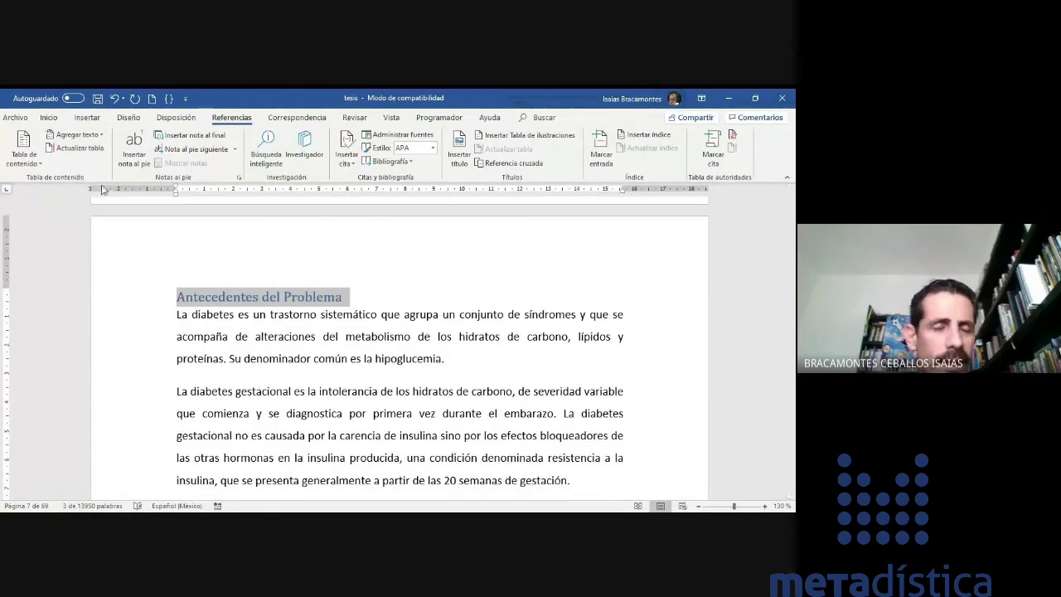
{"action": "left_click", "coordinate": [270, 325]}
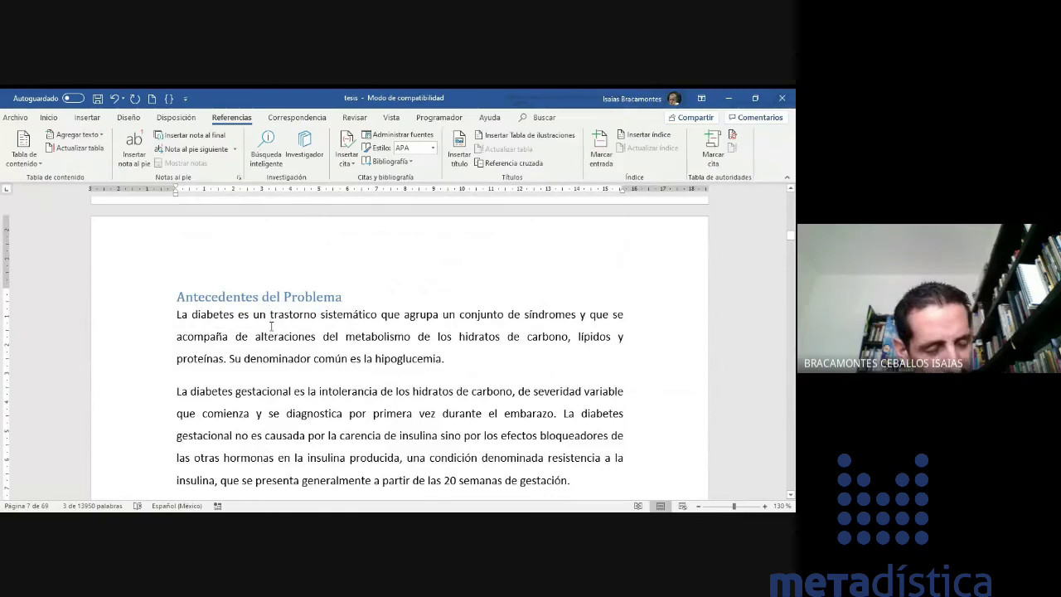
{"action": "left_click", "coordinate": [270, 297]}
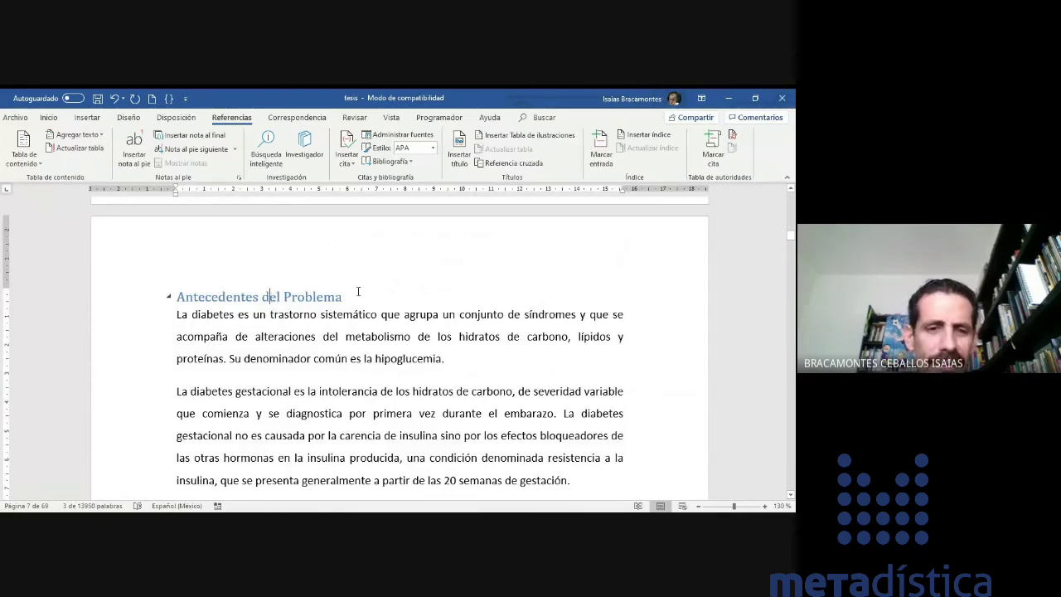
{"action": "left_click_drag", "start_coordinate": [356, 297], "coordinate": [176, 297]}
{"action": "left_click", "coordinate": [243, 358]}
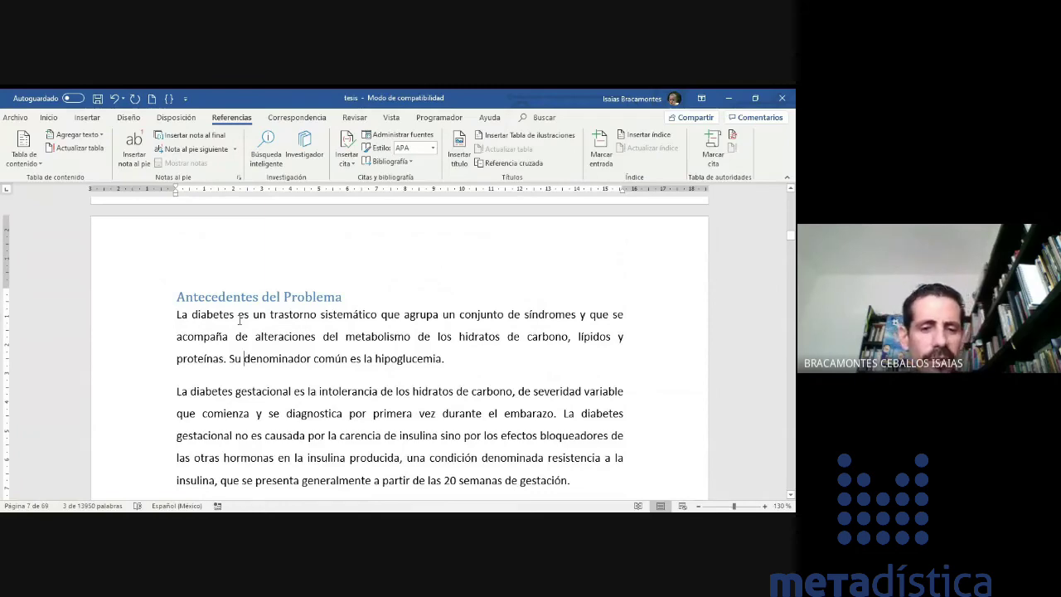
- Make Planteamiento del Problema a Nivel 2 table of contents entry
{"action": "scroll", "coordinate": [240, 320], "scroll_direction": "down", "scroll_amount": 15}
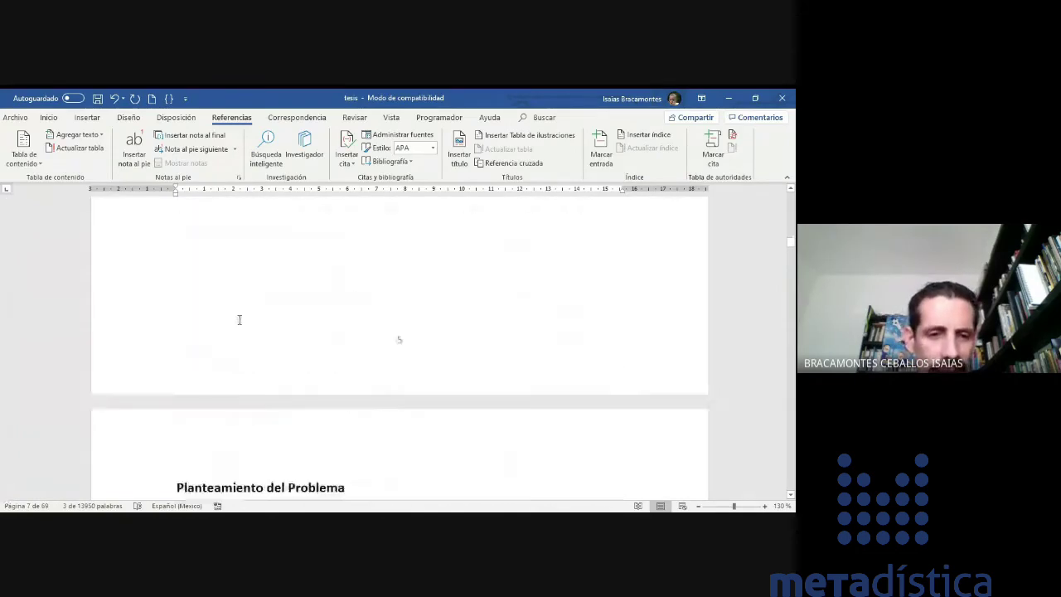
{"action": "scroll", "coordinate": [240, 320], "scroll_direction": "down", "scroll_amount": 1}
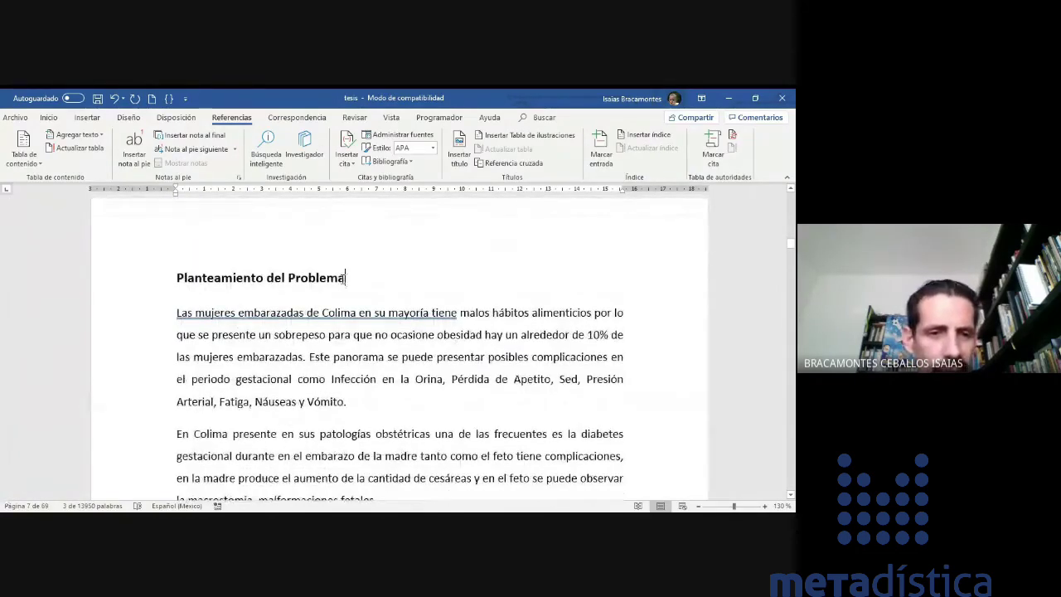
{"action": "left_click_drag", "start_coordinate": [352, 278], "coordinate": [172, 279]}
{"action": "left_click", "coordinate": [76, 135]}
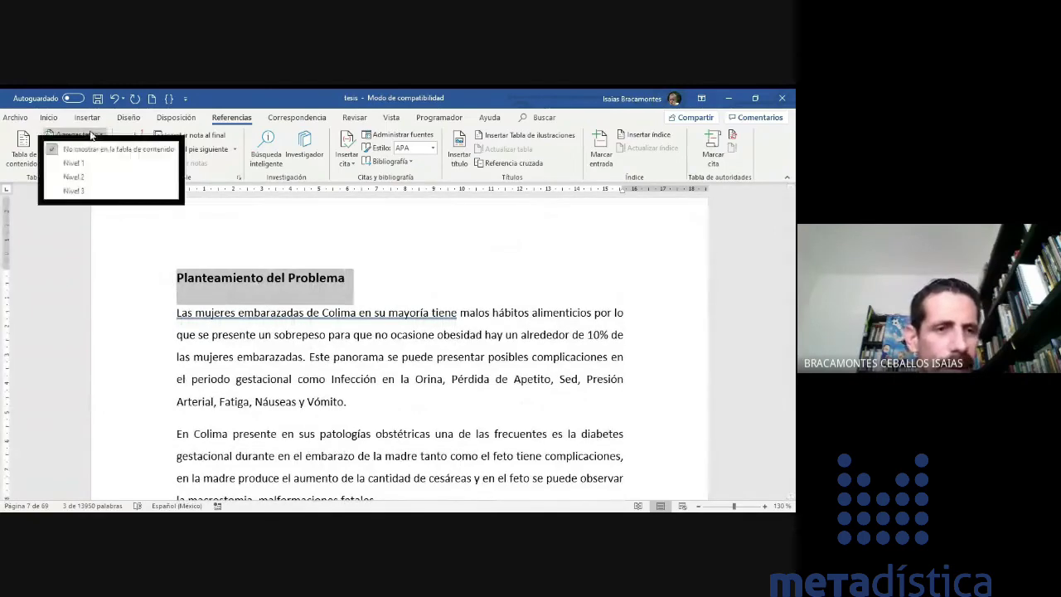
{"action": "left_click", "coordinate": [82, 180]}
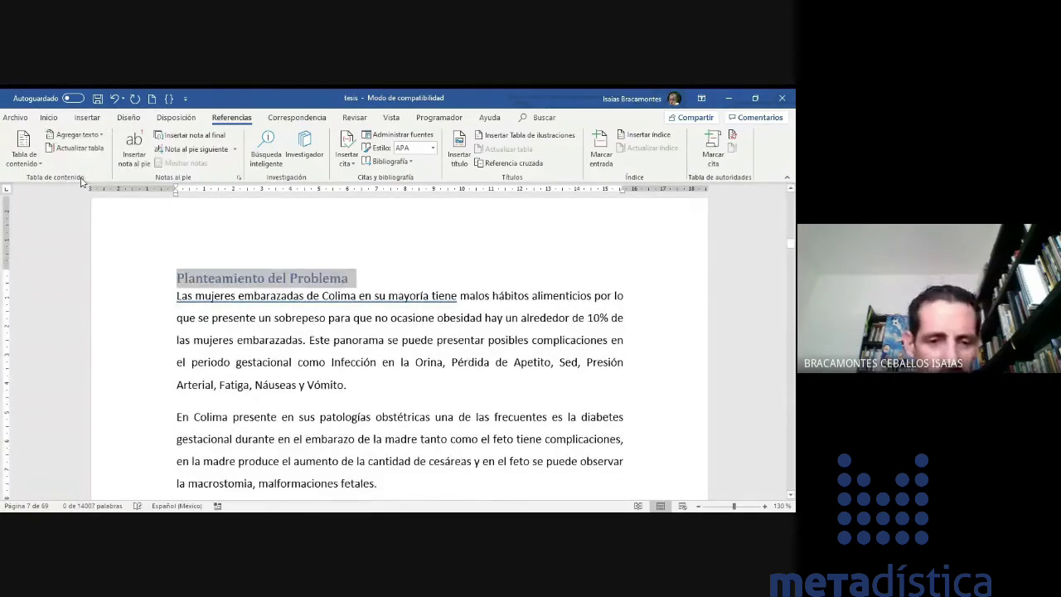
{"action": "scroll", "coordinate": [318, 367], "scroll_direction": "down", "scroll_amount": 5}
{"action": "scroll", "coordinate": [316, 362], "scroll_direction": "up", "scroll_amount": 5}
- Add Justificación and Objetivos as Nivel 2 contents entries
{"action": "left_click_drag", "start_coordinate": [266, 313], "coordinate": [161, 315]}
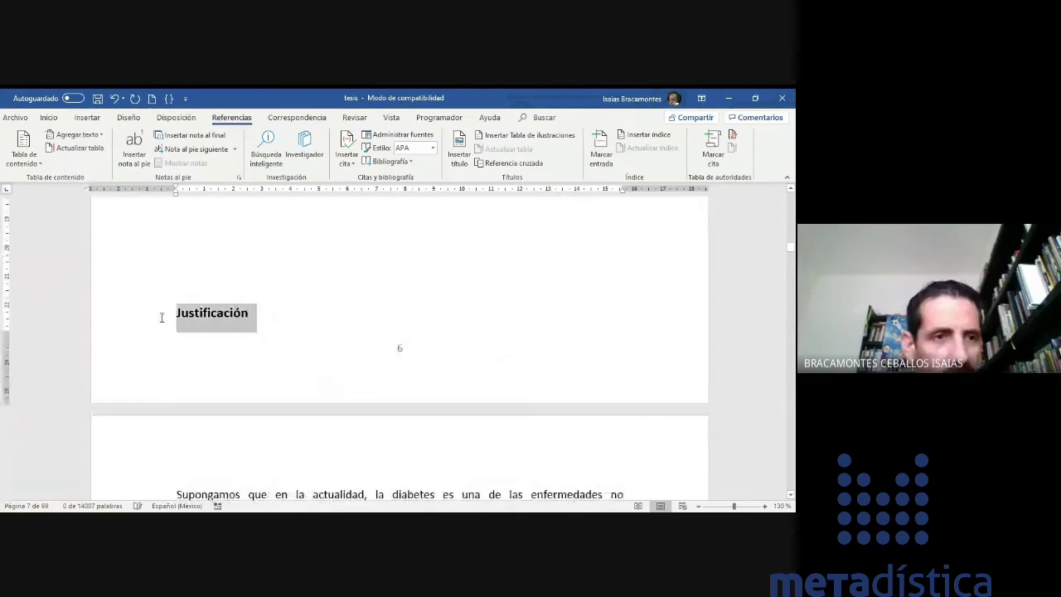
{"action": "left_click", "coordinate": [79, 135]}
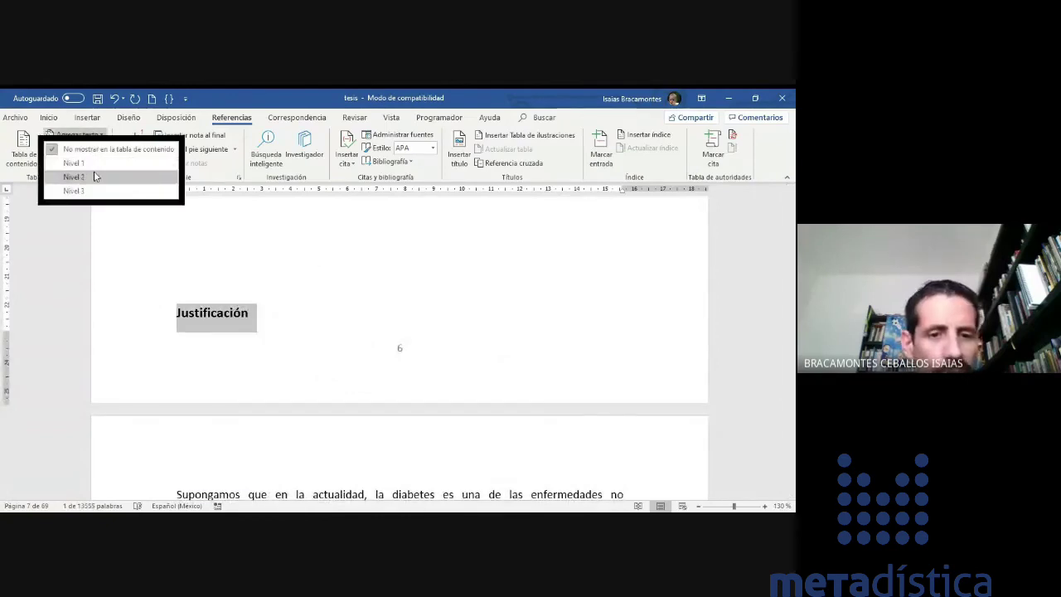
{"action": "left_click", "coordinate": [94, 172]}
{"action": "scroll", "coordinate": [289, 362], "scroll_direction": "down", "scroll_amount": 10}
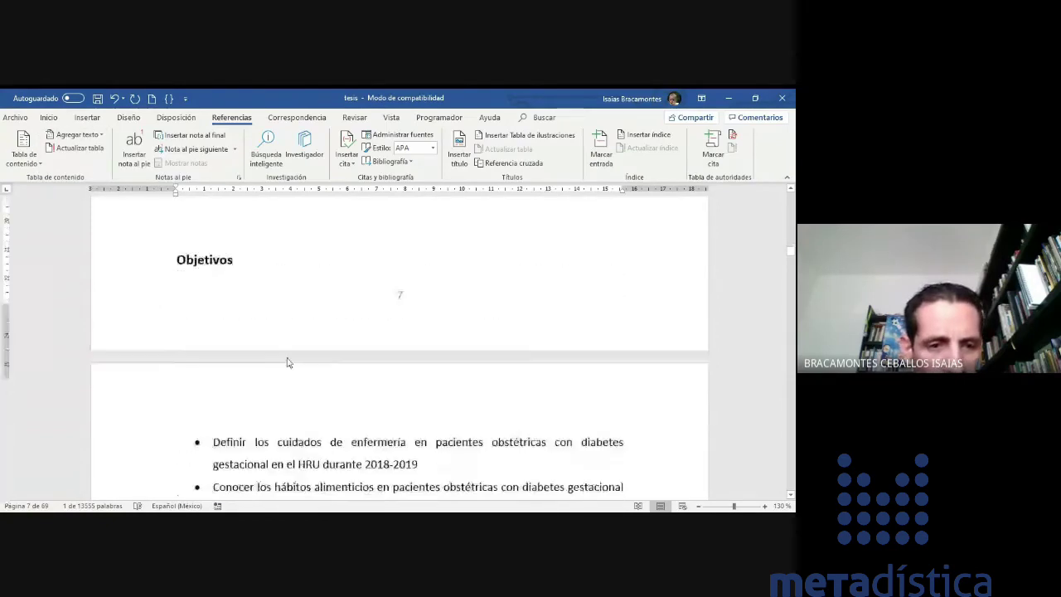
{"action": "scroll", "coordinate": [249, 353], "scroll_direction": "up", "scroll_amount": 1}
{"action": "left_click_drag", "start_coordinate": [247, 355], "coordinate": [142, 354]}
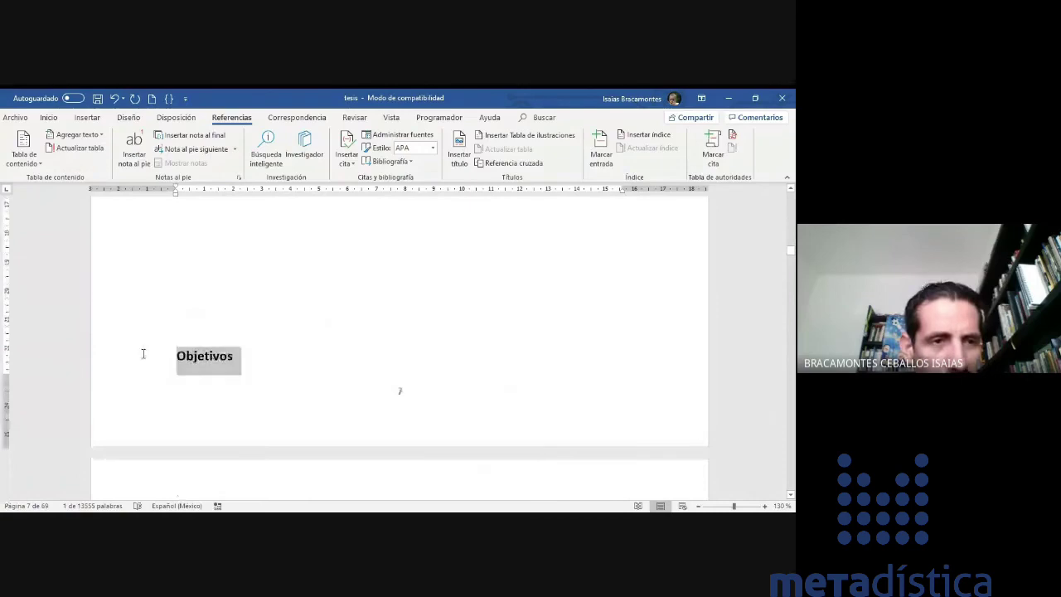
{"action": "left_click", "coordinate": [80, 148]}
{"action": "left_click", "coordinate": [407, 341]}
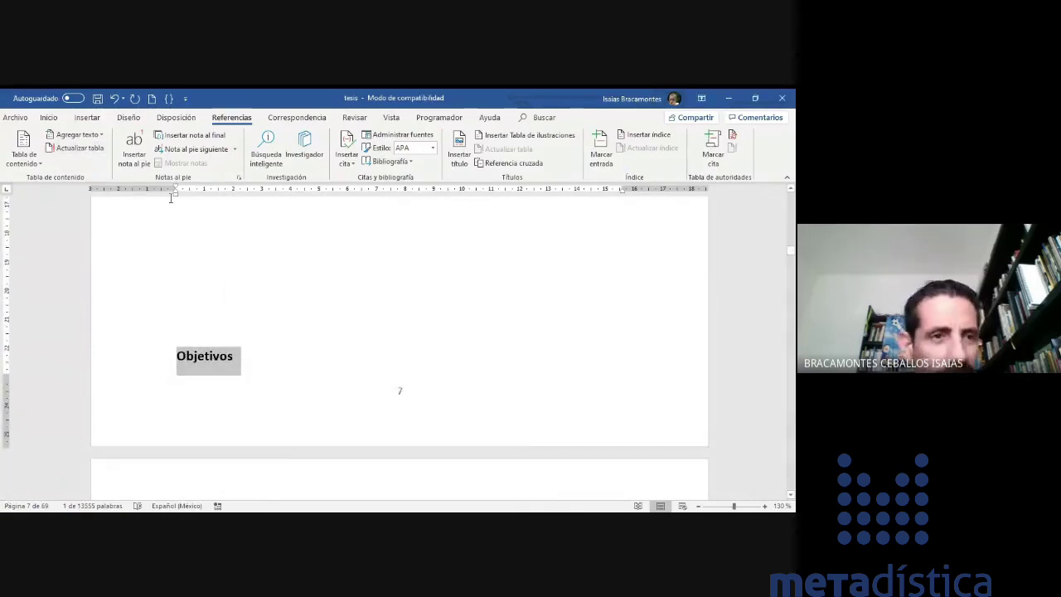
{"action": "left_click", "coordinate": [78, 134]}
{"action": "left_click", "coordinate": [95, 181]}
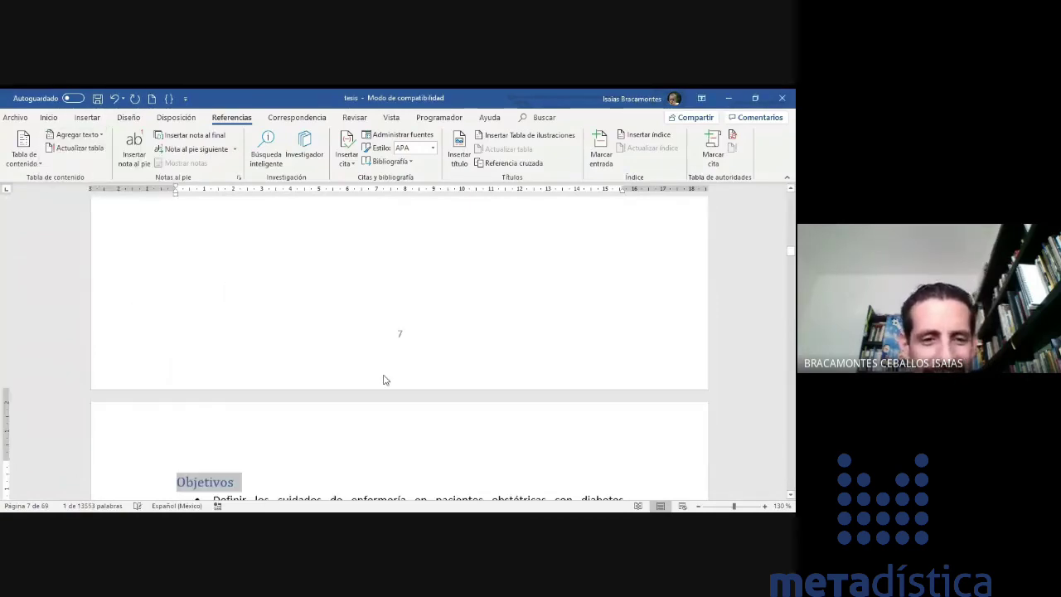
- Make Hipótesis and DIABETES Nivel 2 entries and MARCO TEÓRICO a Nivel 1 entry
{"action": "scroll", "coordinate": [383, 380], "scroll_direction": "down", "scroll_amount": 4}
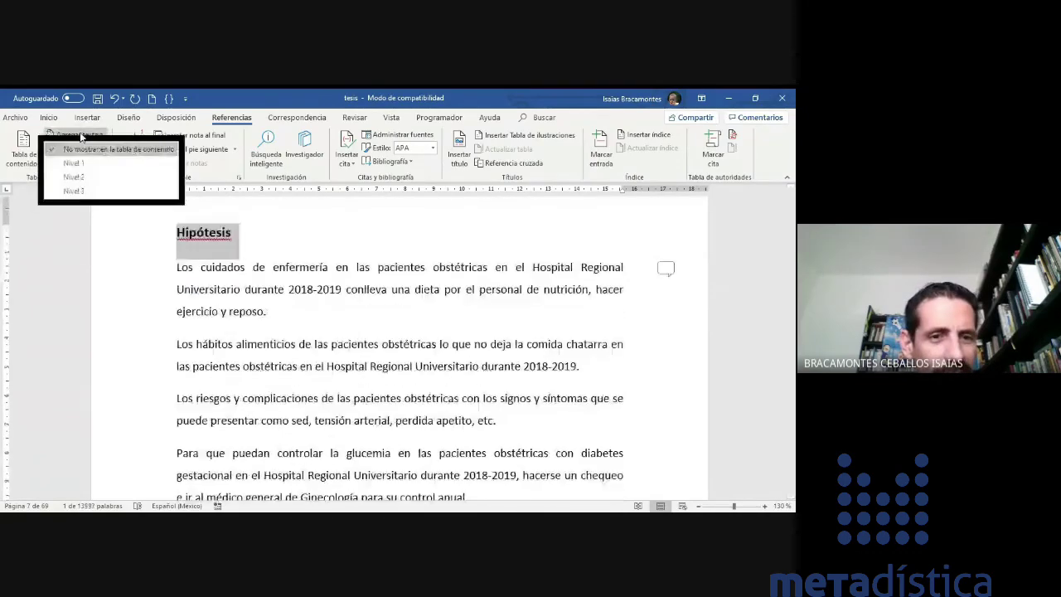
{"action": "left_click", "coordinate": [83, 177]}
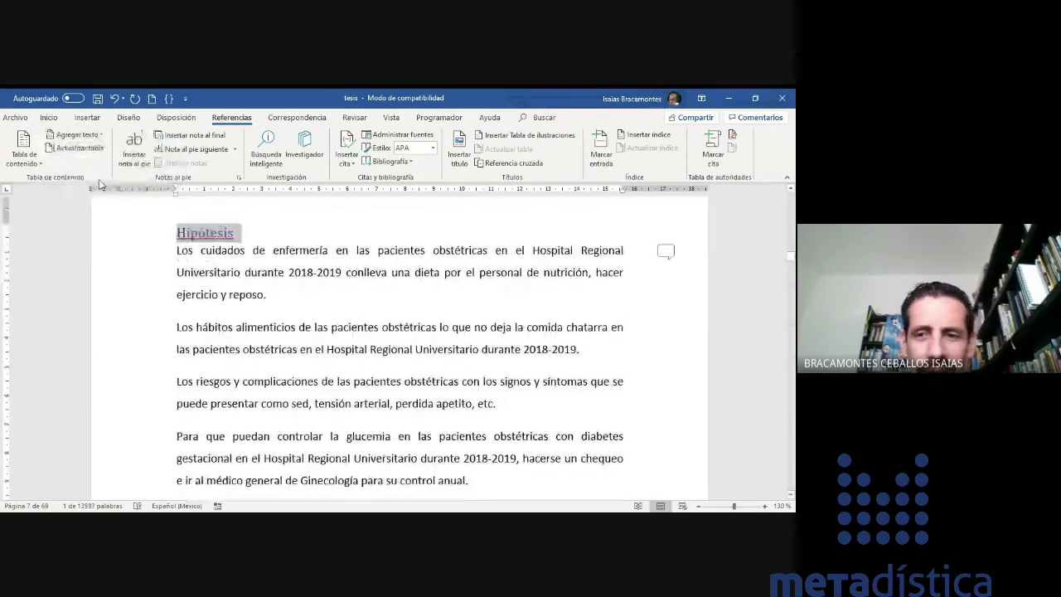
{"action": "scroll", "coordinate": [331, 330], "scroll_direction": "down", "scroll_amount": 4}
{"action": "scroll", "coordinate": [332, 330], "scroll_direction": "down", "scroll_amount": 8}
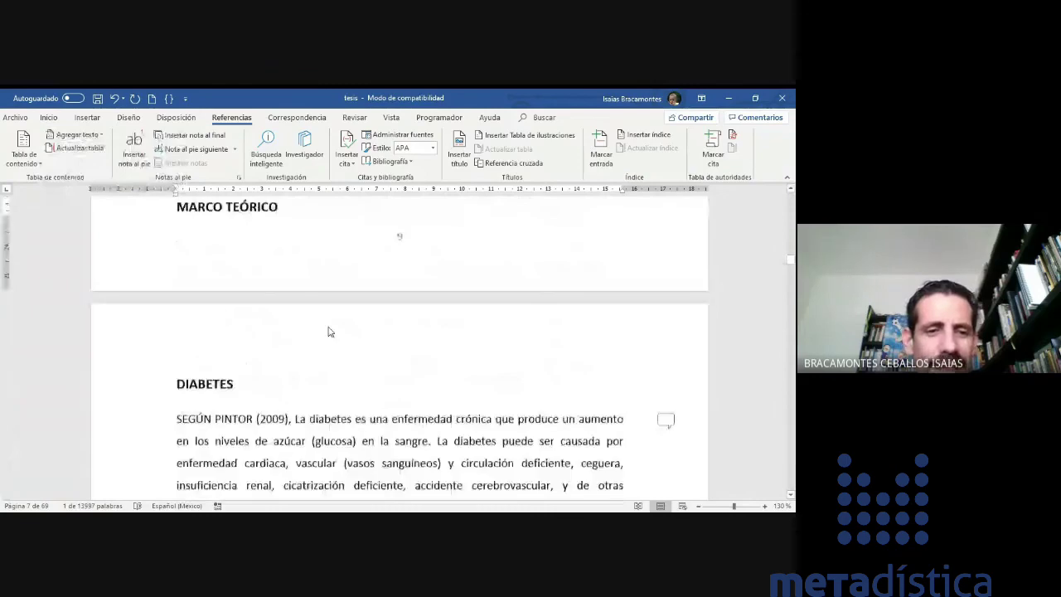
{"action": "scroll", "coordinate": [334, 357], "scroll_direction": "up", "scroll_amount": 3}
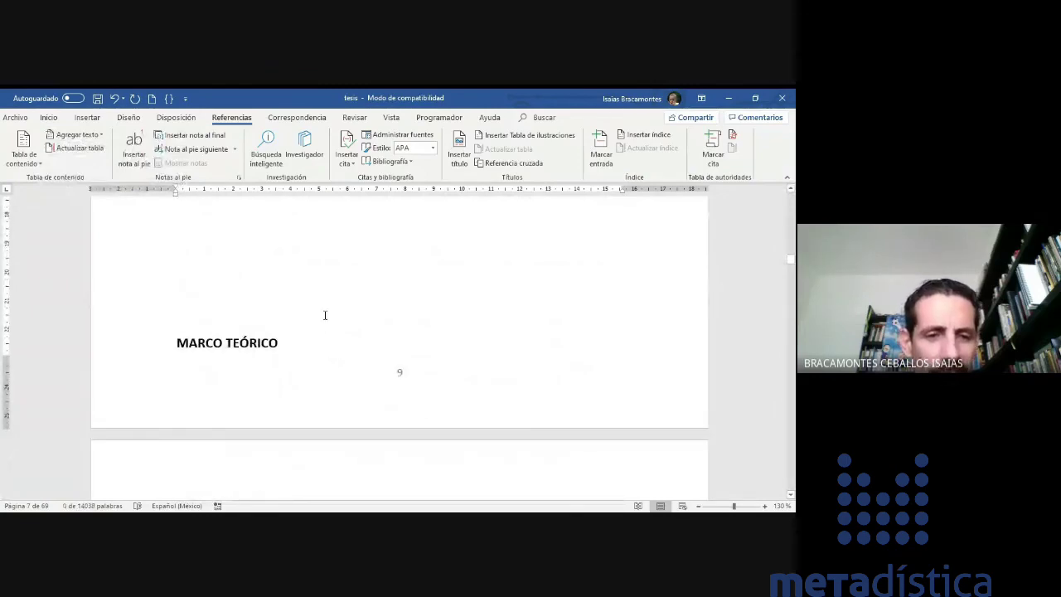
{"action": "scroll", "coordinate": [325, 315], "scroll_direction": "down", "scroll_amount": 1}
{"action": "left_click_drag", "start_coordinate": [293, 312], "coordinate": [164, 310]}
{"action": "left_click", "coordinate": [77, 135]}
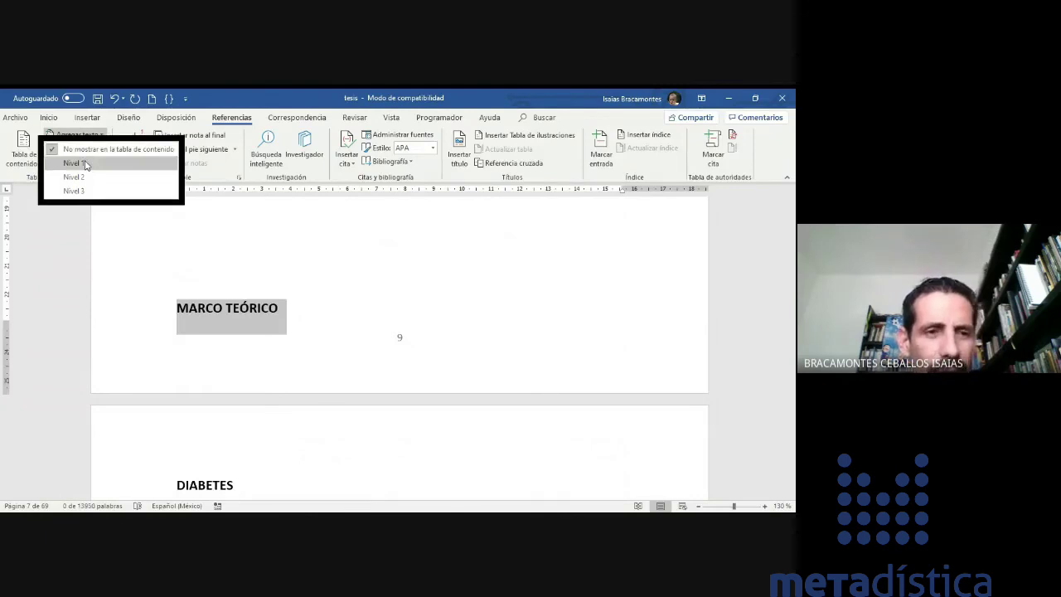
{"action": "left_click", "coordinate": [86, 165]}
{"action": "scroll", "coordinate": [268, 296], "scroll_direction": "down", "scroll_amount": 3}
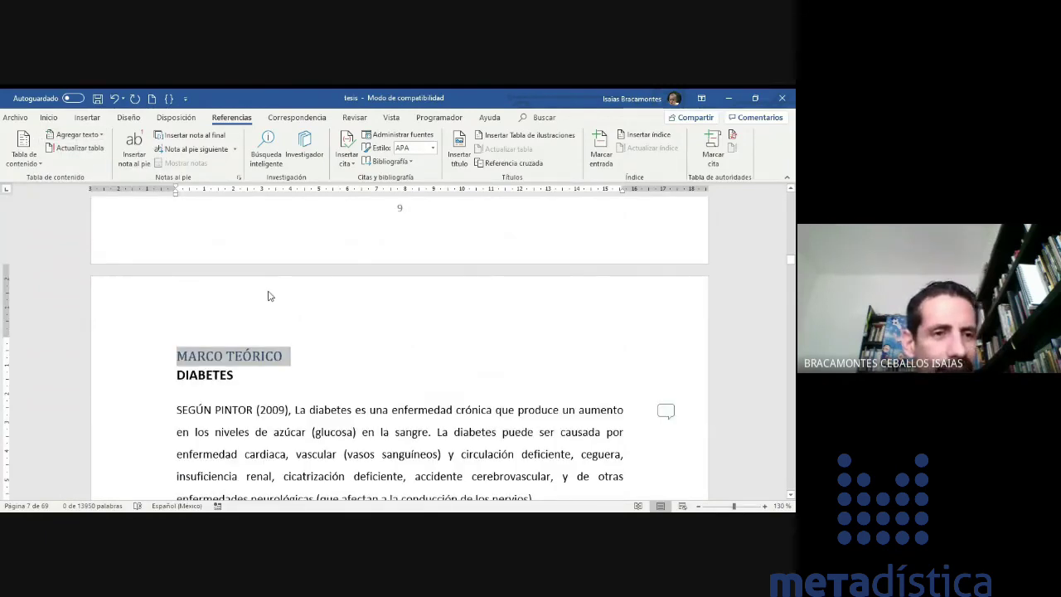
{"action": "left_click", "coordinate": [86, 180]}
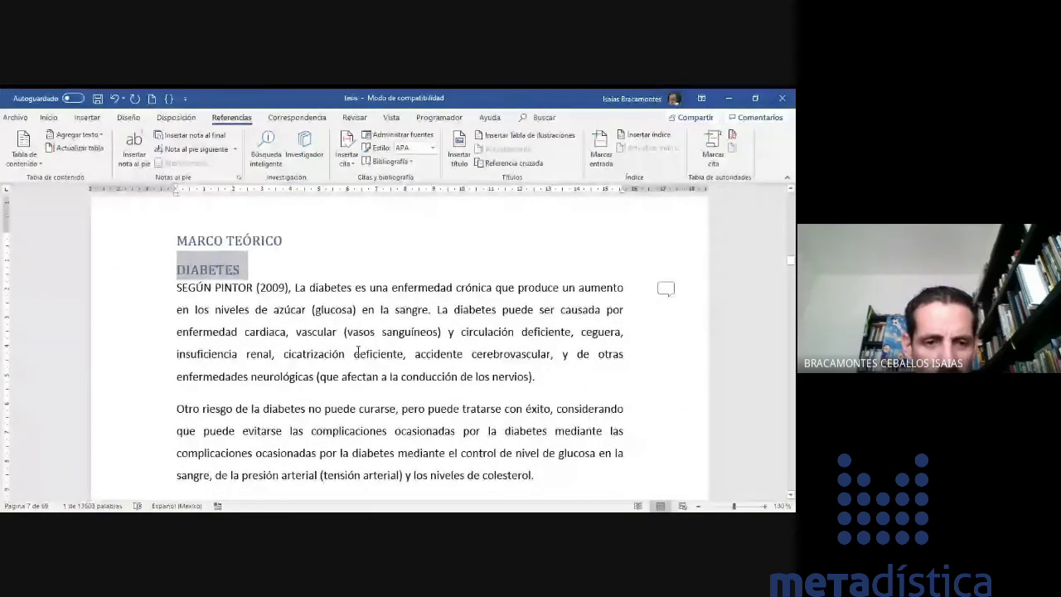
- Add the GESTACIÓN heading to the table of contents
{"action": "scroll", "coordinate": [357, 350], "scroll_direction": "down", "scroll_amount": 6}
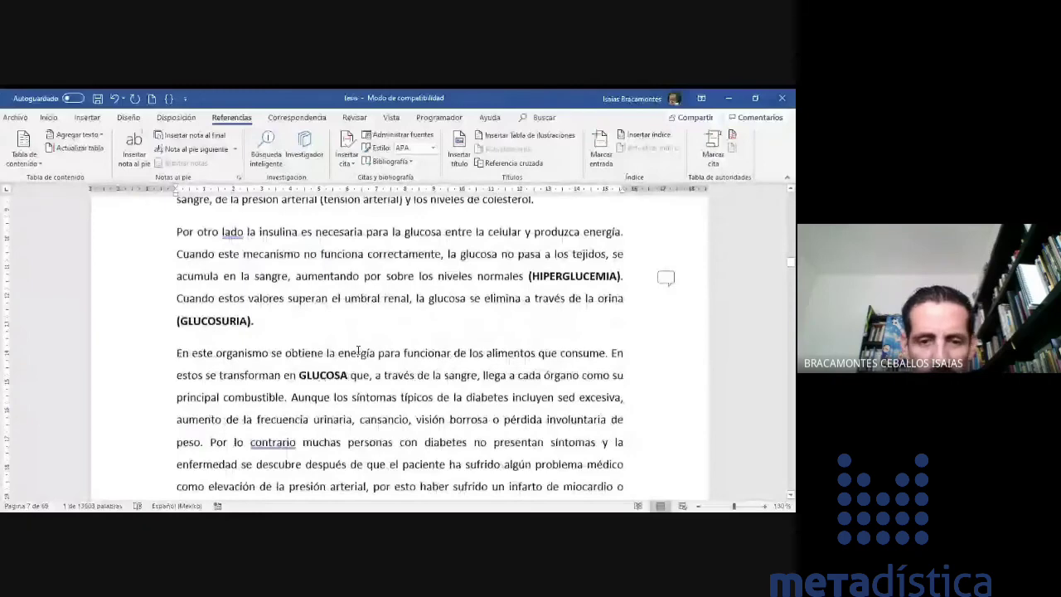
{"action": "scroll", "coordinate": [357, 350], "scroll_direction": "down", "scroll_amount": 13}
{"action": "scroll", "coordinate": [357, 350], "scroll_direction": "up", "scroll_amount": 6}
{"action": "scroll", "coordinate": [357, 350], "scroll_direction": "down", "scroll_amount": 9}
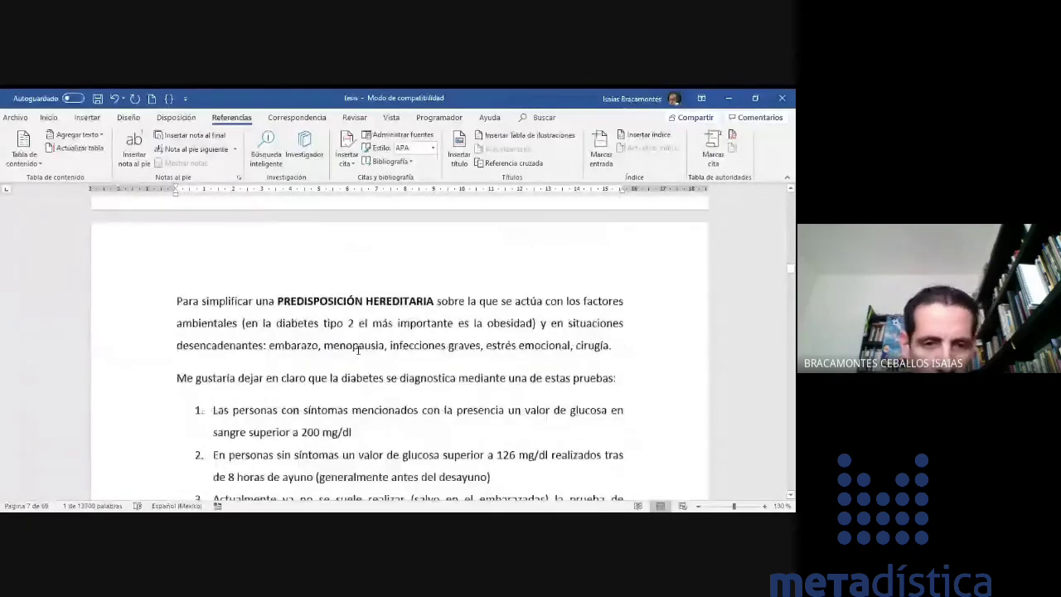
{"action": "scroll", "coordinate": [357, 350], "scroll_direction": "down", "scroll_amount": 8}
{"action": "scroll", "coordinate": [357, 350], "scroll_direction": "down", "scroll_amount": 20}
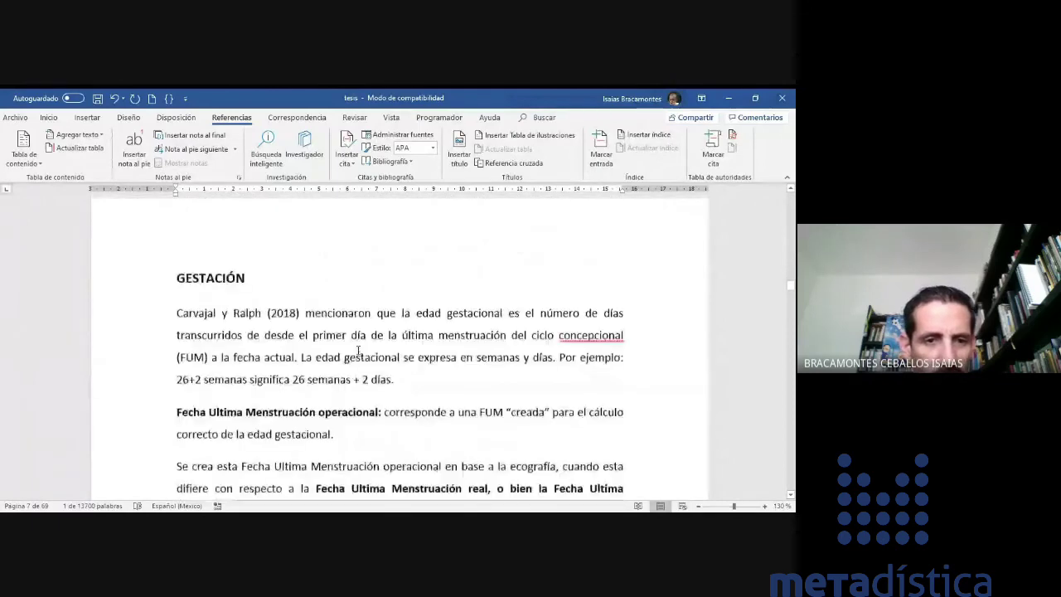
{"action": "scroll", "coordinate": [279, 247], "scroll_direction": "down", "scroll_amount": 1}
{"action": "triple_click", "coordinate": [278, 247]}
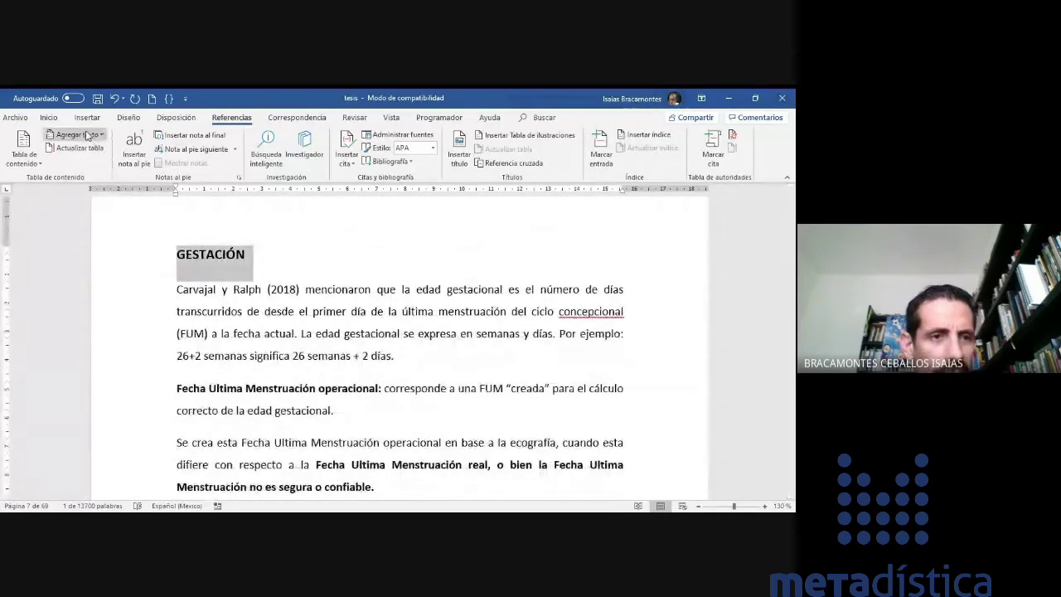
{"action": "left_click", "coordinate": [78, 134]}
{"action": "left_click", "coordinate": [91, 175]}
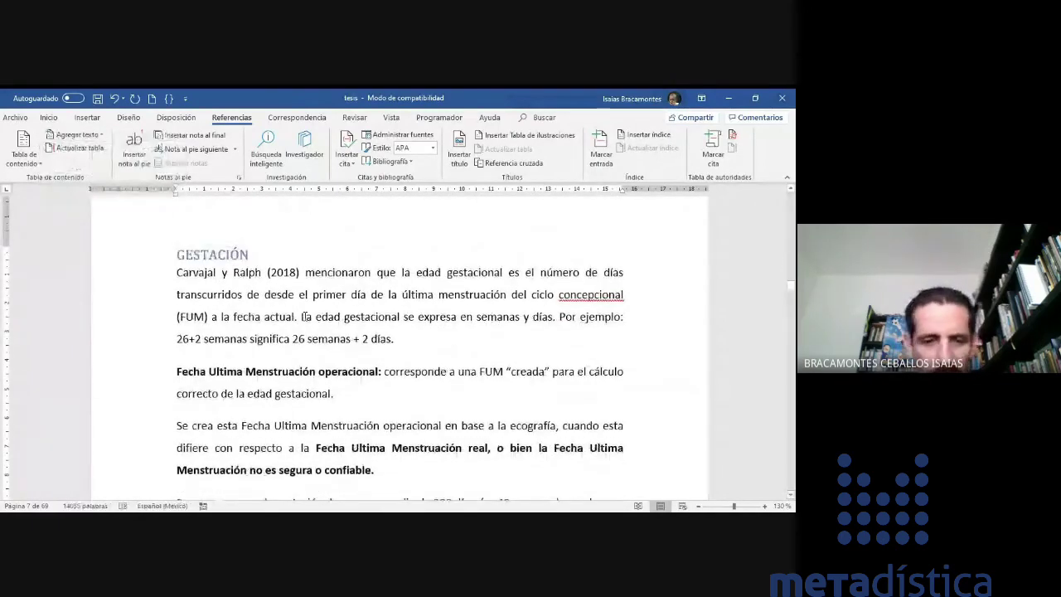
- Make the METODOLOGIA heading a Nivel 1 contents entry
{"action": "scroll", "coordinate": [305, 316], "scroll_direction": "down", "scroll_amount": 5}
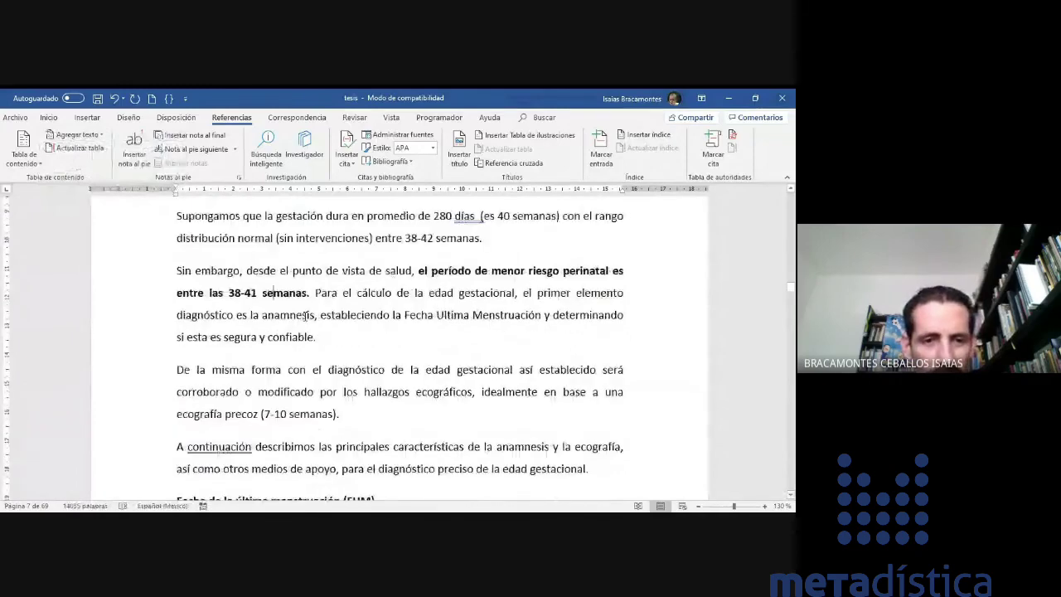
{"action": "scroll", "coordinate": [305, 316], "scroll_direction": "down", "scroll_amount": 20}
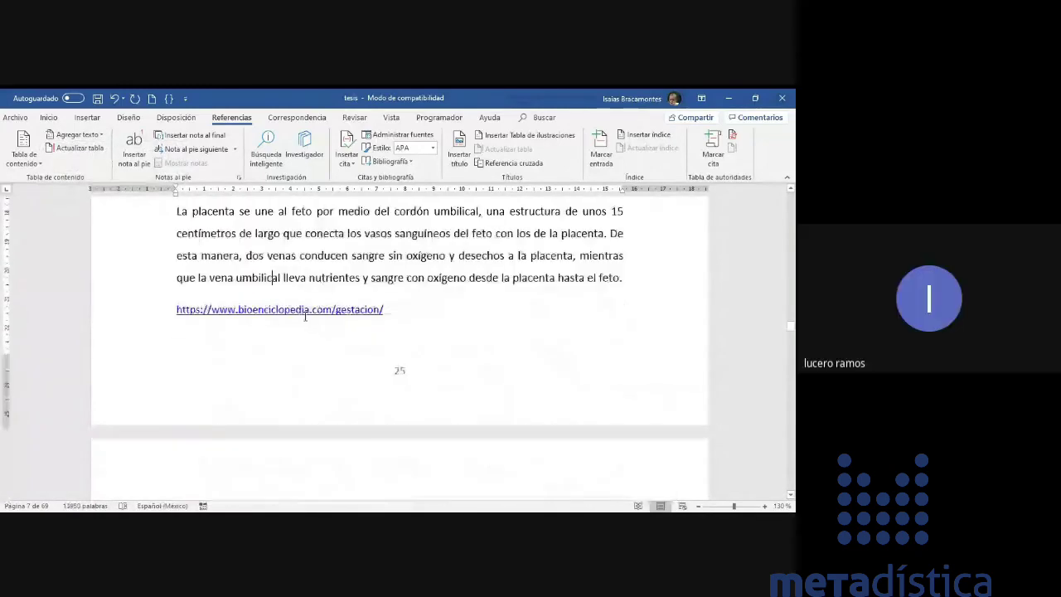
{"action": "scroll", "coordinate": [305, 316], "scroll_direction": "down", "scroll_amount": 5}
{"action": "scroll", "coordinate": [305, 316], "scroll_direction": "down", "scroll_amount": 20}
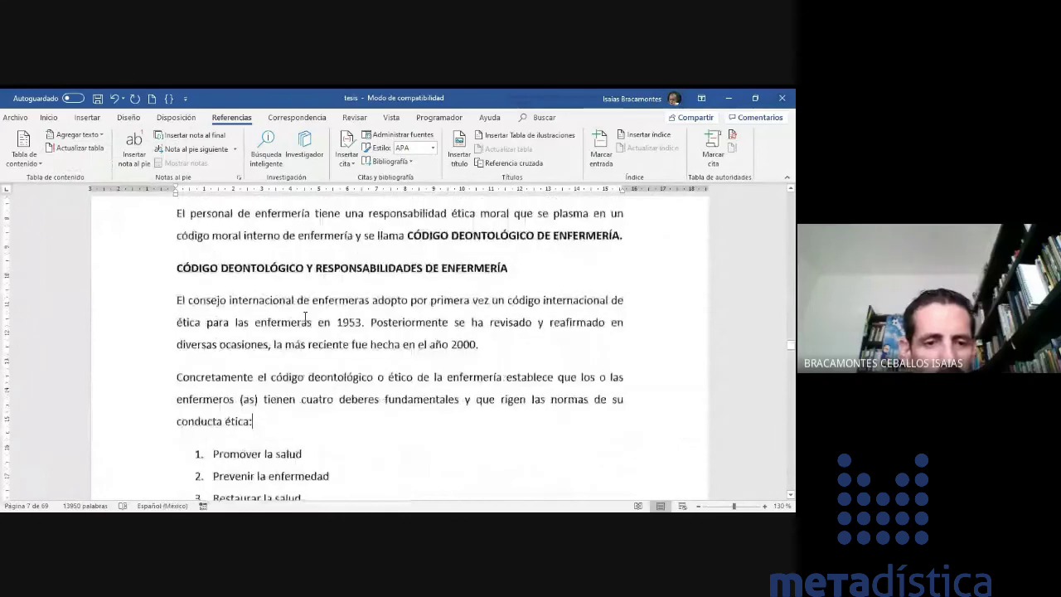
{"action": "scroll", "coordinate": [305, 316], "scroll_direction": "down", "scroll_amount": 10}
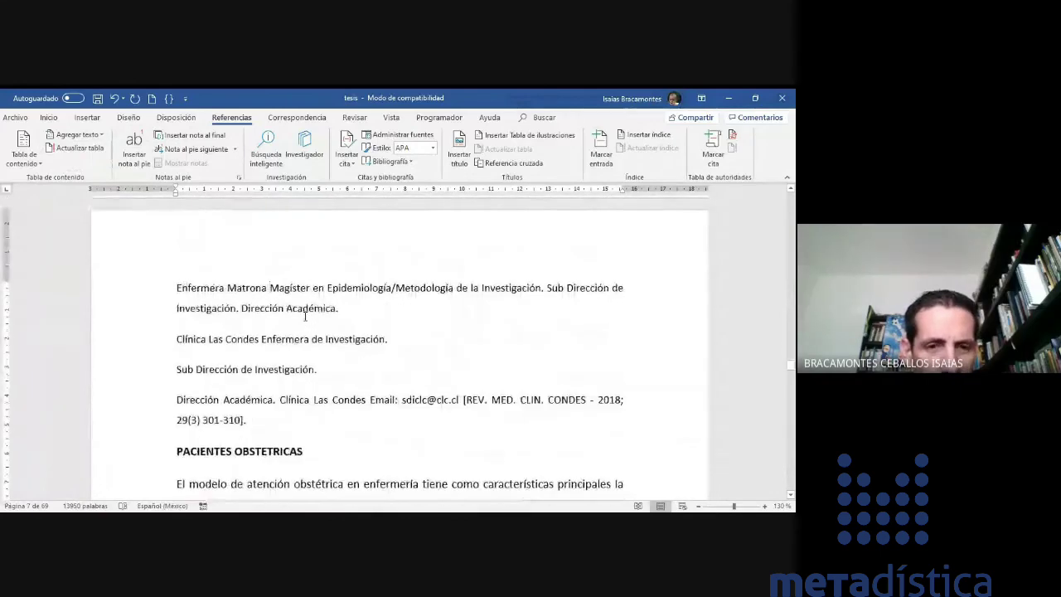
{"action": "scroll", "coordinate": [305, 316], "scroll_direction": "down", "scroll_amount": 20}
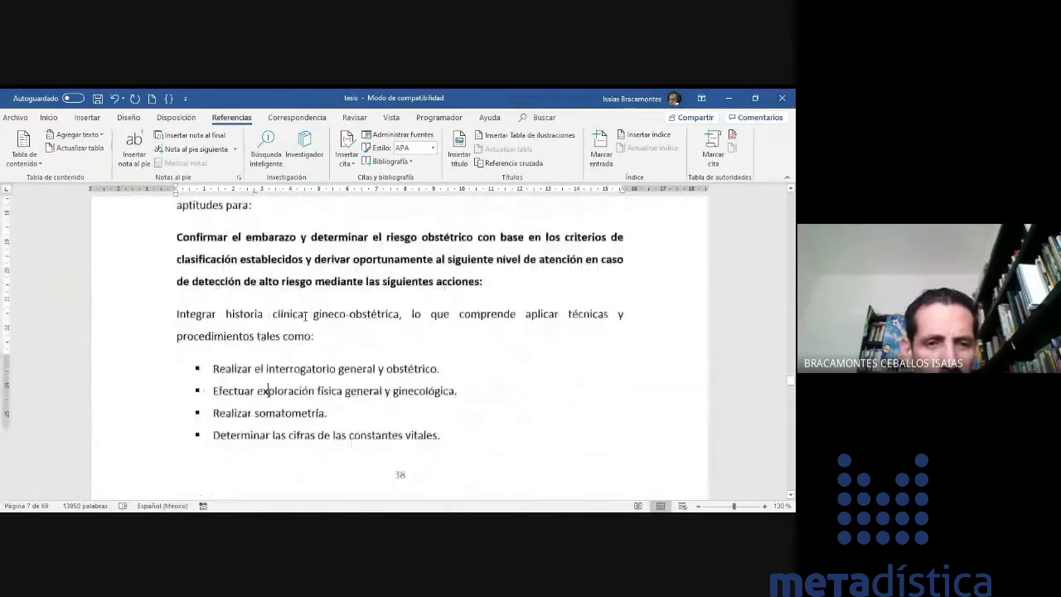
{"action": "left_click", "coordinate": [305, 316]}
{"action": "scroll", "coordinate": [305, 316], "scroll_direction": "down", "scroll_amount": 15}
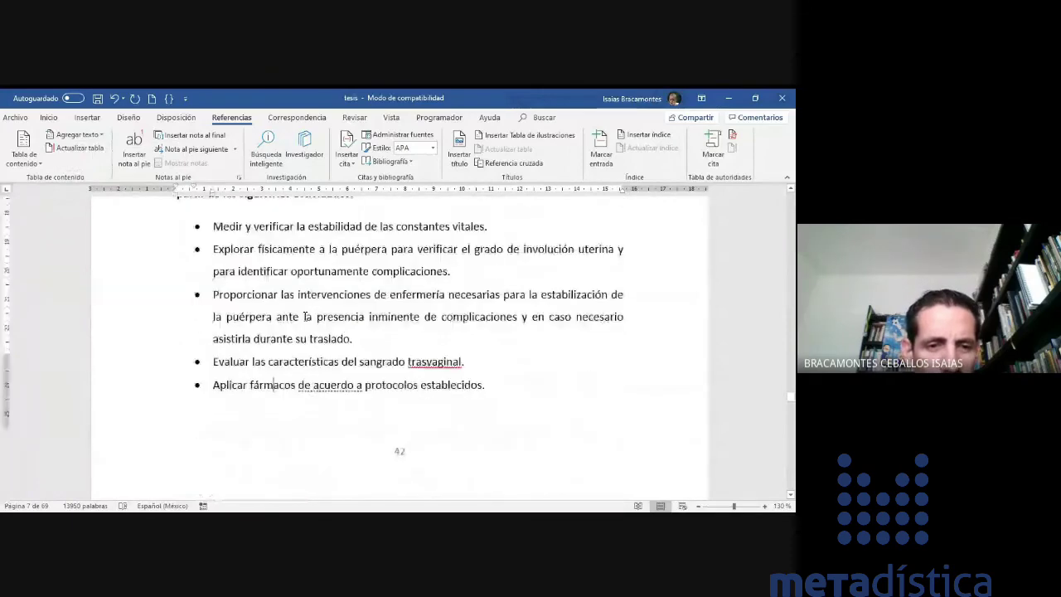
{"action": "scroll", "coordinate": [305, 316], "scroll_direction": "down", "scroll_amount": 15}
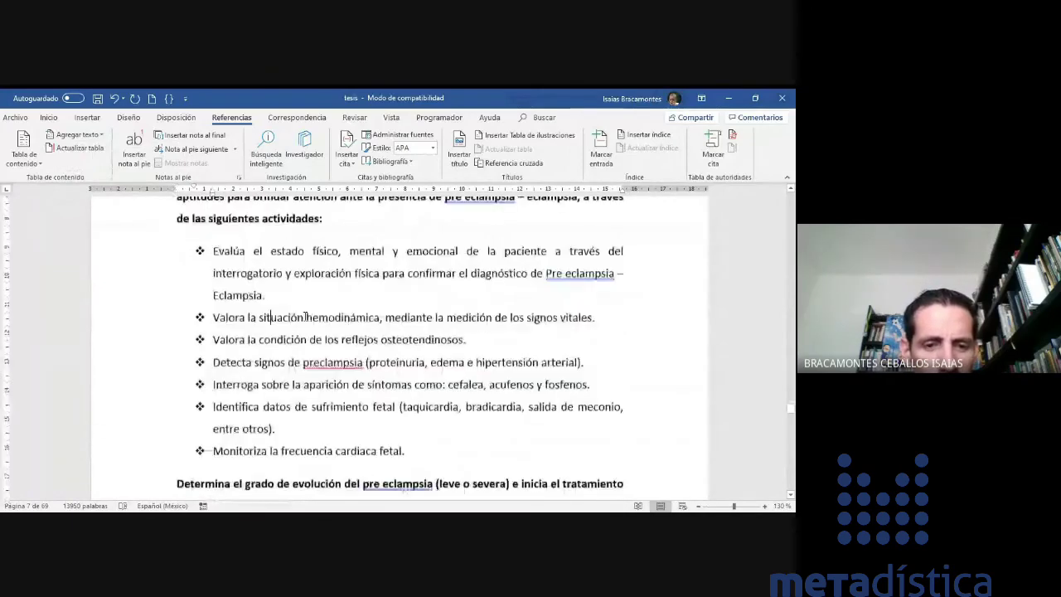
{"action": "scroll", "coordinate": [305, 316], "scroll_direction": "down", "scroll_amount": 15}
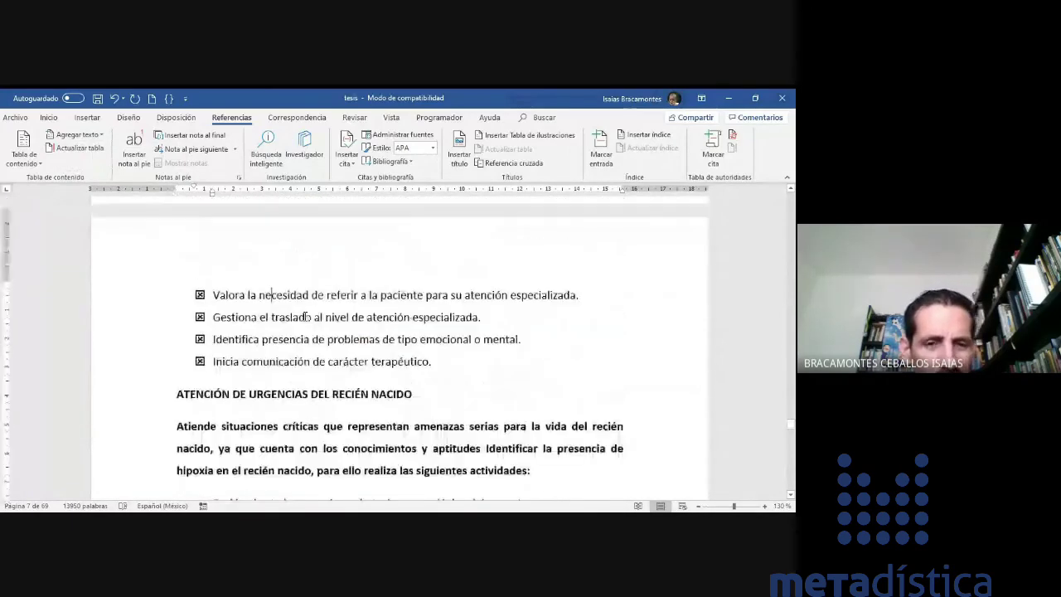
{"action": "scroll", "coordinate": [305, 316], "scroll_direction": "down", "scroll_amount": 8}
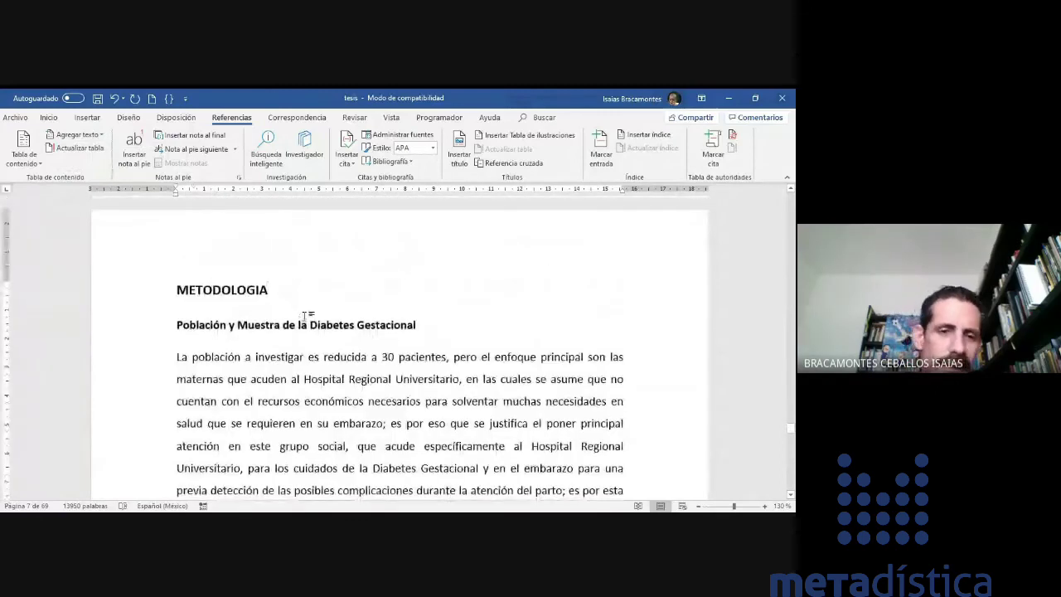
{"action": "double_click", "coordinate": [277, 291]}
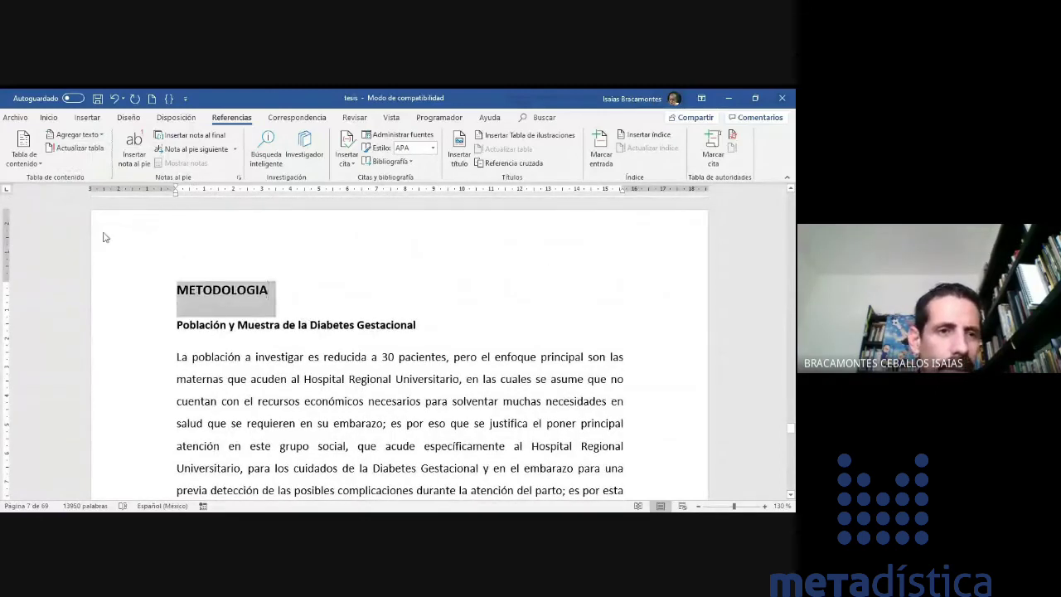
{"action": "left_click", "coordinate": [92, 136]}
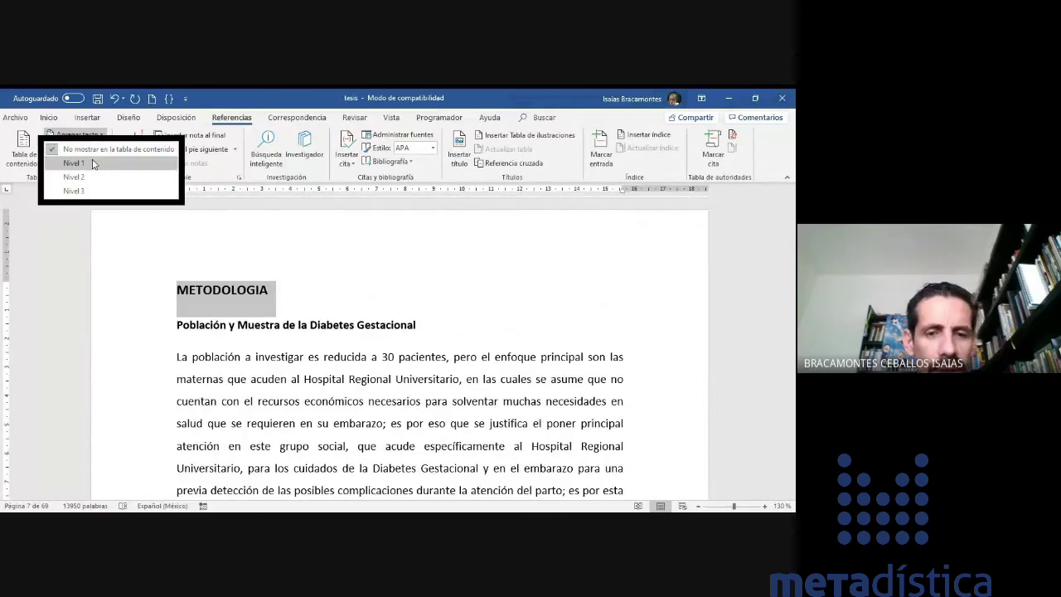
{"action": "left_click", "coordinate": [92, 163]}
- Make the Población y Muestra subheading a Nivel 2 contents entry
{"action": "left_click_drag", "start_coordinate": [177, 308], "coordinate": [421, 308]}
{"action": "left_click", "coordinate": [94, 135]}
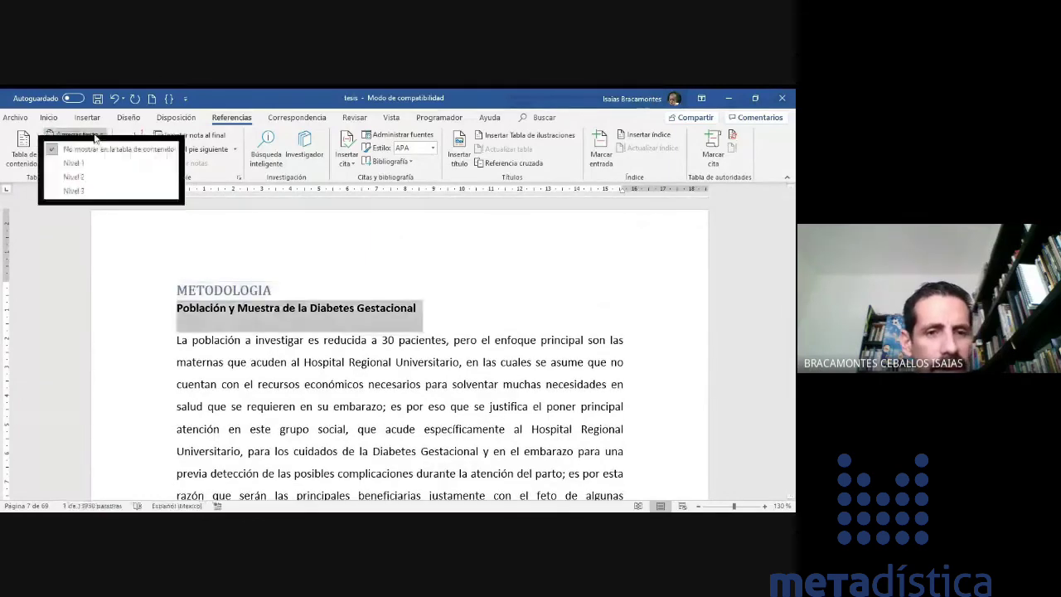
{"action": "left_click", "coordinate": [90, 179]}
{"action": "left_click", "coordinate": [485, 306]}
- Add the INSTRUMENTO DE LA MEDICIÓN heading to the table of contents
{"action": "scroll", "coordinate": [485, 304], "scroll_direction": "down", "scroll_amount": 3}
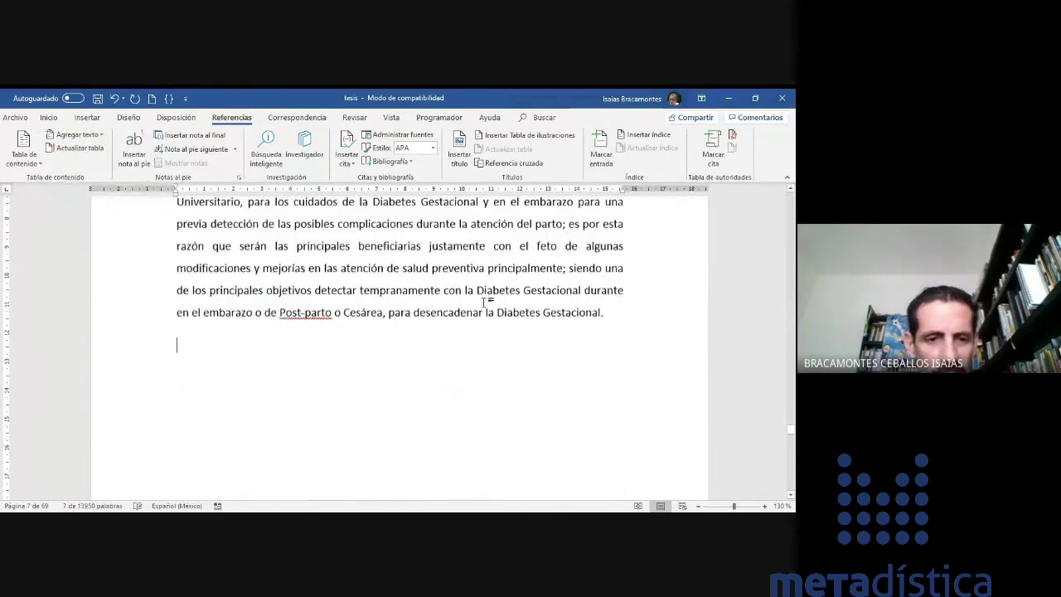
{"action": "scroll", "coordinate": [485, 301], "scroll_direction": "down", "scroll_amount": 3}
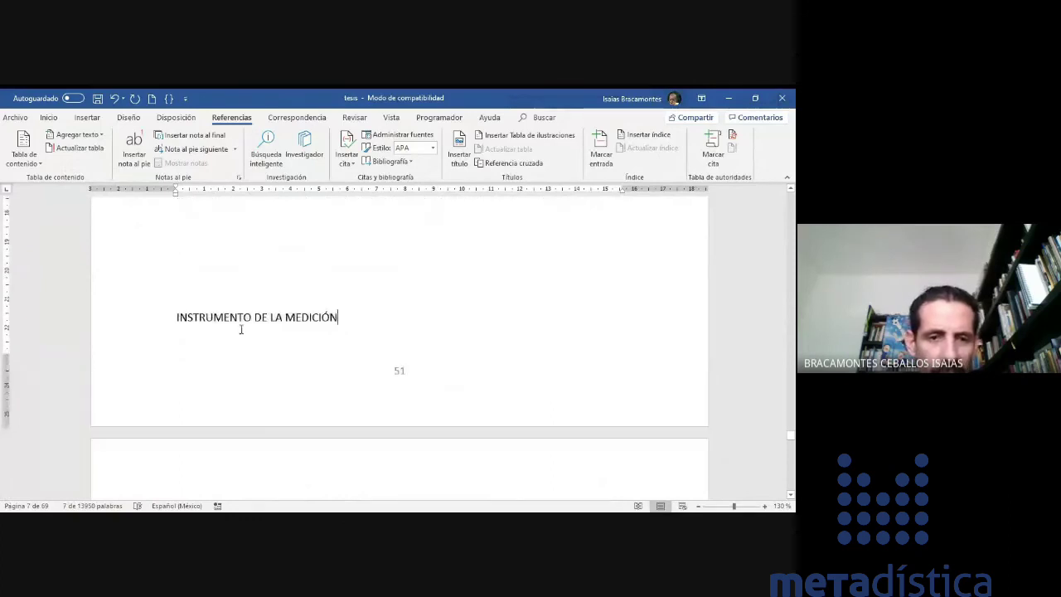
{"action": "left_click_drag", "start_coordinate": [375, 310], "coordinate": [165, 329]}
{"action": "left_click", "coordinate": [93, 135]}
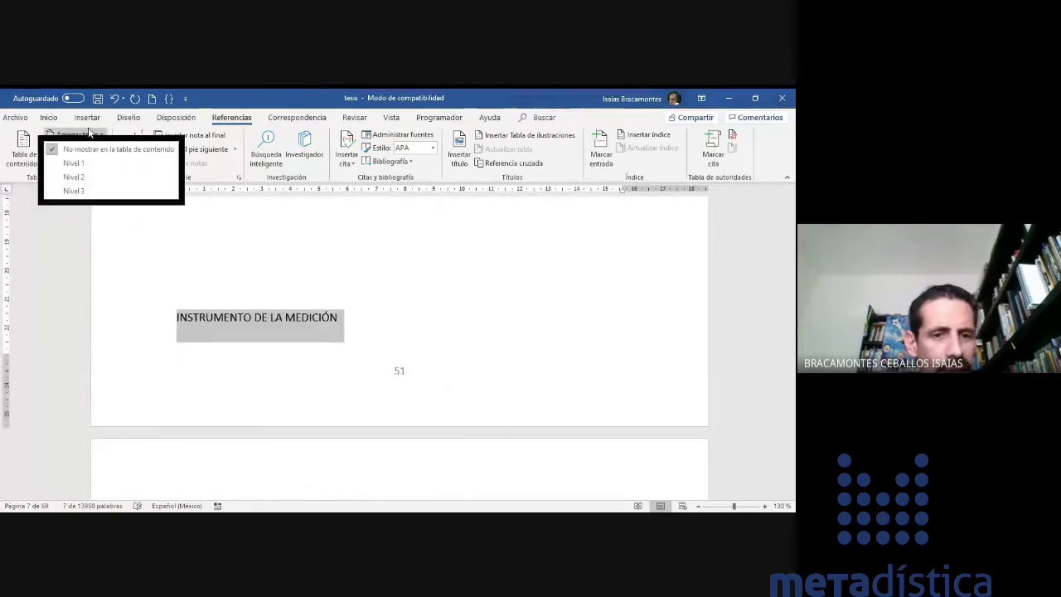
{"action": "left_click", "coordinate": [91, 177]}
{"action": "left_click", "coordinate": [442, 325]}
{"action": "key", "text": "Page_Down"}
{"action": "key", "text": "Page_Down"}
{"action": "key", "text": "Page_Down"}
{"action": "key", "text": "Page_Down"}
{"action": "key", "text": "Page_Down"}
{"action": "key", "text": "Page_Down"}
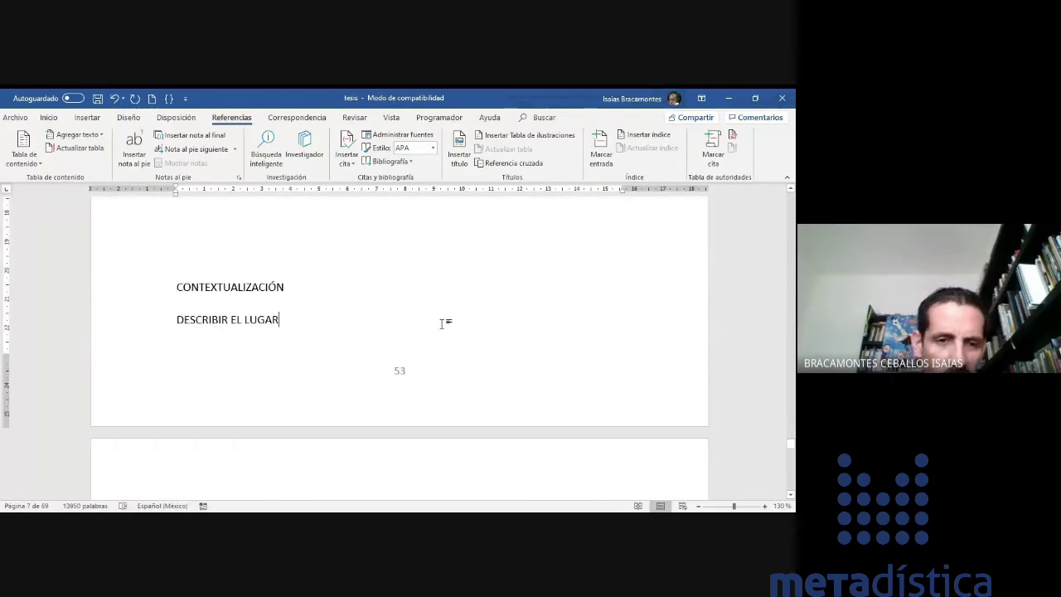
- Make CONTEXTUALIZACIÓN and CARACTERISTICAS DEL HOSPITAL Nivel 1 contents entries
{"action": "left_click_drag", "start_coordinate": [290, 287], "coordinate": [175, 282]}
{"action": "left_click", "coordinate": [93, 136]}
{"action": "left_click", "coordinate": [75, 162]}
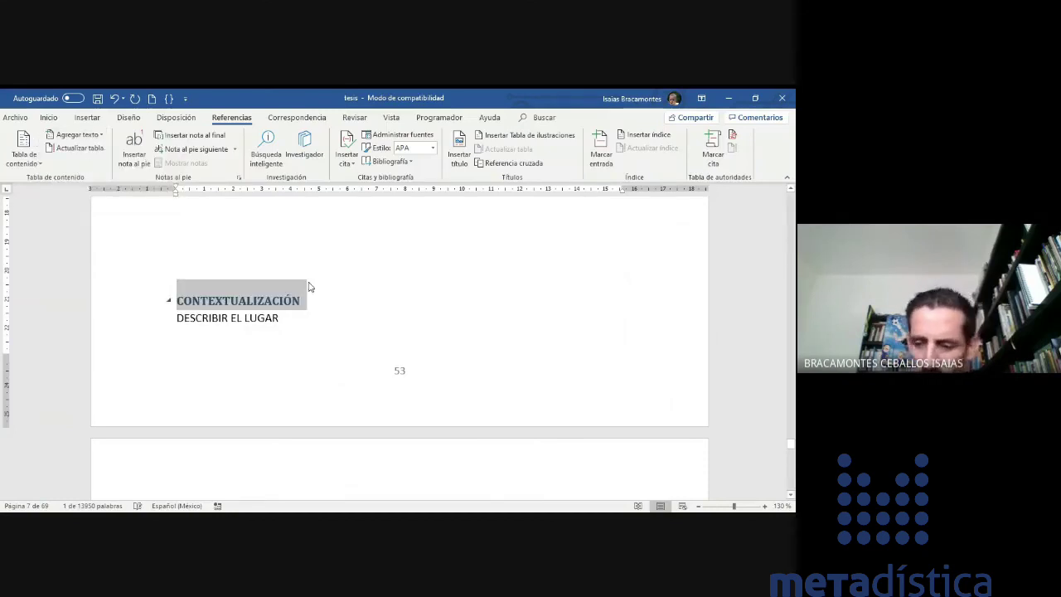
{"action": "scroll", "coordinate": [308, 286], "scroll_direction": "down", "scroll_amount": 10}
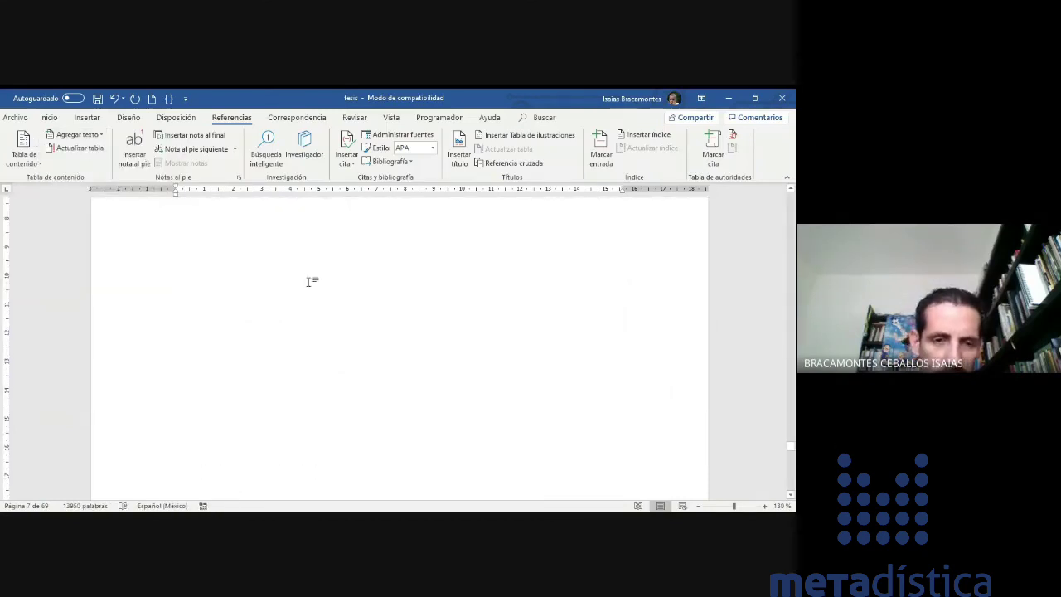
{"action": "scroll", "coordinate": [309, 282], "scroll_direction": "up", "scroll_amount": 3}
{"action": "left_click_drag", "start_coordinate": [360, 334], "coordinate": [179, 334]}
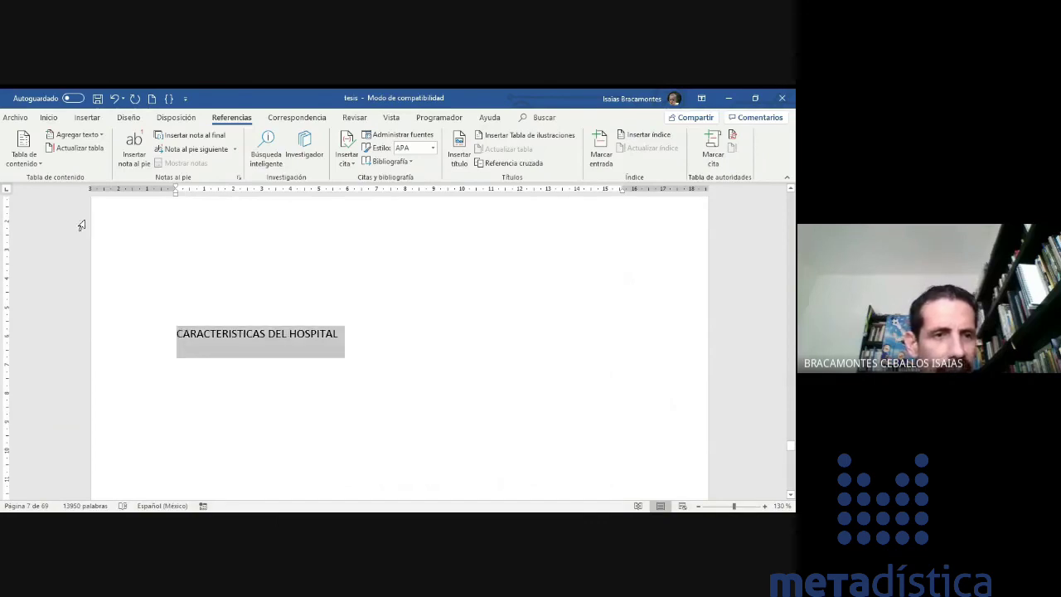
{"action": "left_click", "coordinate": [59, 137]}
{"action": "left_click", "coordinate": [75, 163]}
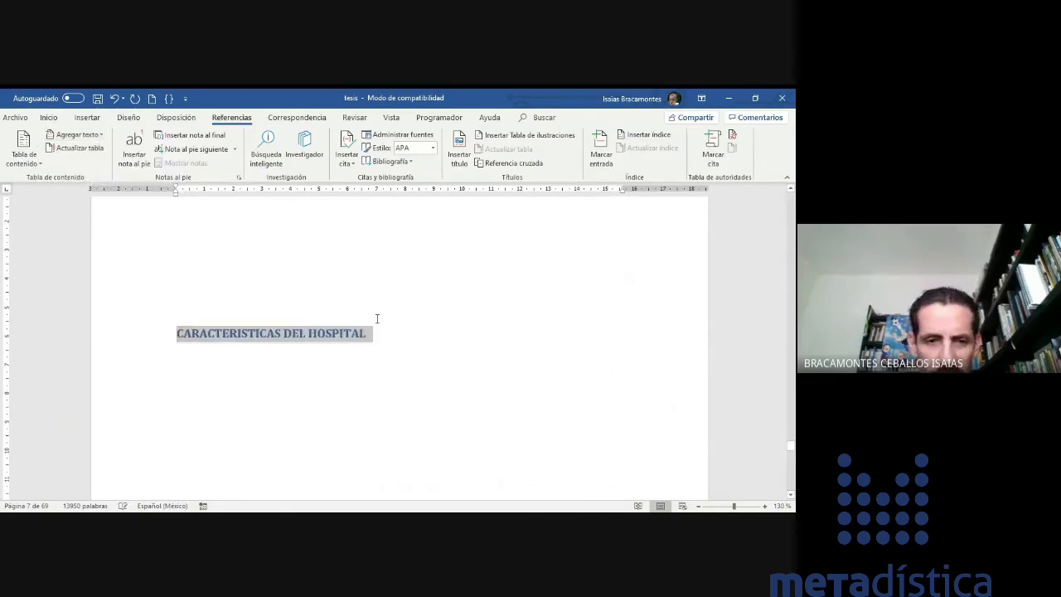
- Make ANALISIS DE RESULTADO a Nivel 1 contents entry
{"action": "key", "text": "Page_Down"}
{"action": "key", "text": "Page_Down"}
{"action": "key", "text": "Page_Down"}
{"action": "key", "text": "Page_Down"}
{"action": "key", "text": "Page_Down"}
{"action": "key", "text": "Page_Up"}
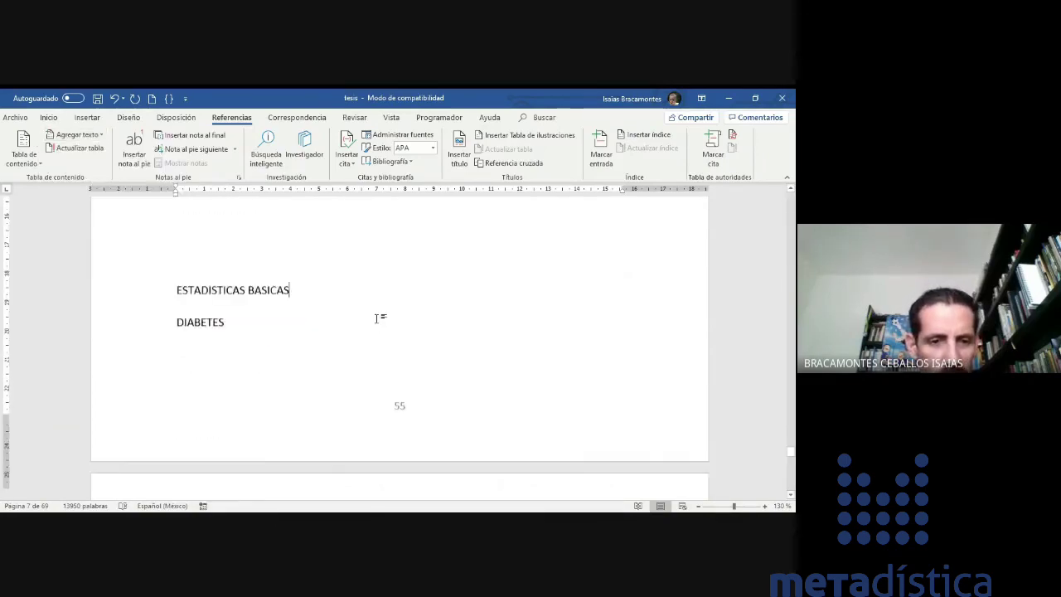
{"action": "key", "text": "Page_Down"}
{"action": "key", "text": "Page_Down"}
{"action": "key", "text": "Page_Down"}
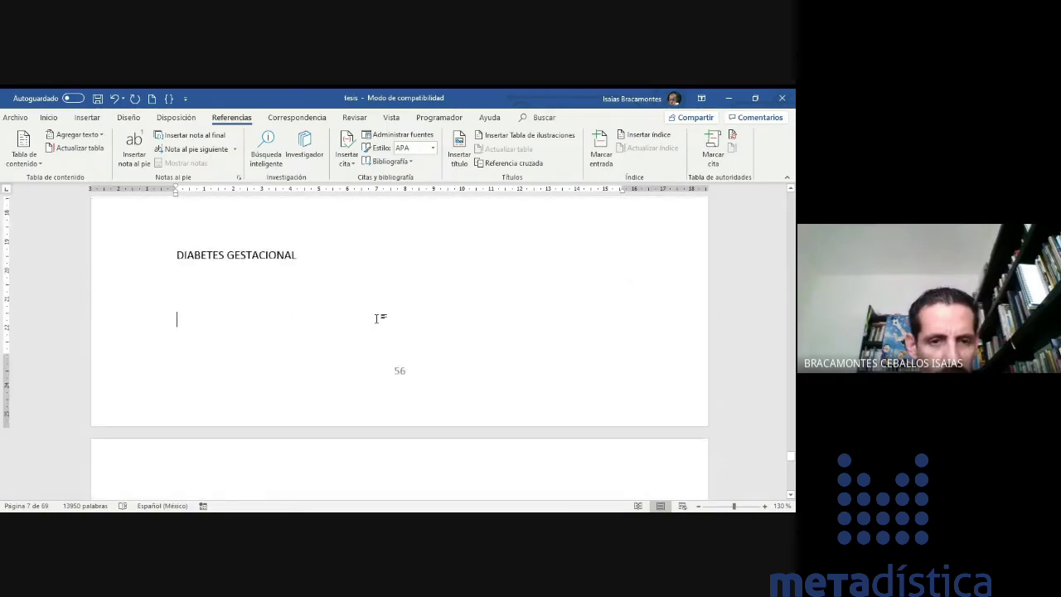
{"action": "key", "text": "Page_Down"}
{"action": "key", "text": "Page_Down"}
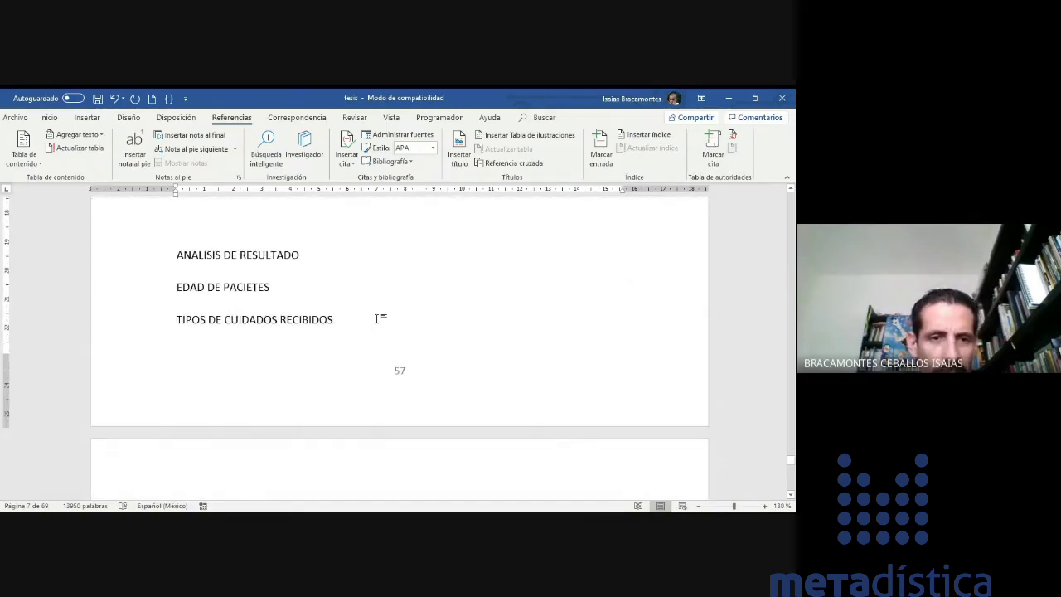
{"action": "left_click", "coordinate": [174, 251]}
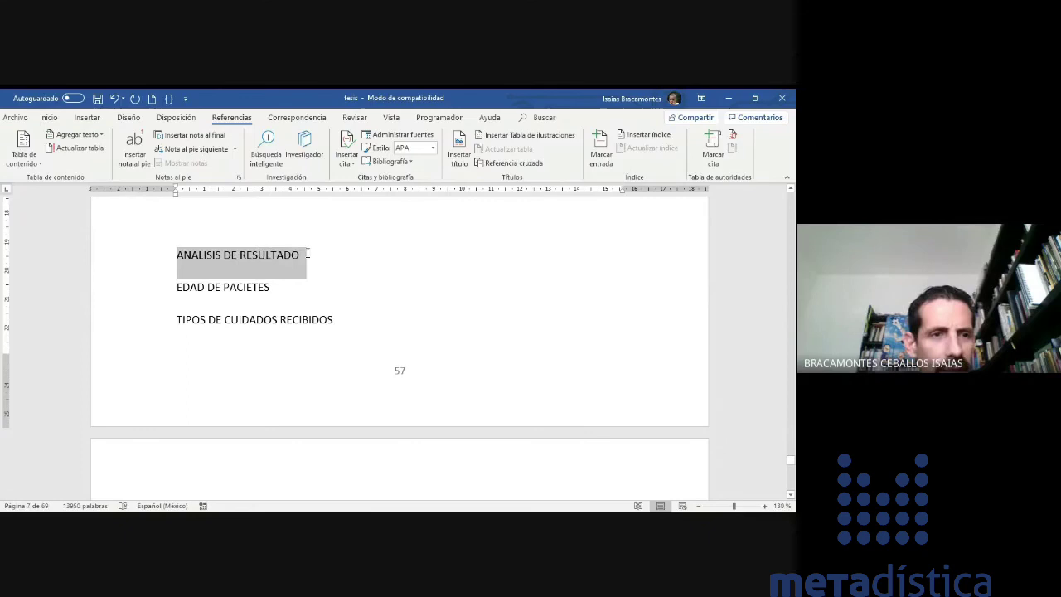
{"action": "left_click", "coordinate": [63, 135]}
{"action": "left_click", "coordinate": [67, 163]}
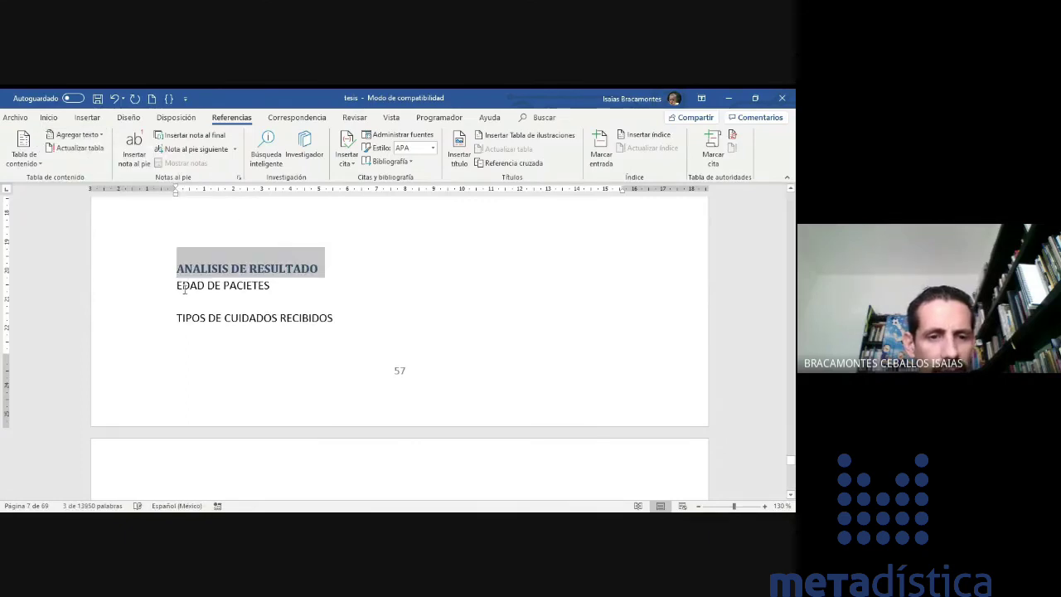
- Make DISCUSION DE RESULTADOS and REFERENCIAS Nivel 1 contents entries
{"action": "scroll", "coordinate": [209, 323], "scroll_direction": "down", "scroll_amount": 6}
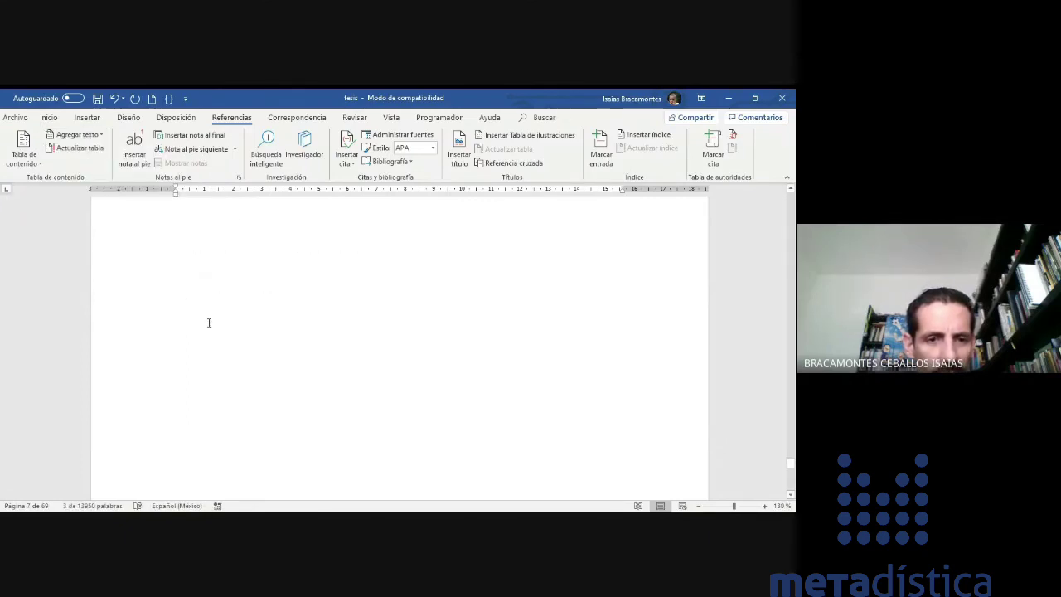
{"action": "scroll", "coordinate": [209, 324], "scroll_direction": "down", "scroll_amount": 2}
{"action": "left_click_drag", "start_coordinate": [177, 228], "coordinate": [323, 229]}
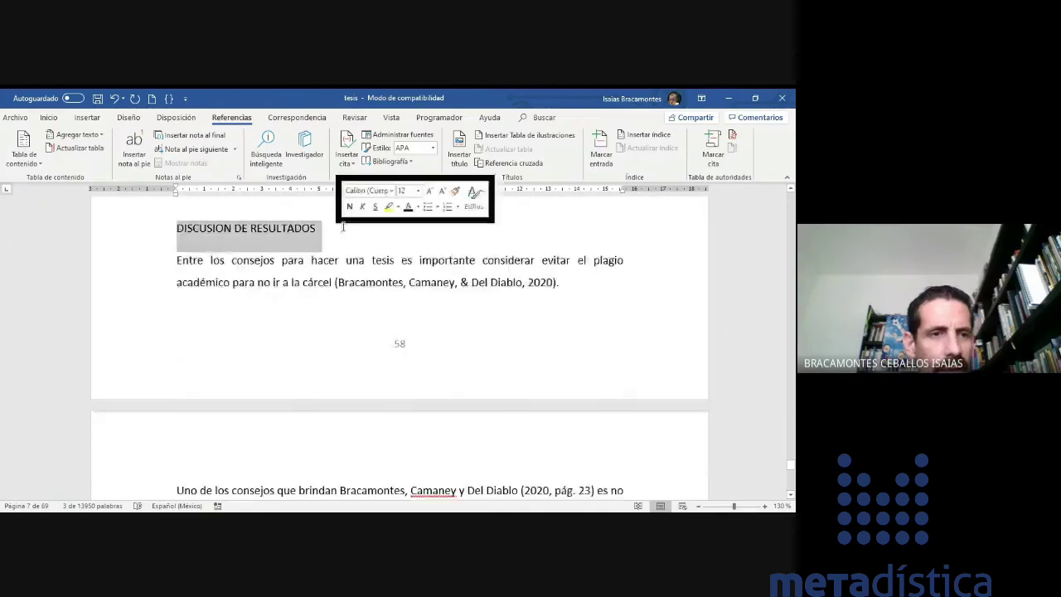
{"action": "left_click", "coordinate": [83, 135]}
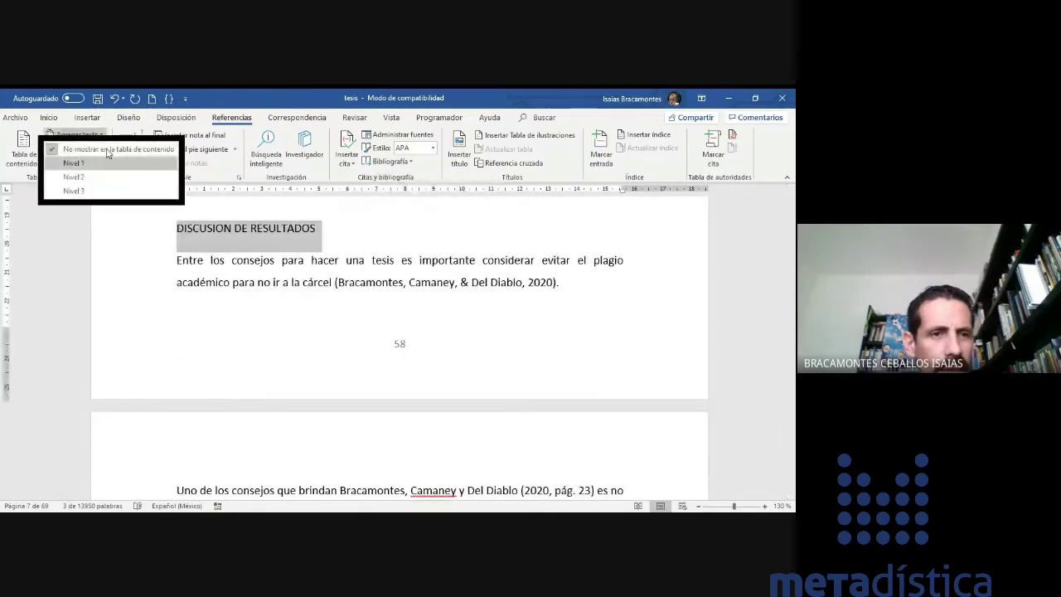
{"action": "left_click", "coordinate": [73, 163]}
{"action": "scroll", "coordinate": [255, 260], "scroll_direction": "down", "scroll_amount": 3}
{"action": "scroll", "coordinate": [255, 259], "scroll_direction": "down", "scroll_amount": 3}
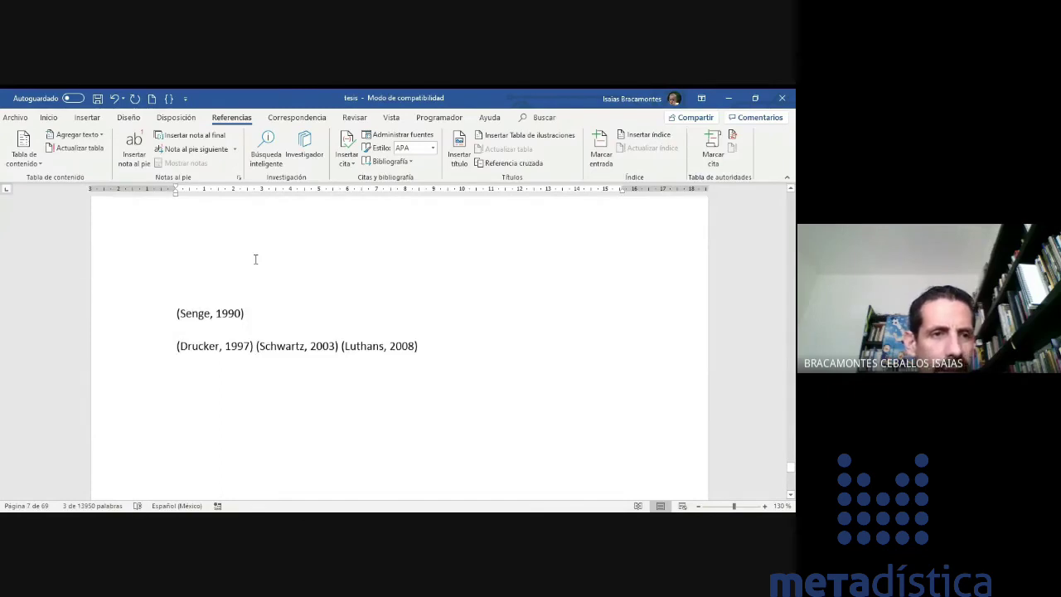
{"action": "scroll", "coordinate": [255, 260], "scroll_direction": "down", "scroll_amount": 3}
{"action": "double_click", "coordinate": [247, 261]}
{"action": "left_click", "coordinate": [83, 135]}
{"action": "left_click", "coordinate": [73, 163]}
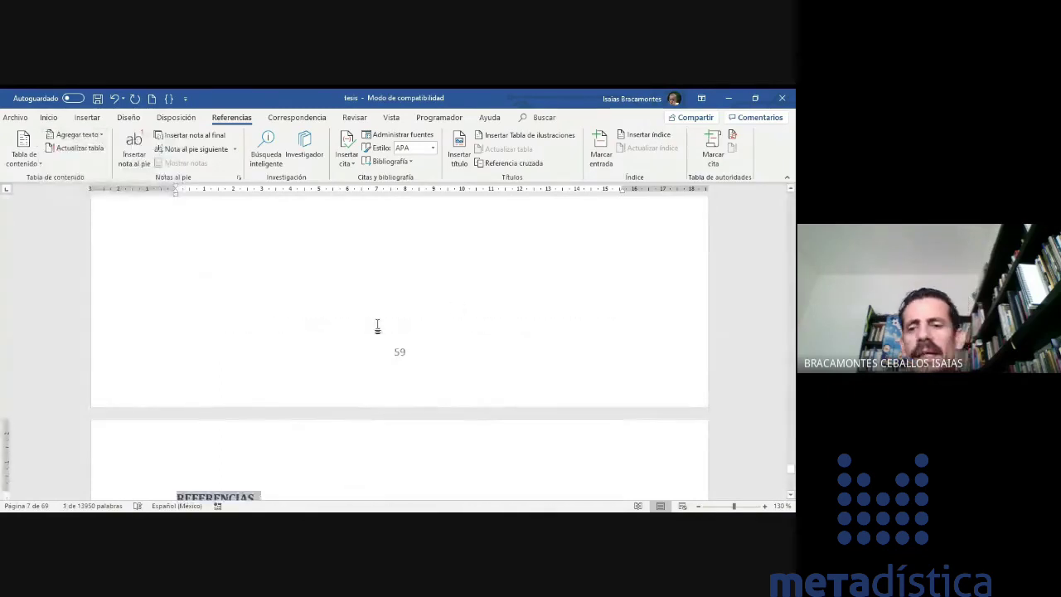
- Add a blank line and a page break ahead of the typed TABLA DE CONTENIDO heading
{"action": "left_click_drag", "start_coordinate": [791, 474], "coordinate": [767, 223]}
{"action": "scroll", "coordinate": [407, 304], "scroll_direction": "down", "scroll_amount": 15}
{"action": "scroll", "coordinate": [407, 303], "scroll_direction": "up", "scroll_amount": 5}
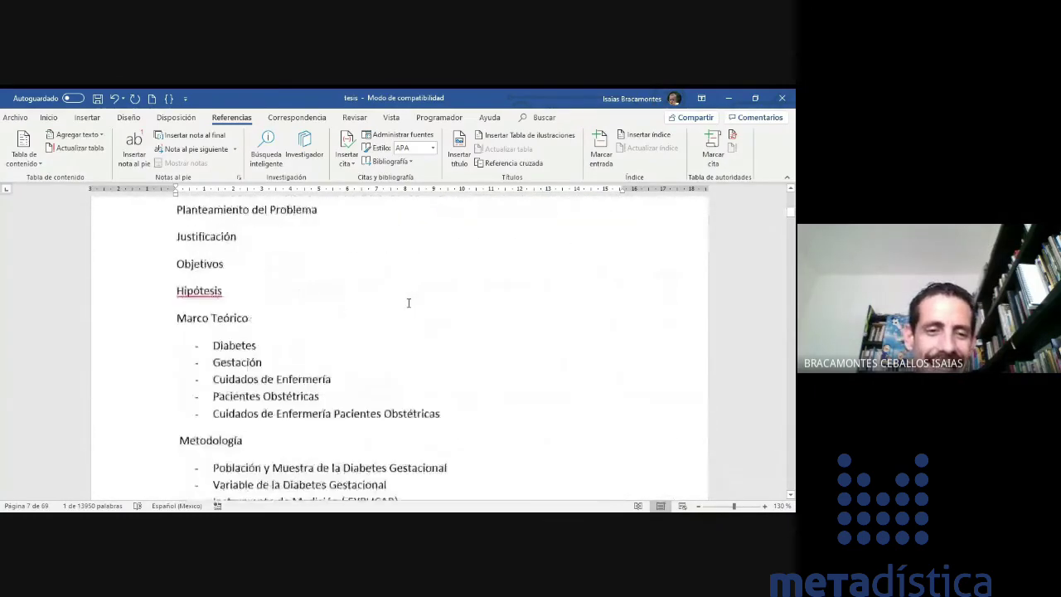
{"action": "scroll", "coordinate": [407, 303], "scroll_direction": "up", "scroll_amount": 8}
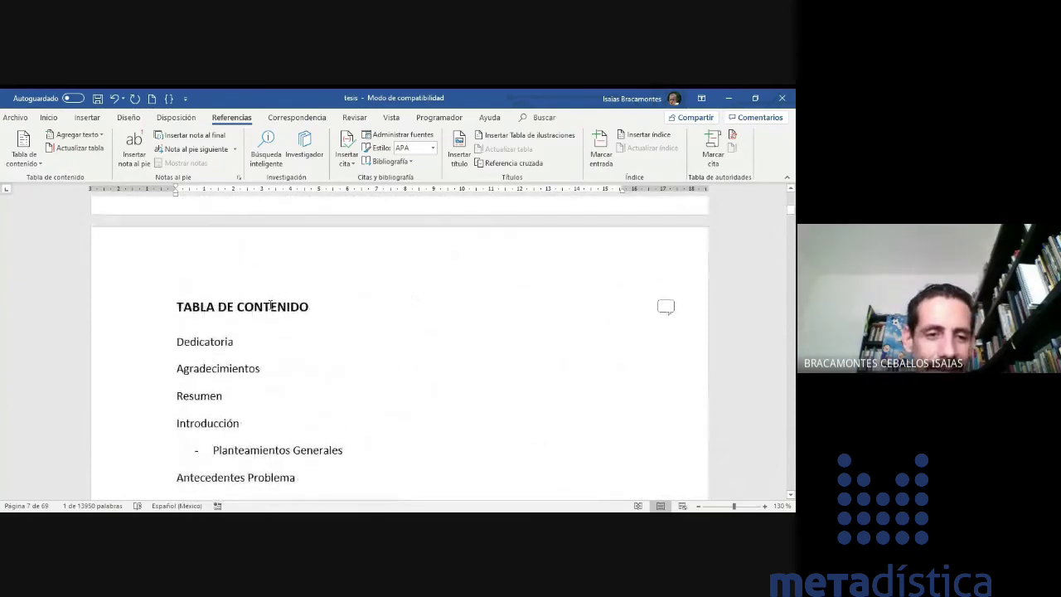
{"action": "left_click", "coordinate": [166, 308]}
{"action": "key", "text": "Return"}
{"action": "key", "text": "Return"}
{"action": "key", "text": "Return"}
{"action": "key", "text": "Return"}
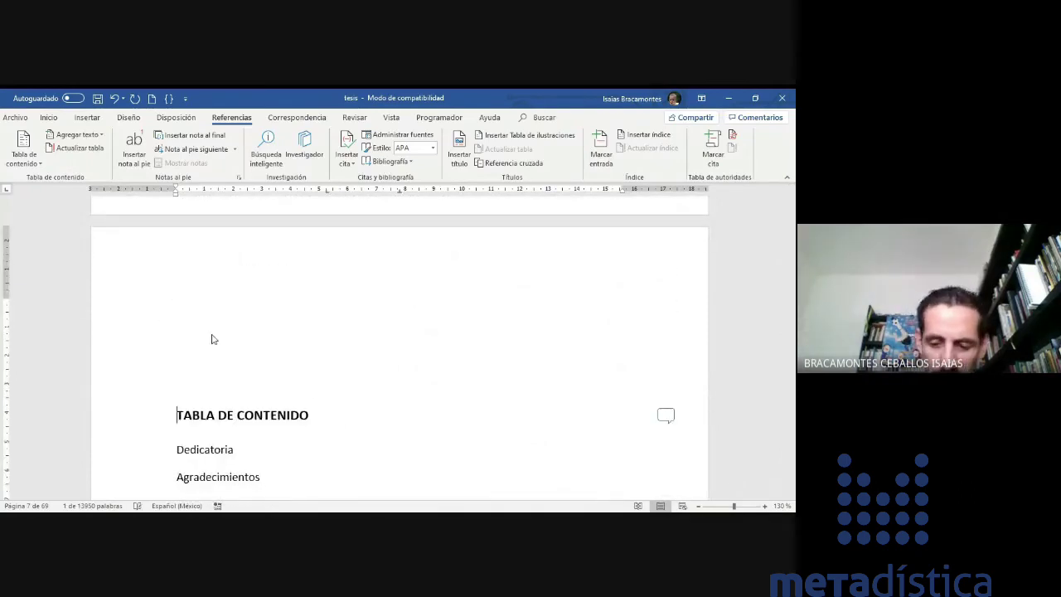
{"action": "key", "text": "ctrl+Return"}
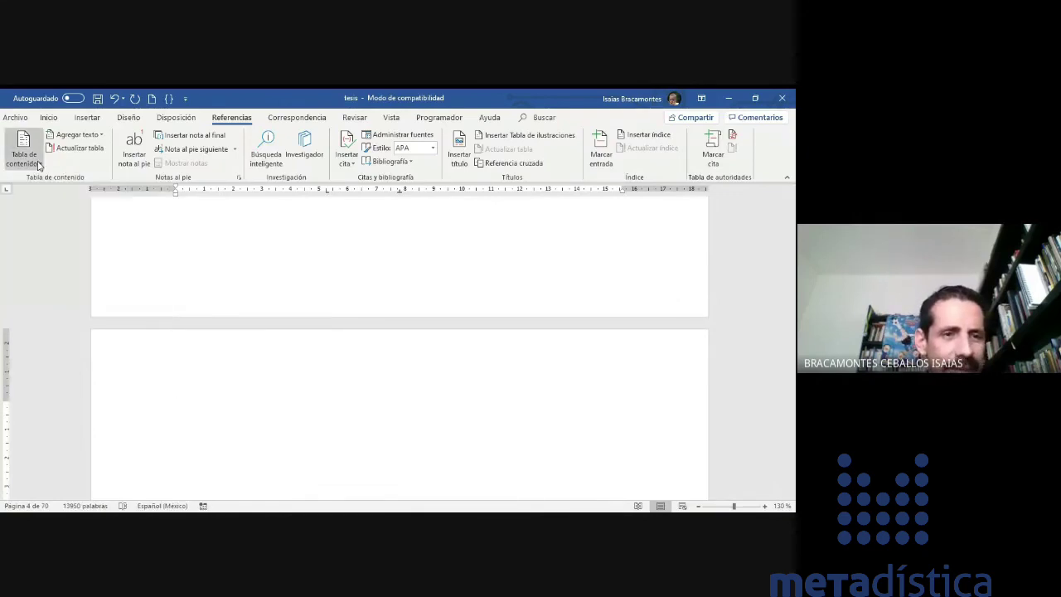
- Insert Tabla automática 1 and scroll through the generated Contenido table to check it
{"action": "left_click", "coordinate": [24, 153]}
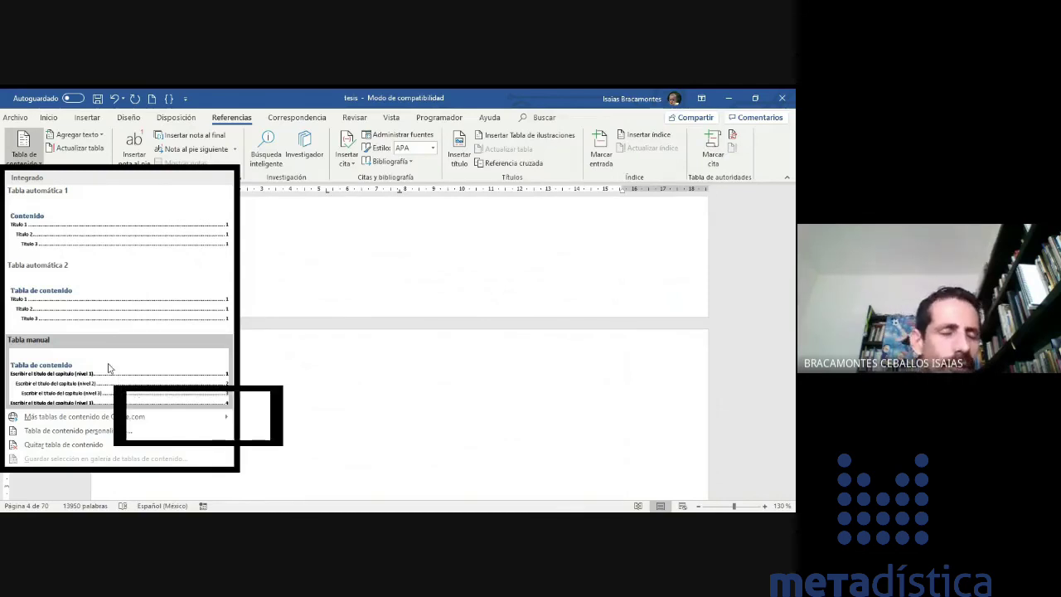
{"action": "left_click", "coordinate": [103, 224]}
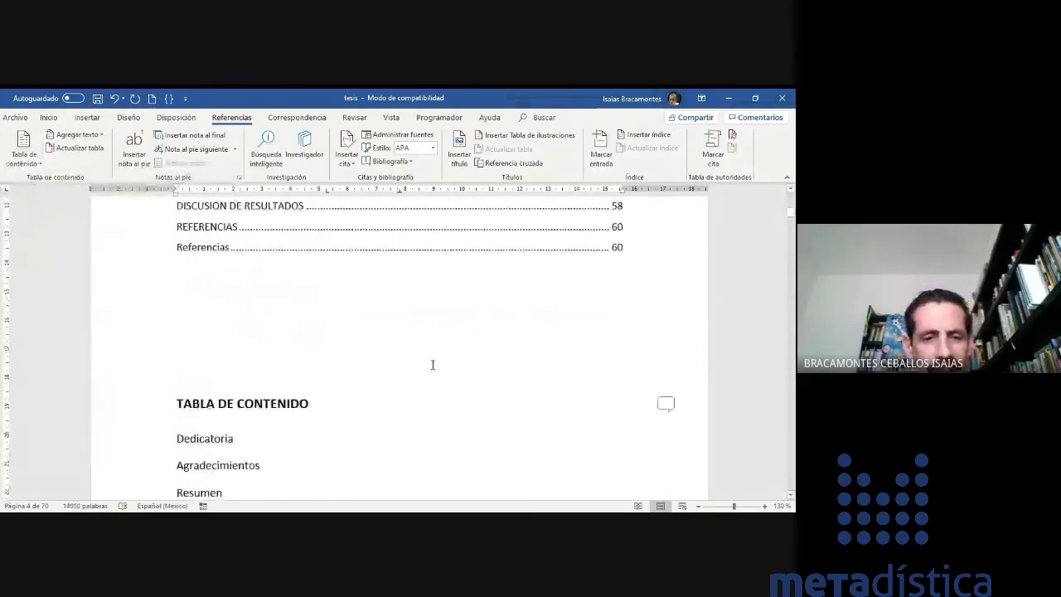
{"action": "scroll", "coordinate": [432, 365], "scroll_direction": "up", "scroll_amount": 5}
{"action": "scroll", "coordinate": [432, 365], "scroll_direction": "up", "scroll_amount": 3}
{"action": "left_click", "coordinate": [649, 302]}
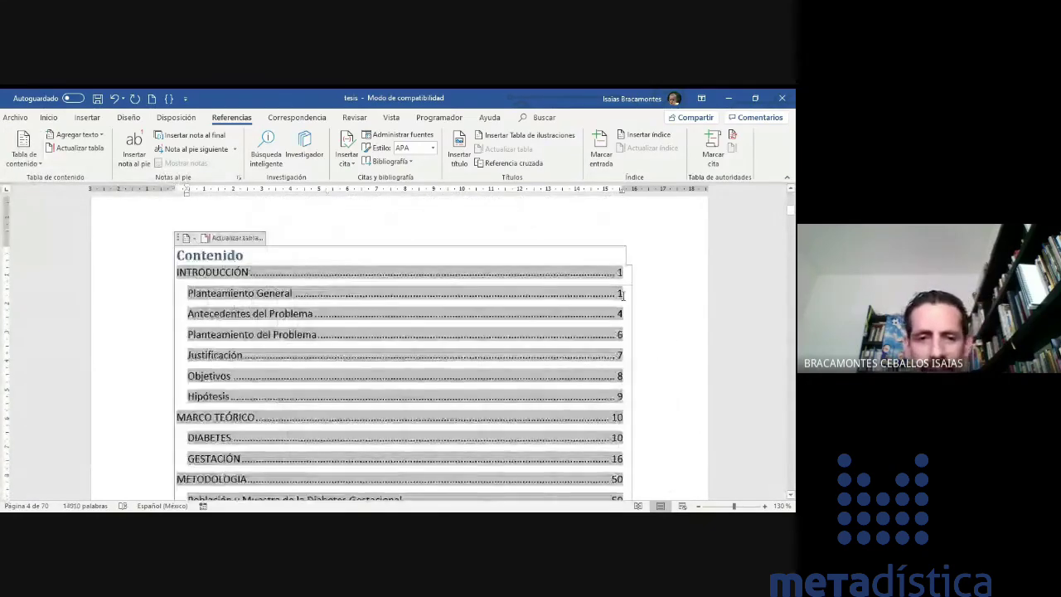
{"action": "scroll", "coordinate": [649, 302], "scroll_direction": "down", "scroll_amount": 12}
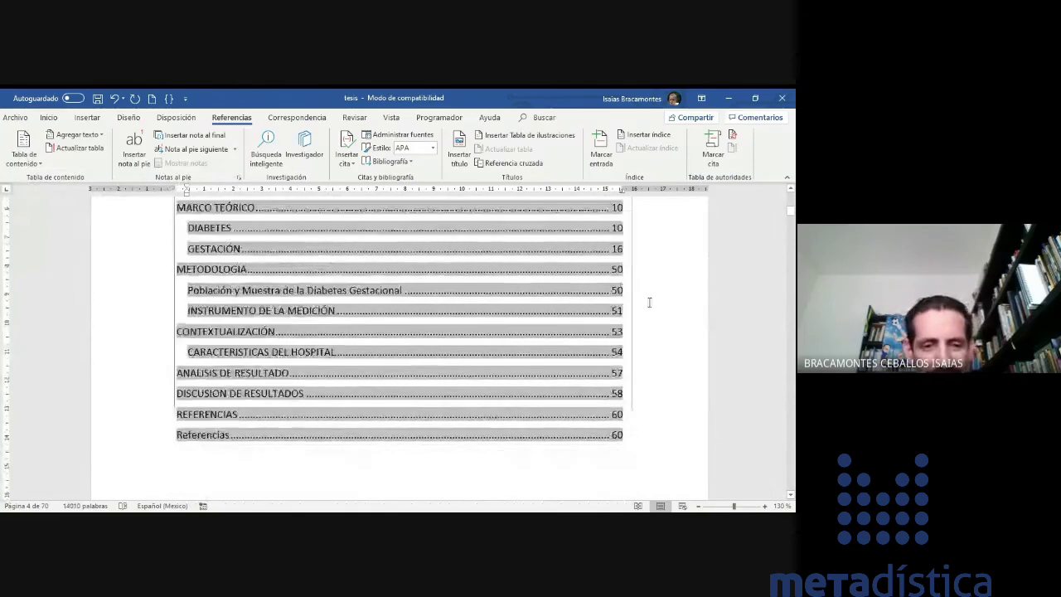
{"action": "scroll", "coordinate": [649, 302], "scroll_direction": "down", "scroll_amount": 5}
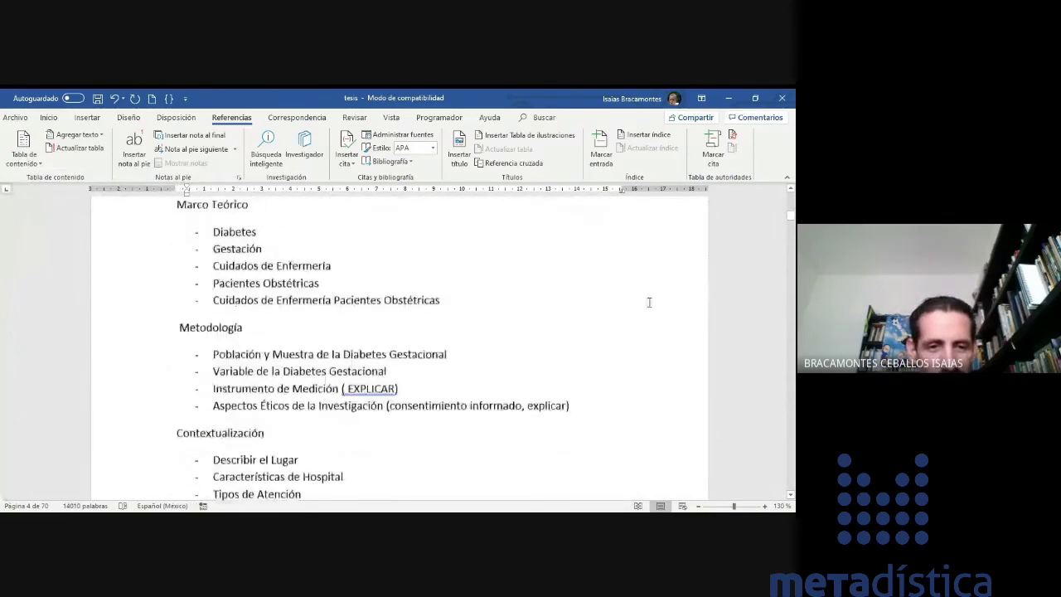
{"action": "scroll", "coordinate": [649, 302], "scroll_direction": "down", "scroll_amount": 15}
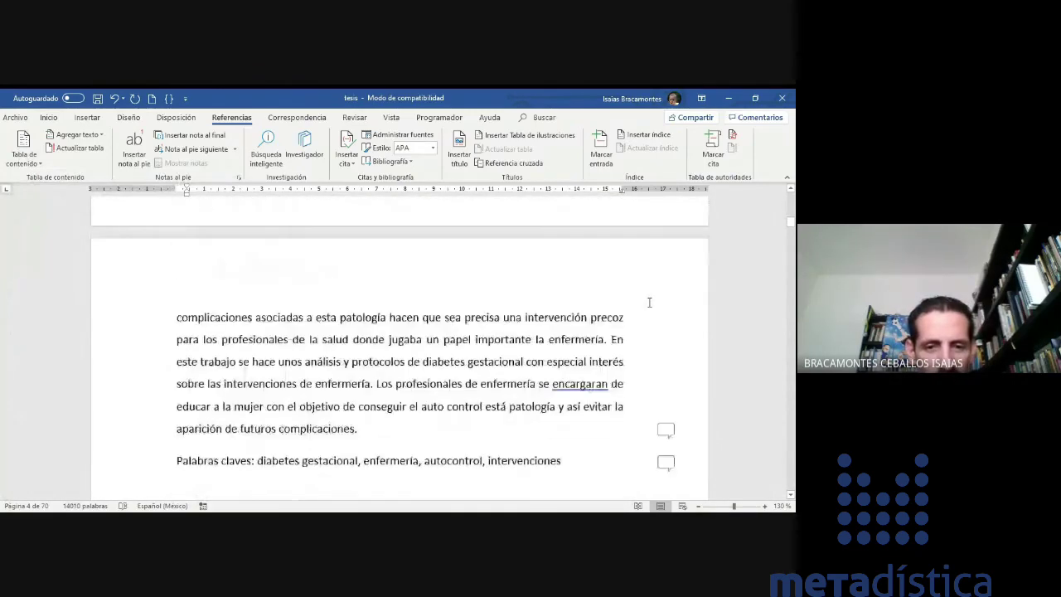
- Insert two empty lines above the INTRODUCCIÓN heading to push it further down the page
{"action": "scroll", "coordinate": [650, 301], "scroll_direction": "down", "scroll_amount": 8}
{"action": "scroll", "coordinate": [649, 302], "scroll_direction": "down", "scroll_amount": 5}
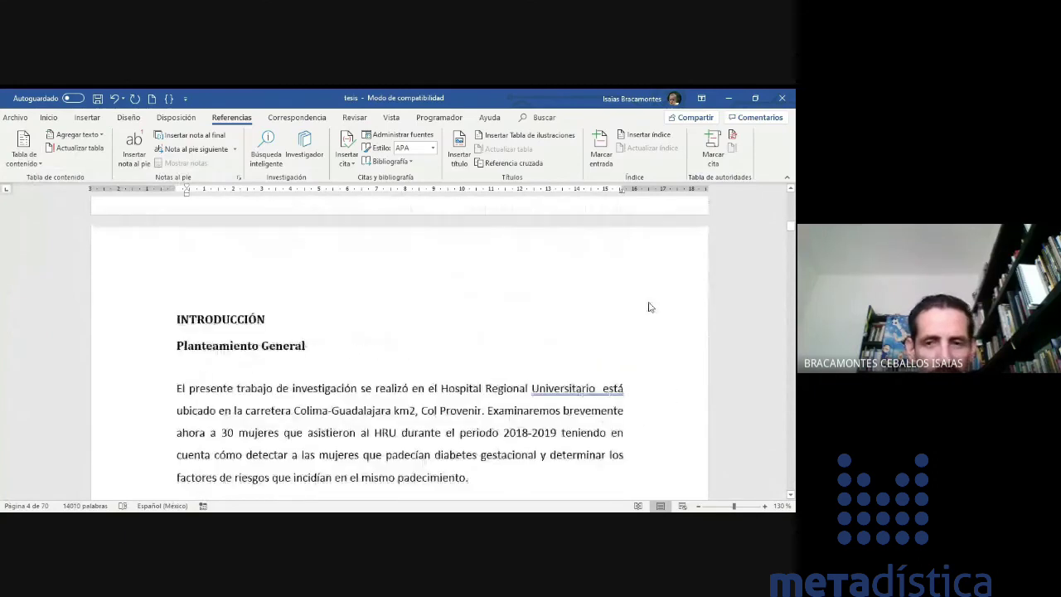
{"action": "scroll", "coordinate": [649, 307], "scroll_direction": "up", "scroll_amount": 1}
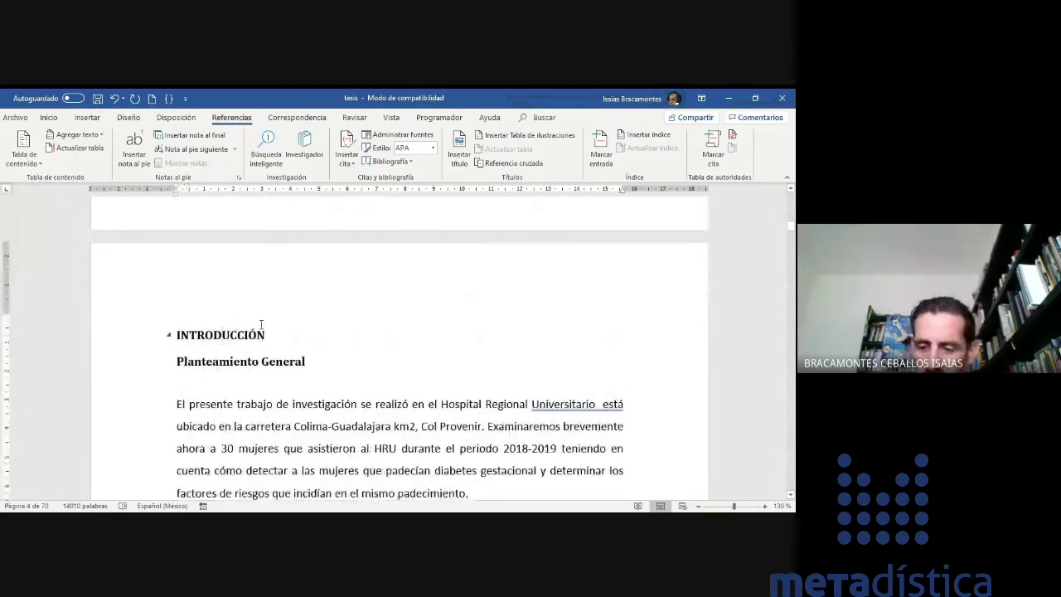
{"action": "key", "text": "Return"}
{"action": "key", "text": "Return"}
{"action": "key", "text": "Return"}
{"action": "key", "text": "Return"}
{"action": "key", "text": "Return"}
{"action": "key", "text": "Return"}
{"action": "key", "text": "Return"}
{"action": "key", "text": "Return"}
{"action": "key", "text": "Return"}
{"action": "key", "text": "Return"}
{"action": "key", "text": "Return"}
{"action": "key", "text": "Return"}
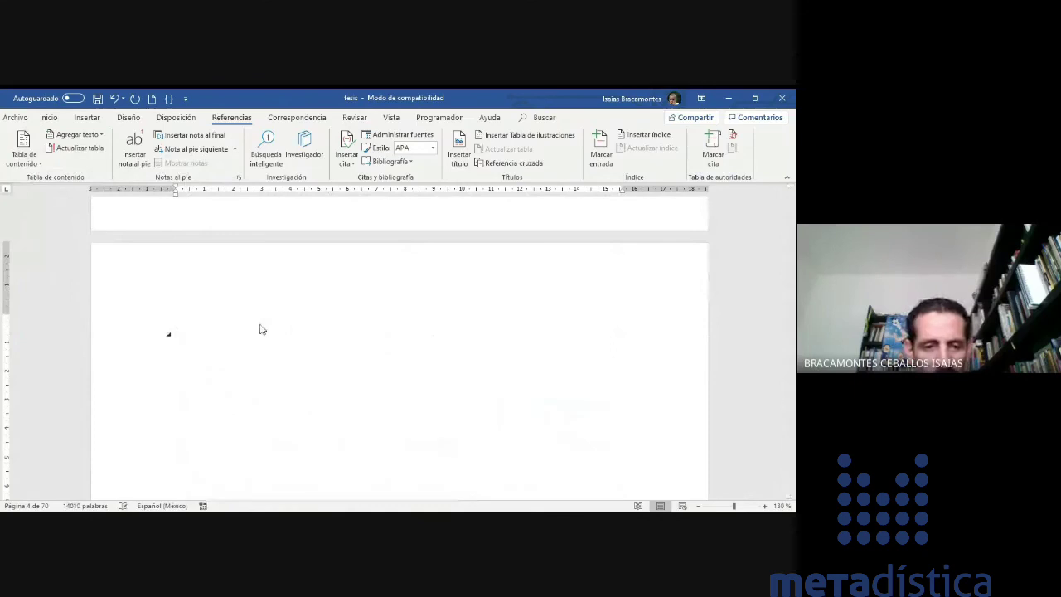
{"action": "key", "text": "Return"}
{"action": "key", "text": "Return"}
{"action": "key", "text": "Return"}
{"action": "key", "text": "Return"}
{"action": "key", "text": "Return"}
{"action": "key", "text": "Return"}
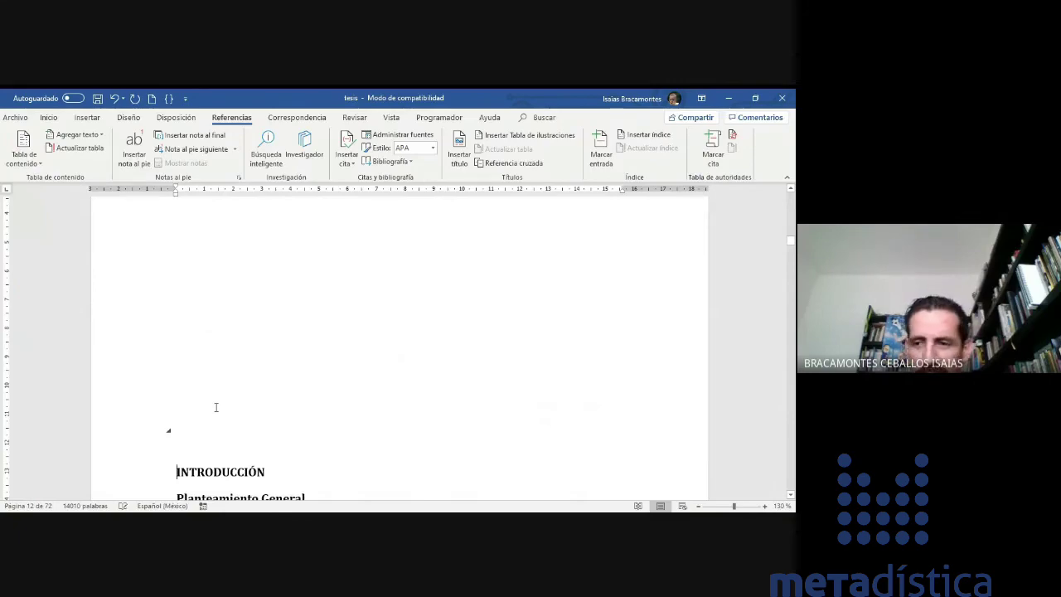
{"action": "left_click_drag", "start_coordinate": [790, 249], "coordinate": [791, 229]}
{"action": "scroll", "coordinate": [418, 318], "scroll_direction": "up", "scroll_amount": 12}
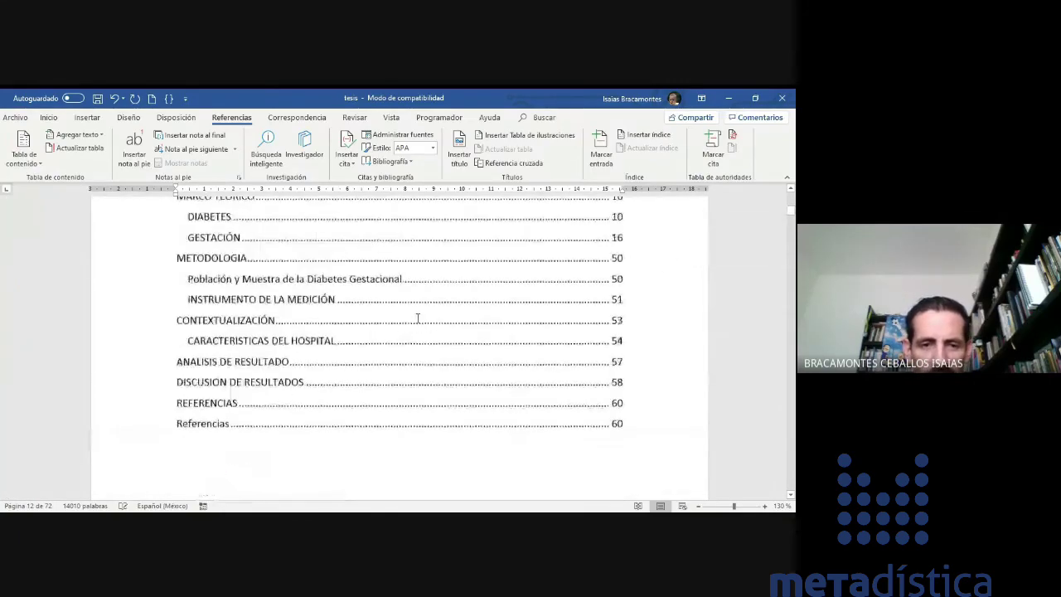
{"action": "scroll", "coordinate": [418, 319], "scroll_direction": "up", "scroll_amount": 3}
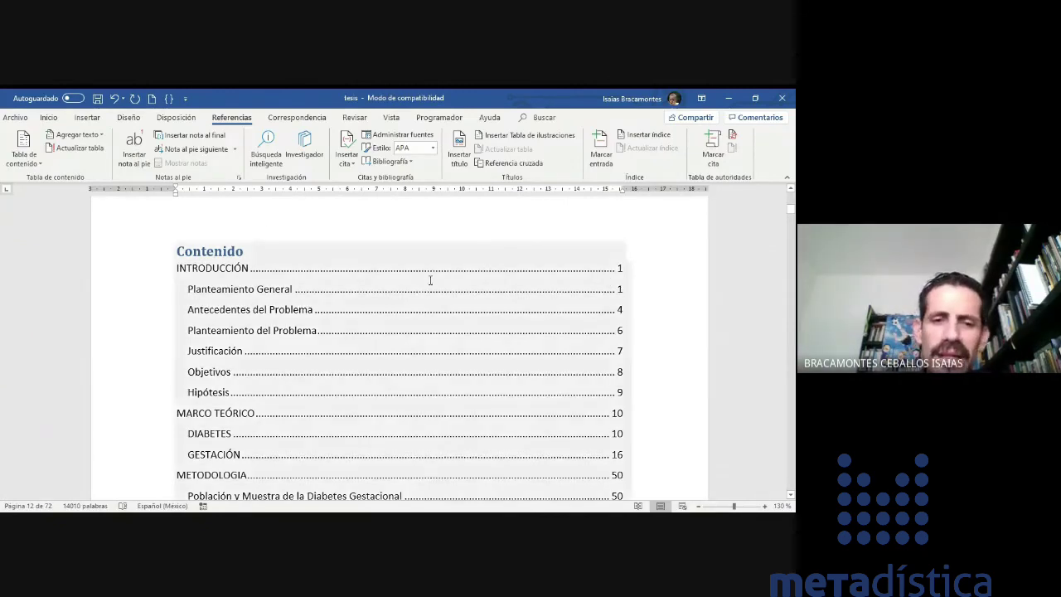
- Update only the table of contents page numbers, so INTRODUCCIÓN shows page 5
{"action": "left_click", "coordinate": [431, 276]}
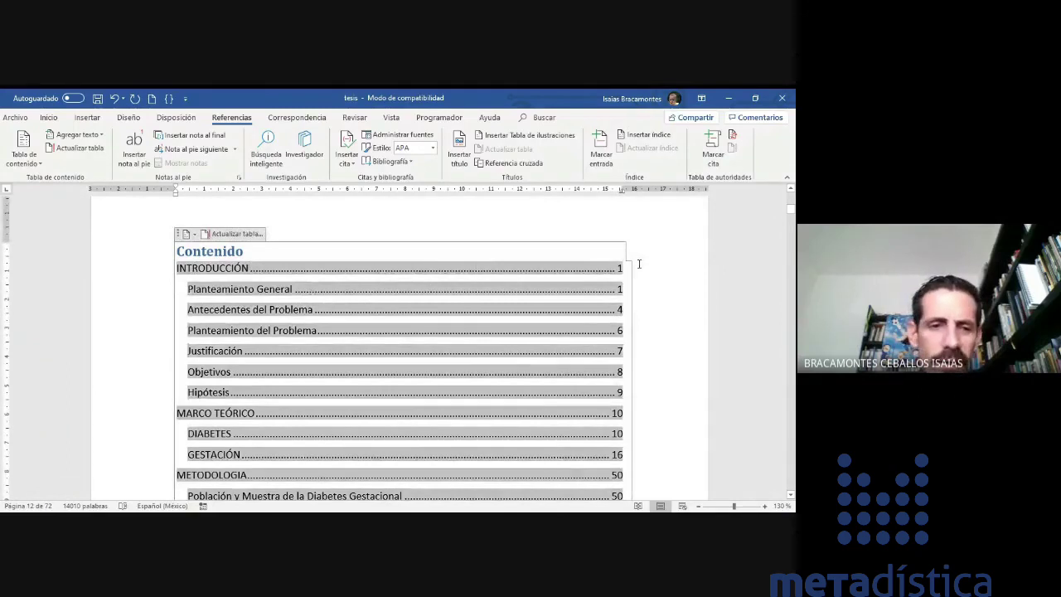
{"action": "left_click", "coordinate": [245, 252]}
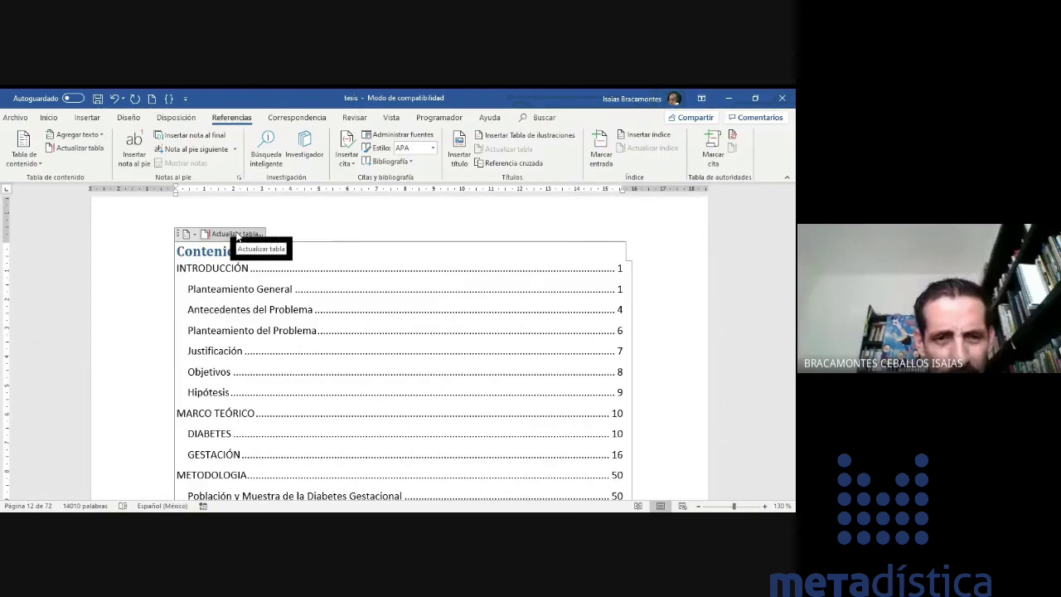
{"action": "left_click", "coordinate": [236, 236]}
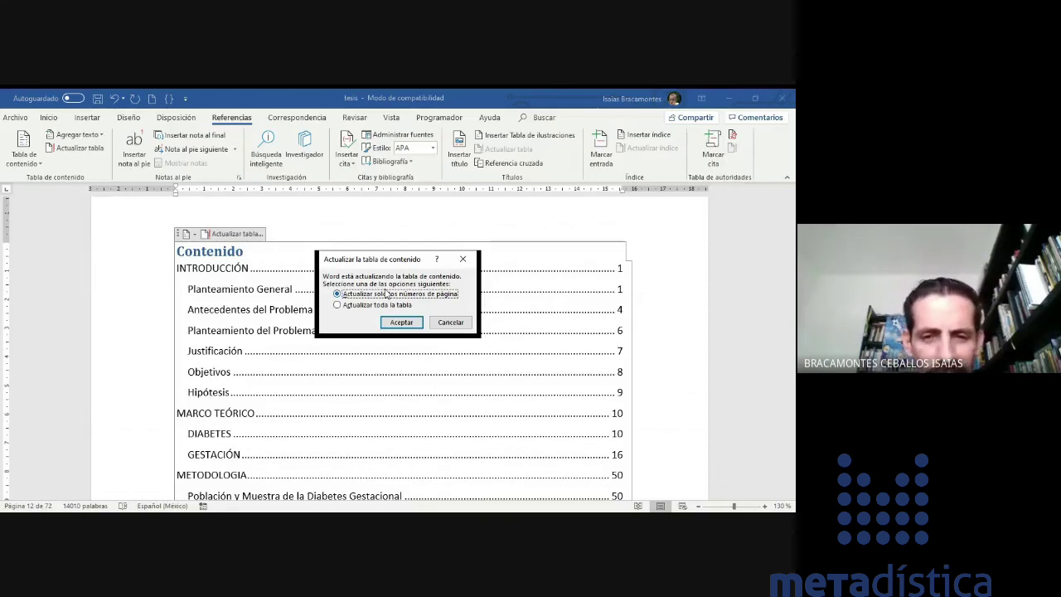
{"action": "left_click", "coordinate": [357, 307]}
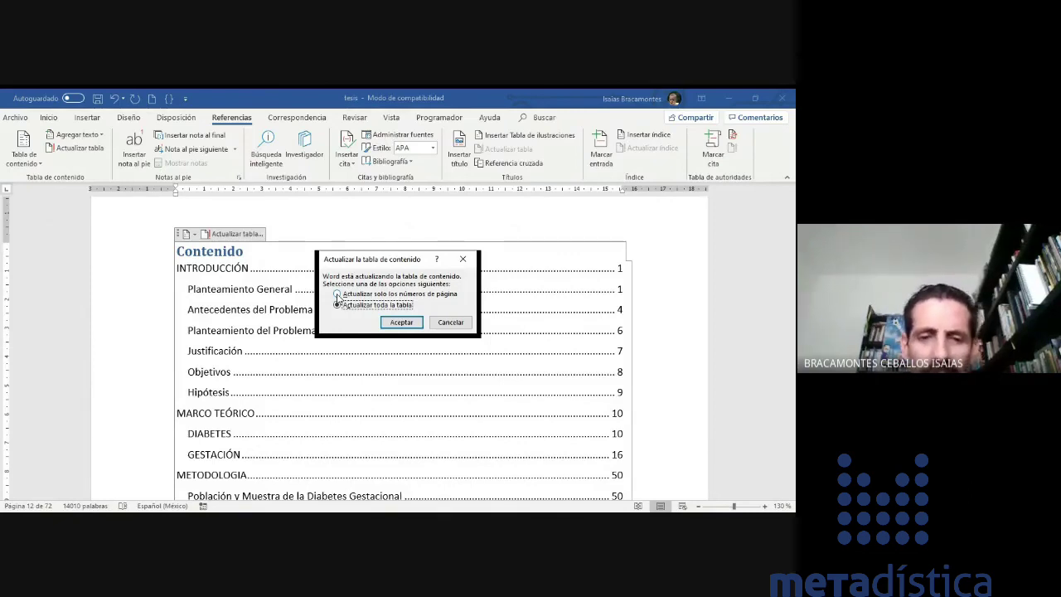
{"action": "left_click", "coordinate": [338, 295]}
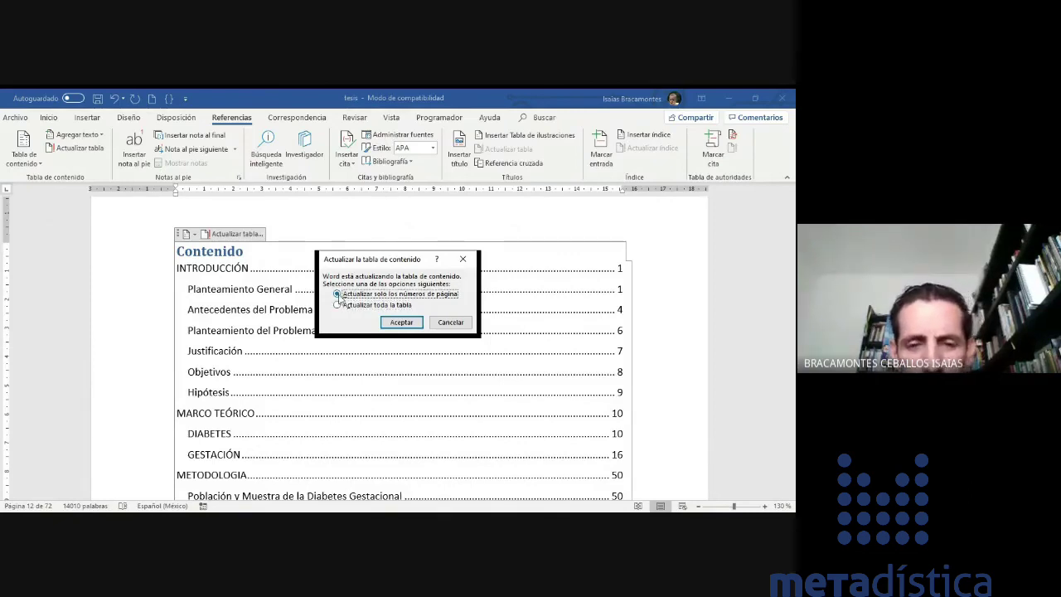
{"action": "left_click", "coordinate": [402, 323]}
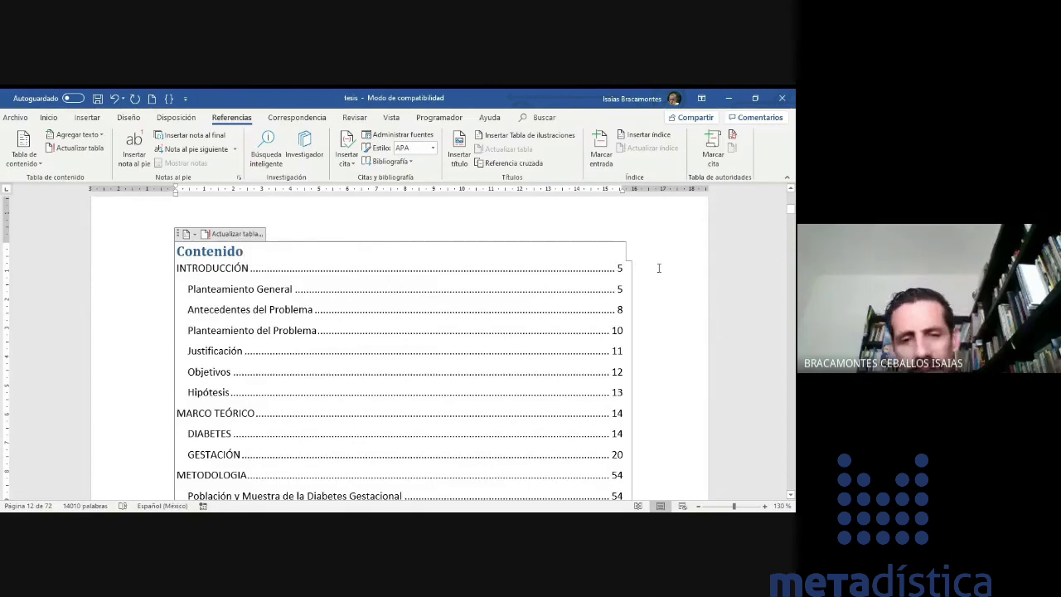
- Set the RESUMEN heading as a Level 1 table of contents entry
{"action": "scroll", "coordinate": [607, 276], "scroll_direction": "down", "scroll_amount": 1}
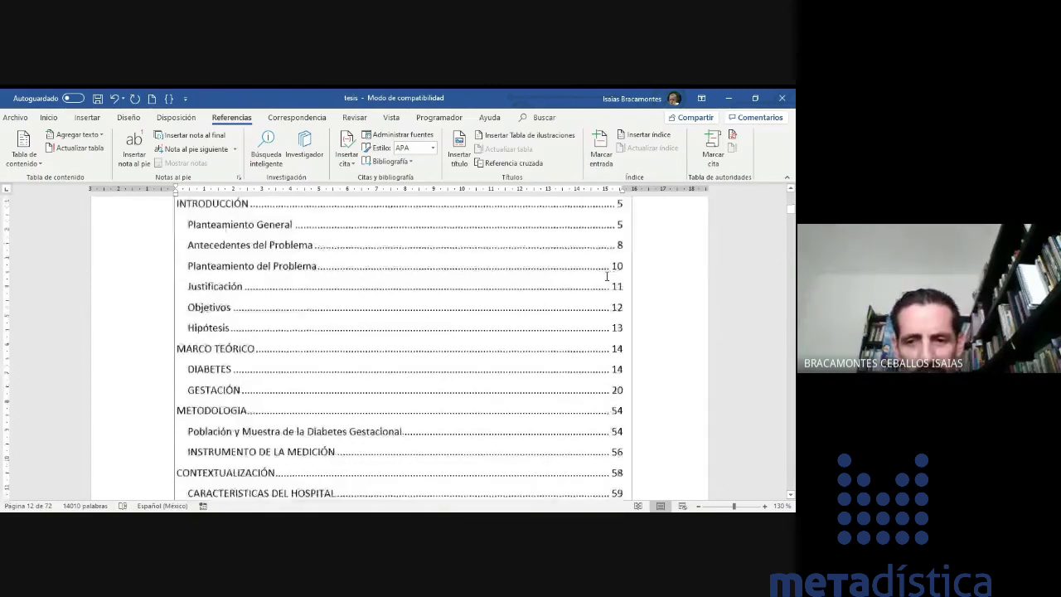
{"action": "scroll", "coordinate": [606, 276], "scroll_direction": "down", "scroll_amount": 4}
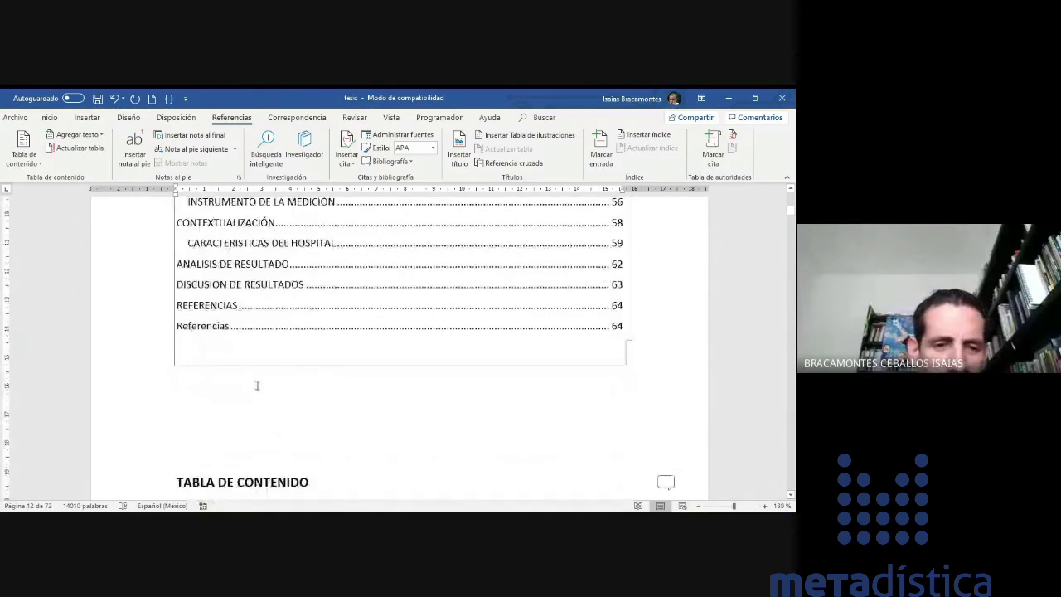
{"action": "scroll", "coordinate": [257, 384], "scroll_direction": "up", "scroll_amount": 1}
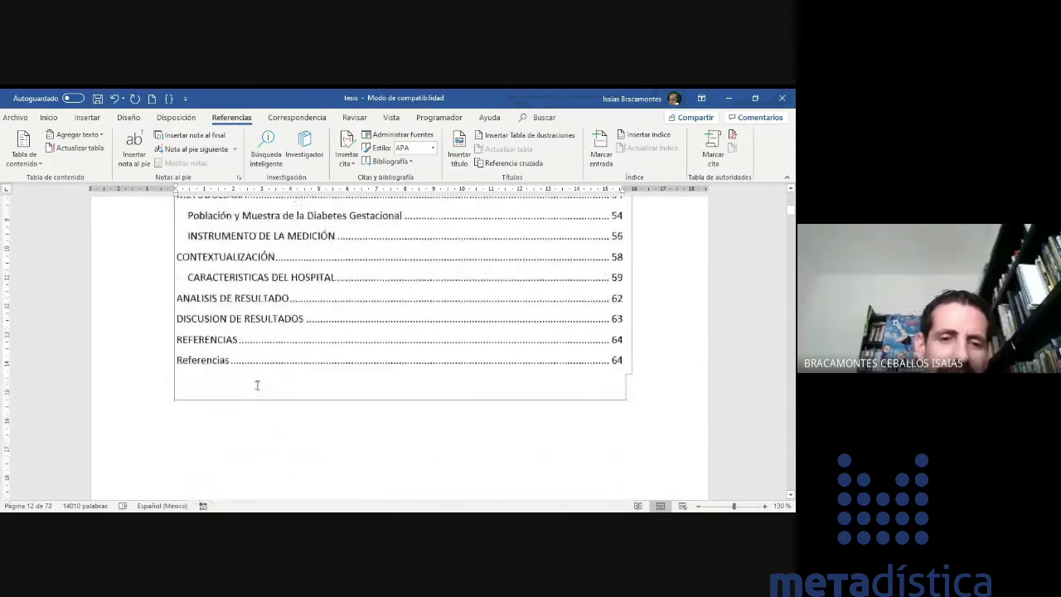
{"action": "scroll", "coordinate": [257, 385], "scroll_direction": "up", "scroll_amount": 3}
{"action": "scroll", "coordinate": [247, 331], "scroll_direction": "up", "scroll_amount": 2}
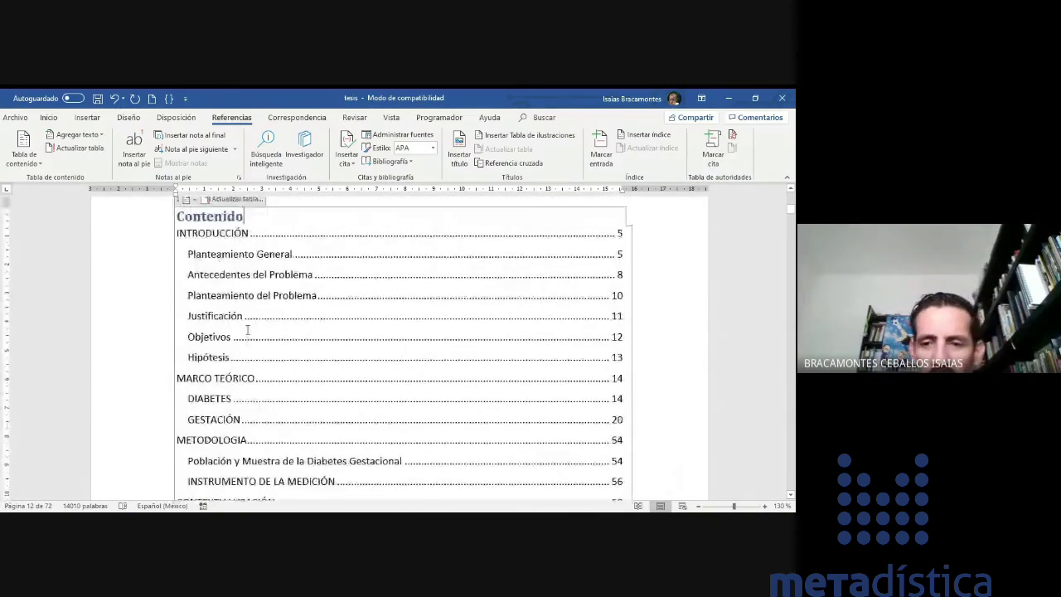
{"action": "left_click", "coordinate": [260, 292]}
{"action": "scroll", "coordinate": [259, 292], "scroll_direction": "down", "scroll_amount": 13}
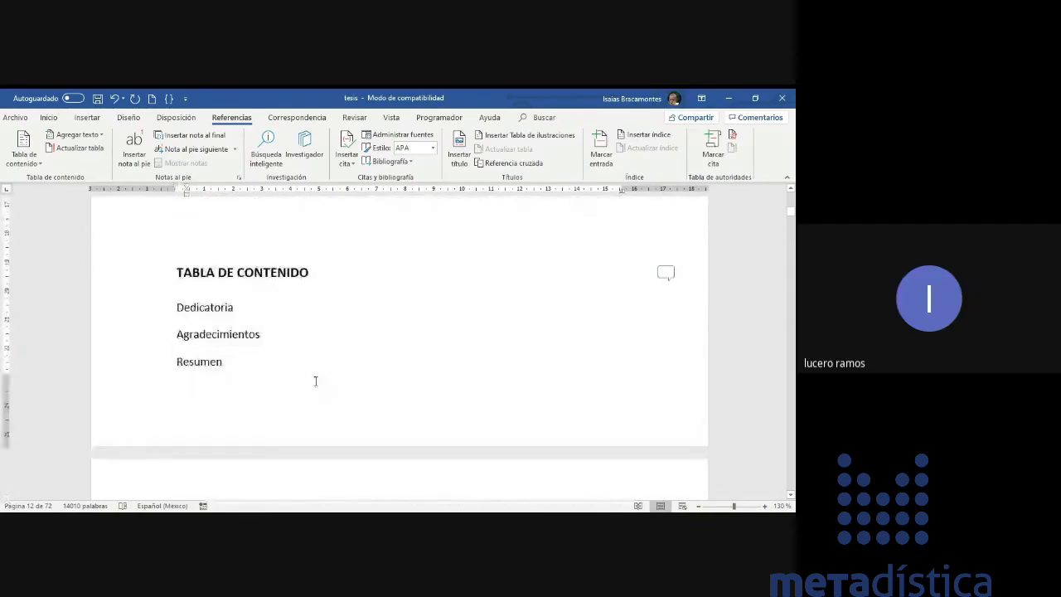
{"action": "scroll", "coordinate": [315, 381], "scroll_direction": "down", "scroll_amount": 20}
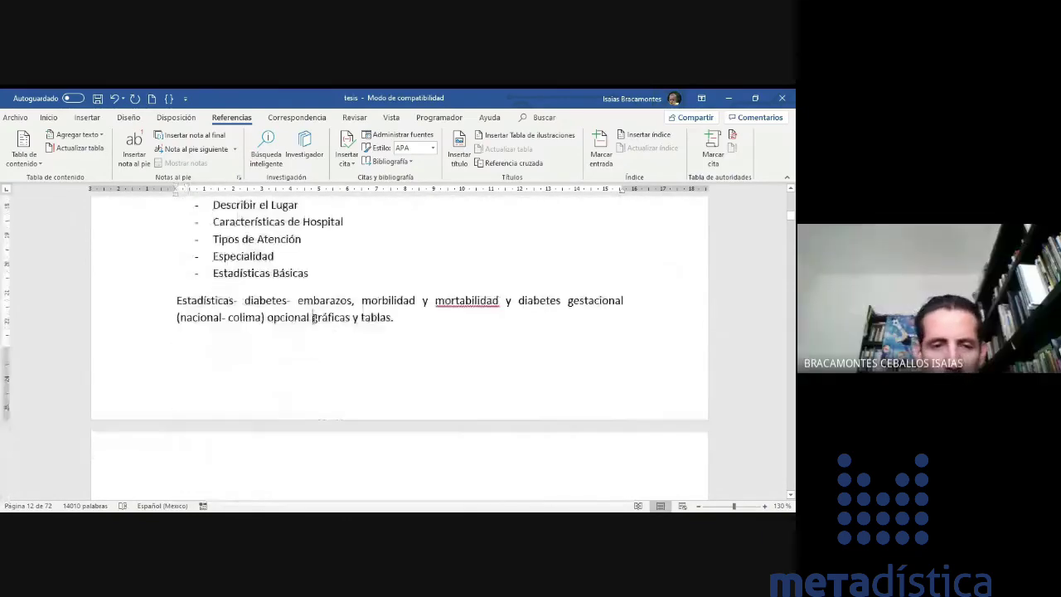
{"action": "scroll", "coordinate": [315, 319], "scroll_direction": "down", "scroll_amount": 5}
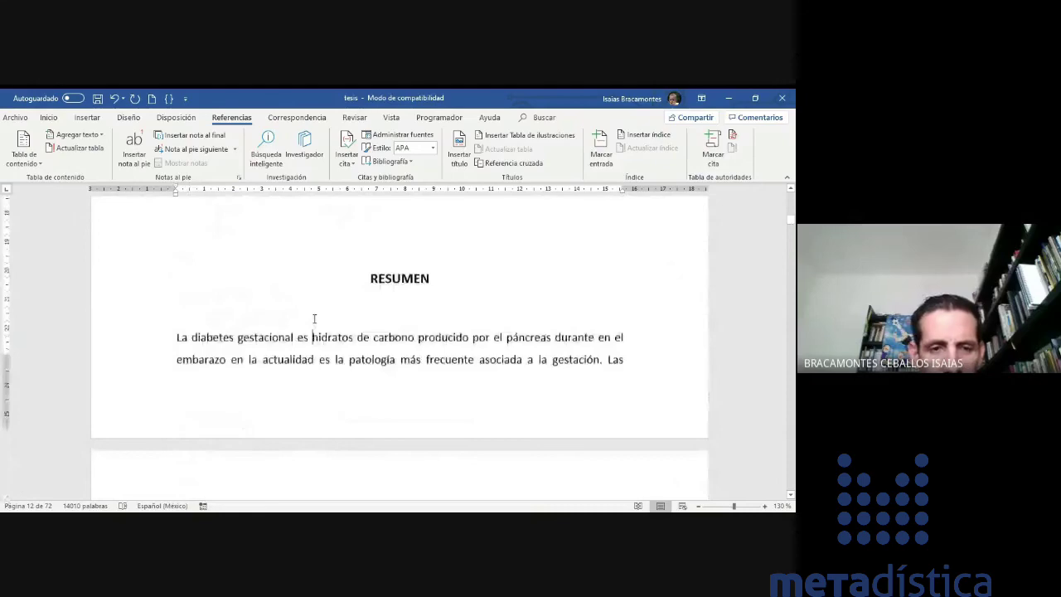
{"action": "scroll", "coordinate": [314, 318], "scroll_direction": "down", "scroll_amount": 5}
{"action": "scroll", "coordinate": [314, 318], "scroll_direction": "up", "scroll_amount": 10}
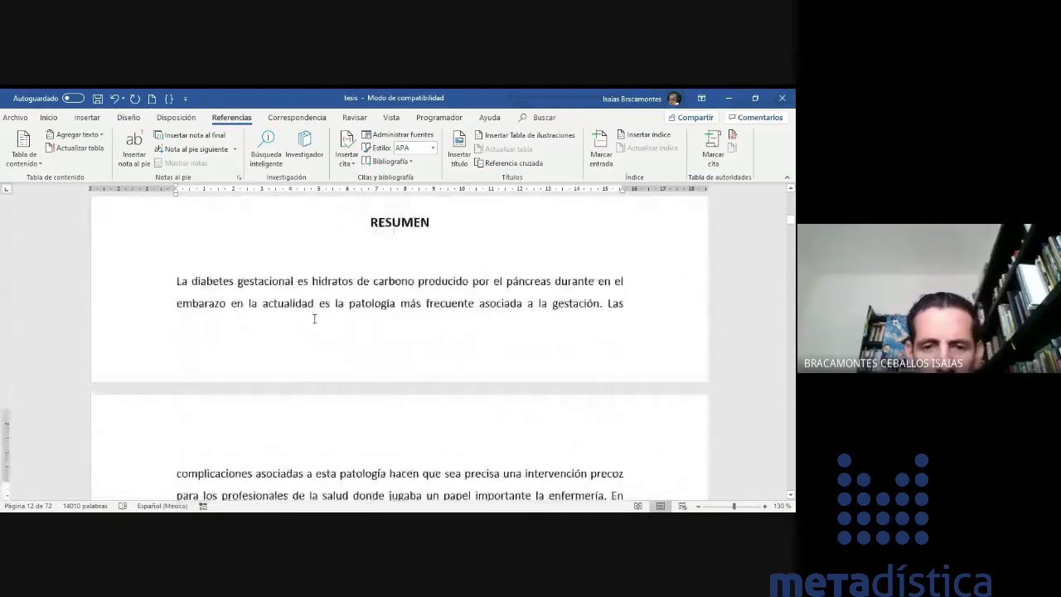
{"action": "double_click", "coordinate": [367, 306]}
{"action": "left_click", "coordinate": [76, 134]}
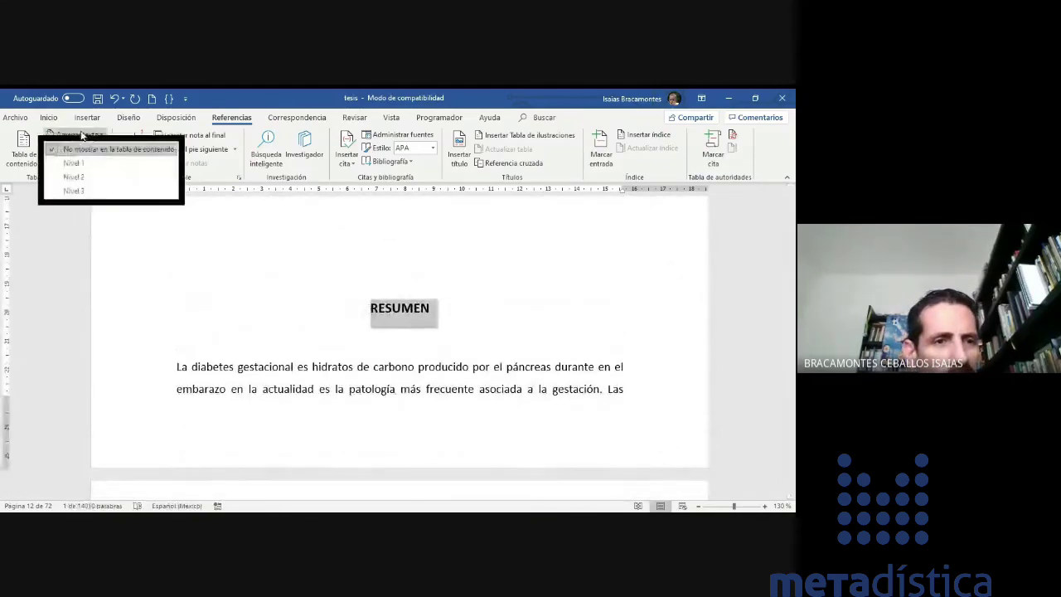
{"action": "left_click", "coordinate": [67, 161]}
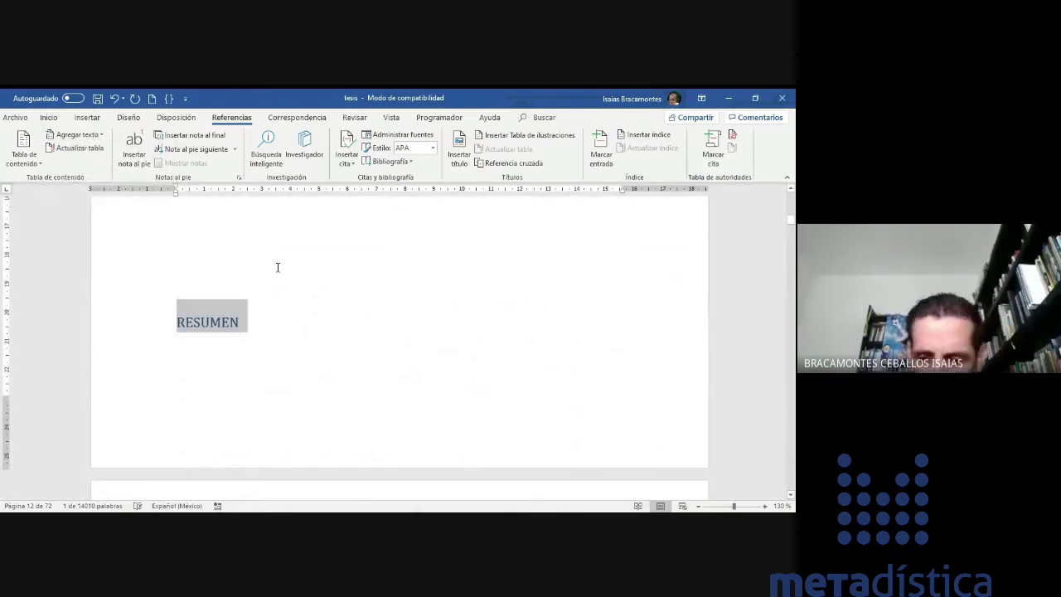
- Mark the Antecedentes del Problema heading as Do Not Show in Table of Contents
{"action": "scroll", "coordinate": [278, 267], "scroll_direction": "down", "scroll_amount": 2}
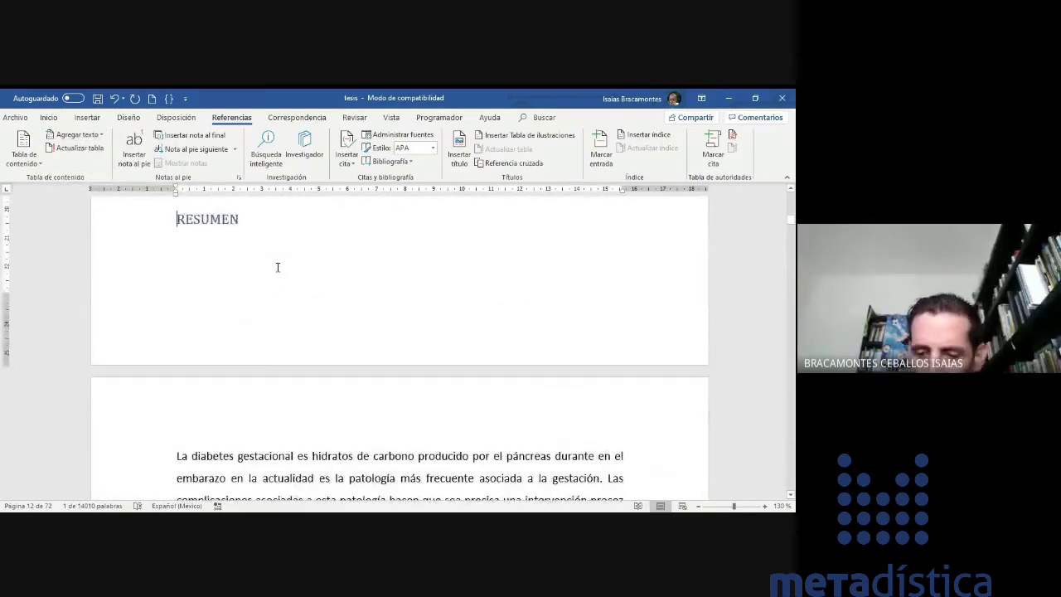
{"action": "key", "text": "Up"}
{"action": "key", "text": "Up"}
{"action": "key", "text": "Up"}
{"action": "key", "text": "Up"}
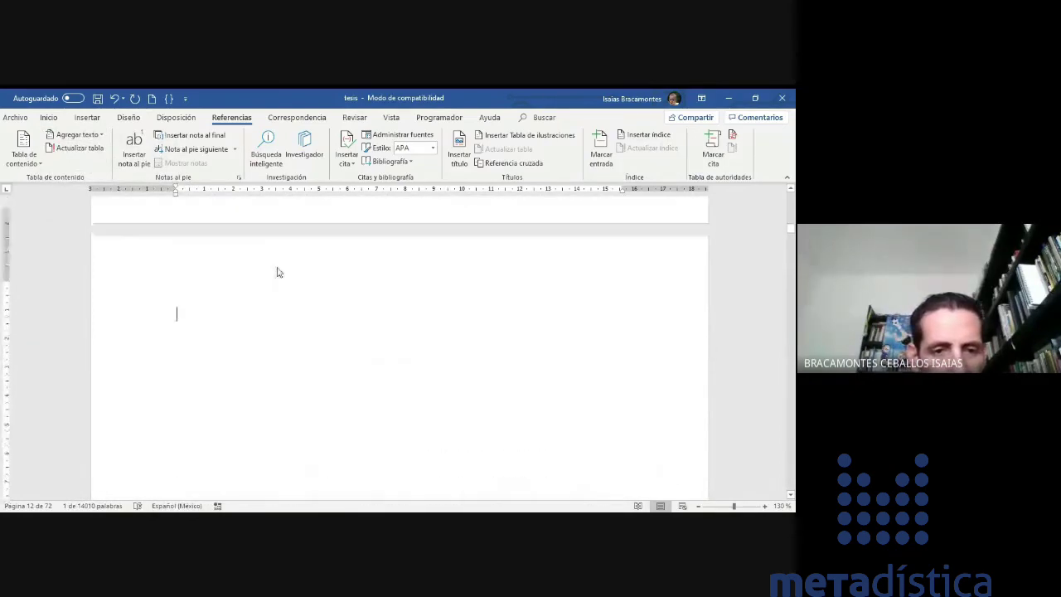
{"action": "key", "text": "Down"}
{"action": "key", "text": "Down"}
{"action": "key", "text": "Down"}
{"action": "key", "text": "Down"}
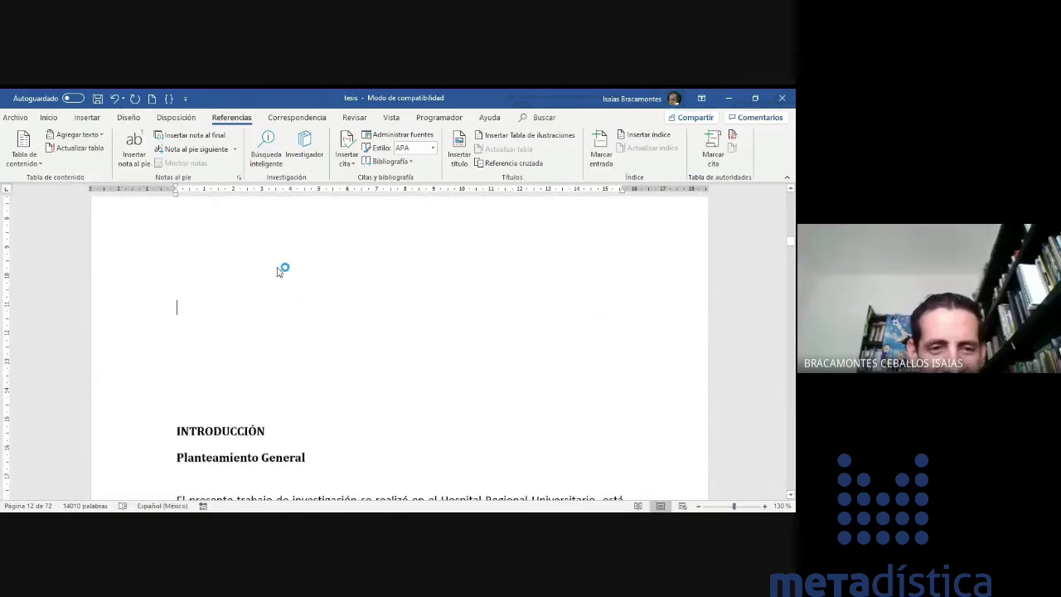
{"action": "key", "text": "Up"}
{"action": "key", "text": "Up"}
{"action": "key", "text": "Up"}
{"action": "key", "text": "Up"}
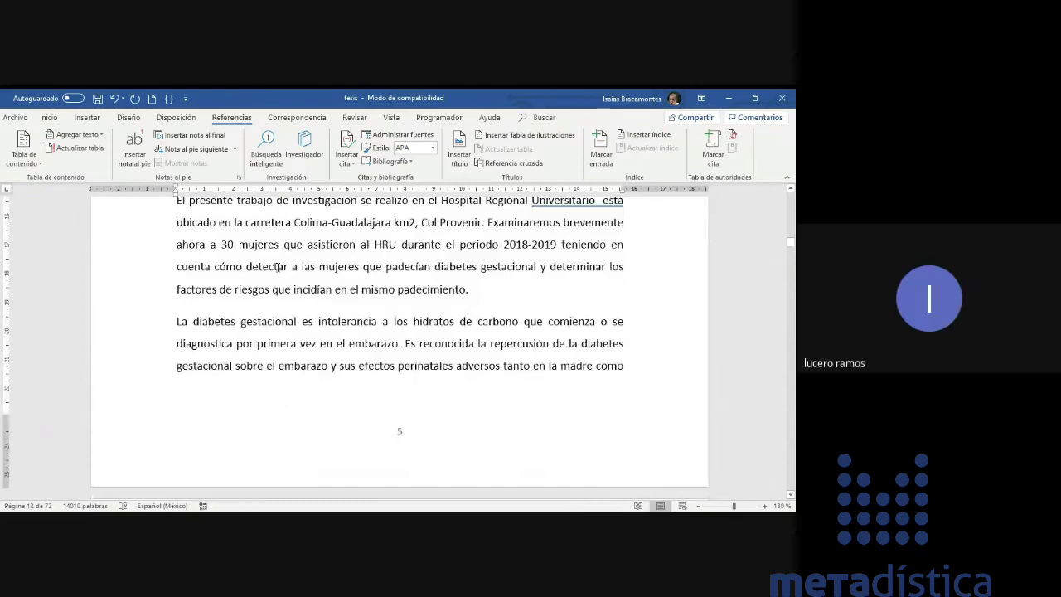
{"action": "key", "text": "Down"}
{"action": "key", "text": "Down"}
{"action": "key", "text": "Down"}
{"action": "key", "text": "Down"}
{"action": "key", "text": "Down"}
{"action": "key", "text": "Down"}
{"action": "key", "text": "Down"}
{"action": "key", "text": "Down"}
{"action": "key", "text": "Down"}
{"action": "key", "text": "Down"}
{"action": "key", "text": "Down"}
{"action": "key", "text": "Down"}
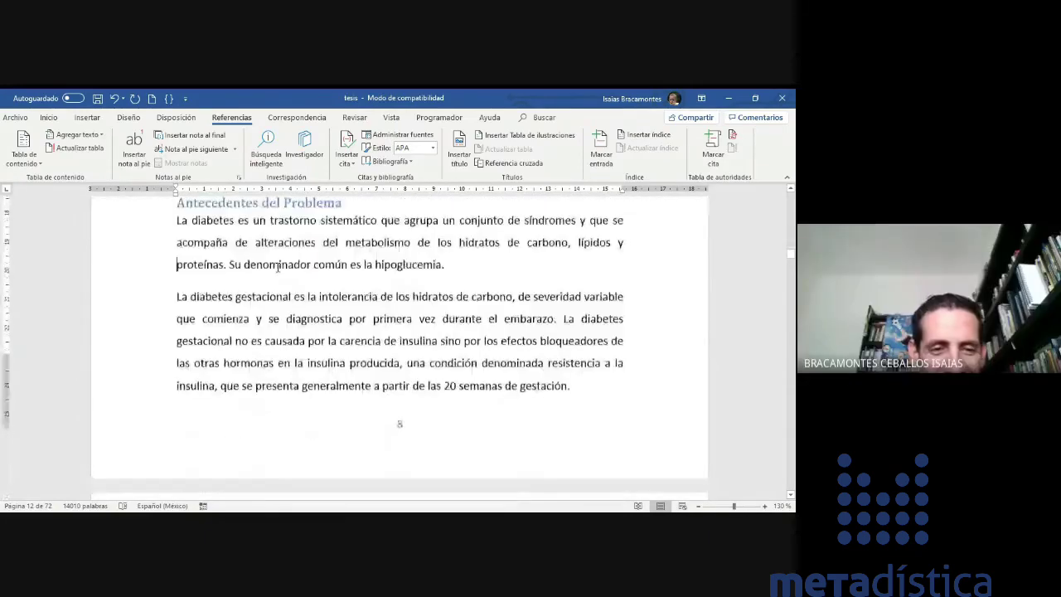
{"action": "key", "text": "Up"}
{"action": "key", "text": "Up"}
{"action": "key", "text": "Up"}
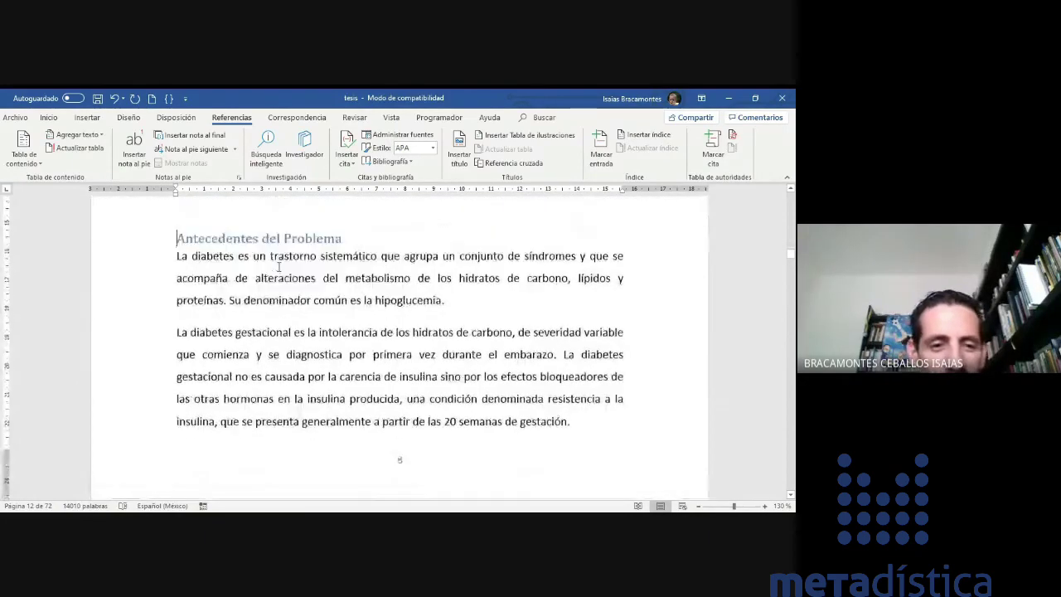
{"action": "triple_click", "coordinate": [258, 239]}
{"action": "left_click", "coordinate": [79, 134]}
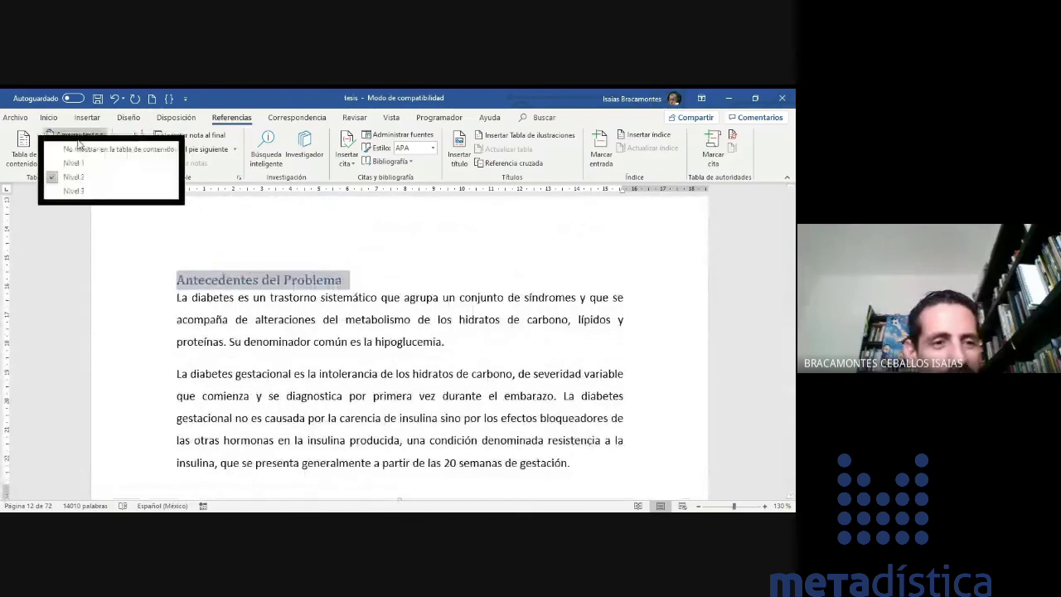
{"action": "left_click", "coordinate": [100, 163]}
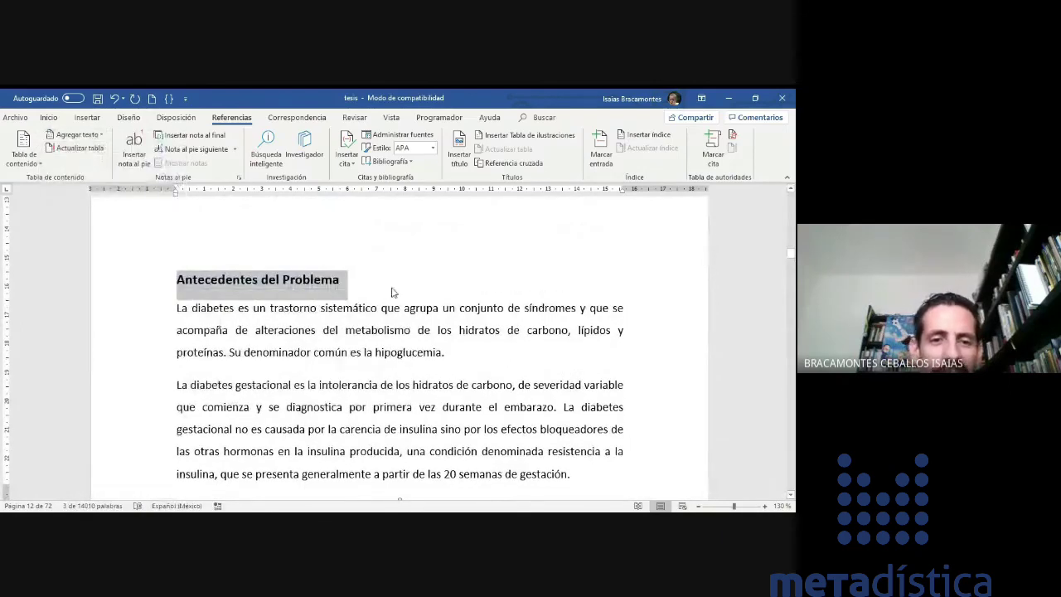
{"action": "left_click", "coordinate": [78, 135]}
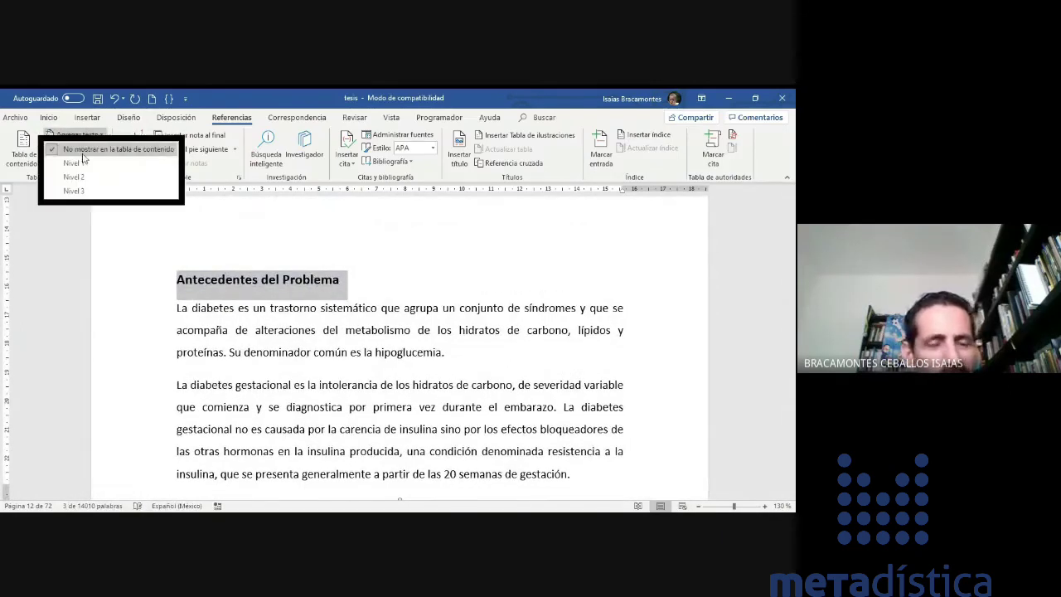
{"action": "left_click", "coordinate": [379, 281]}
- Rebuild the entire table of contents so RESUMEN lists at page 6 without Antecedentes del Problema
{"action": "scroll", "coordinate": [504, 338], "scroll_direction": "up", "scroll_amount": 5}
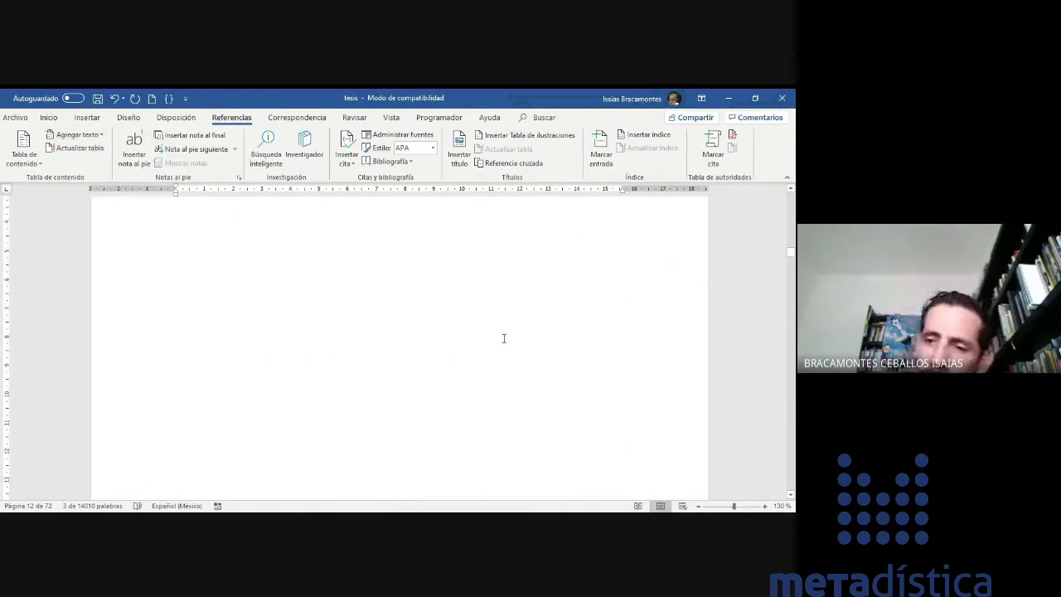
{"action": "scroll", "coordinate": [503, 340], "scroll_direction": "up", "scroll_amount": 3}
{"action": "scroll", "coordinate": [504, 340], "scroll_direction": "up", "scroll_amount": 20}
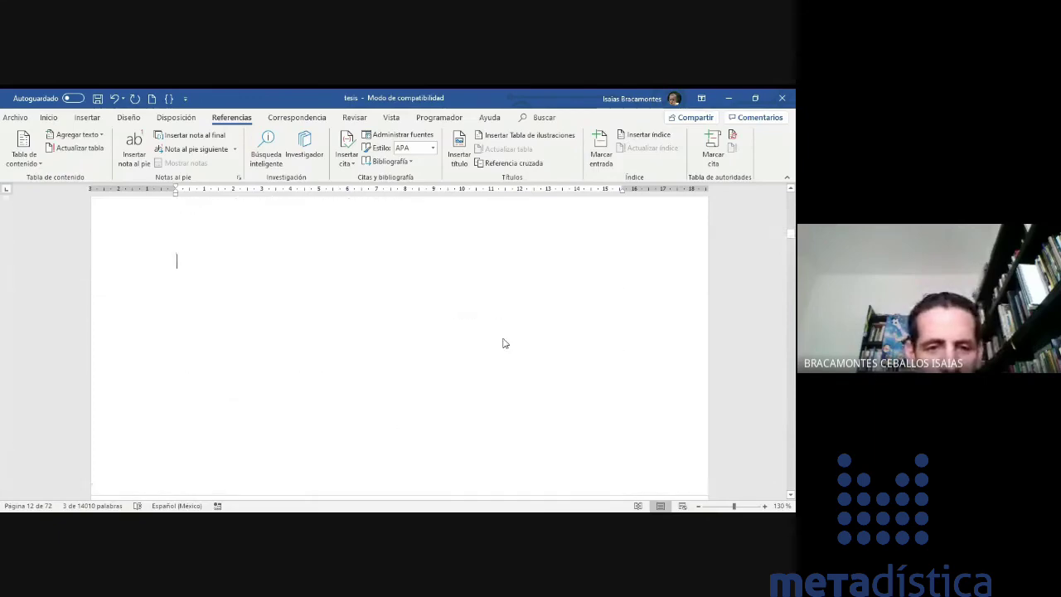
{"action": "scroll", "coordinate": [504, 338], "scroll_direction": "up", "scroll_amount": 5}
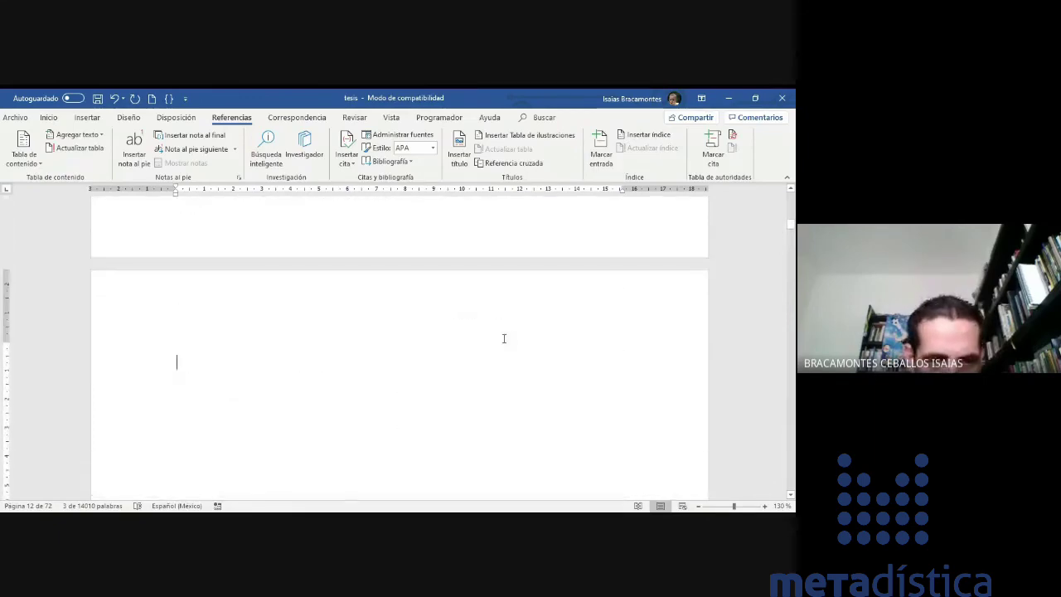
{"action": "scroll", "coordinate": [503, 338], "scroll_direction": "up", "scroll_amount": 20}
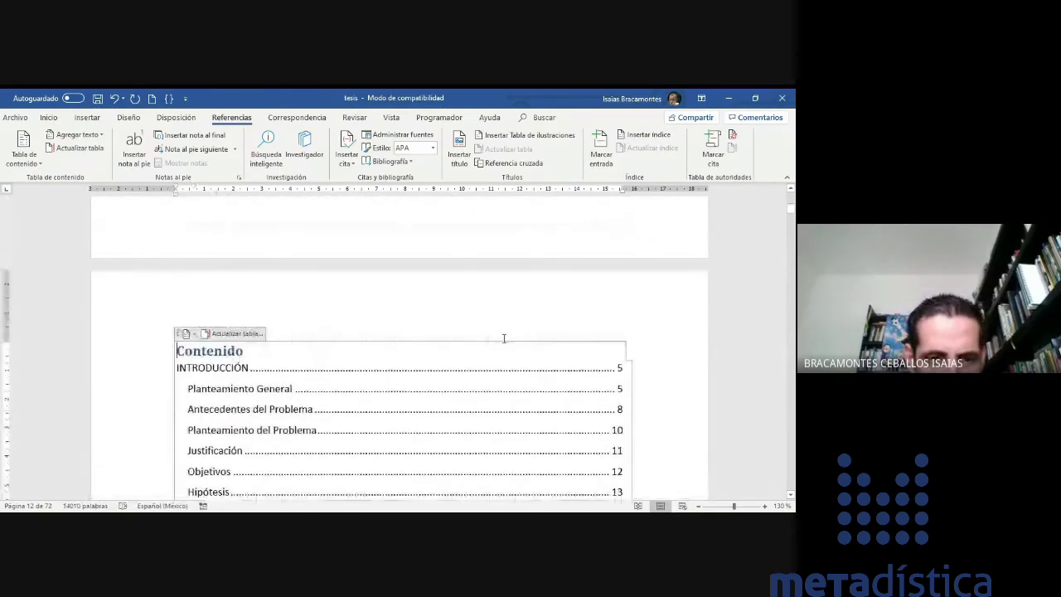
{"action": "scroll", "coordinate": [386, 334], "scroll_direction": "down", "scroll_amount": 4}
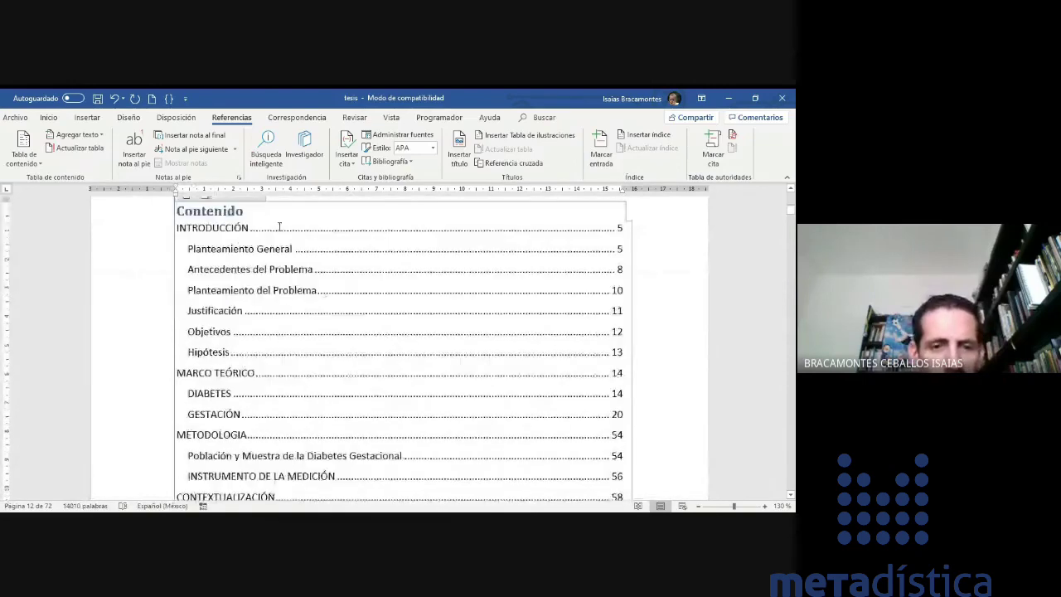
{"action": "left_click", "coordinate": [210, 269]}
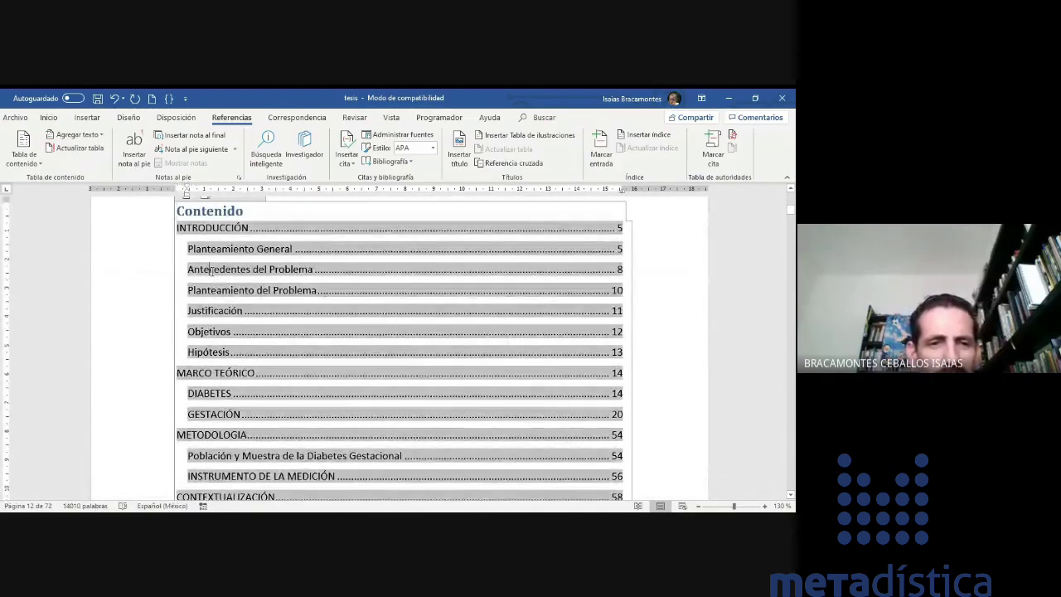
{"action": "scroll", "coordinate": [256, 304], "scroll_direction": "up", "scroll_amount": 1}
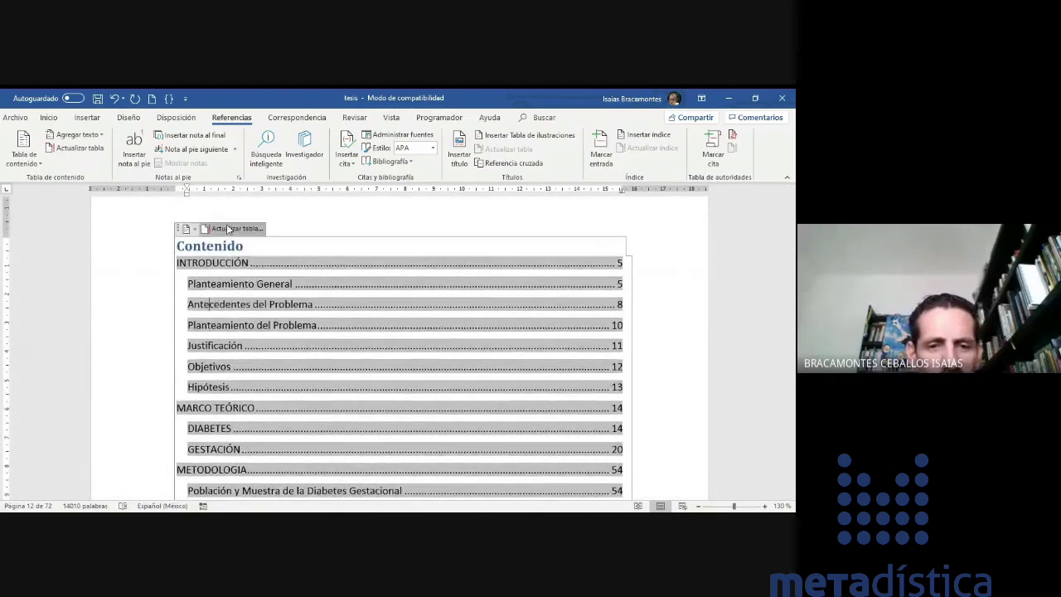
{"action": "left_click", "coordinate": [234, 228]}
{"action": "left_click", "coordinate": [375, 307]}
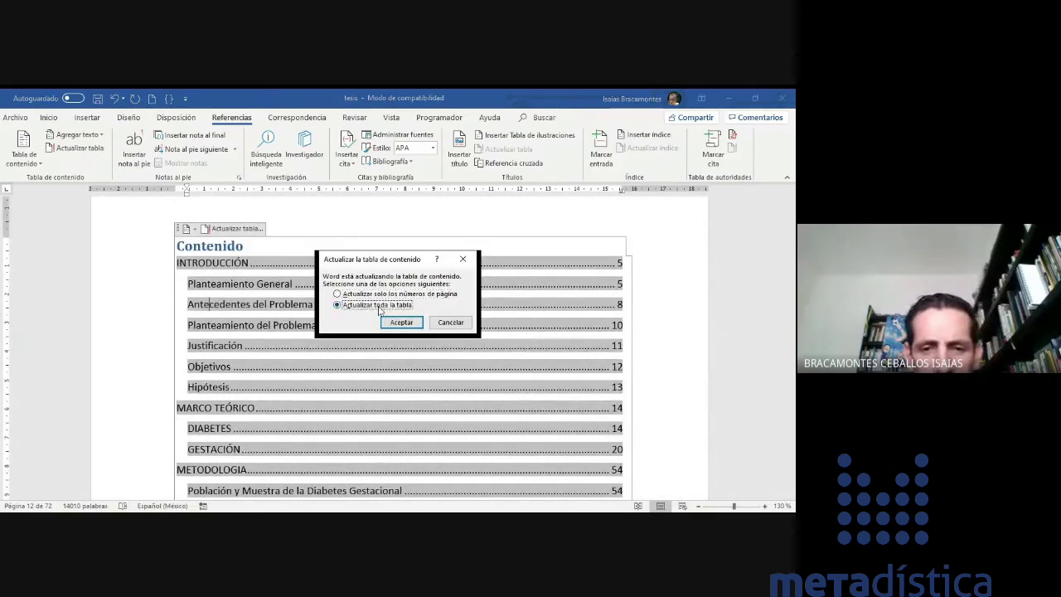
{"action": "left_click", "coordinate": [401, 323]}
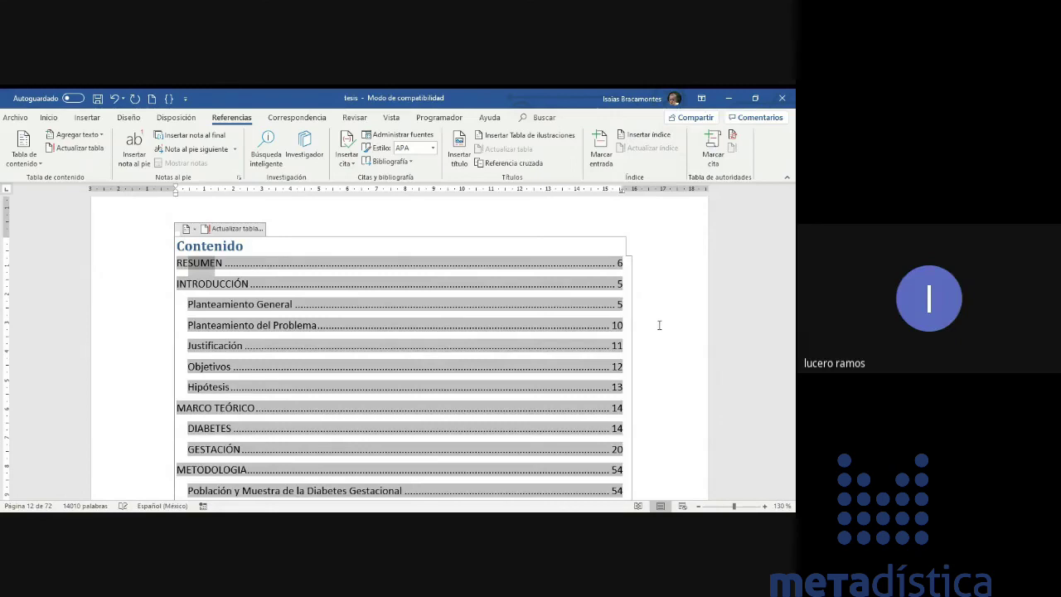
{"action": "left_click", "coordinate": [642, 324]}
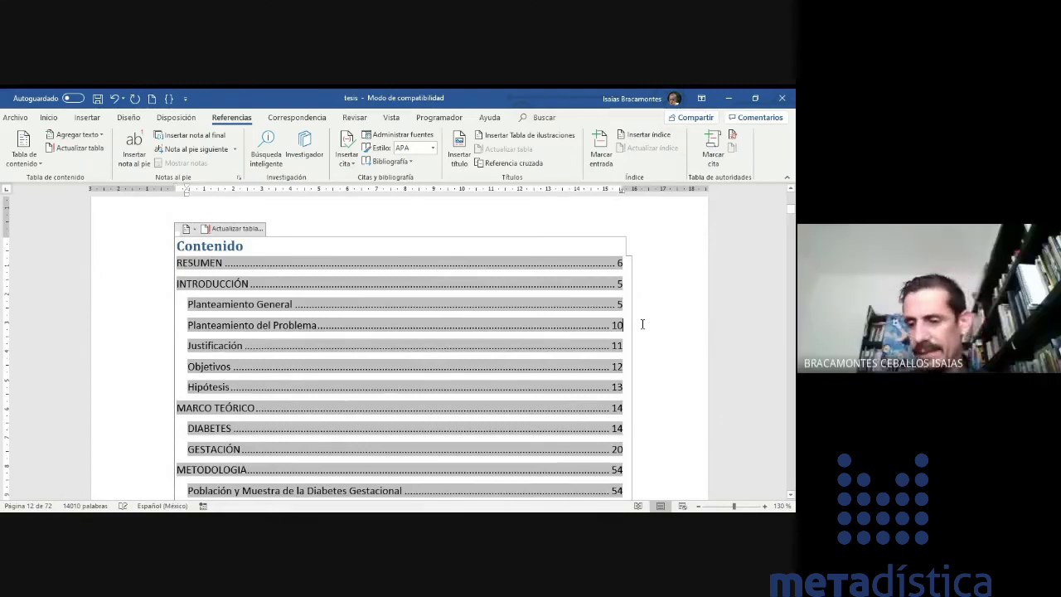